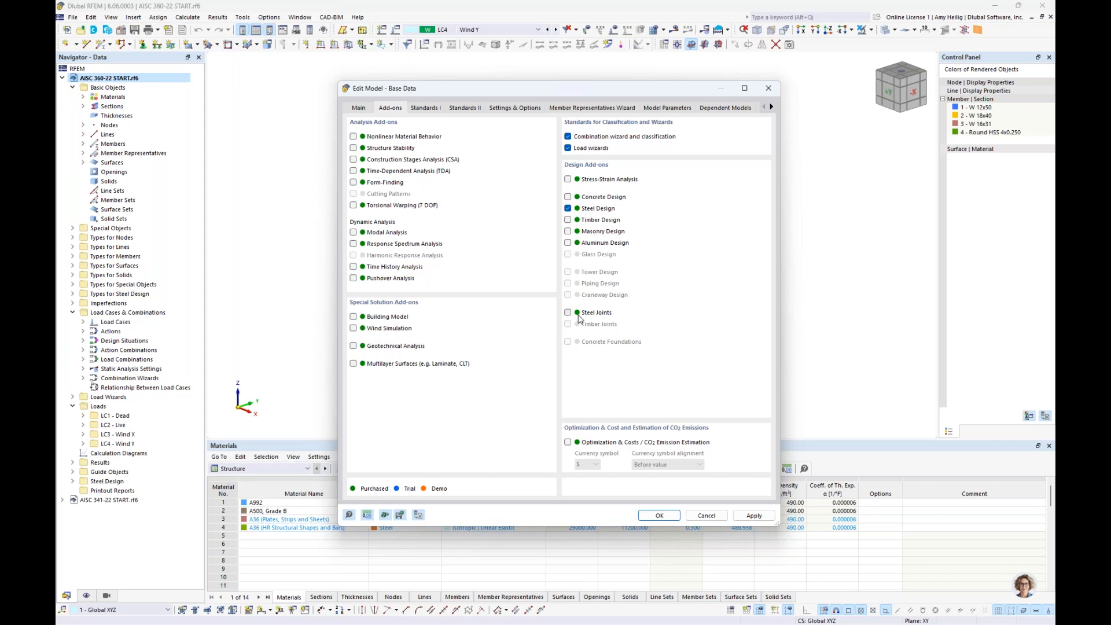
Review the load-combination standard groups and the AISC 360 steel design editions in the model's base data, then close without changes.
{"action": "left_click", "coordinate": [431, 115]}
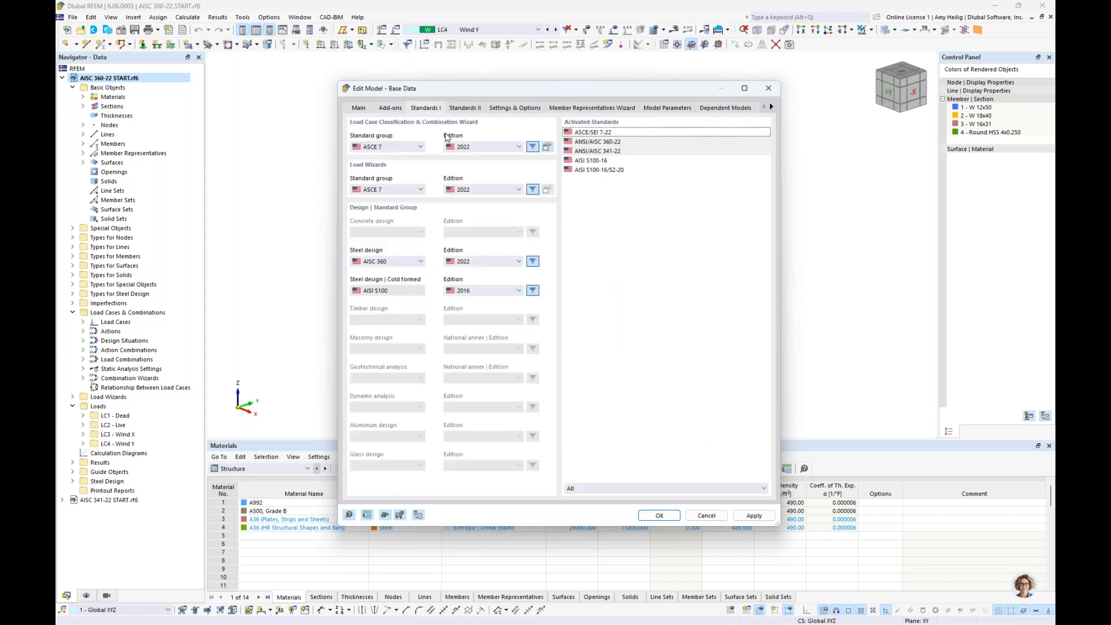
{"action": "left_click", "coordinate": [416, 148]}
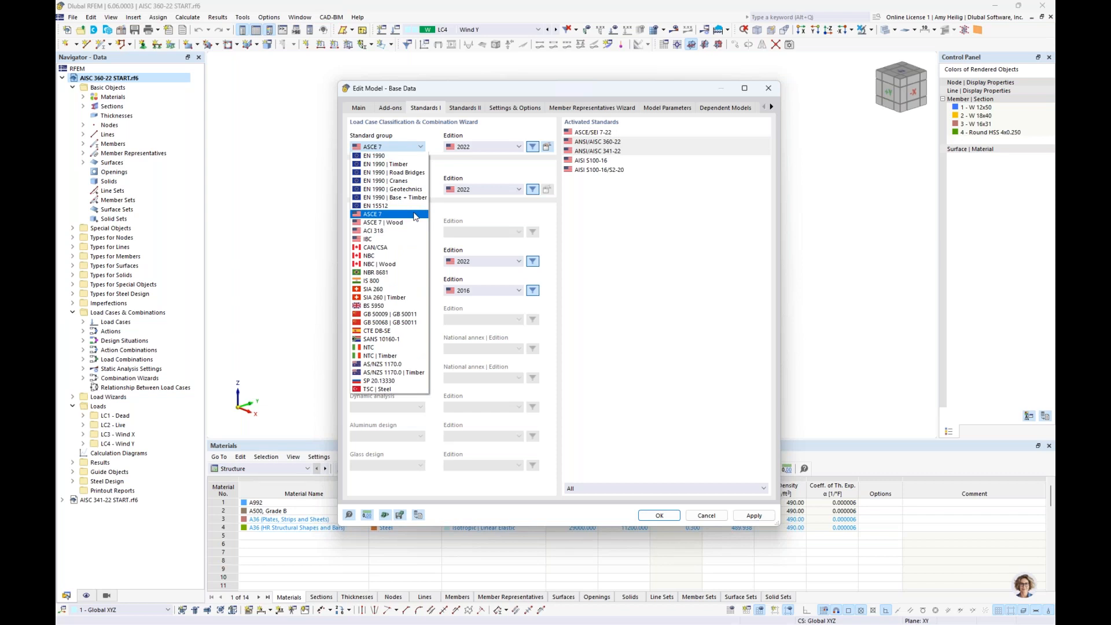
{"action": "left_click", "coordinate": [462, 215]}
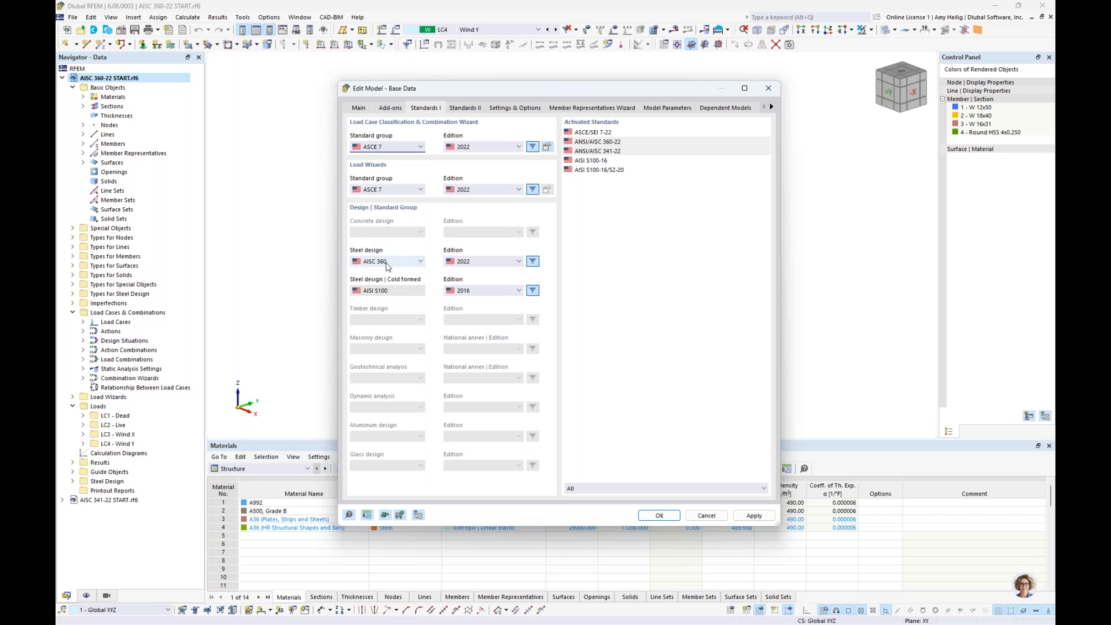
{"action": "left_click", "coordinate": [481, 261]}
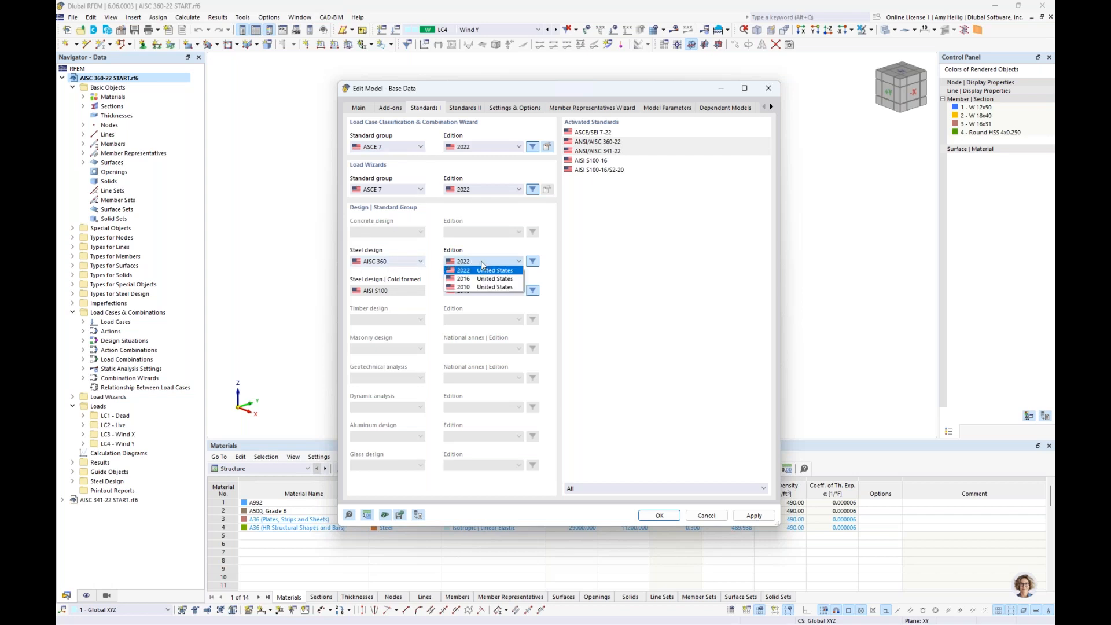
{"action": "left_click", "coordinate": [480, 262]}
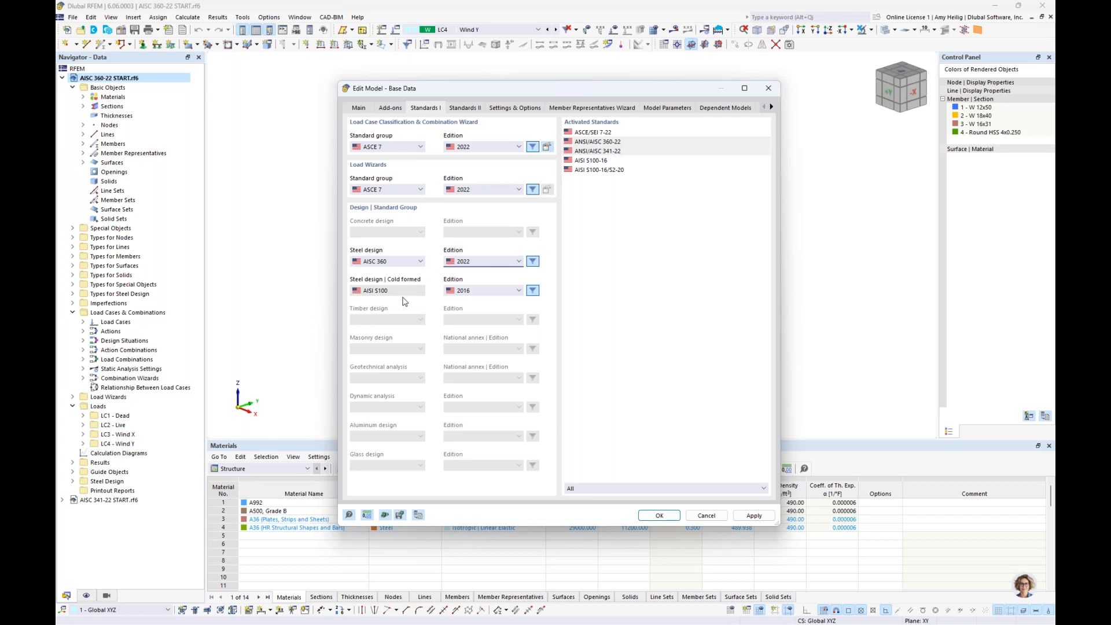
{"action": "left_click", "coordinate": [707, 515]}
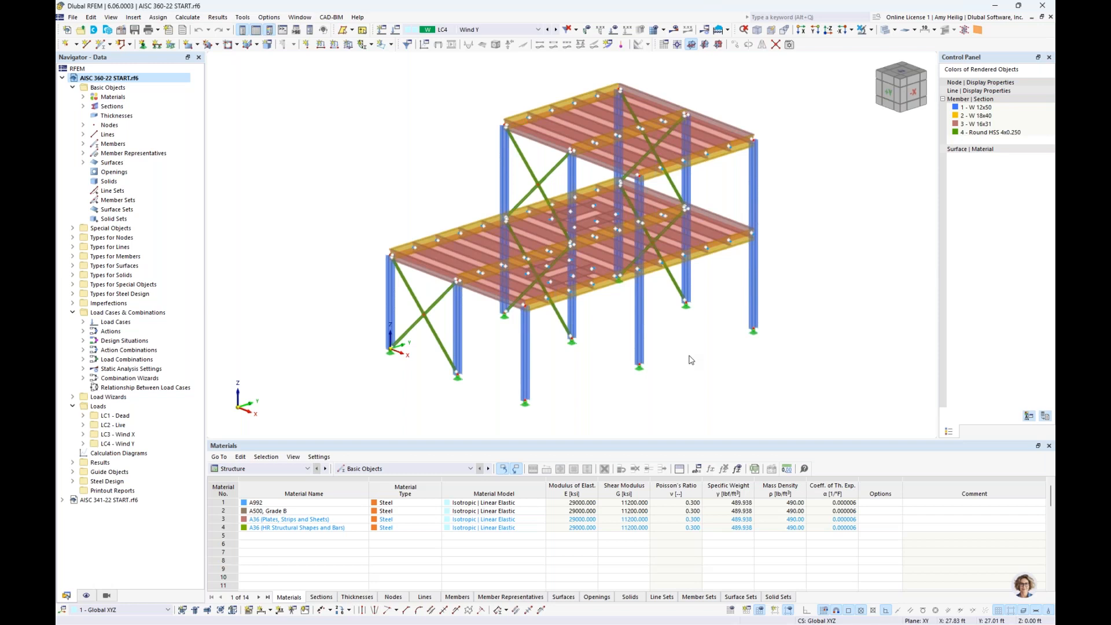
List the model's cross-sections and highlight the members assigned to W 12x50, W 18x40, W 16x31 and Round HSS 4x0.250 in turn.
{"action": "left_click", "coordinate": [82, 107]}
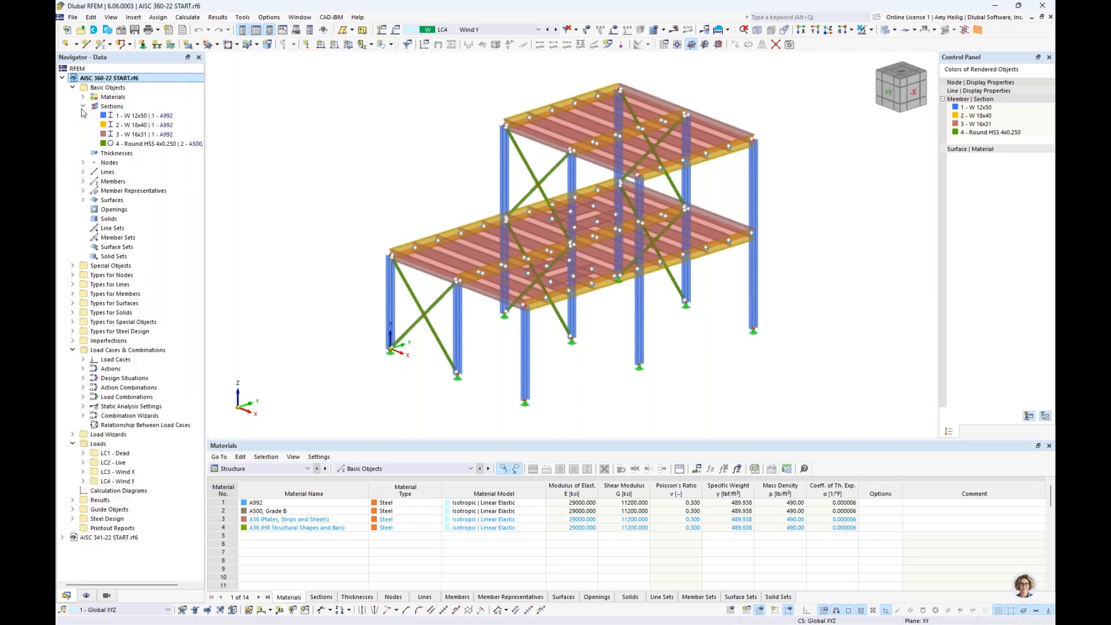
{"action": "left_click", "coordinate": [115, 118]}
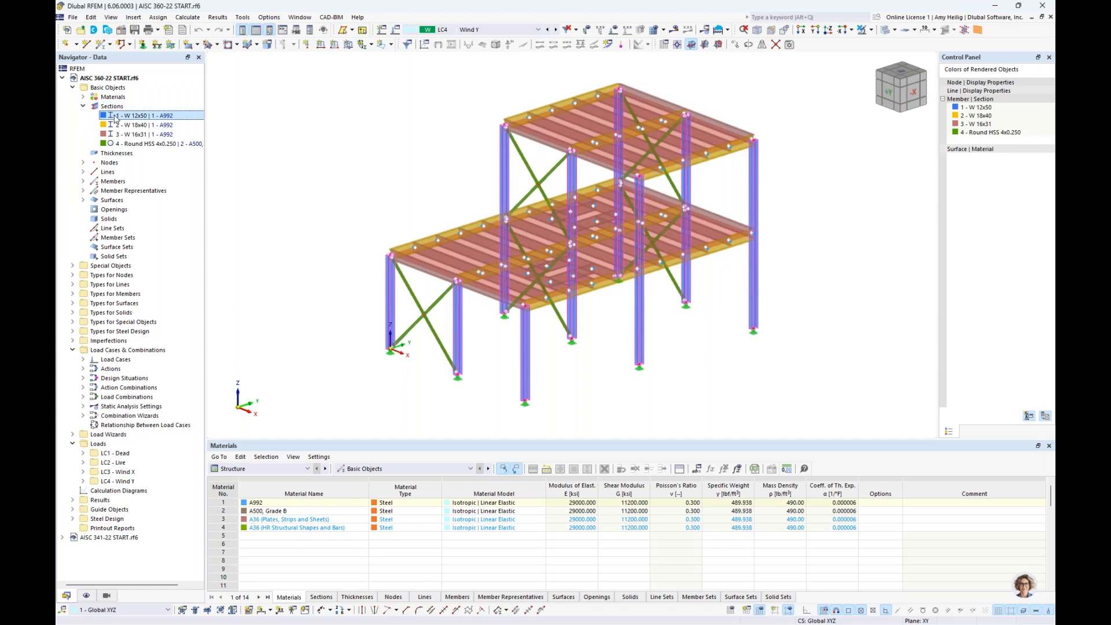
{"action": "left_click", "coordinate": [119, 127]}
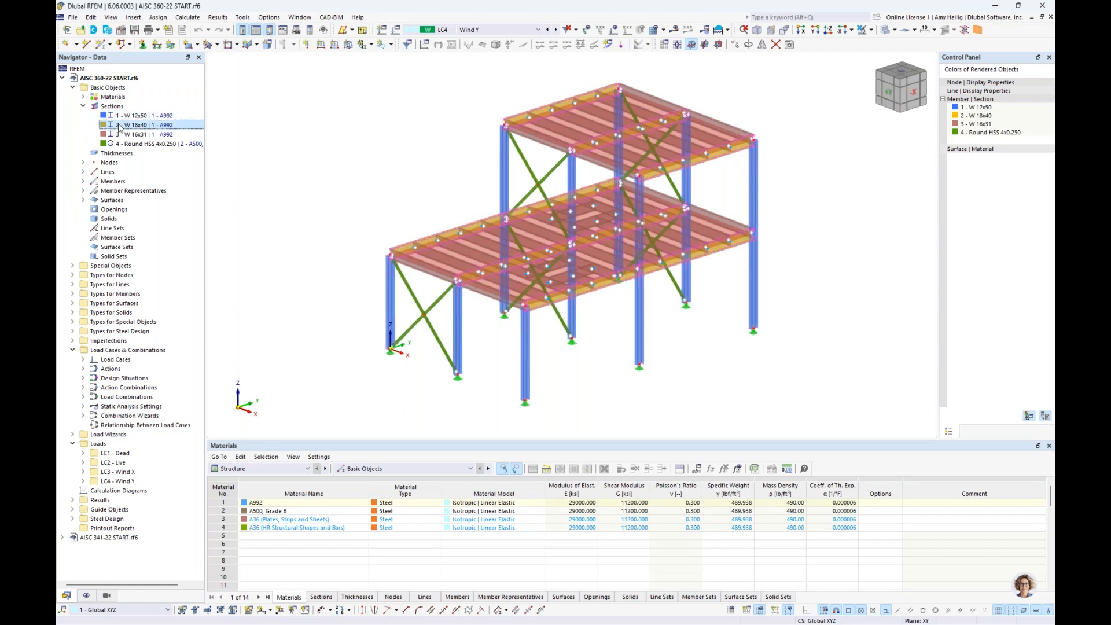
{"action": "mouse_move", "coordinate": [312, 196]}
{"action": "middle_mouse_down", "text": "ctrl"}
{"action": "mouse_move", "coordinate": [328, 191]}
{"action": "mouse_move", "coordinate": [302, 191]}
{"action": "middle_mouse_up", "text": "ctrl"}
{"action": "left_click", "coordinate": [135, 135]}
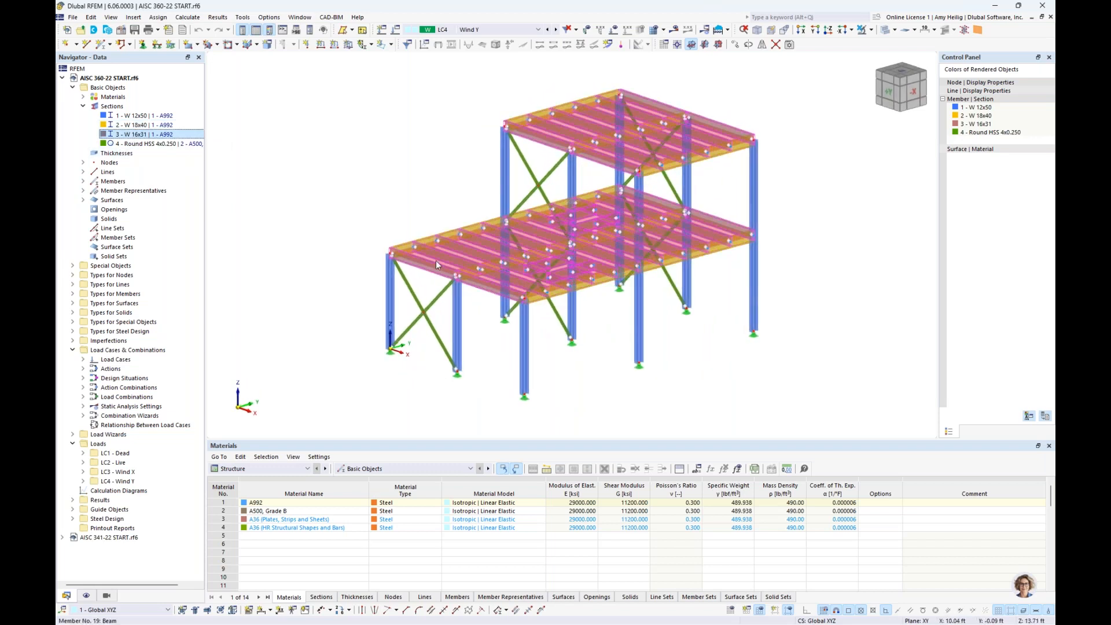
{"action": "left_click", "coordinate": [152, 143]}
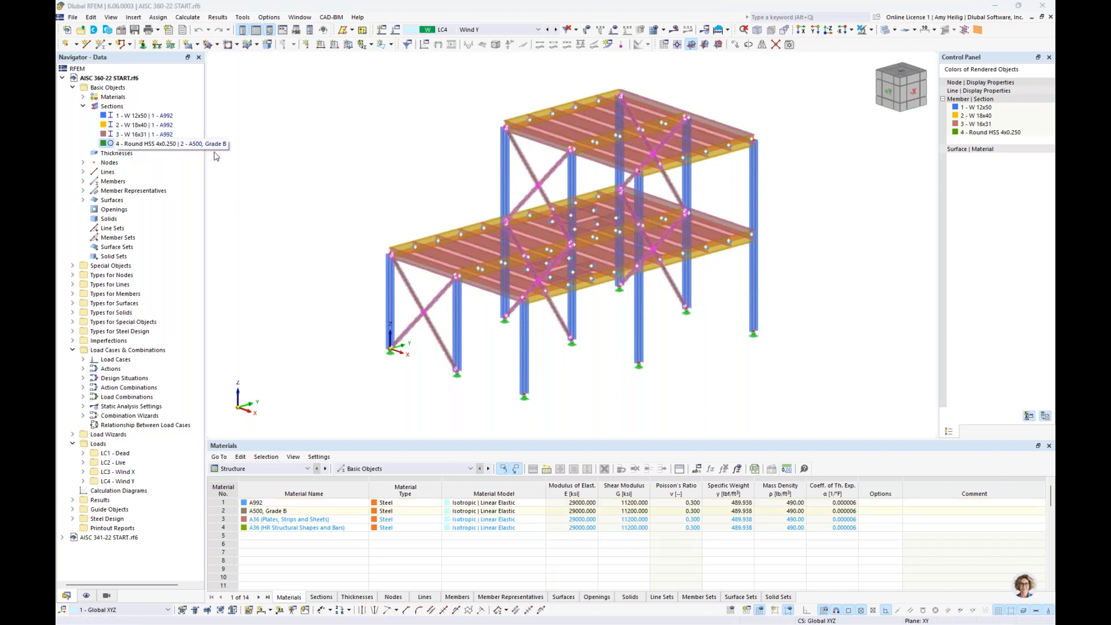
{"action": "left_click", "coordinate": [283, 160]}
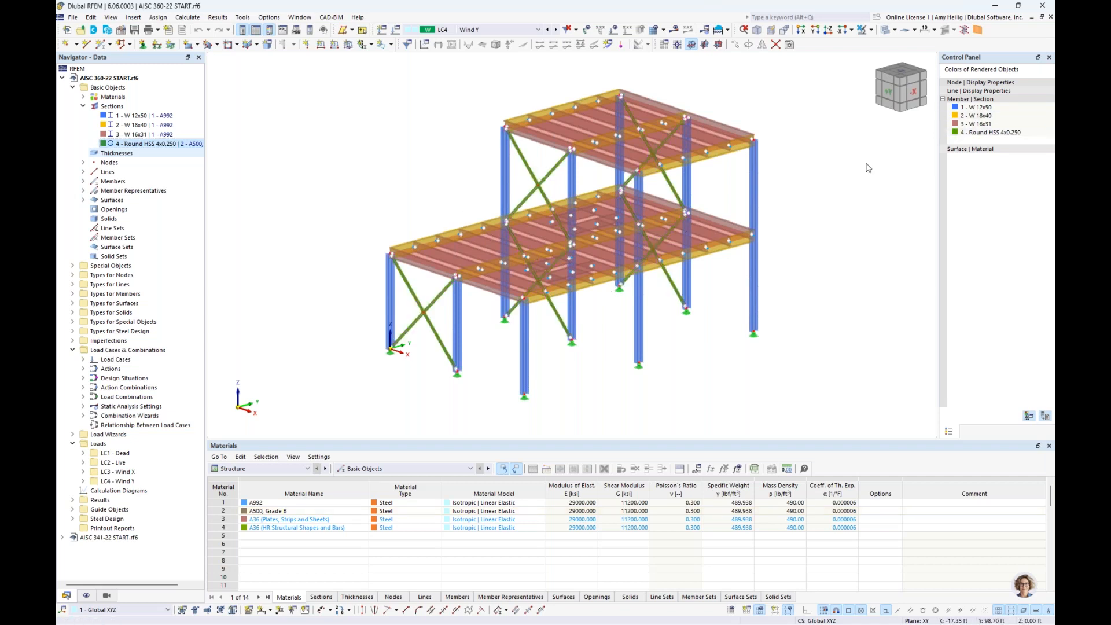
For the W 12x50 section, browse the standardized I-section library's W series, filtered by United States and AISC 16.
{"action": "double_click", "coordinate": [118, 119]}
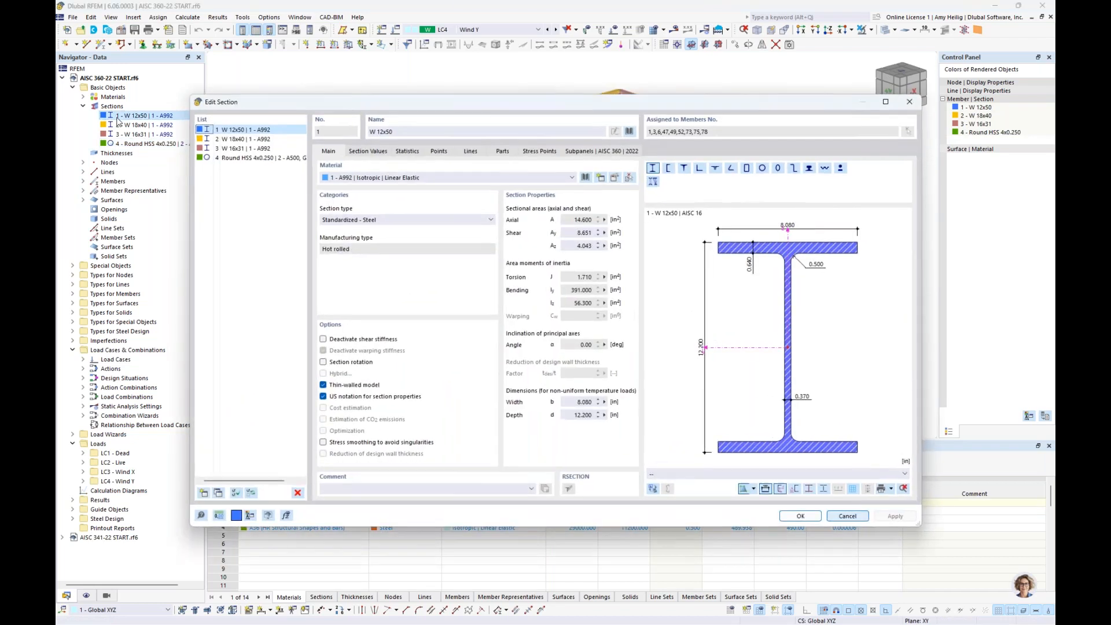
{"action": "left_click", "coordinate": [630, 132]}
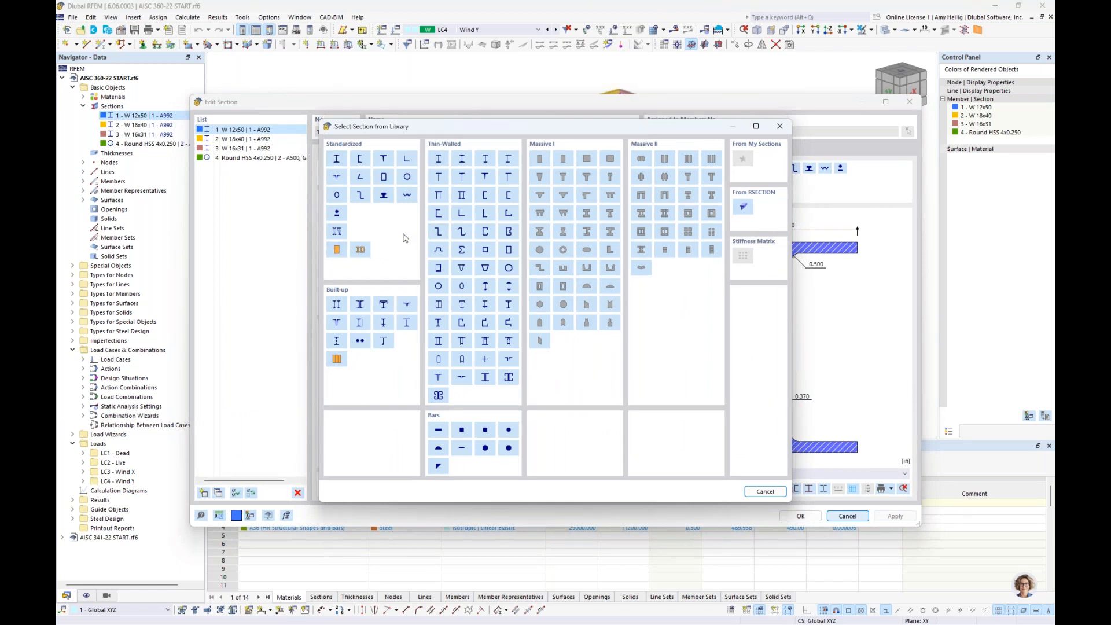
{"action": "left_click", "coordinate": [341, 164]}
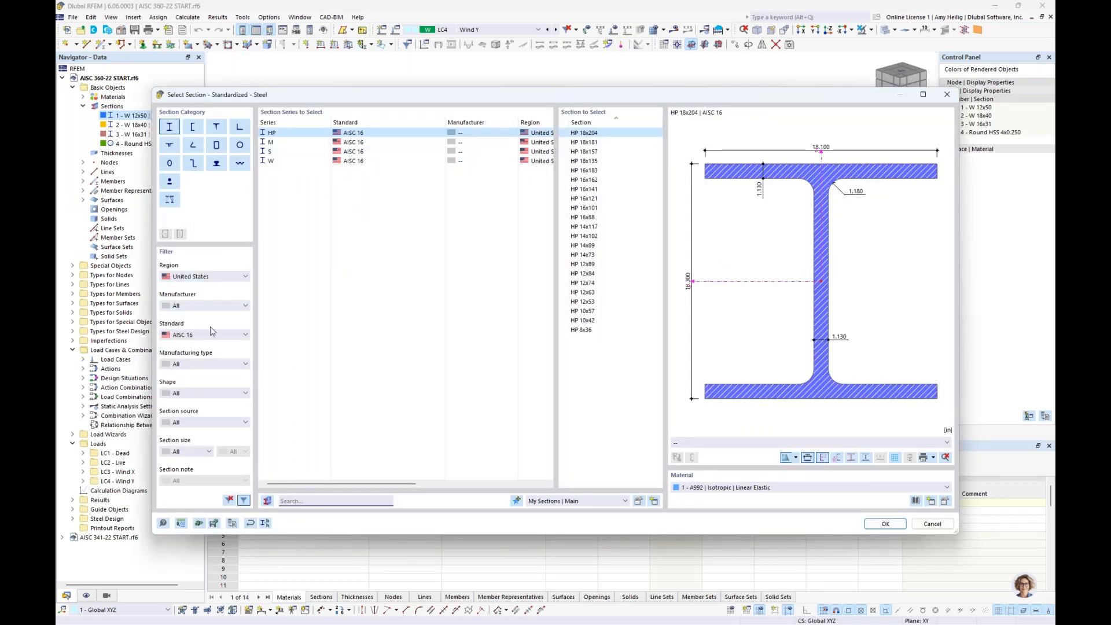
{"action": "left_click", "coordinate": [207, 278]}
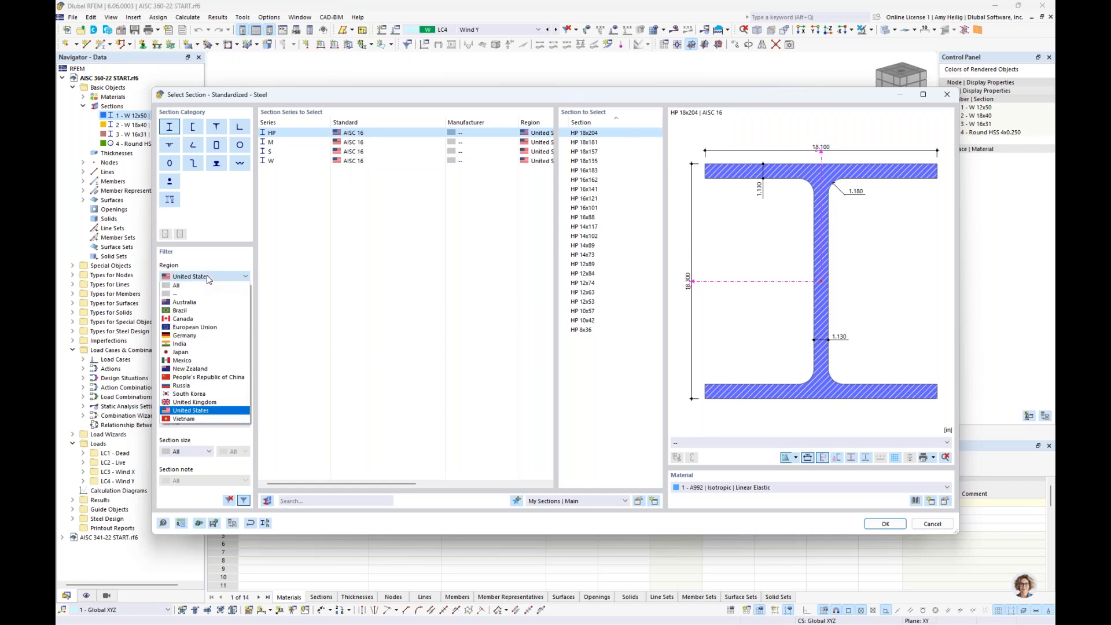
{"action": "left_click", "coordinate": [207, 278]}
{"action": "left_click", "coordinate": [209, 334]}
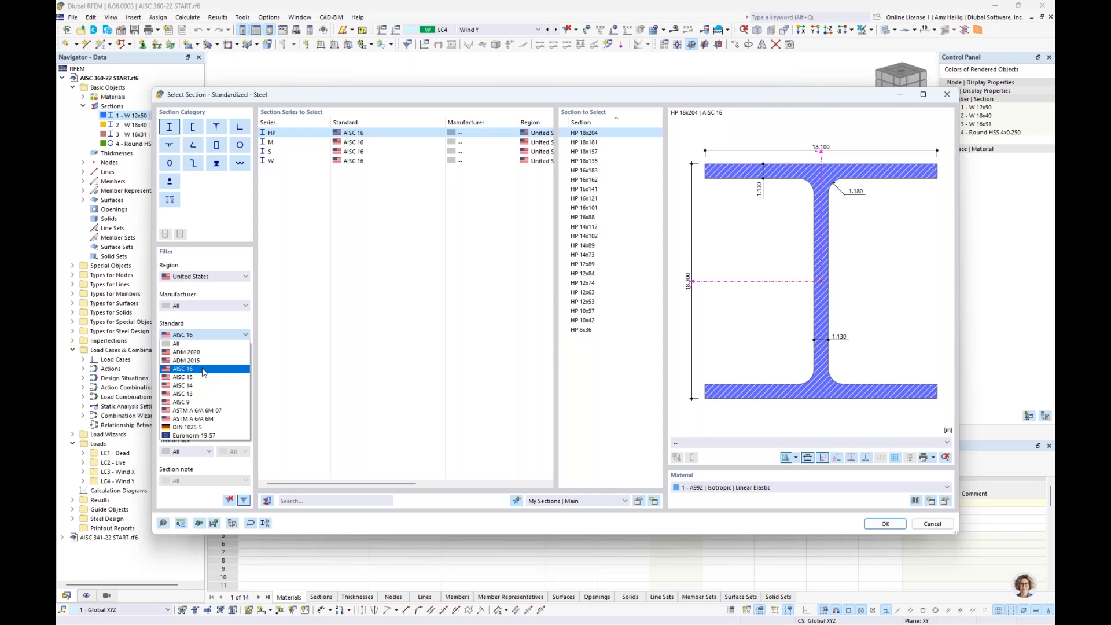
{"action": "left_click", "coordinate": [203, 369]}
{"action": "left_click", "coordinate": [301, 161]}
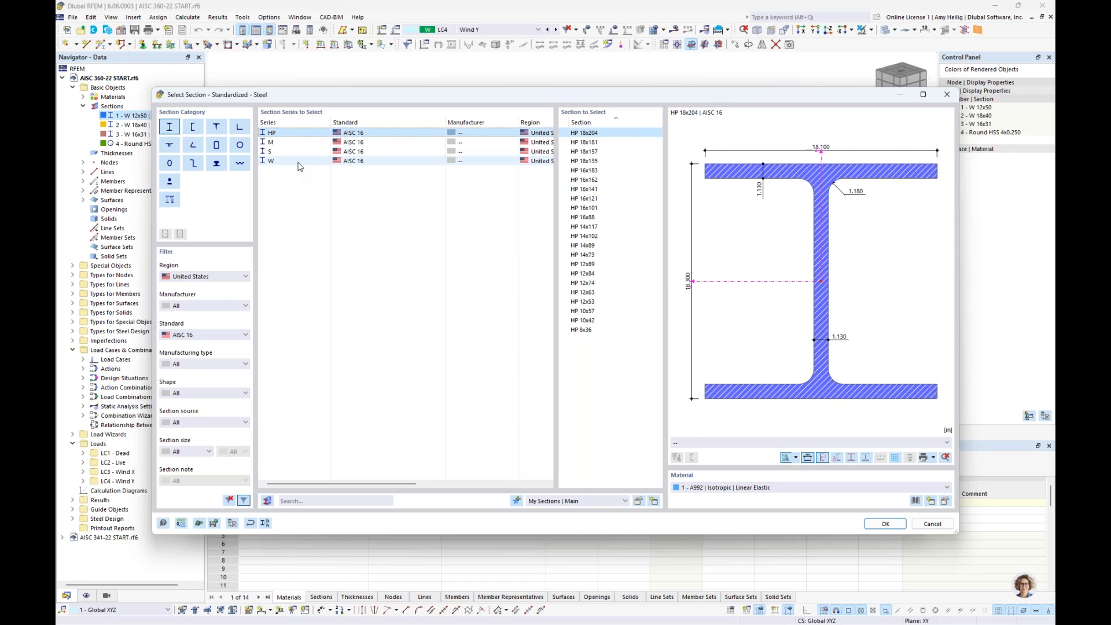
{"action": "scroll", "coordinate": [636, 290], "scroll_direction": "down", "scroll_amount": 20}
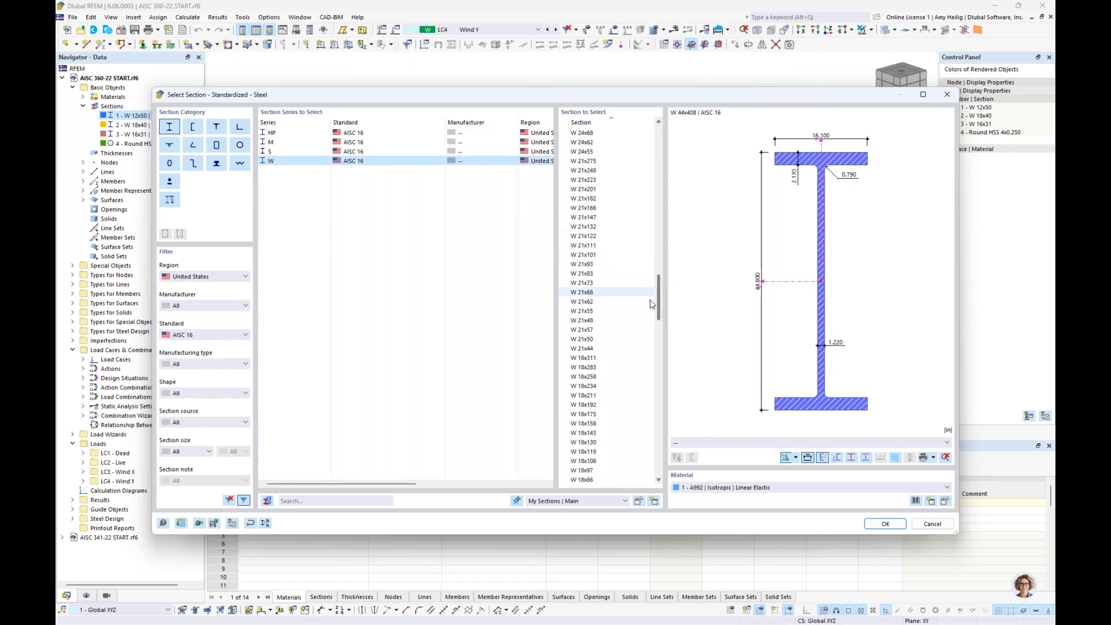
{"action": "scroll", "coordinate": [653, 404], "scroll_direction": "down", "scroll_amount": 5}
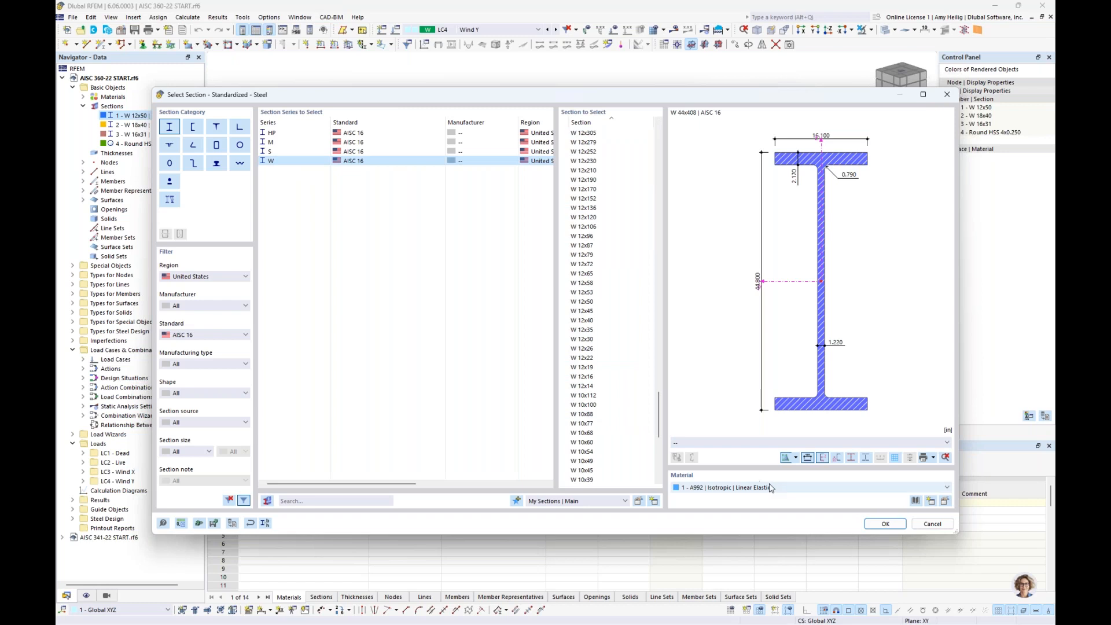
Browse the United States steel material series under AISC 360-22 for the section, then close the library and section dialogs without changes.
{"action": "left_click", "coordinate": [915, 500]}
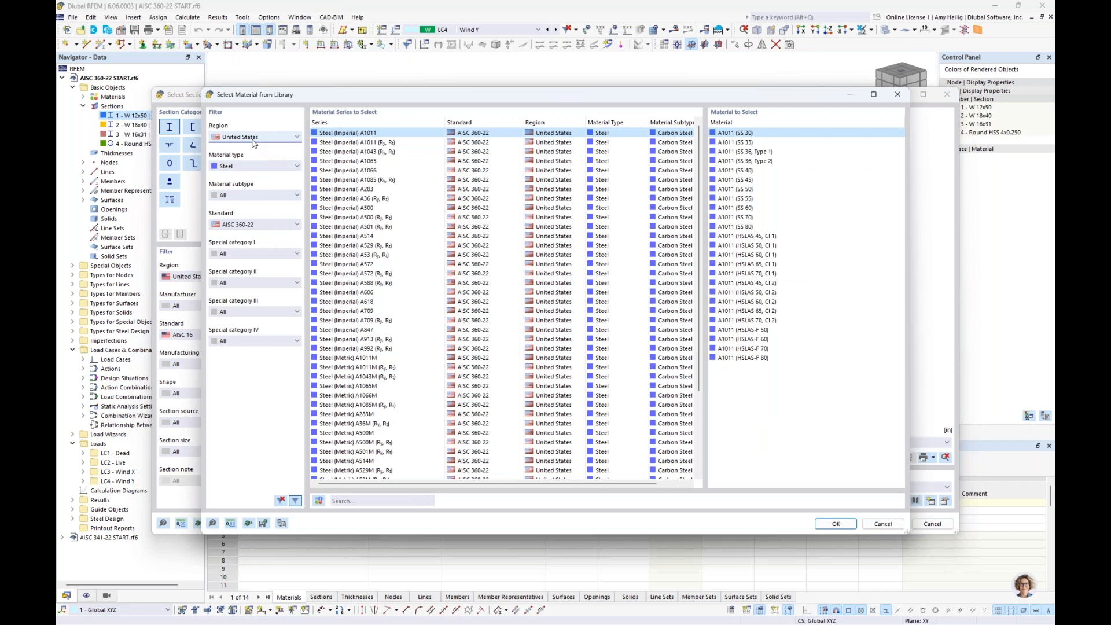
{"action": "left_click", "coordinate": [259, 226]}
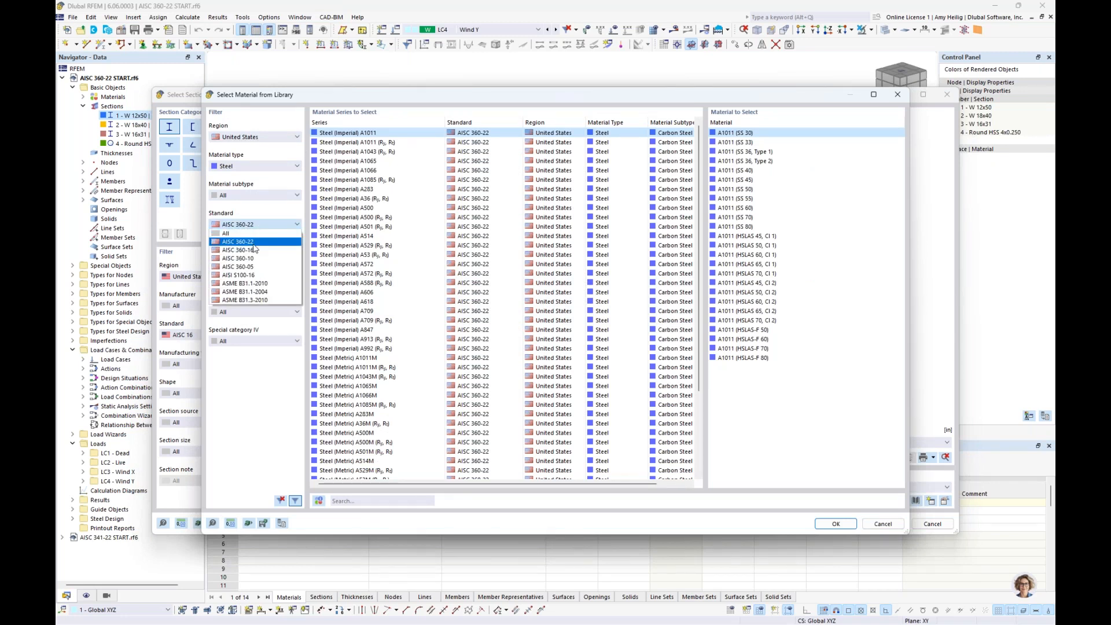
{"action": "left_click", "coordinate": [253, 243]}
{"action": "left_click", "coordinate": [350, 143]}
{"action": "left_click", "coordinate": [352, 153]}
{"action": "left_click", "coordinate": [353, 161]}
{"action": "left_click", "coordinate": [351, 171]}
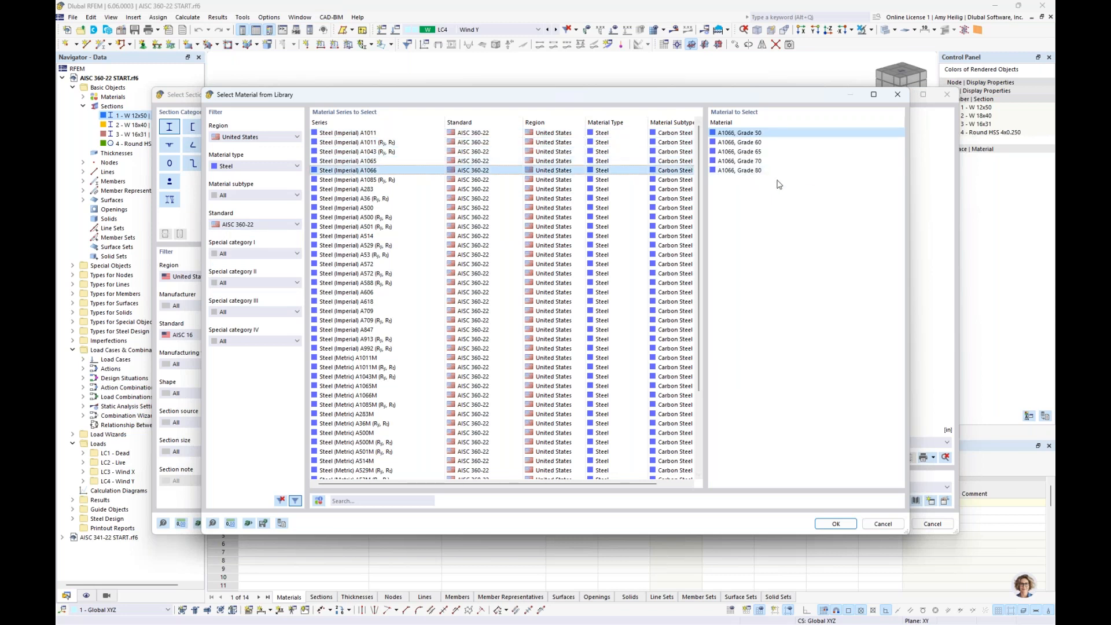
{"action": "left_click", "coordinate": [880, 525]}
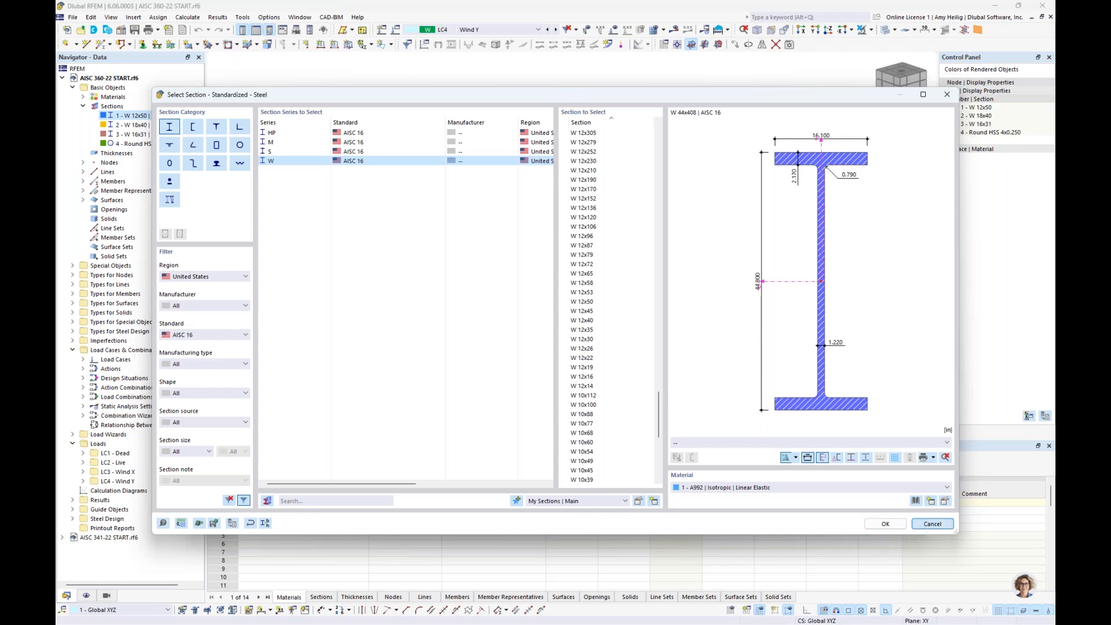
{"action": "left_click", "coordinate": [930, 524]}
{"action": "left_click", "coordinate": [846, 516]}
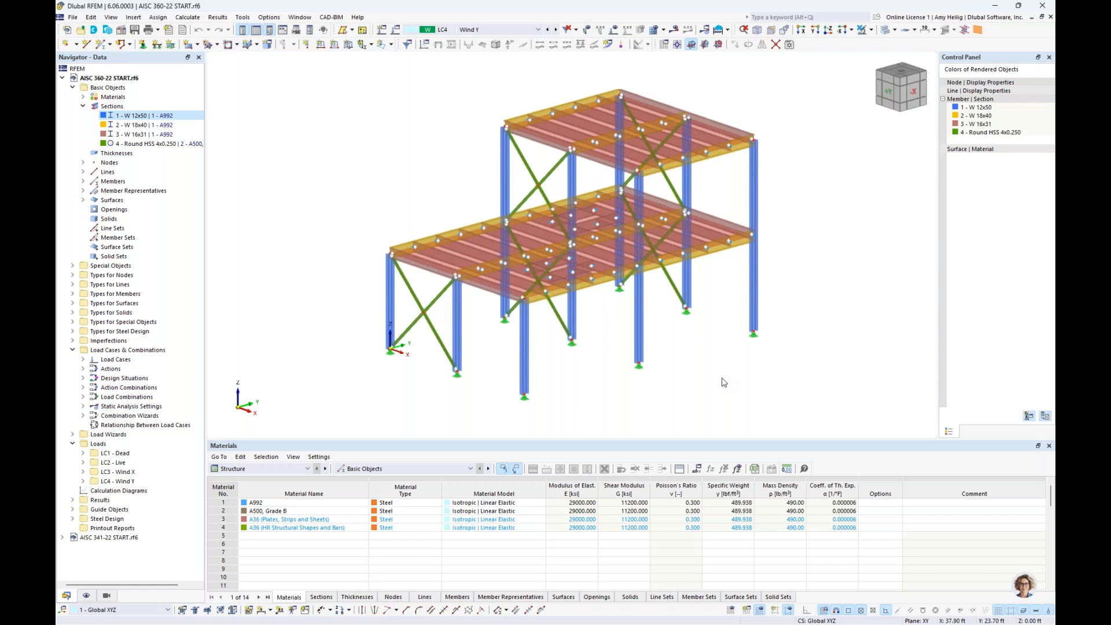
Display the structure as a wireframe and look closely at the edge beam of the lower floor.
{"action": "left_click", "coordinate": [886, 31]}
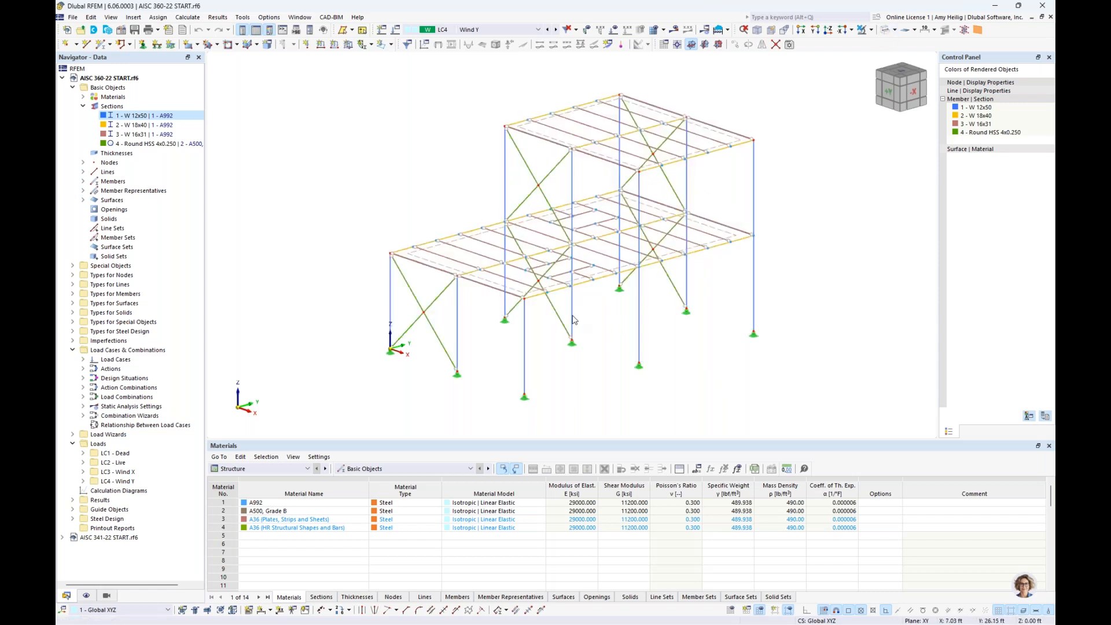
{"action": "scroll", "coordinate": [579, 324], "scroll_direction": "up", "scroll_amount": 4}
{"action": "middle_click_drag", "start_coordinate": [614, 315], "coordinate": [622, 279], "text": "ctrl"}
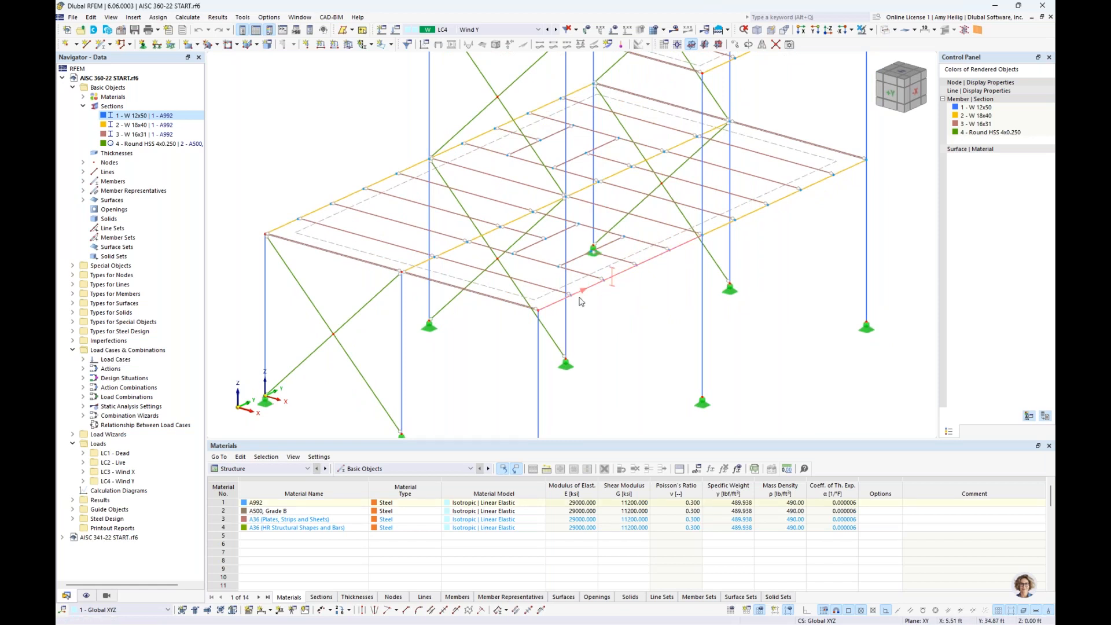
{"action": "middle_click_drag", "start_coordinate": [648, 295], "coordinate": [707, 256], "text": "ctrl"}
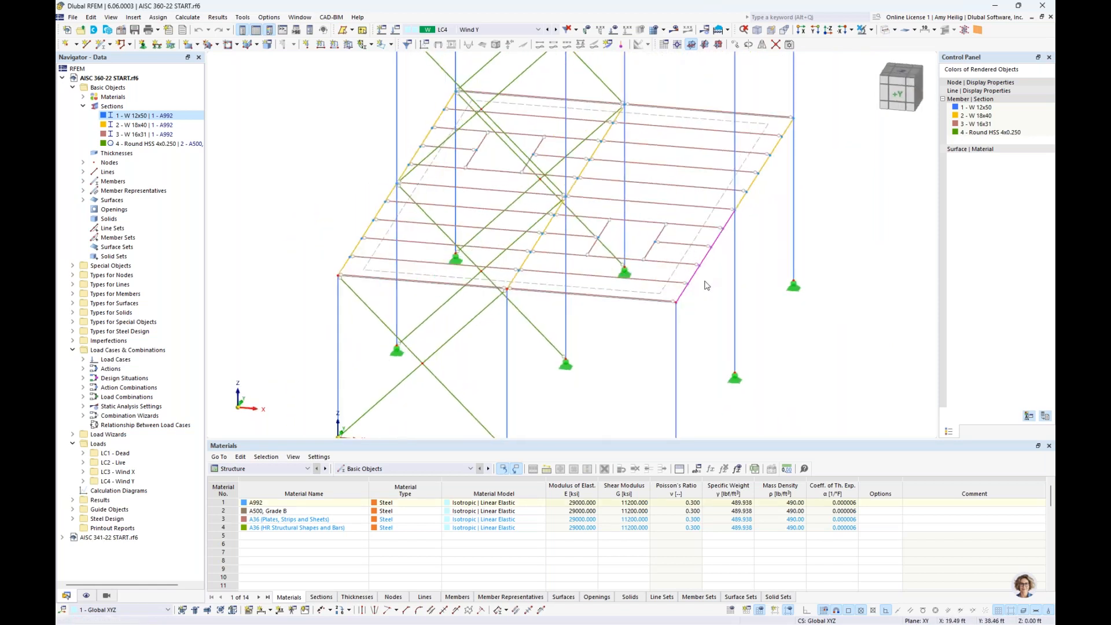
{"action": "scroll", "coordinate": [709, 284], "scroll_direction": "up", "scroll_amount": 3}
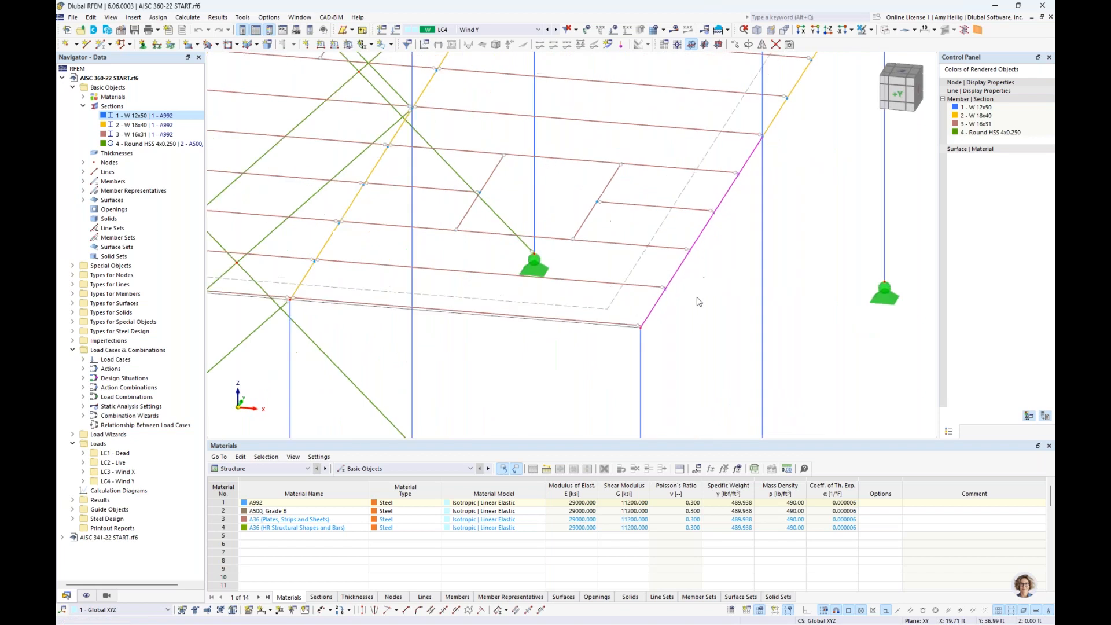
Inspect the node type options and on-member parameters of node 60 on the lower floor's edge beam, then close without changes.
{"action": "double_click", "coordinate": [664, 291]}
{"action": "left_click", "coordinate": [282, 168]}
{"action": "left_click", "coordinate": [311, 209]}
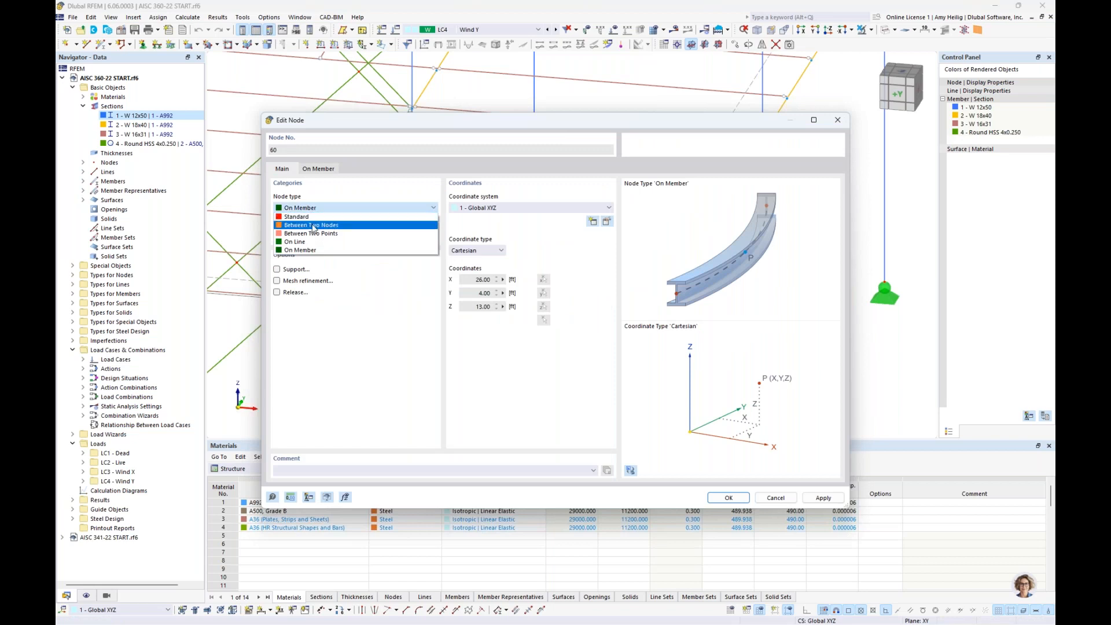
{"action": "left_click", "coordinate": [391, 207]}
{"action": "left_click", "coordinate": [336, 170]}
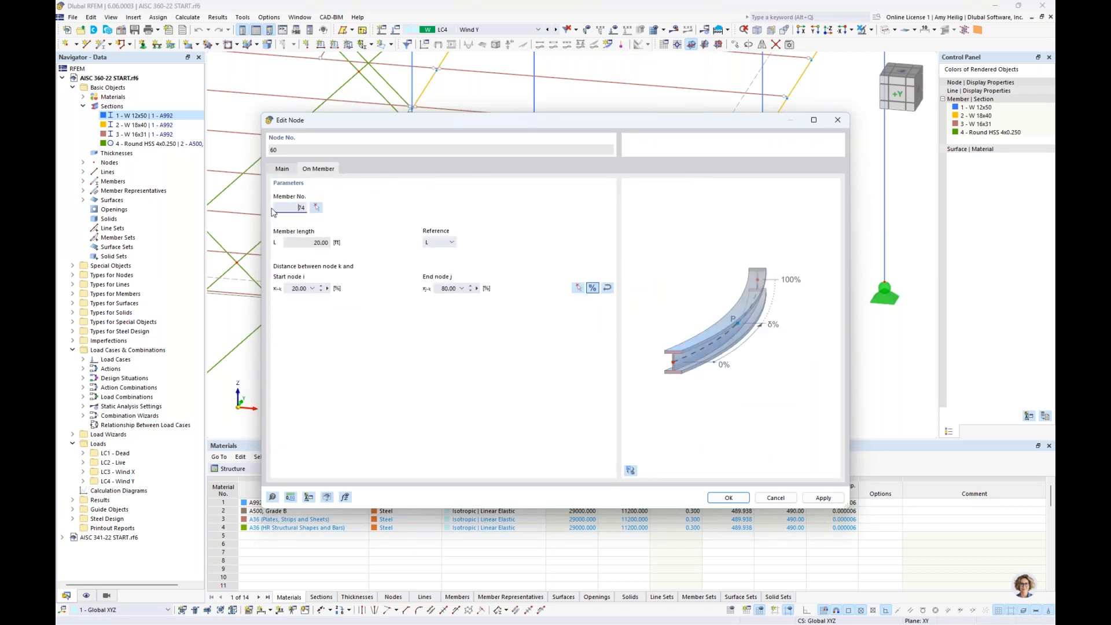
{"action": "left_click", "coordinate": [775, 497]}
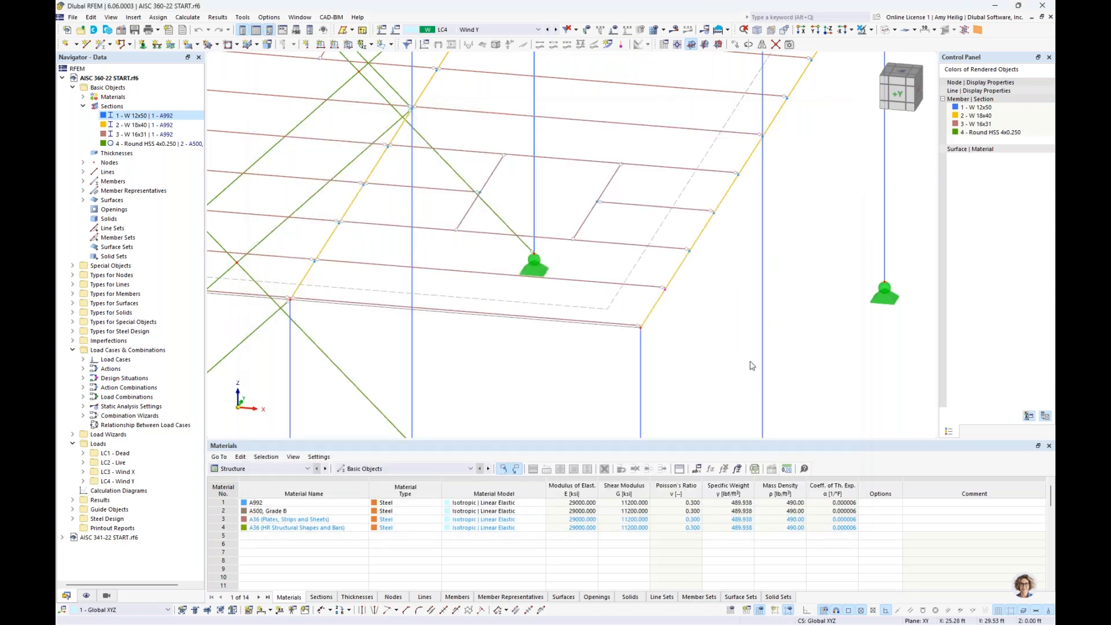
Return the structure from wireframe to the solid member display.
{"action": "left_click", "coordinate": [657, 307]}
{"action": "left_click", "coordinate": [678, 309]}
{"action": "scroll", "coordinate": [688, 330], "scroll_direction": "down", "scroll_amount": 3}
{"action": "middle_click_drag", "start_coordinate": [686, 329], "coordinate": [627, 330], "text": "ctrl"}
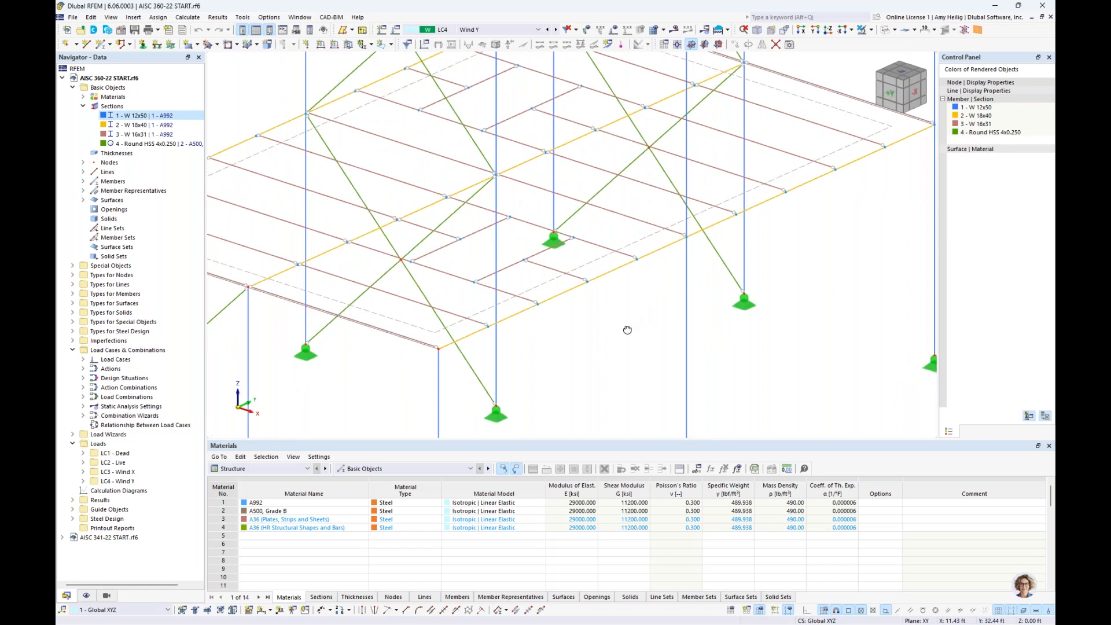
{"action": "scroll", "coordinate": [628, 330], "scroll_direction": "down", "scroll_amount": 3}
{"action": "middle_click_drag", "start_coordinate": [615, 336], "coordinate": [607, 277]}
{"action": "left_click", "coordinate": [884, 30]}
{"action": "left_click", "coordinate": [885, 31]}
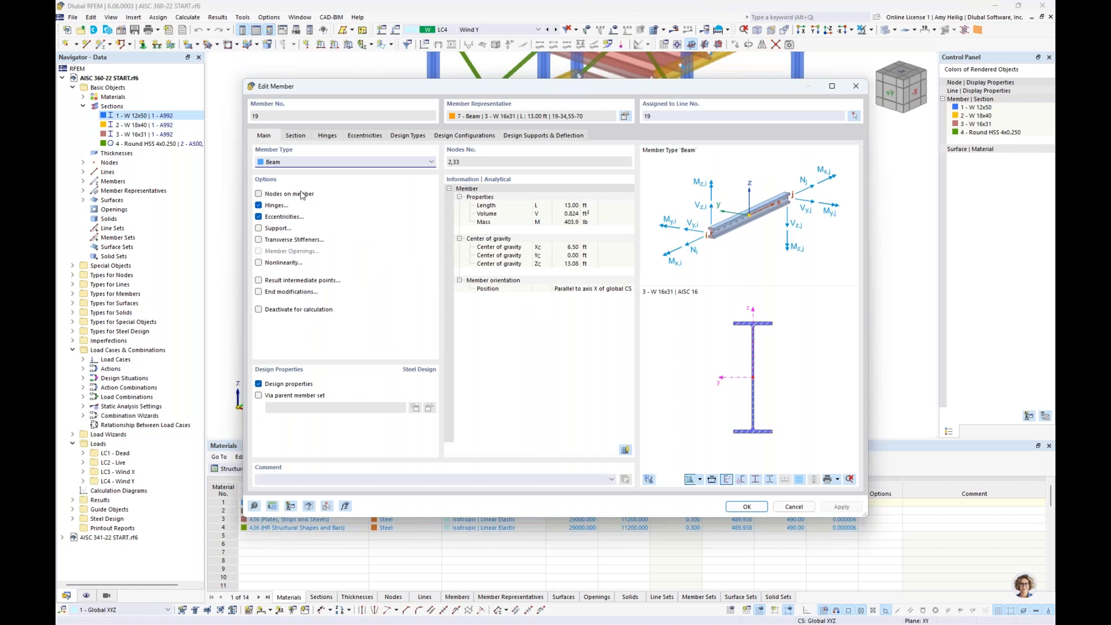
Inspect the hinges assigned at the start and end of member 19, then close the member without changes.
{"action": "left_click", "coordinate": [328, 137]}
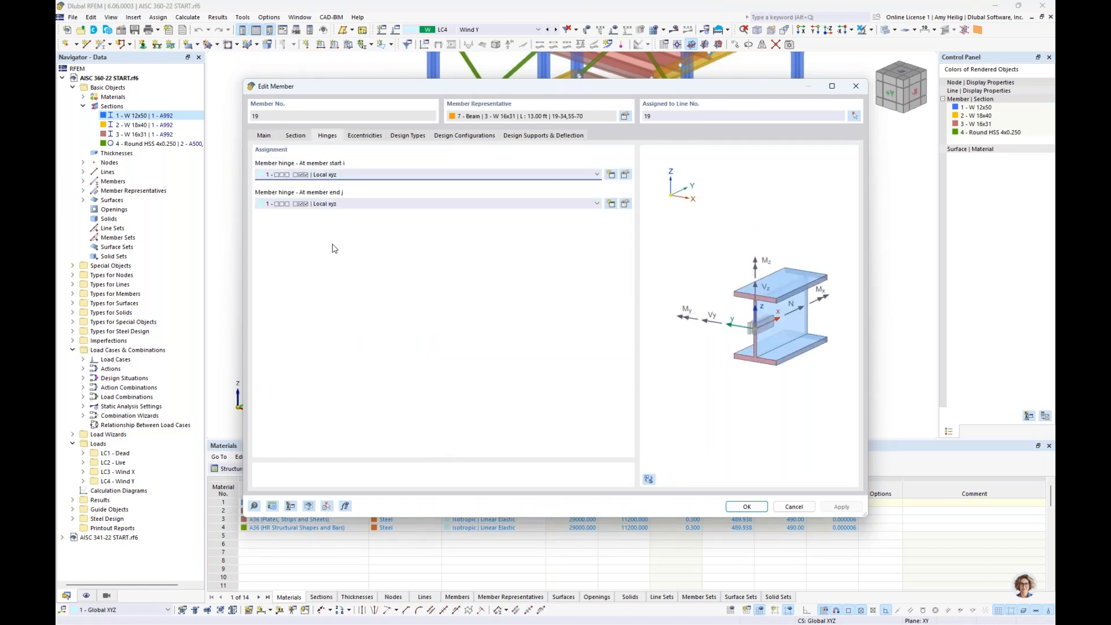
{"action": "left_click", "coordinate": [796, 507]}
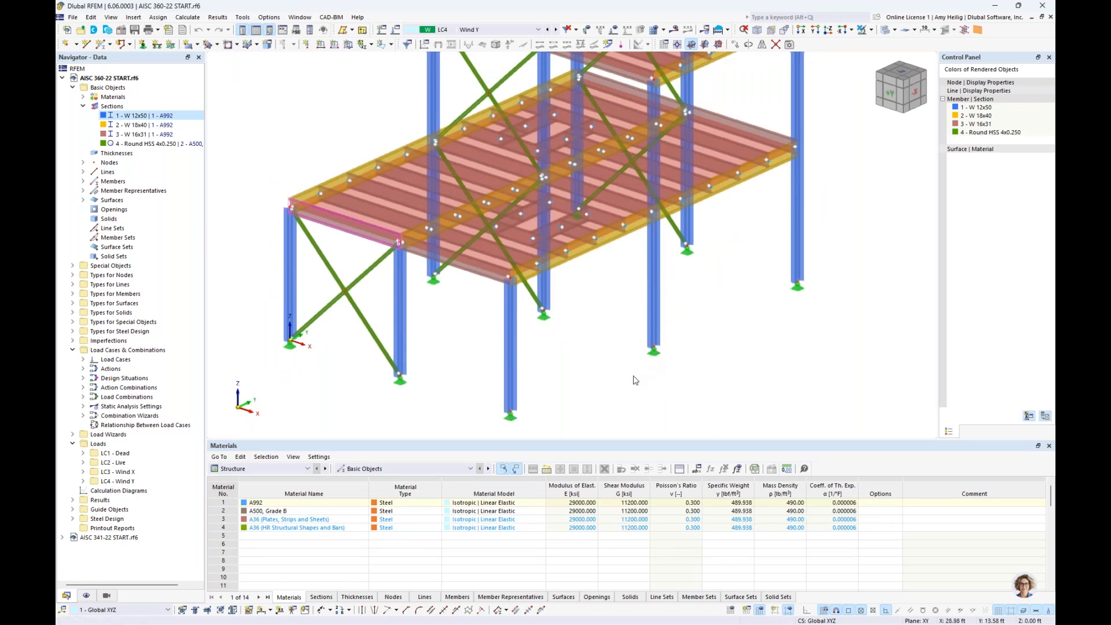
Open the lower floor surface for editing and look through its available stiffness types, keeping Load Transfer.
{"action": "middle_click_drag", "start_coordinate": [617, 370], "coordinate": [425, 311], "text": "ctrl"}
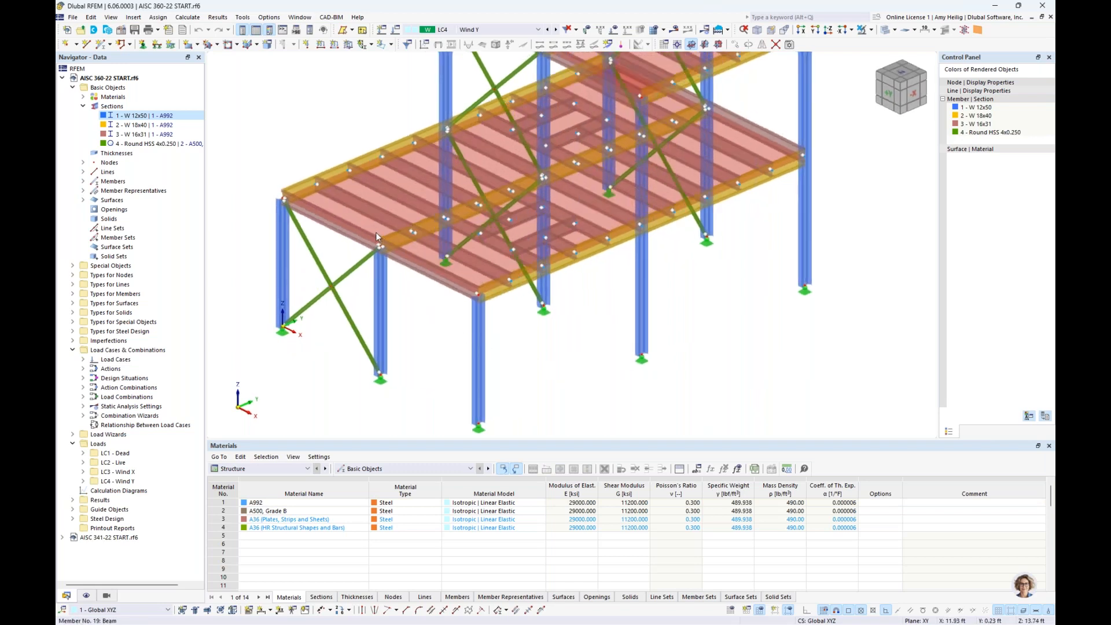
{"action": "scroll", "coordinate": [378, 229], "scroll_direction": "down", "scroll_amount": 2}
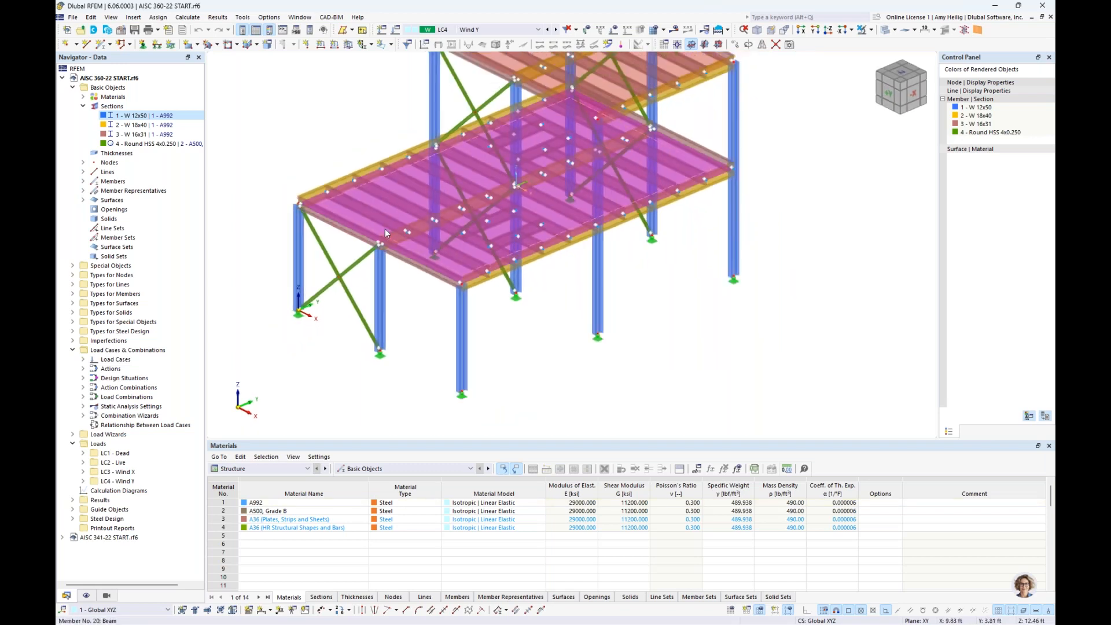
{"action": "middle_click_drag", "start_coordinate": [377, 229], "coordinate": [412, 278]}
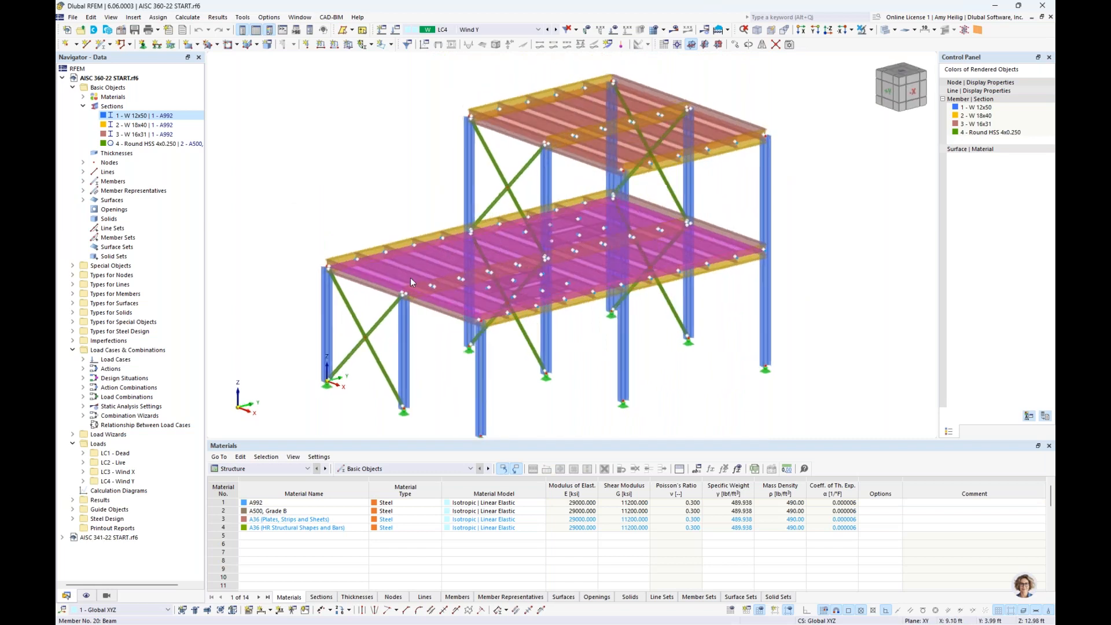
{"action": "scroll", "coordinate": [404, 283], "scroll_direction": "up", "scroll_amount": 3}
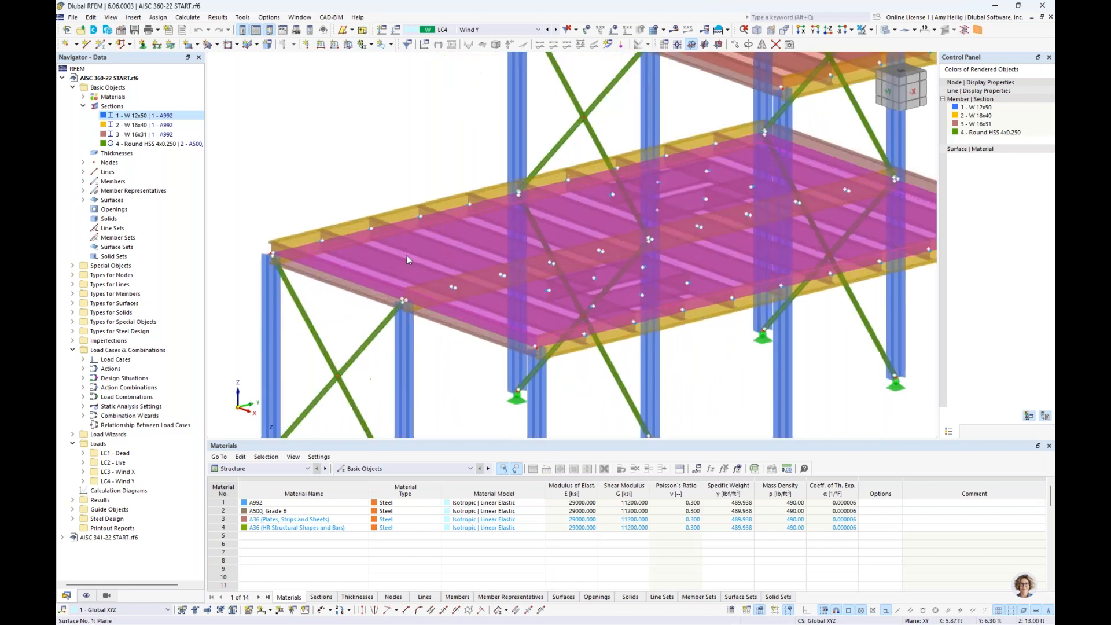
{"action": "double_click", "coordinate": [407, 255]}
{"action": "left_click", "coordinate": [325, 176]}
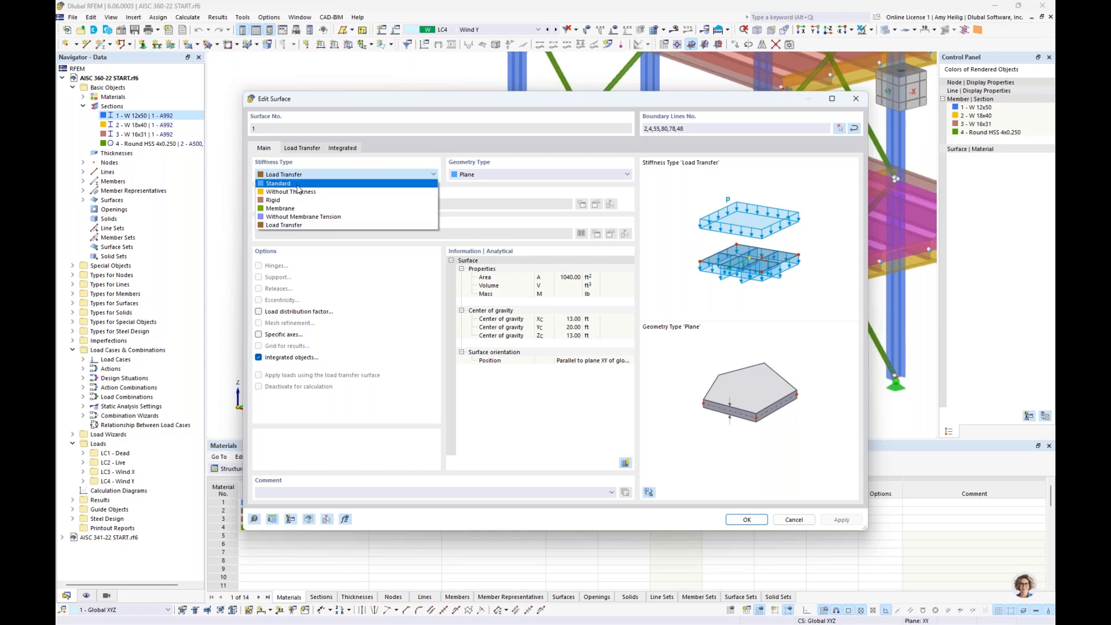
{"action": "key", "text": "Escape"}
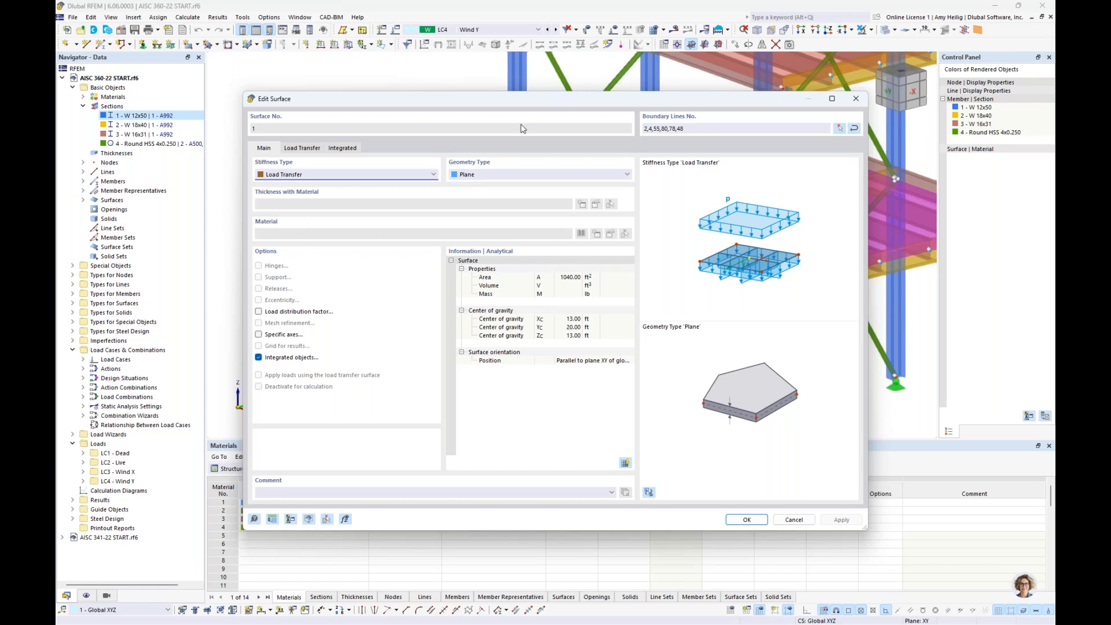
{"action": "left_click_drag", "start_coordinate": [519, 107], "coordinate": [514, 135]}
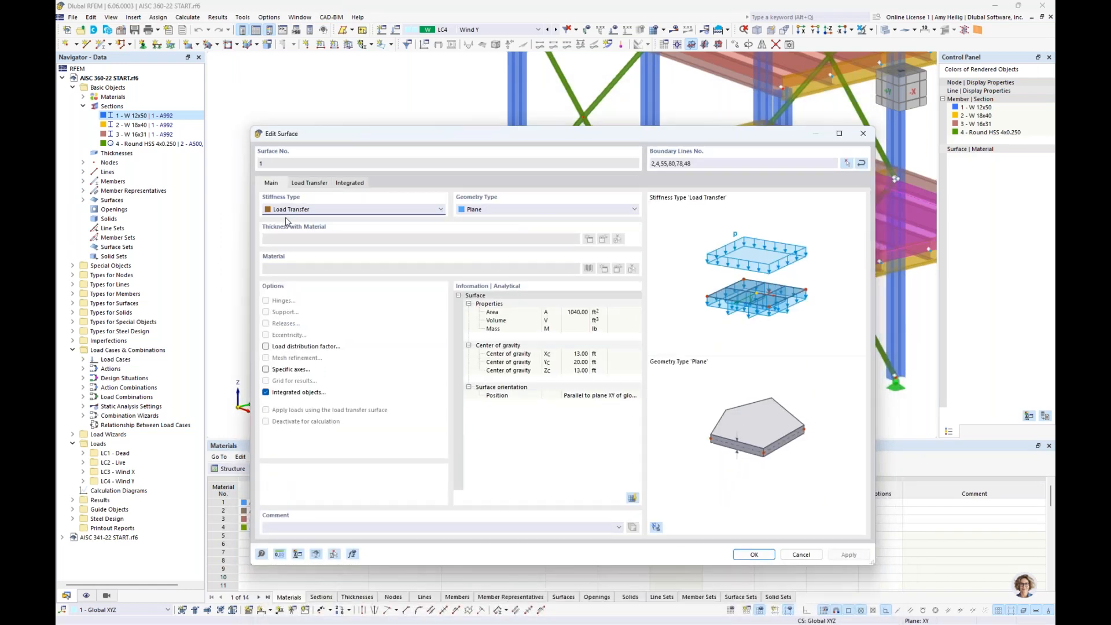
Inspect the load transfer direction options of the lower floor surface, then close it without changes.
{"action": "left_click", "coordinate": [303, 184]}
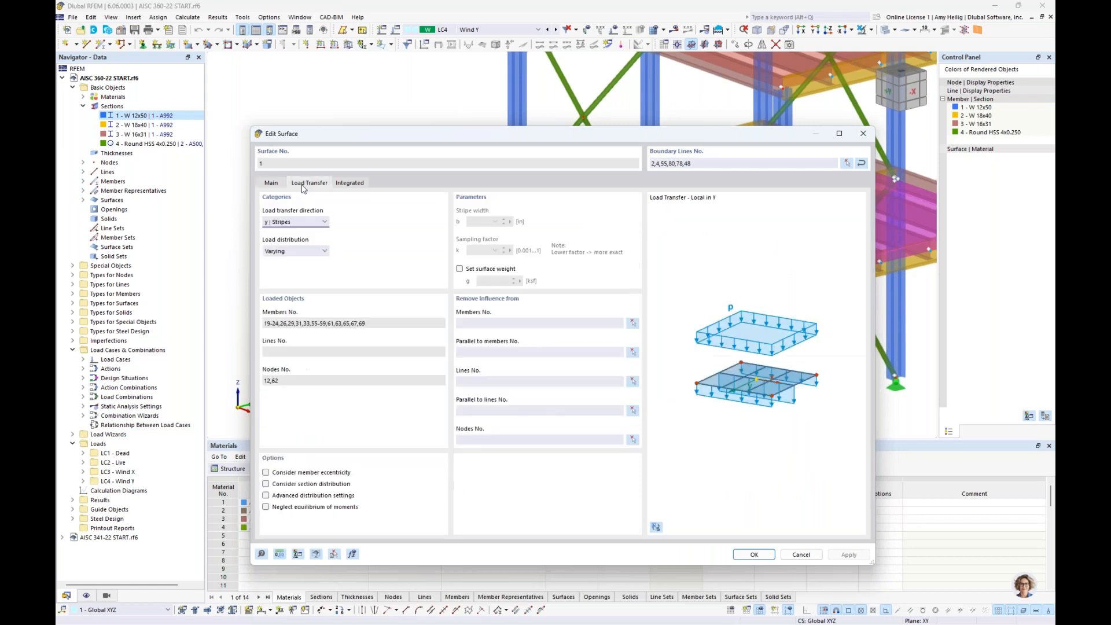
{"action": "left_click", "coordinate": [318, 224]}
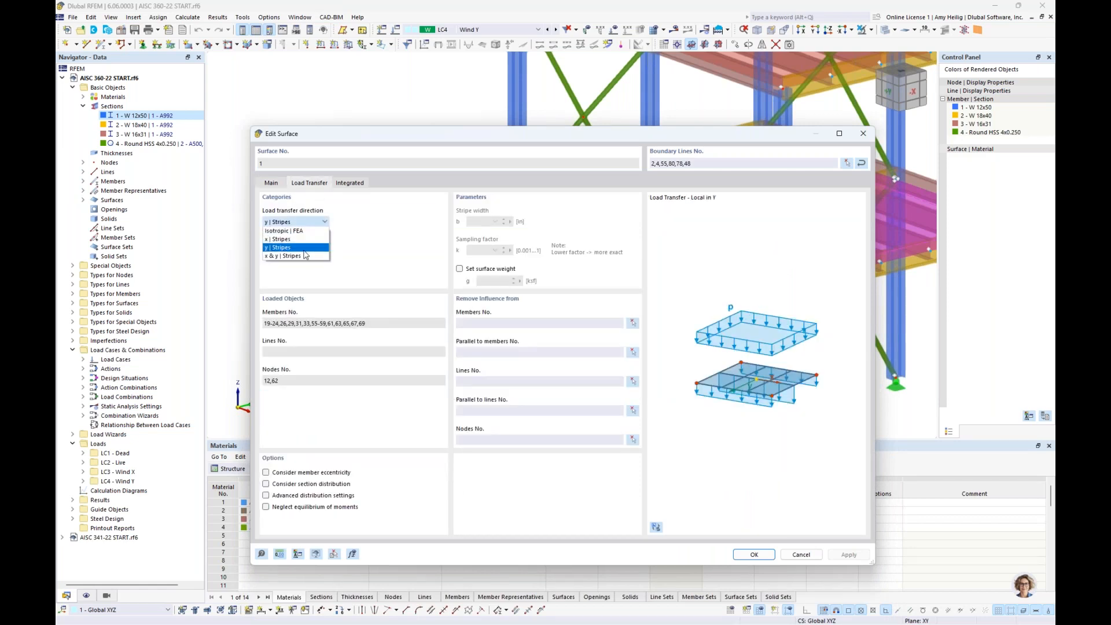
{"action": "left_click", "coordinate": [366, 250]}
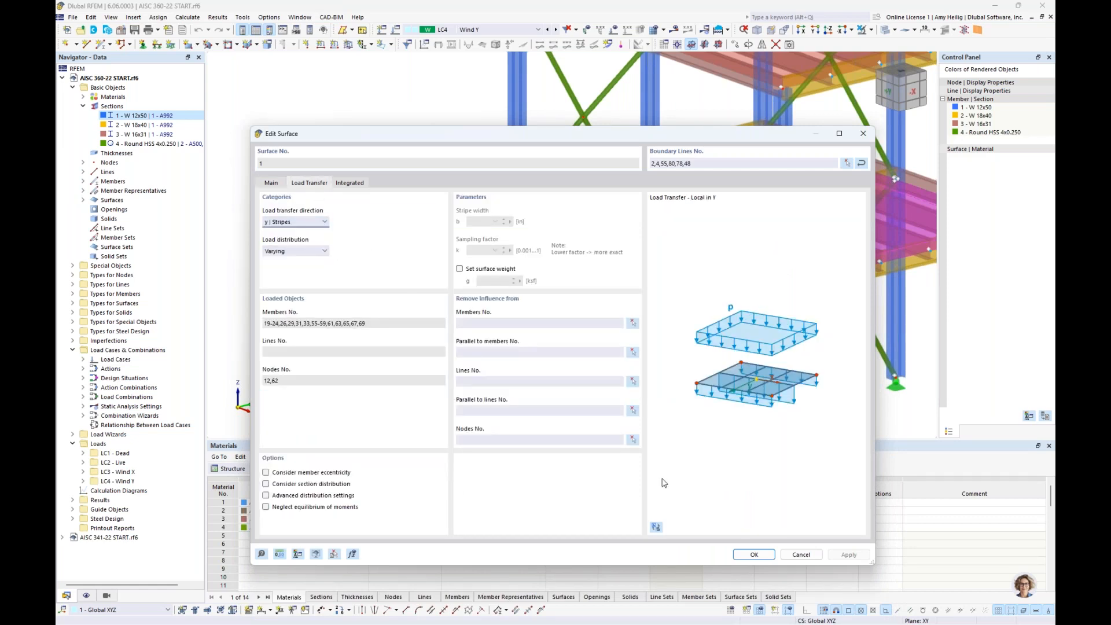
{"action": "left_click", "coordinate": [797, 556]}
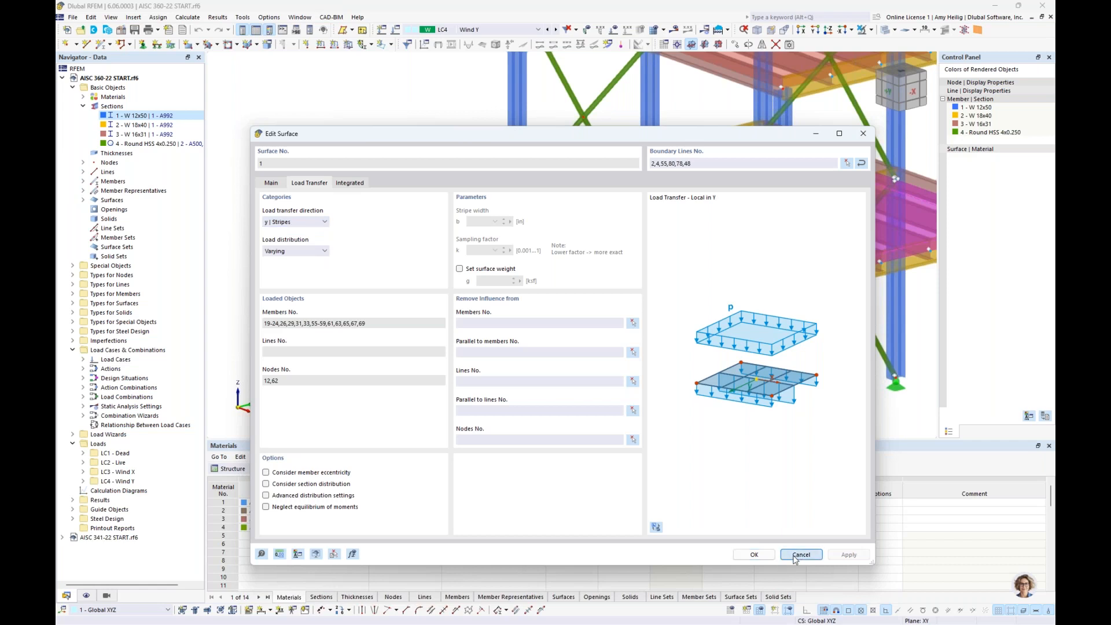
Review the settings of the Dead, Live, Wind X and Wind Y load cases in the load case manager.
{"action": "scroll", "coordinate": [390, 180], "scroll_direction": "down", "scroll_amount": 2}
{"action": "middle_click_drag", "start_coordinate": [390, 181], "coordinate": [404, 190]}
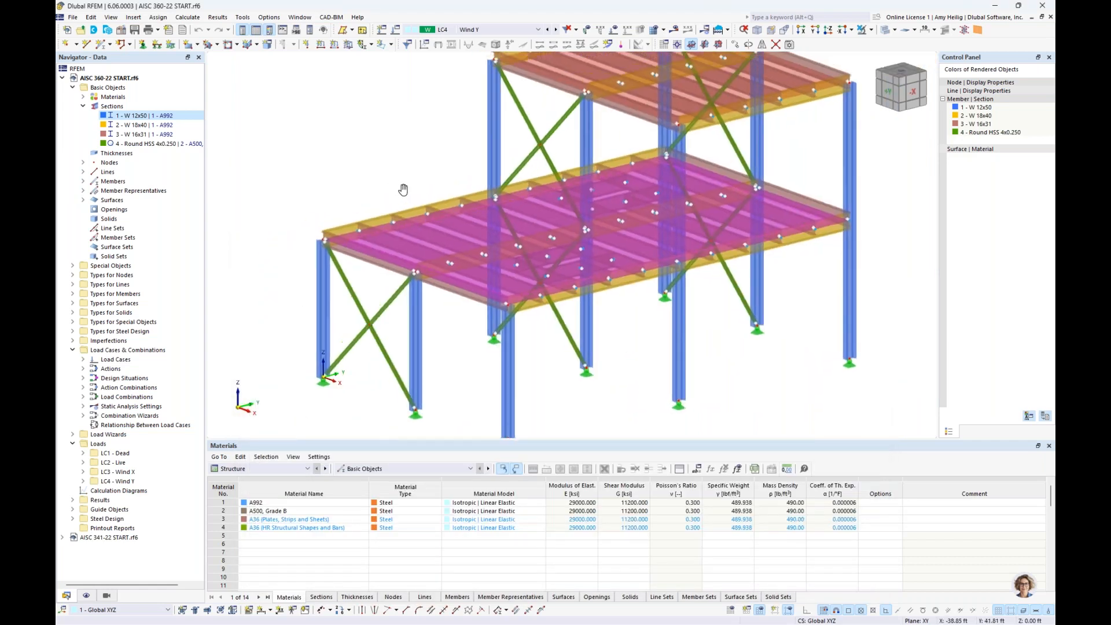
{"action": "scroll", "coordinate": [390, 183], "scroll_direction": "down", "scroll_amount": 3}
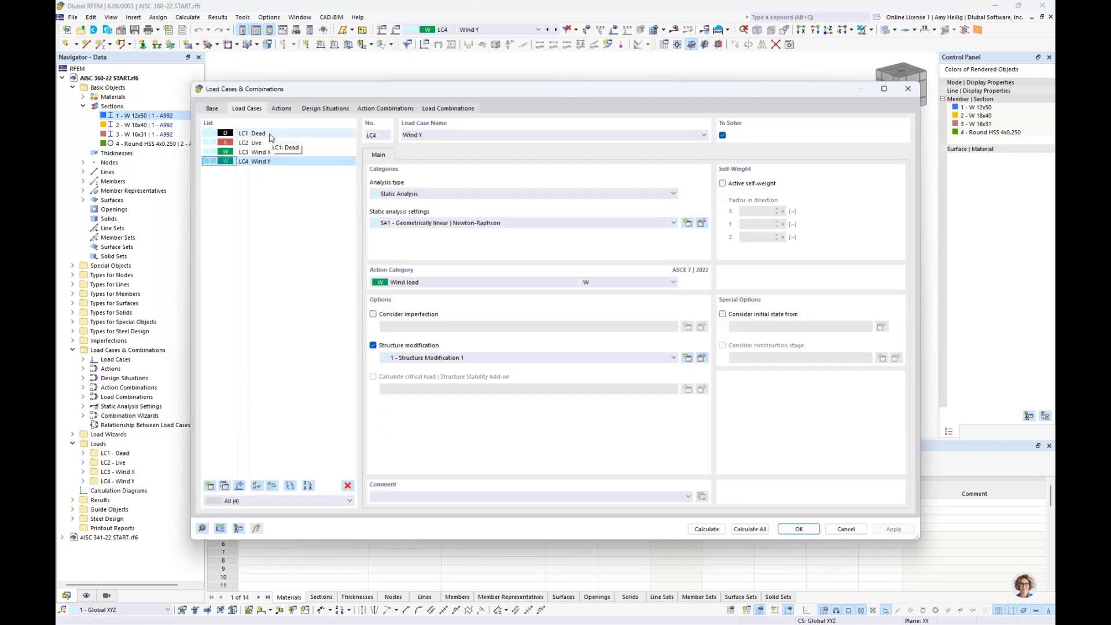
{"action": "left_click", "coordinate": [269, 134]}
{"action": "left_click", "coordinate": [264, 143]}
{"action": "left_click", "coordinate": [266, 152]}
{"action": "left_click", "coordinate": [268, 162]}
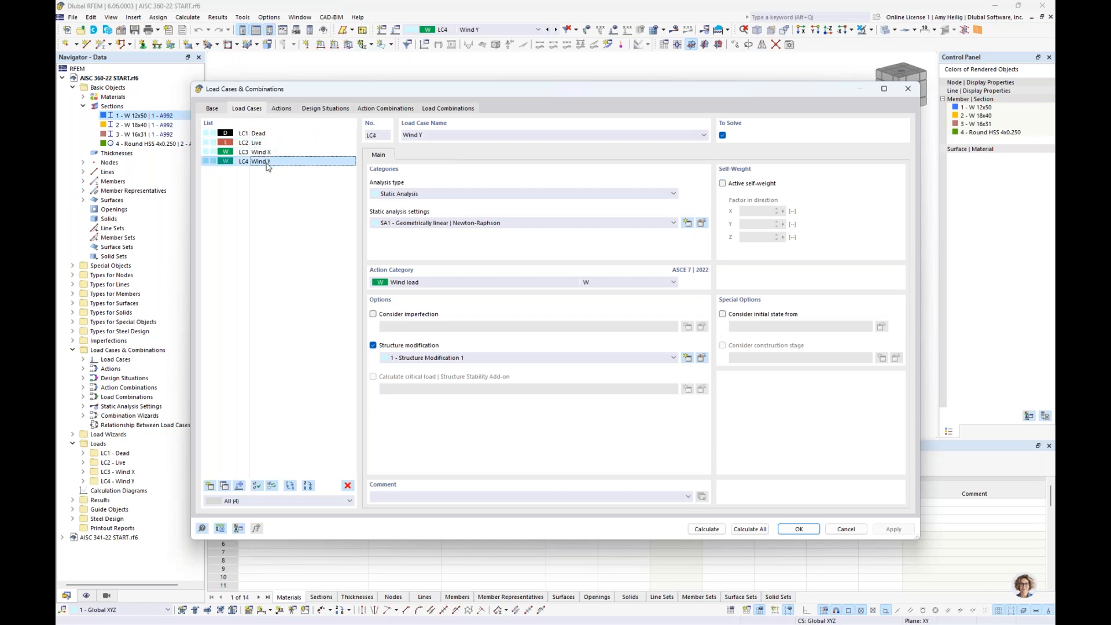
Browse the ASCE 7 action categories available for the Wind Y load case, then close without changes.
{"action": "left_click", "coordinate": [444, 285]}
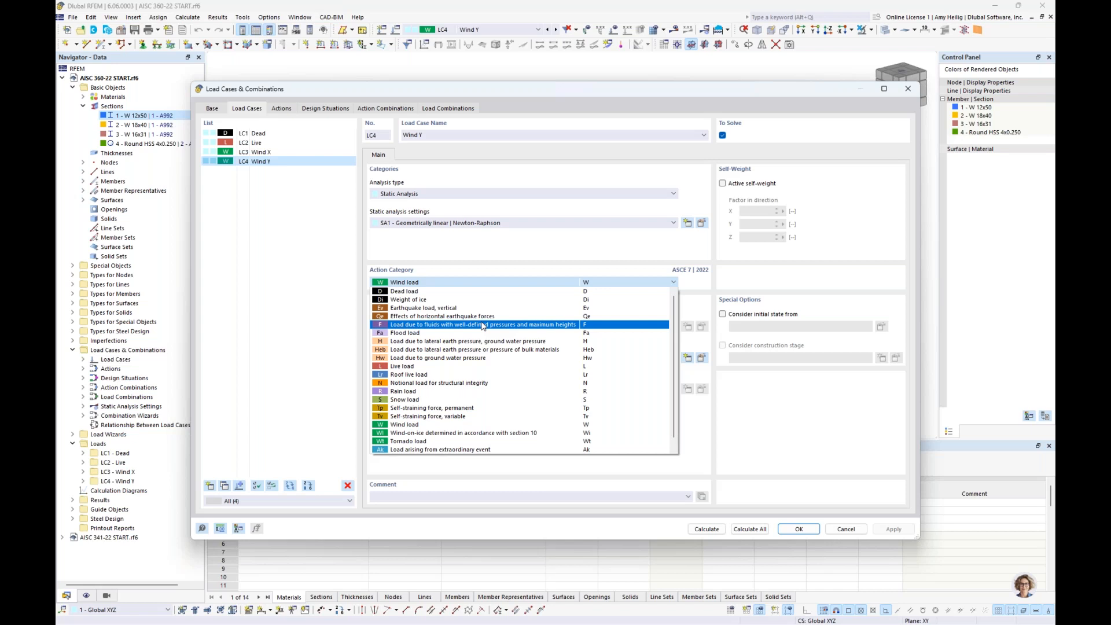
{"action": "left_click", "coordinate": [243, 294]}
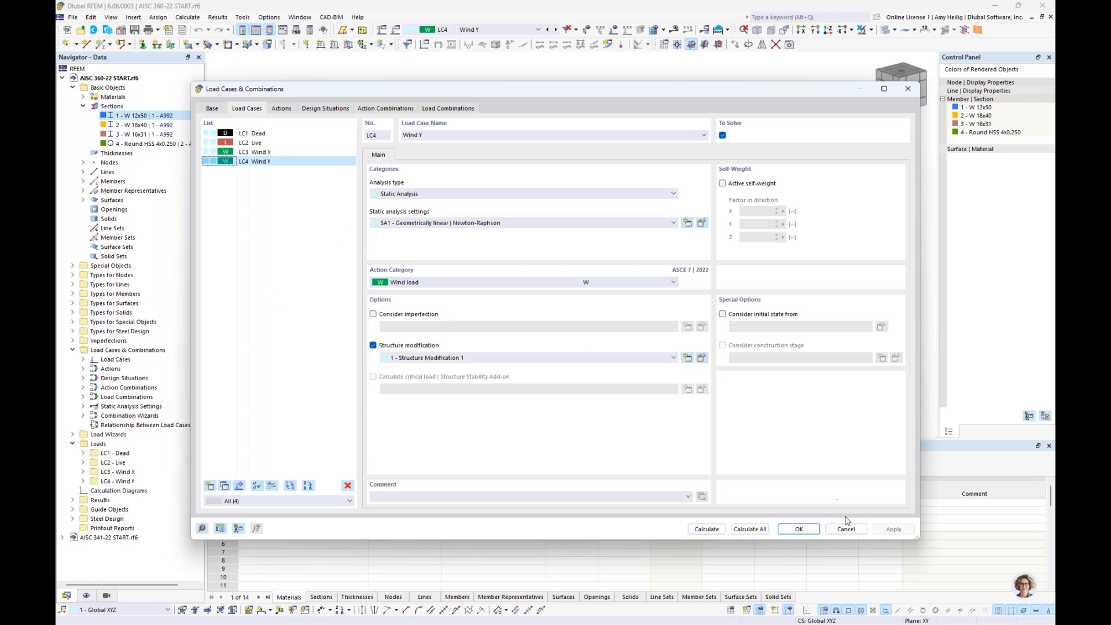
{"action": "left_click", "coordinate": [848, 529]}
Show the loads of load case LC1 Dead on the structure.
{"action": "left_click", "coordinate": [476, 30]}
{"action": "left_click", "coordinate": [474, 38]}
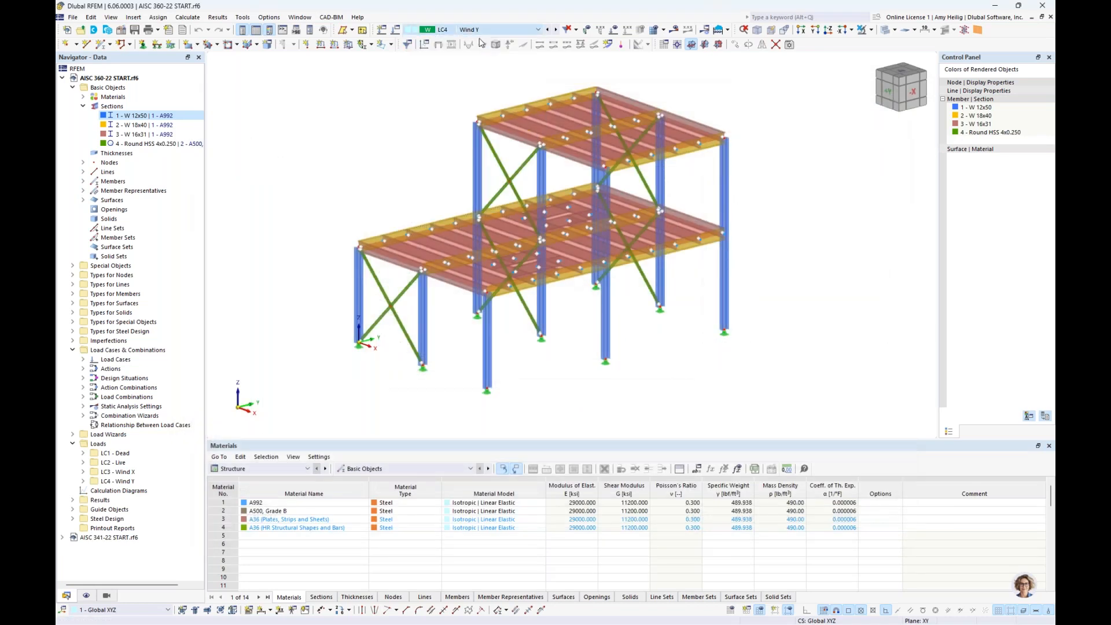
{"action": "left_click", "coordinate": [611, 30]}
{"action": "middle_click_drag", "start_coordinate": [788, 153], "coordinate": [764, 147], "text": "ctrl"}
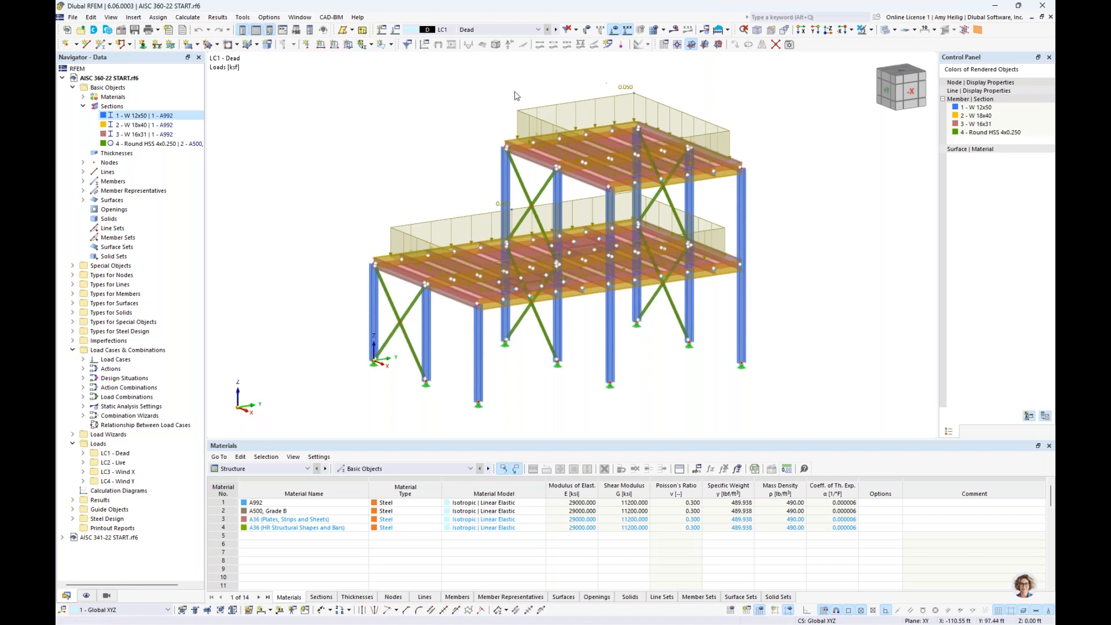
Show the dead loads distributed from the surfaces onto the beams, then return to the surface load display.
{"action": "left_click", "coordinate": [87, 596]}
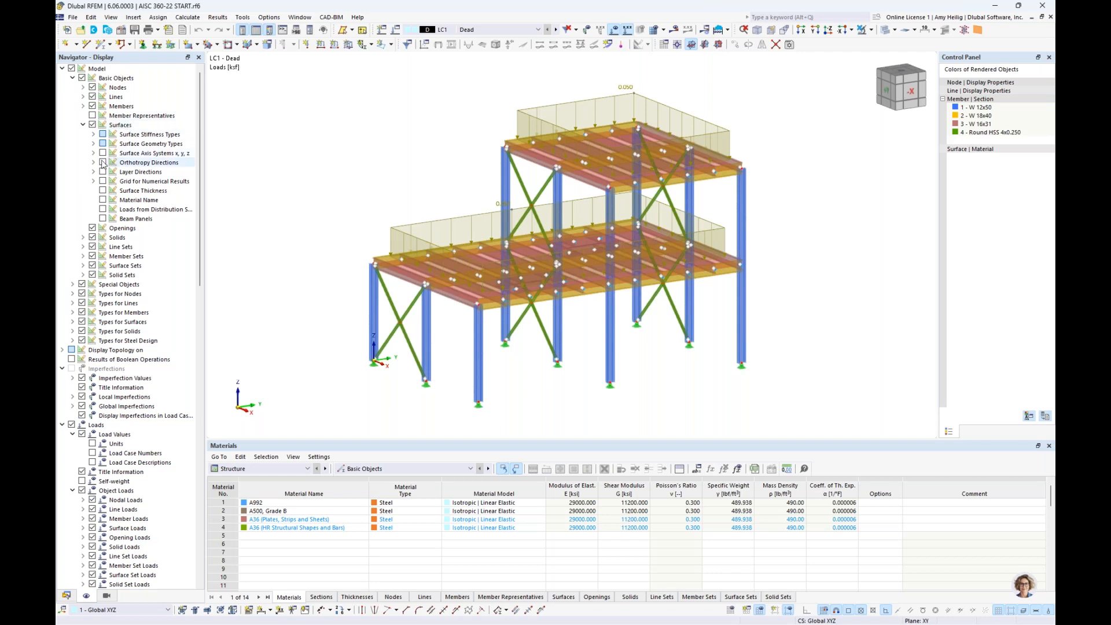
{"action": "left_click", "coordinate": [103, 209]}
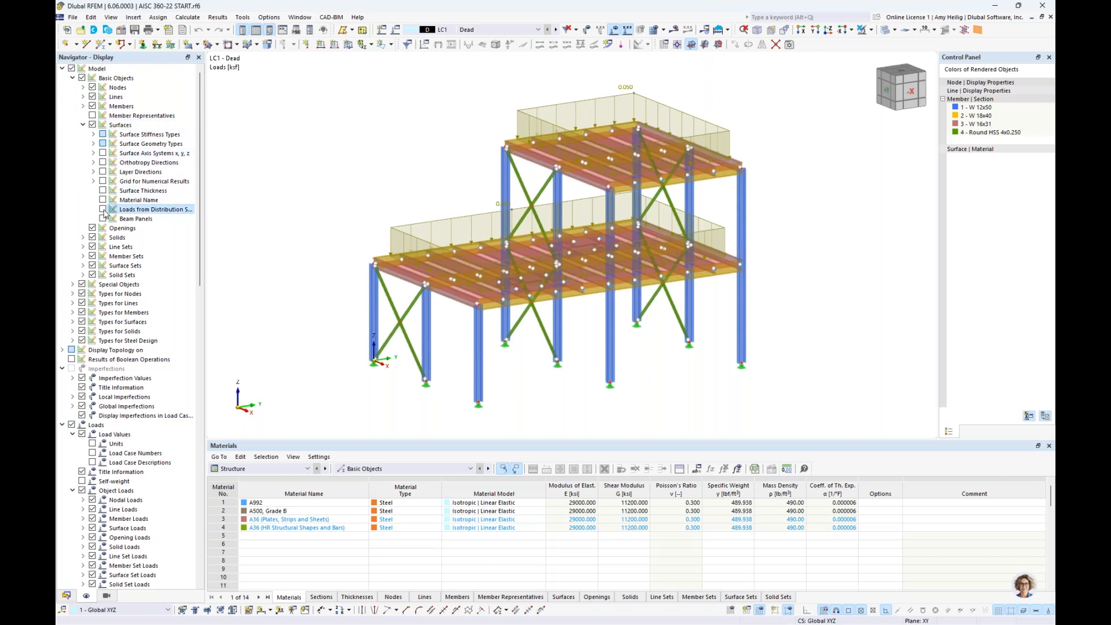
{"action": "mouse_move", "coordinate": [834, 346]}
{"action": "middle_mouse_down", "text": "ctrl"}
{"action": "mouse_move", "coordinate": [776, 316]}
{"action": "mouse_move", "coordinate": [840, 343]}
{"action": "middle_mouse_up", "text": "ctrl"}
{"action": "left_click", "coordinate": [103, 209]}
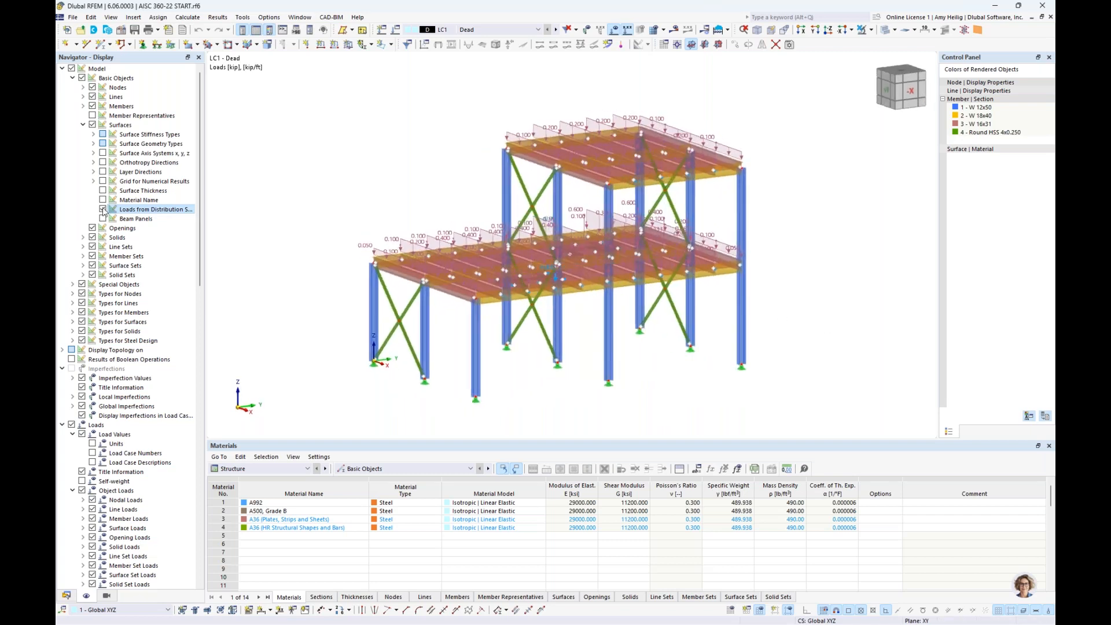
{"action": "middle_click_drag", "start_coordinate": [402, 143], "coordinate": [408, 162]}
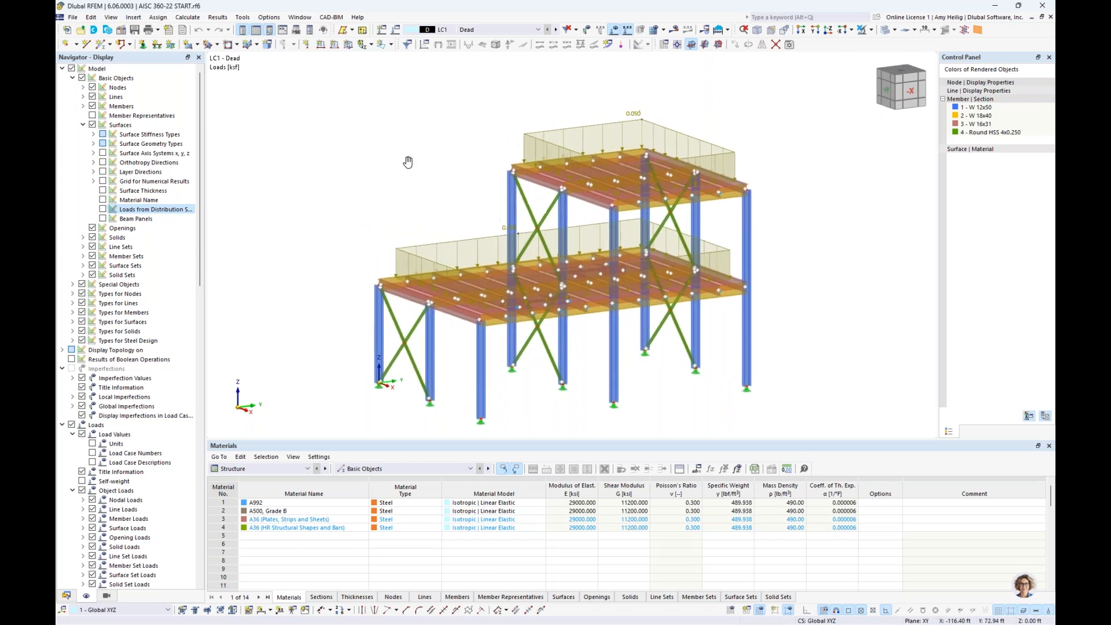
Step through load case LC2 Live to LC3 Wind X and view the wind load on the frame.
{"action": "left_click", "coordinate": [555, 30]}
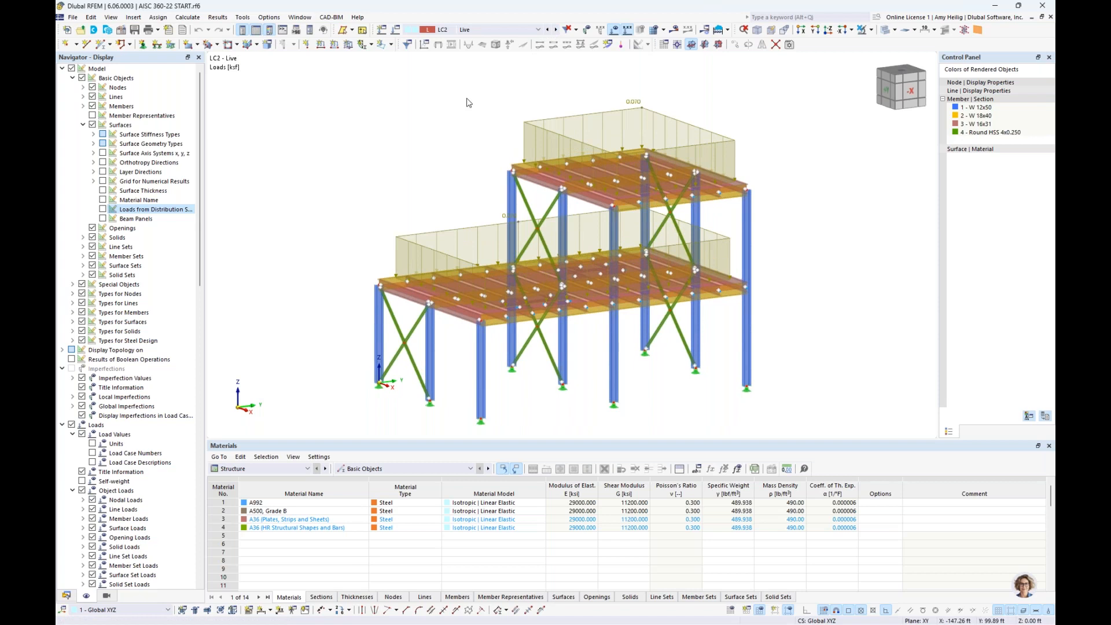
{"action": "left_click", "coordinate": [555, 30]}
{"action": "middle_click_drag", "start_coordinate": [371, 191], "coordinate": [690, 174], "text": "ctrl"}
{"action": "scroll", "coordinate": [689, 174], "scroll_direction": "down", "scroll_amount": 1}
{"action": "scroll", "coordinate": [470, 231], "scroll_direction": "up", "scroll_amount": 2}
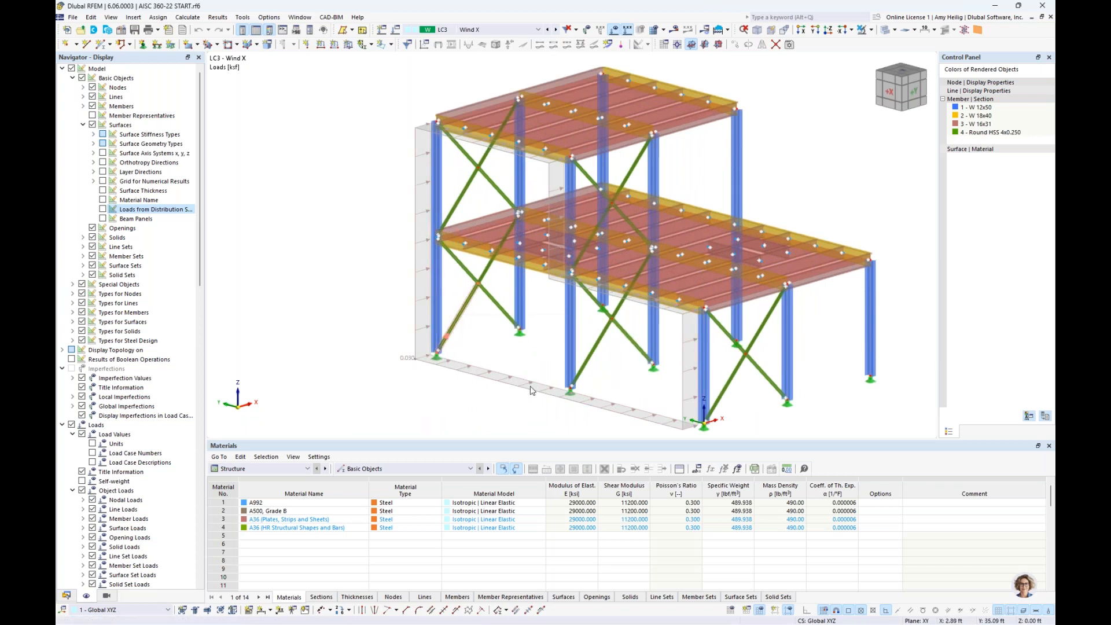
Open the load wizard of the Wind X area load and inspect the corner nodes bounding its load plane.
{"action": "double_click", "coordinate": [424, 158]}
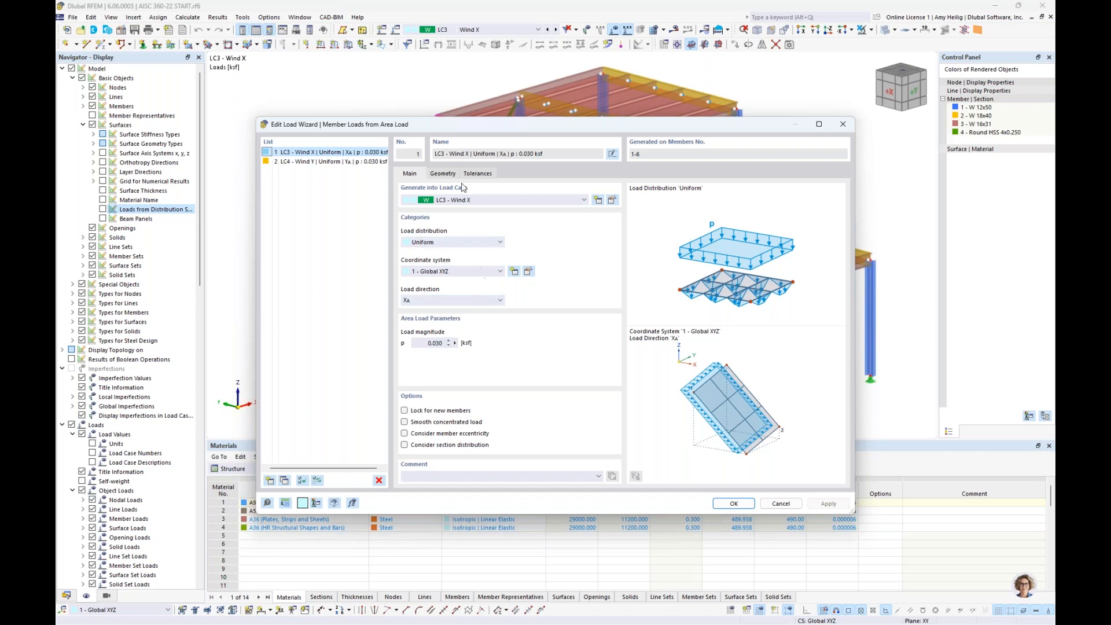
{"action": "left_click", "coordinate": [447, 175]}
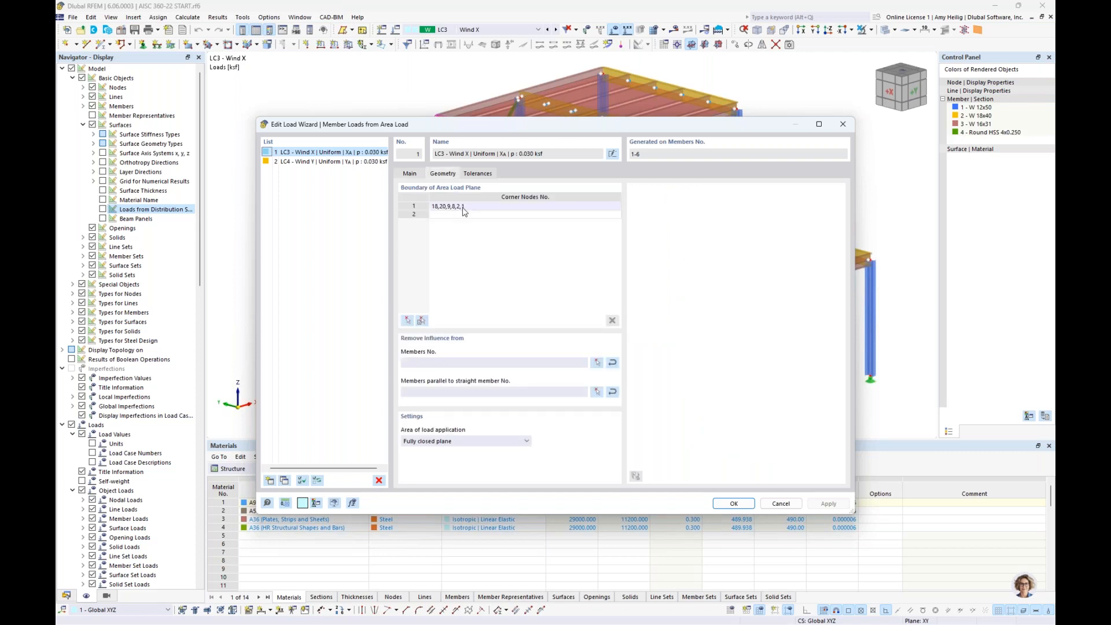
{"action": "left_click_drag", "start_coordinate": [505, 123], "coordinate": [639, 402]}
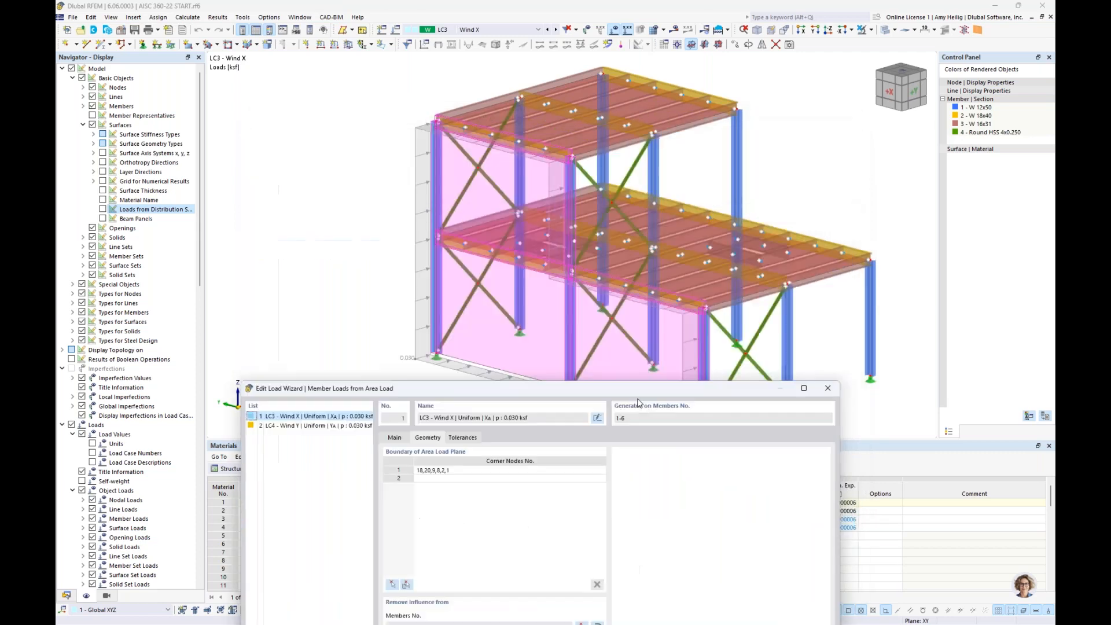
{"action": "left_click_drag", "start_coordinate": [497, 387], "coordinate": [511, 99]}
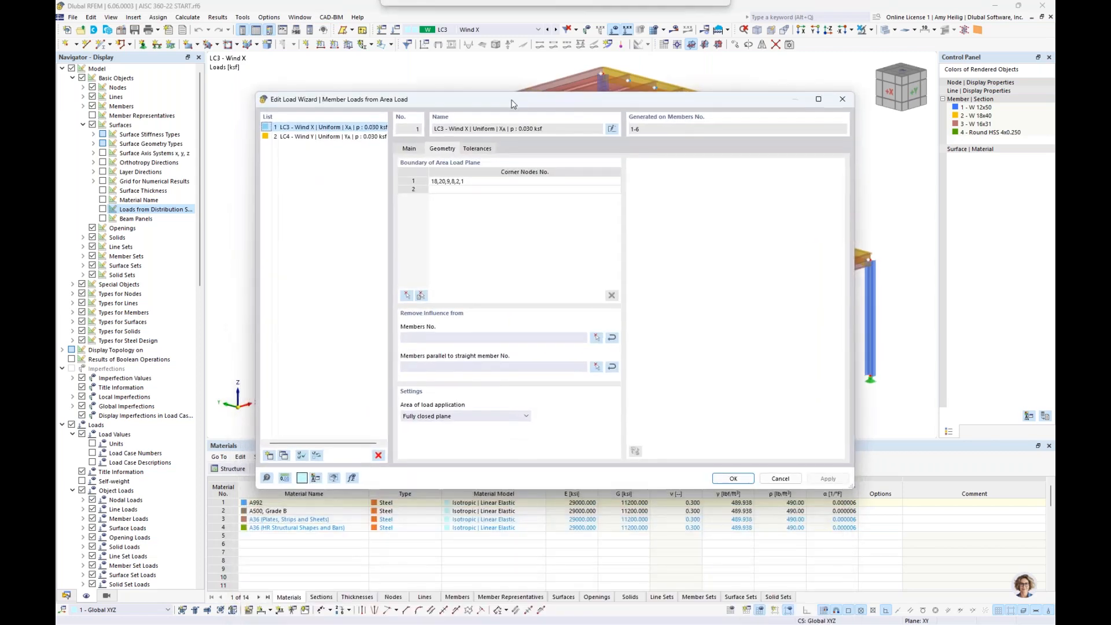
Inspect the area of load application options for the Wind X area load, then close the wizard without changes.
{"action": "left_click", "coordinate": [475, 417]}
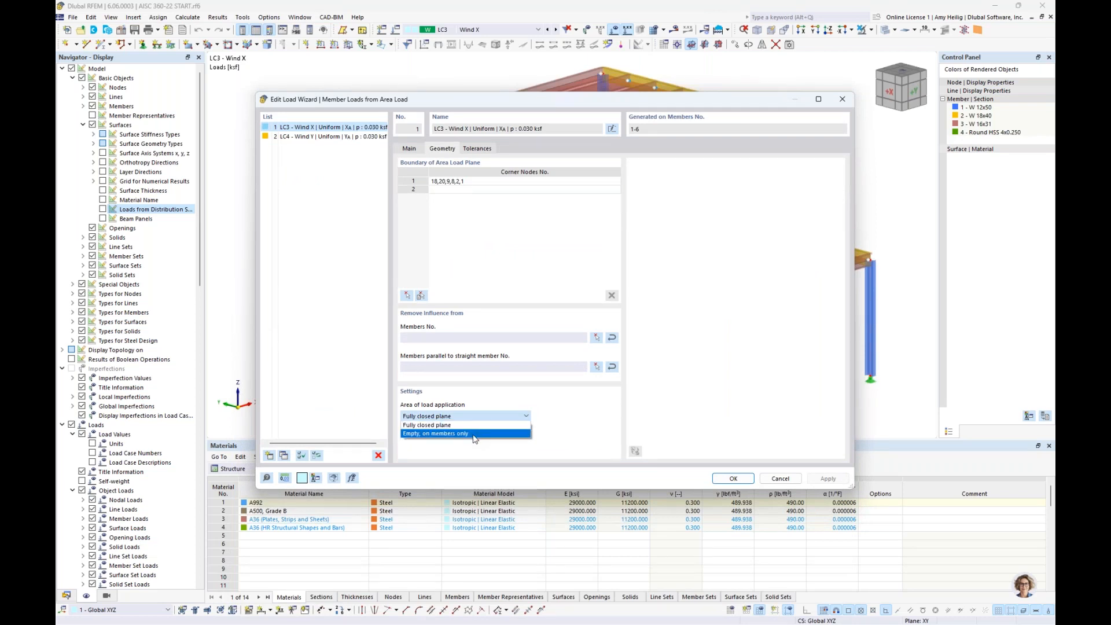
{"action": "left_click", "coordinate": [559, 447]}
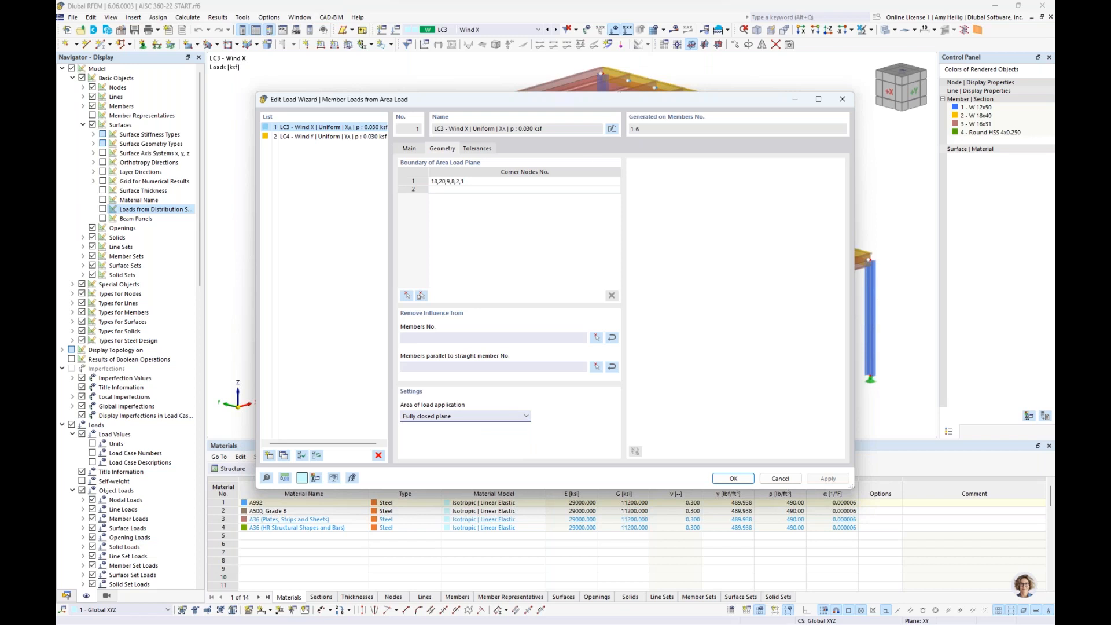
{"action": "left_click", "coordinate": [779, 478]}
Display the member loads generated from the Wind X area load separately, then return to the area load display.
{"action": "right_click", "coordinate": [421, 276]}
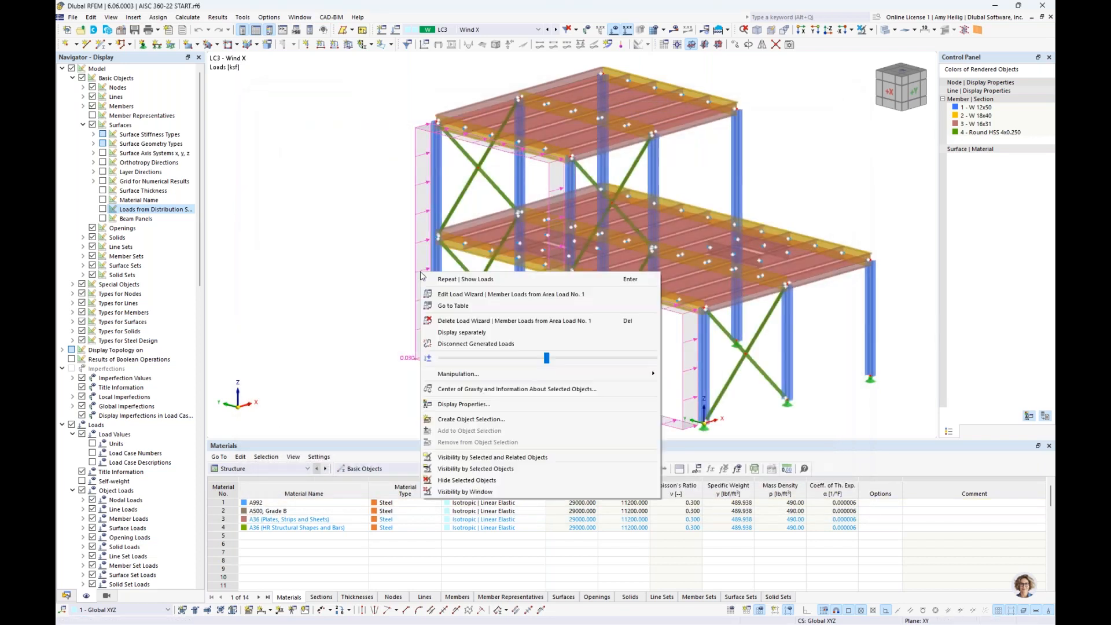
{"action": "left_click", "coordinate": [555, 319]}
{"action": "middle_click_drag", "start_coordinate": [598, 347], "coordinate": [570, 345], "text": "ctrl"}
{"action": "right_click", "coordinate": [462, 201]}
{"action": "left_click", "coordinate": [520, 259]}
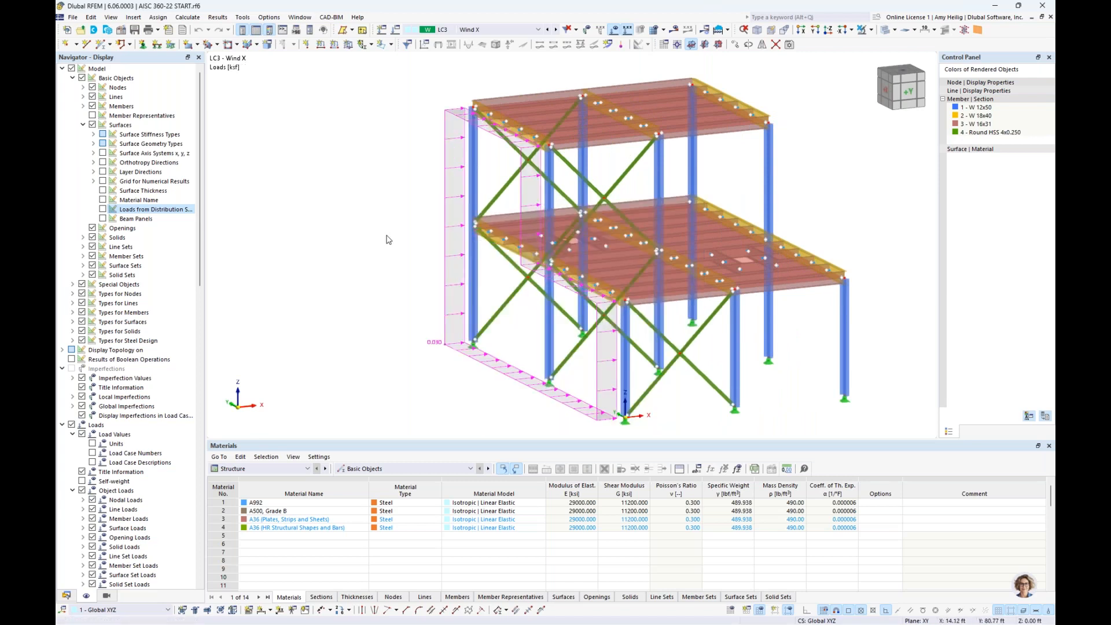
Show load case LC4 Wind Y and view its area loads on the loaded side of the frame.
{"action": "left_click", "coordinate": [555, 30]}
{"action": "middle_click_drag", "start_coordinate": [848, 179], "coordinate": [648, 182], "text": "ctrl"}
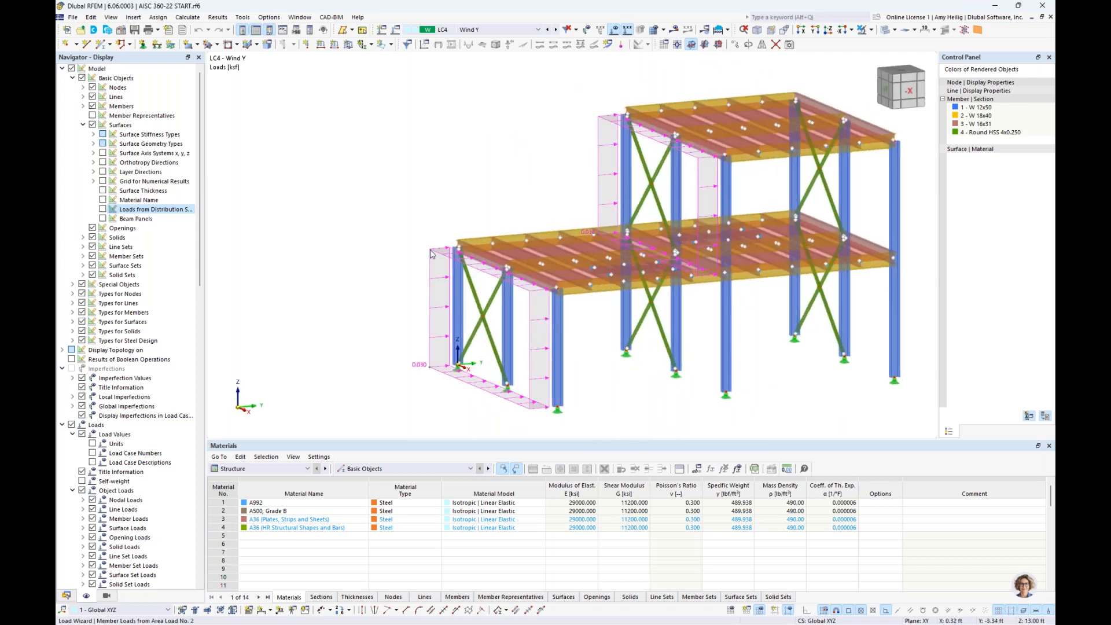
Display the member loads generated from the Wind Y area load separately, then return to the area load display.
{"action": "right_click", "coordinate": [430, 253]}
{"action": "left_click", "coordinate": [441, 306]}
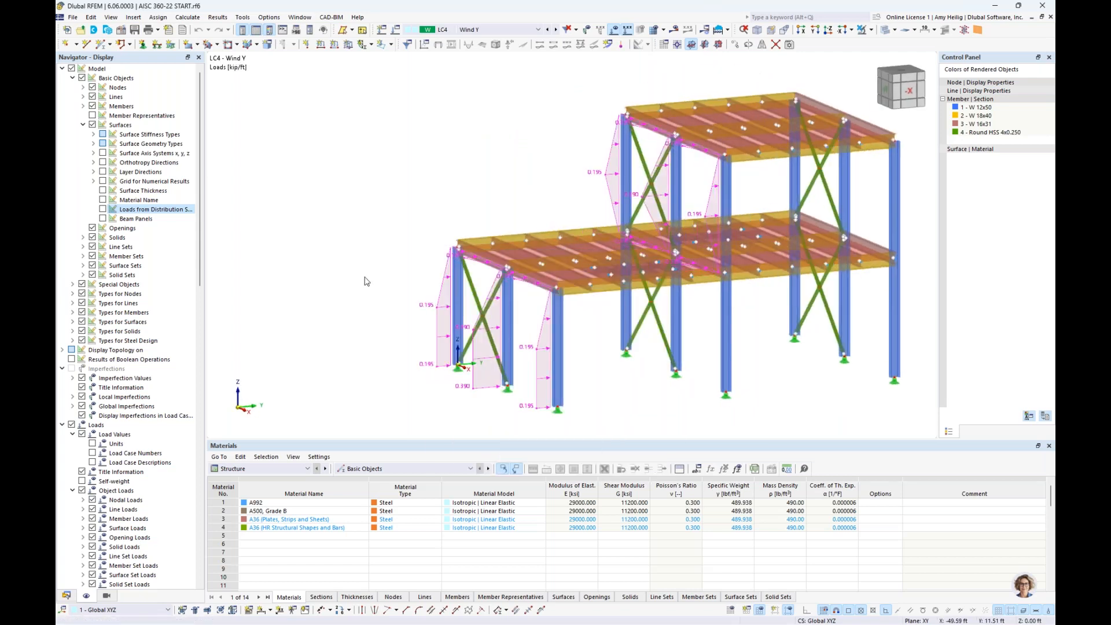
{"action": "right_click", "coordinate": [441, 307]}
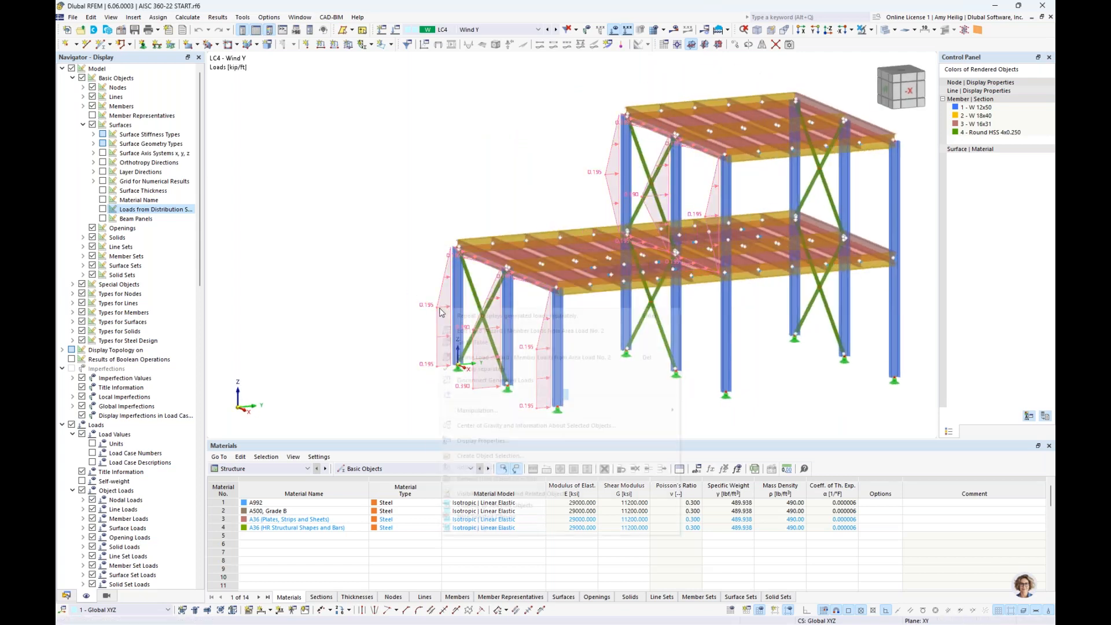
{"action": "left_click", "coordinate": [467, 369]}
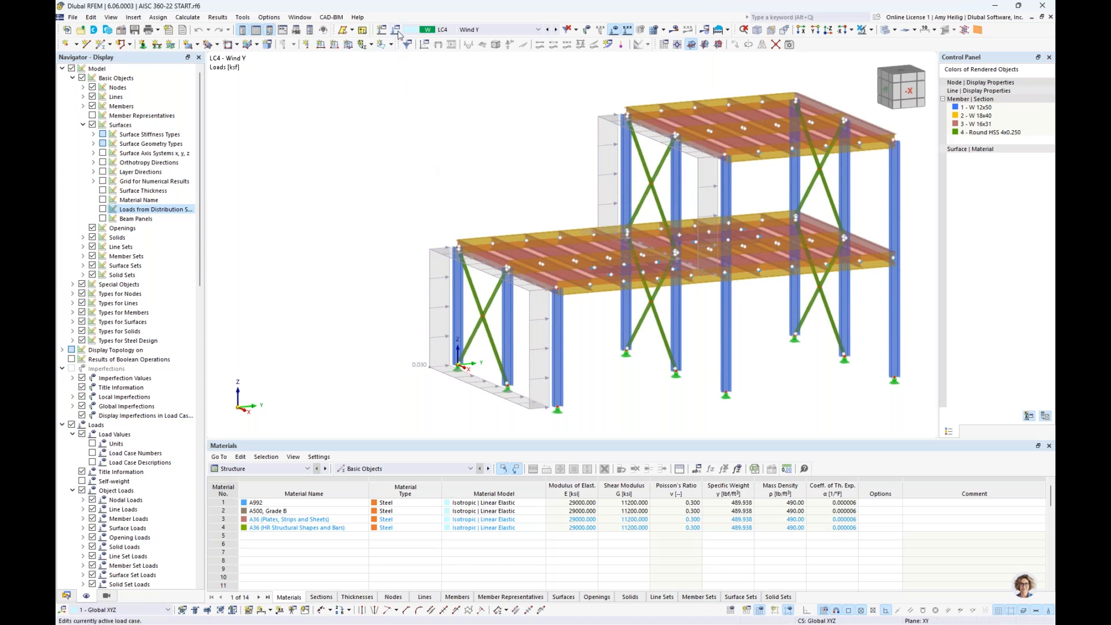
Review the ASCE 7 2022 design situations DS1 and DS2 and the load combinations CO1 and CO9 generated from them.
{"action": "left_click", "coordinate": [398, 33]}
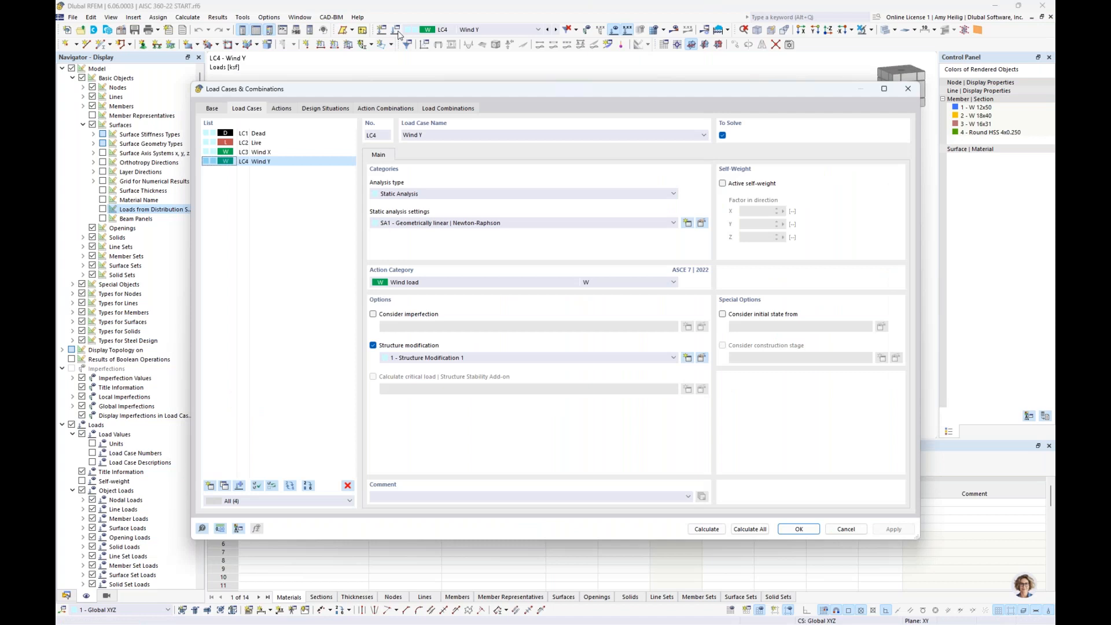
{"action": "left_click", "coordinate": [216, 110]}
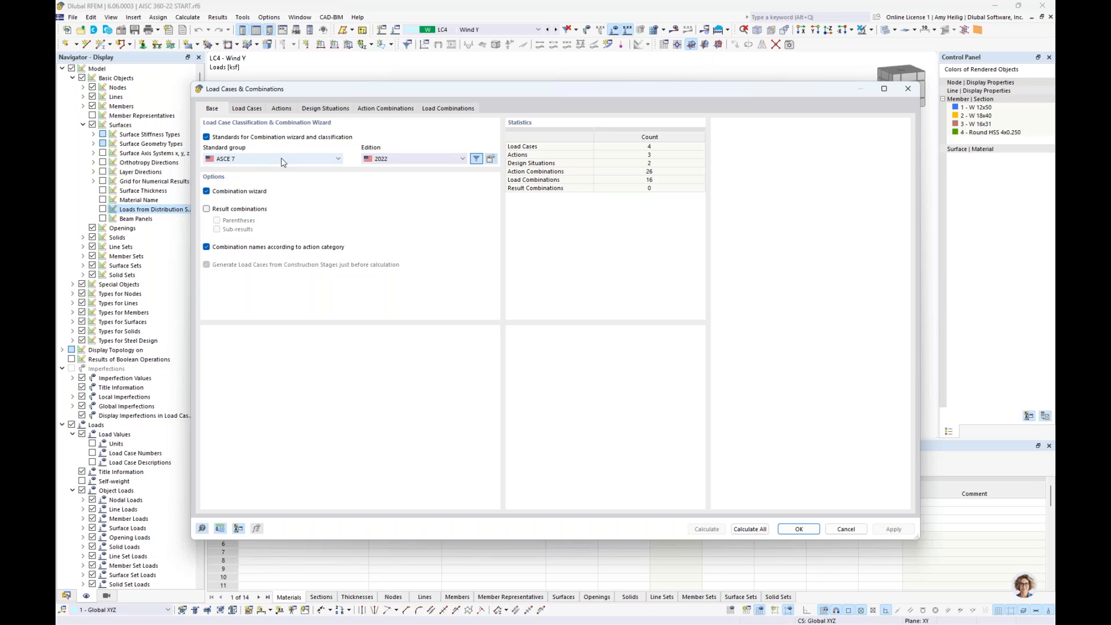
{"action": "left_click", "coordinate": [310, 111]}
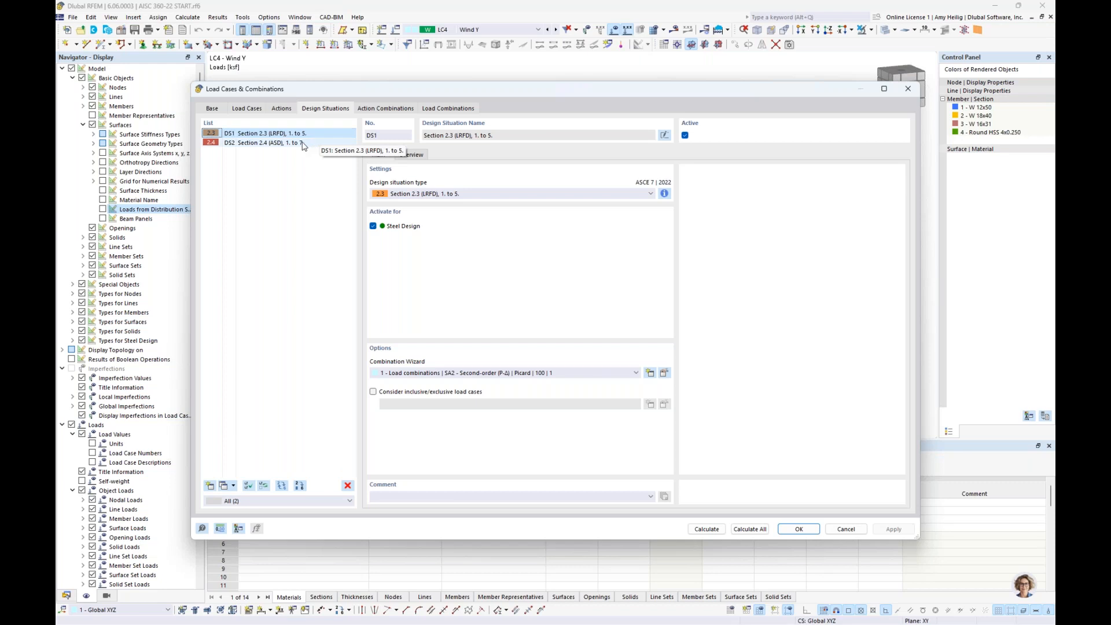
{"action": "left_click", "coordinate": [301, 146]}
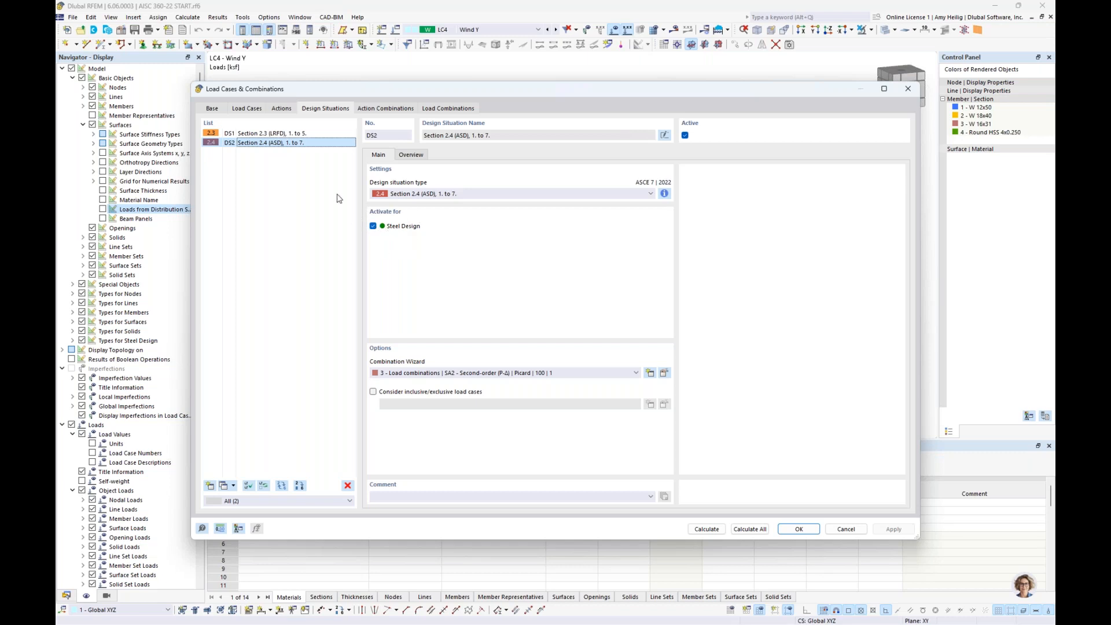
{"action": "left_click", "coordinate": [306, 136]}
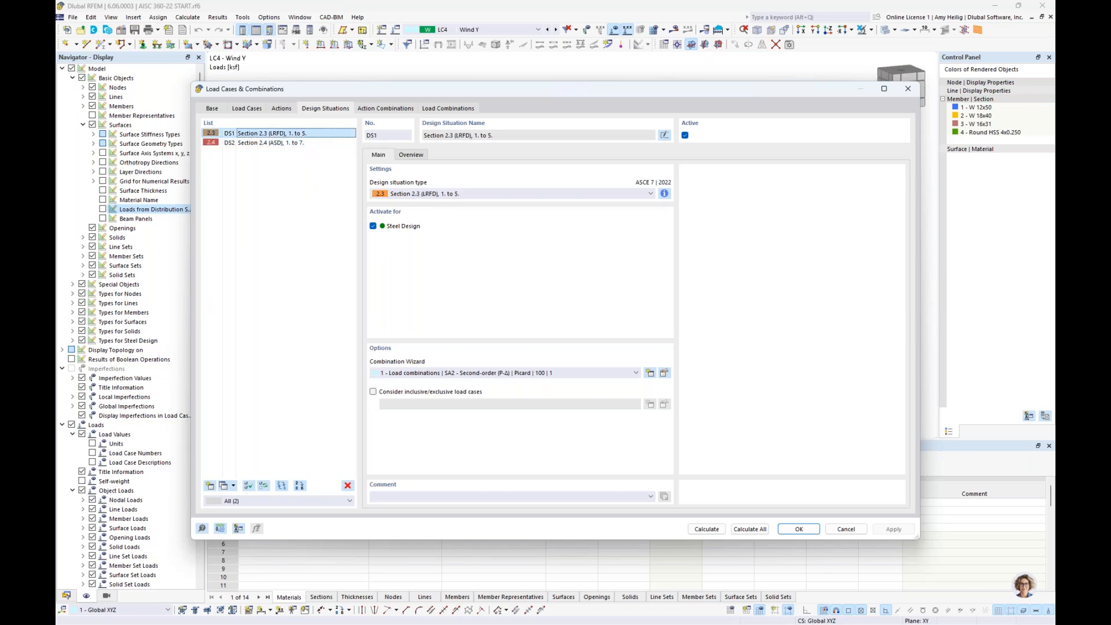
{"action": "left_click", "coordinate": [445, 109]}
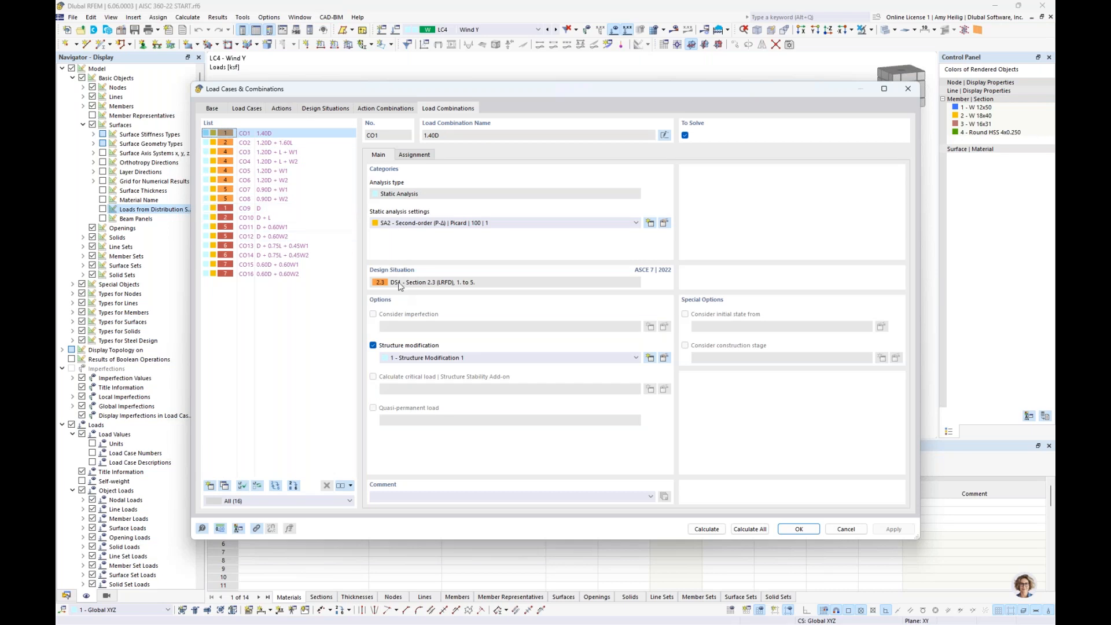
{"action": "left_click", "coordinate": [299, 210]}
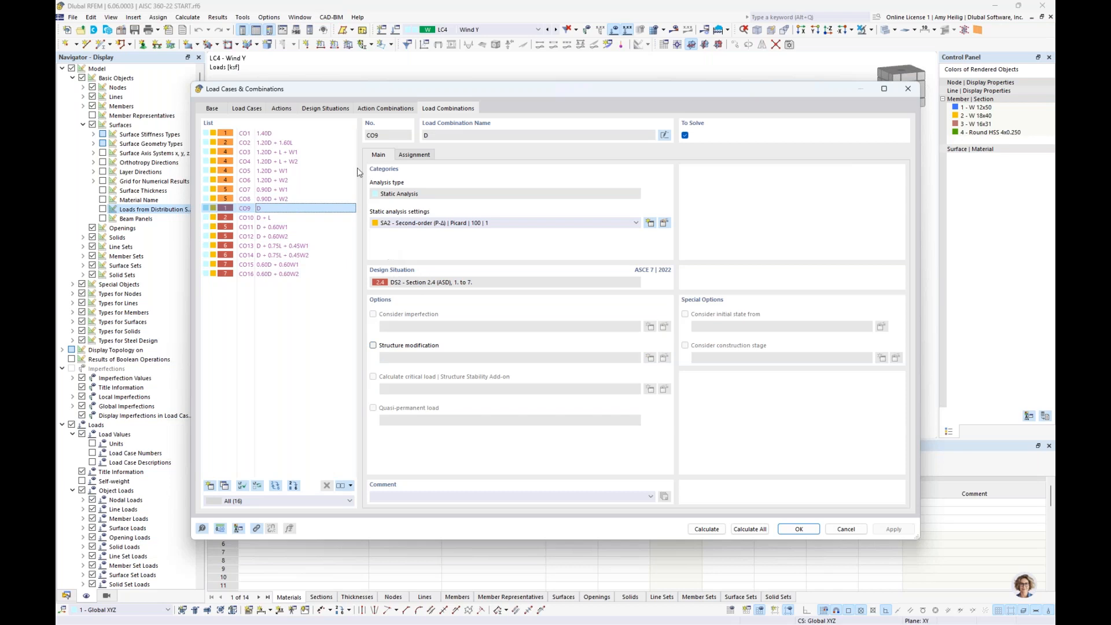
Open the combination wizard of design situation DS1 and review the static analysis options, keeping SA2 Second-order (P-Δ).
{"action": "left_click", "coordinate": [332, 110]}
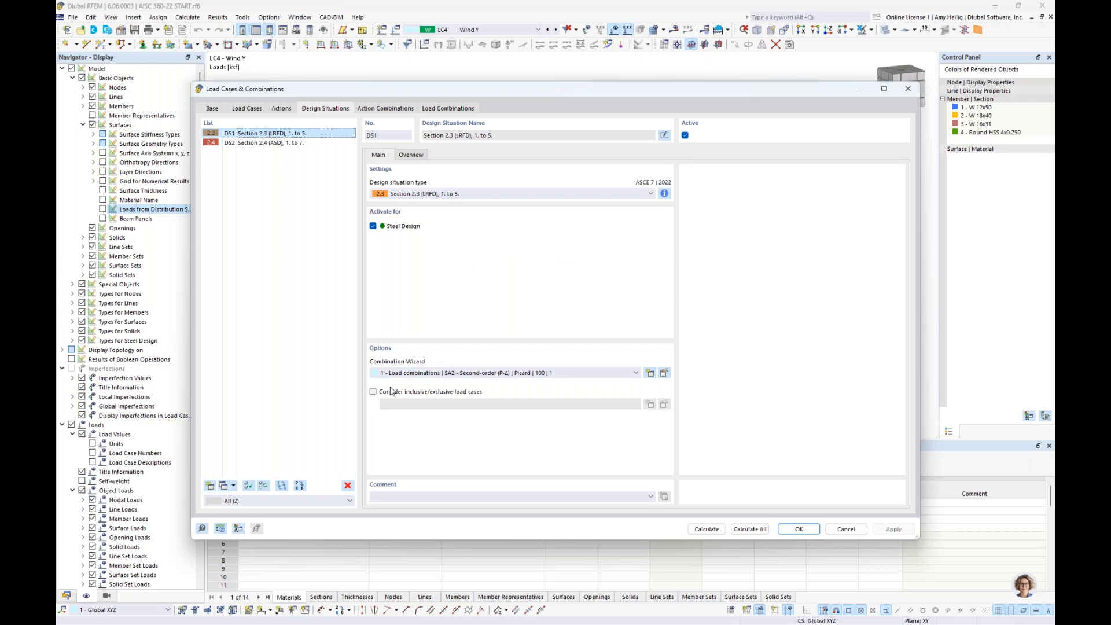
{"action": "left_click", "coordinate": [664, 373]}
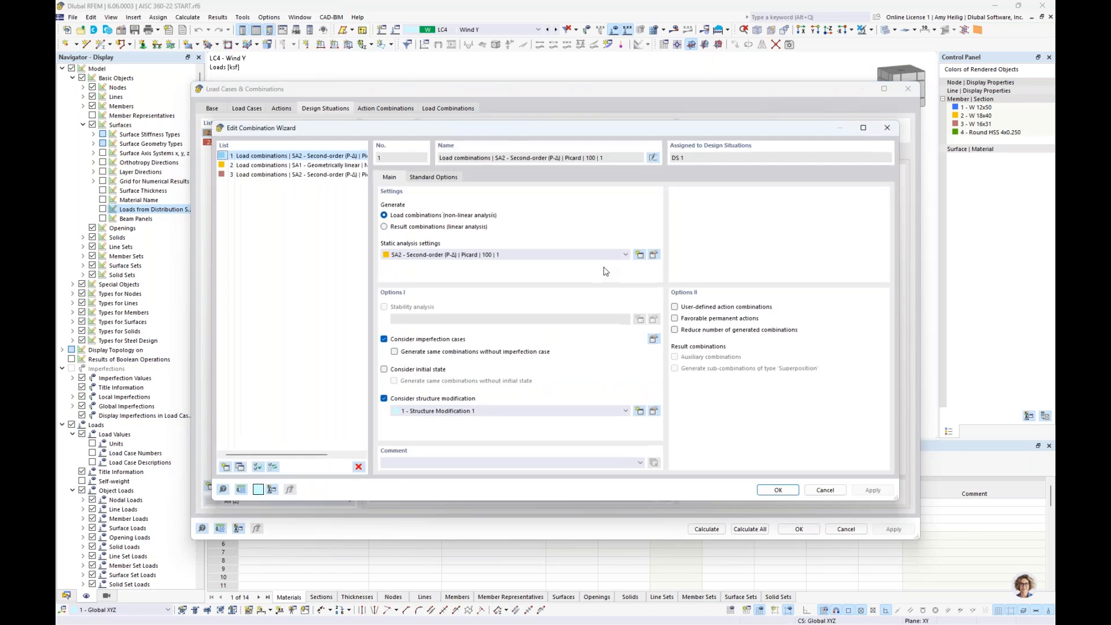
{"action": "left_click", "coordinate": [551, 260]}
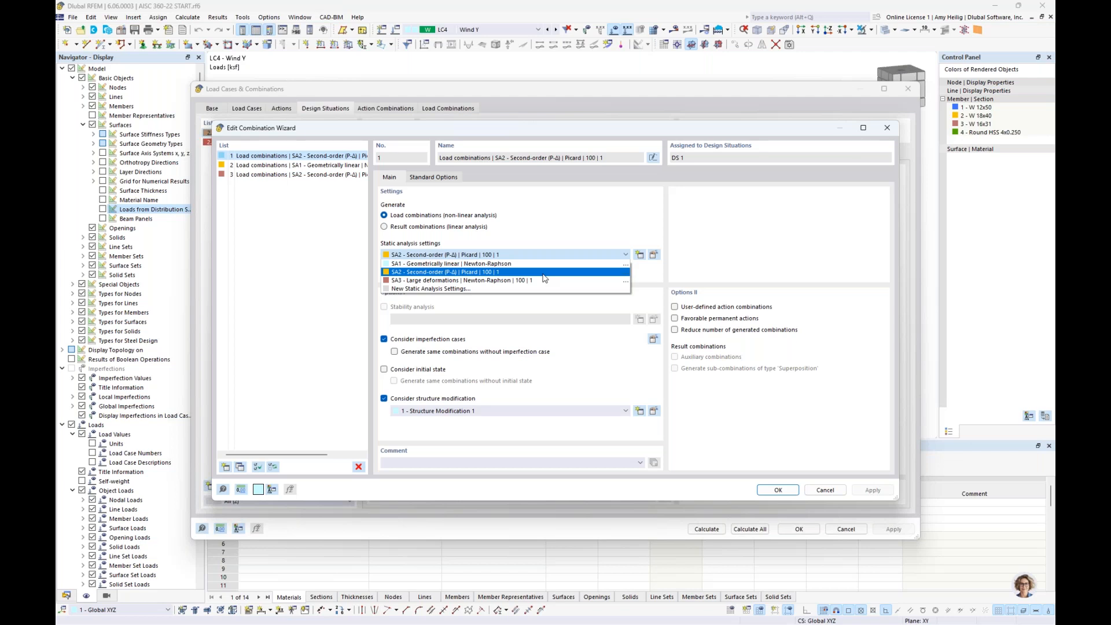
{"action": "left_click", "coordinate": [565, 271]}
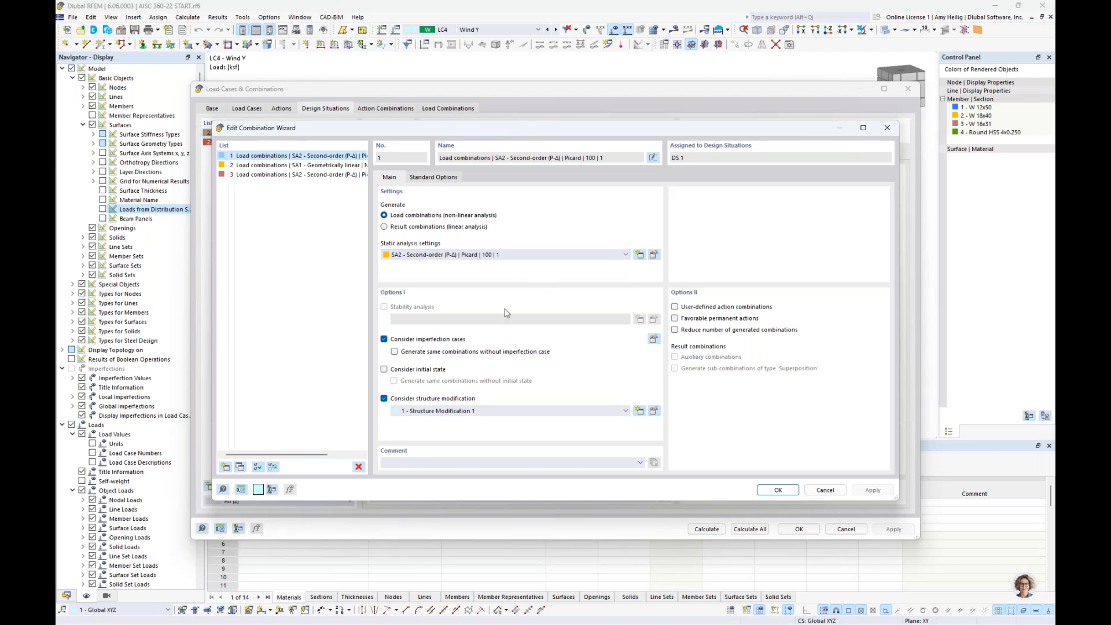
Open Structure Modification 1 of the wizard and list the member stiffness modifications available for its members.
{"action": "left_click", "coordinate": [654, 411]}
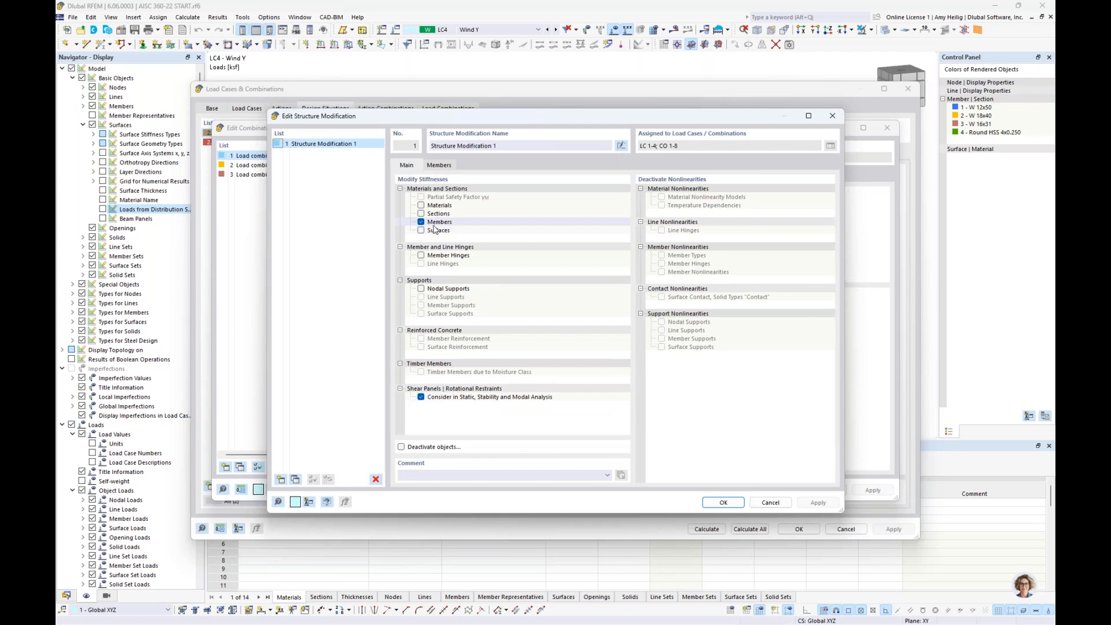
{"action": "left_click", "coordinate": [440, 166]}
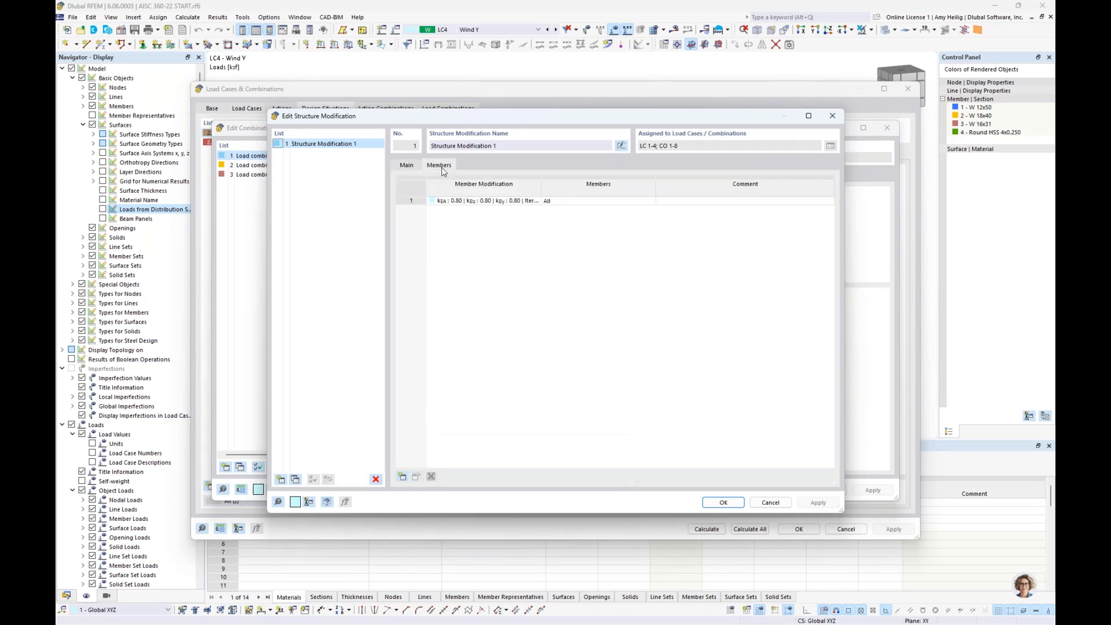
{"action": "left_click", "coordinate": [527, 205]}
{"action": "left_click", "coordinate": [527, 205]}
{"action": "left_click", "coordinate": [536, 202]}
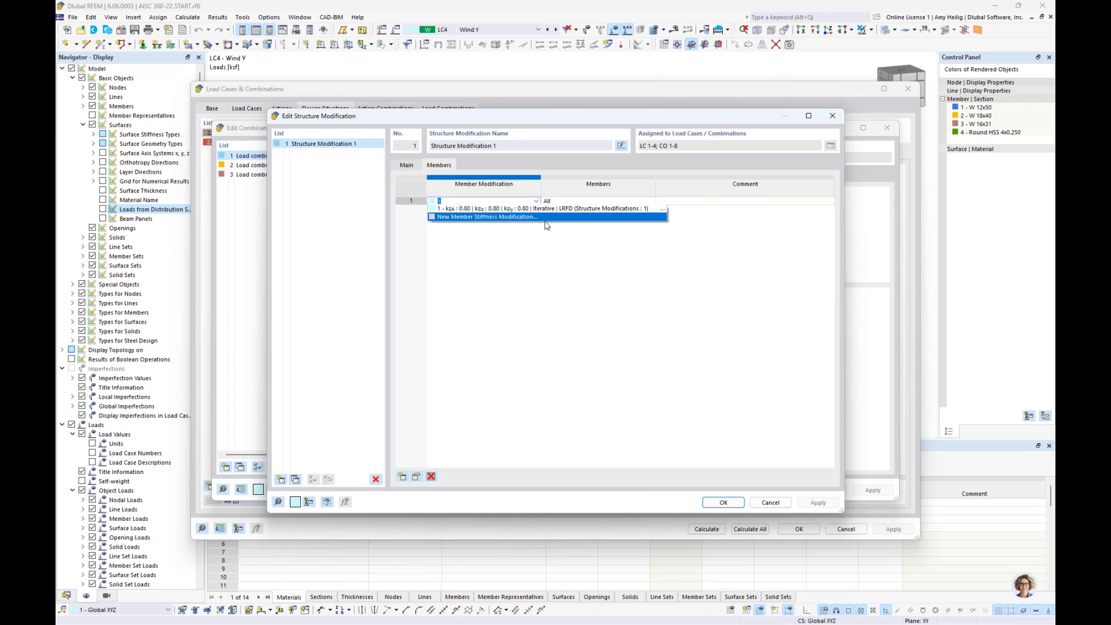
Inspect the member stiffness modification's type options, keep AISC 360-22 C2.3 | Steel Structures, and close its settings.
{"action": "left_click", "coordinate": [664, 209]}
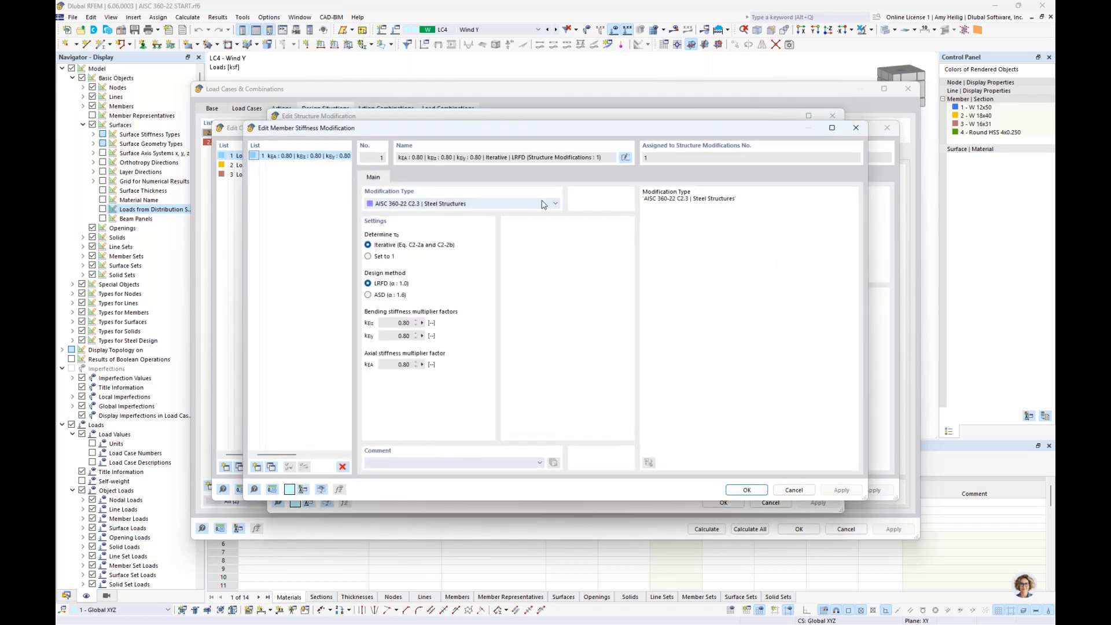
{"action": "left_click", "coordinate": [544, 204]}
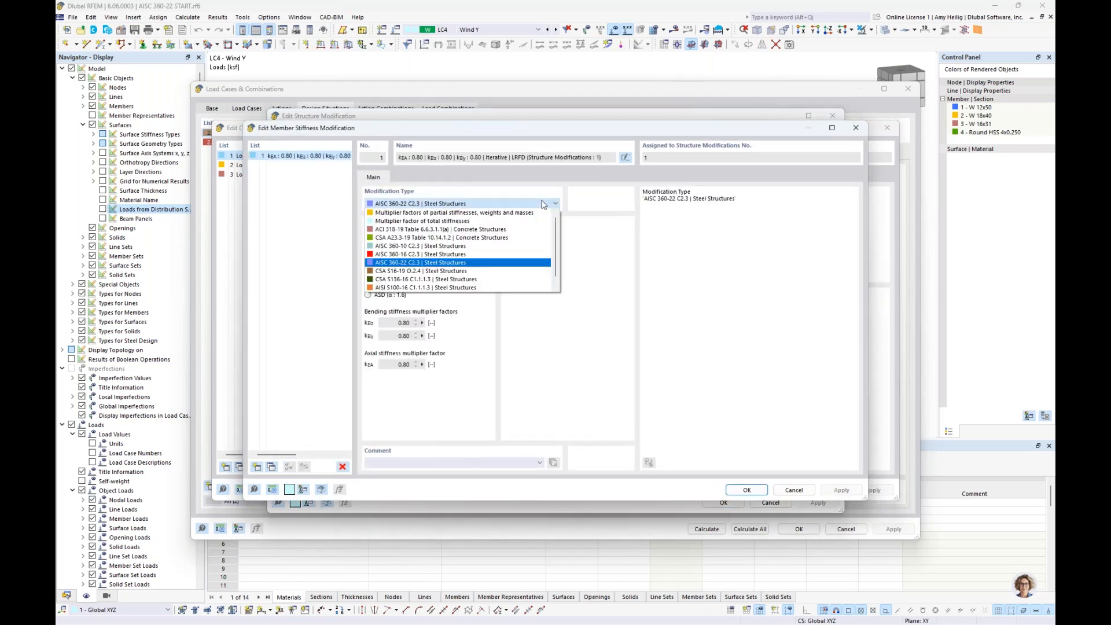
{"action": "left_click", "coordinate": [410, 264]}
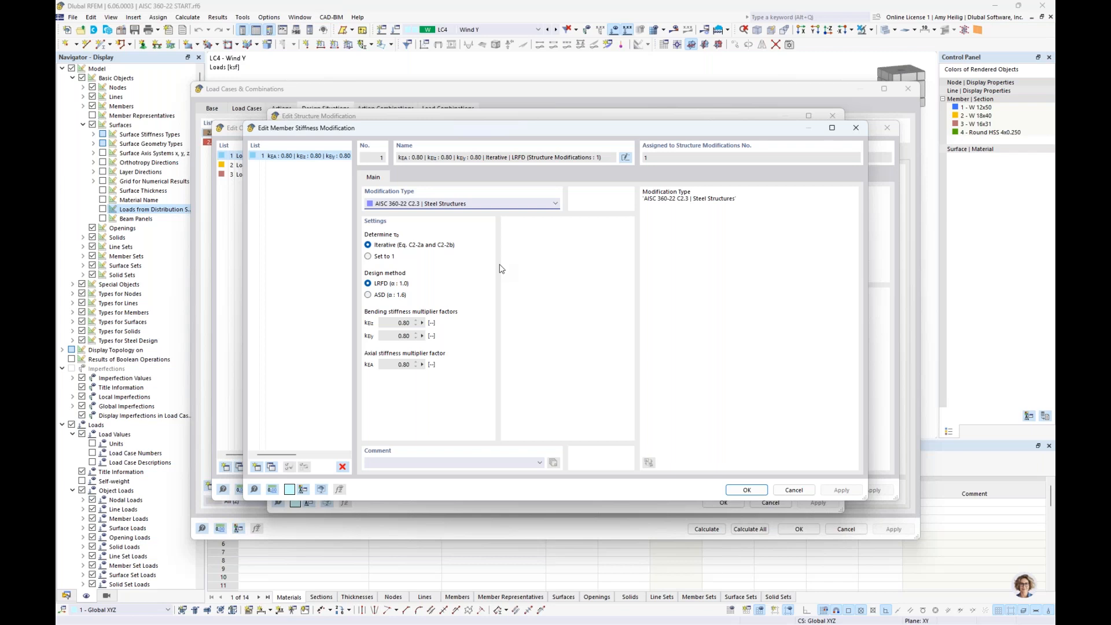
{"action": "left_click", "coordinate": [778, 491]}
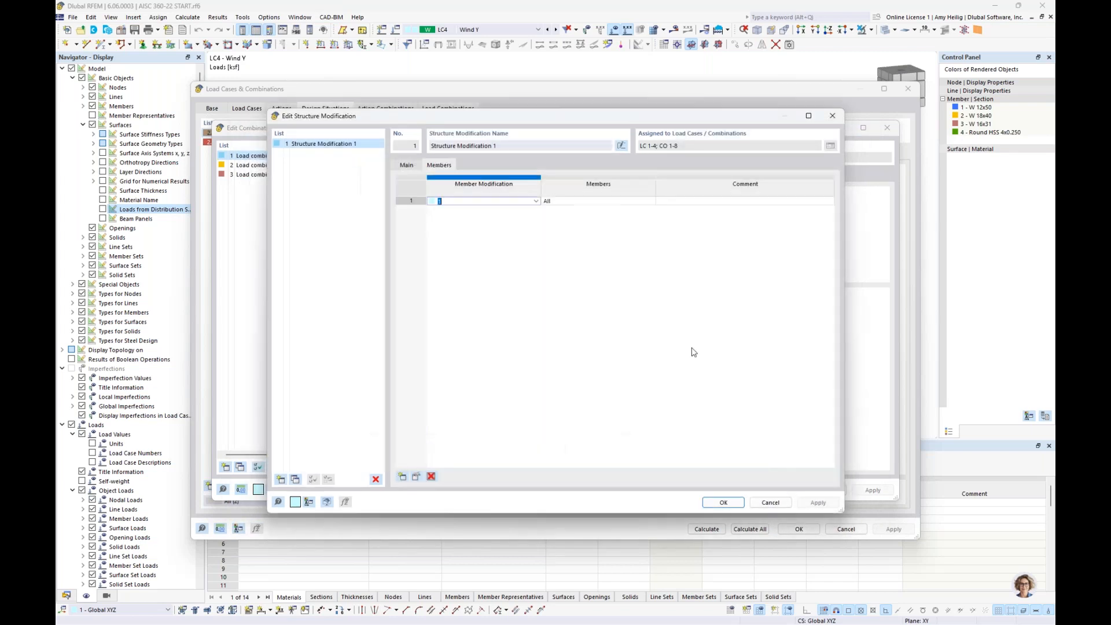
Check which members the stiffness modification is assigned to, then leave Structure Modification 1 without changes.
{"action": "left_click", "coordinate": [573, 202]}
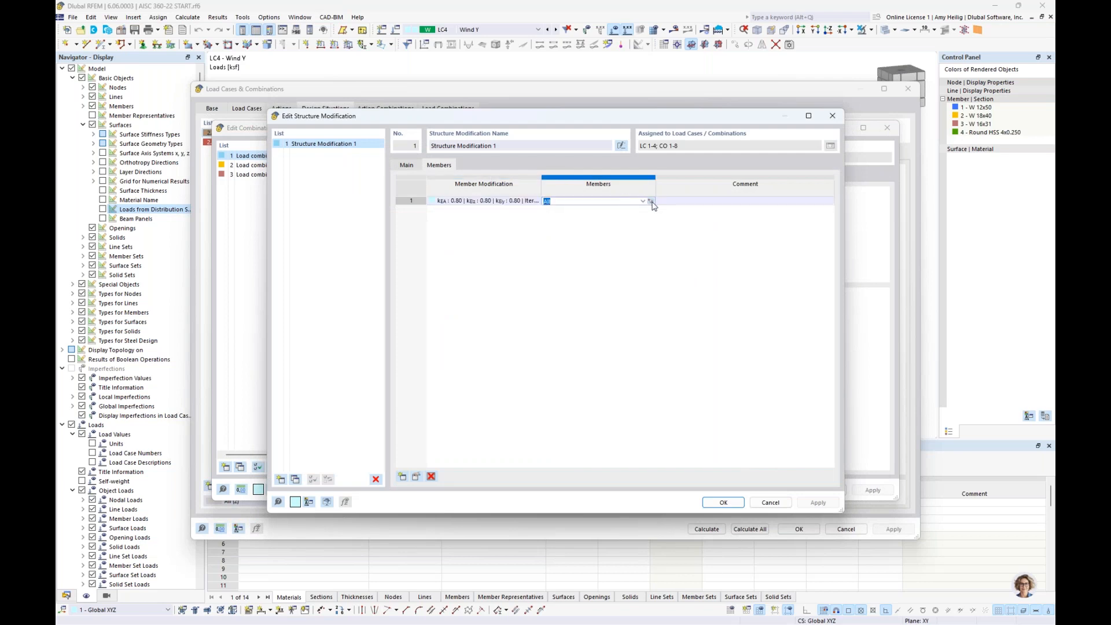
{"action": "left_click", "coordinate": [584, 200]}
{"action": "left_click", "coordinate": [769, 503]}
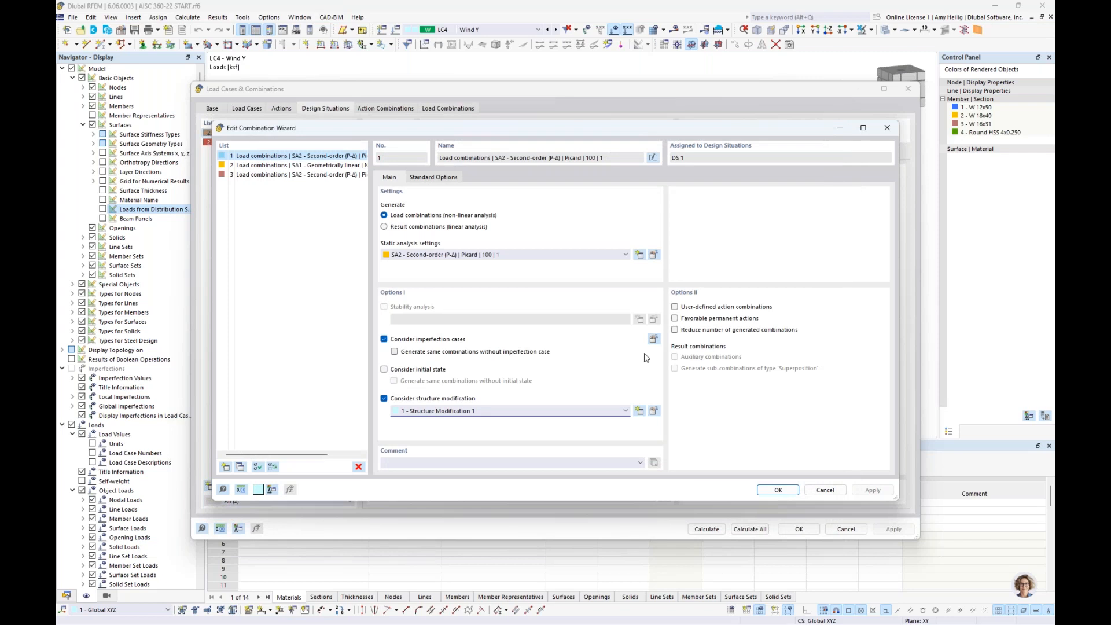
Inspect the settings of combination wizard 3 assigned to DS2, then close the wizard without changes.
{"action": "left_click_drag", "start_coordinate": [544, 129], "coordinate": [551, 204]}
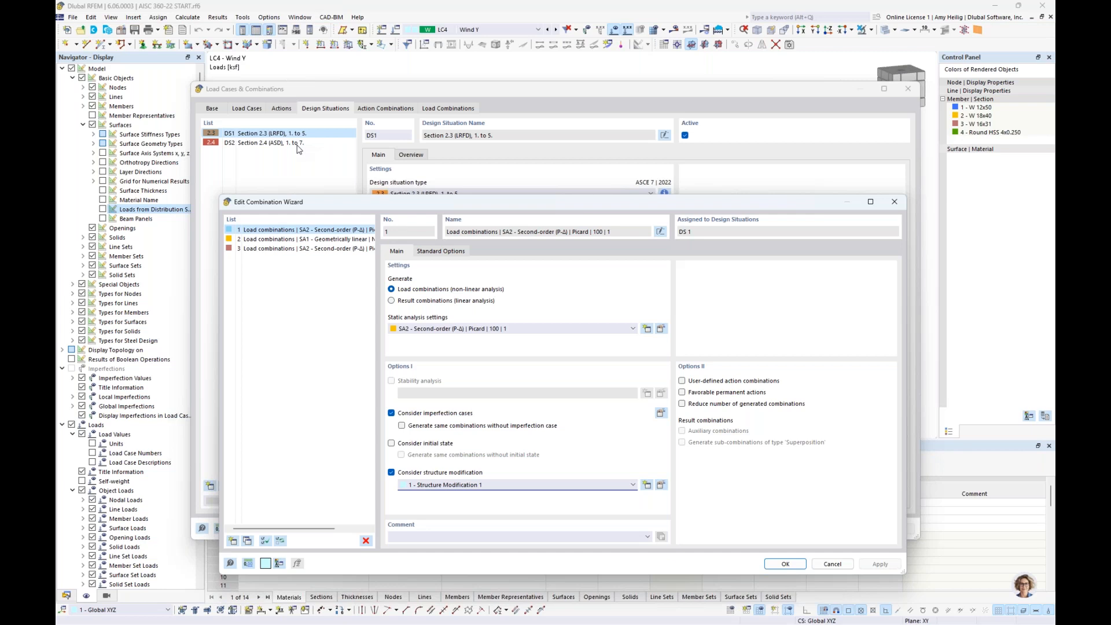
{"action": "left_click", "coordinate": [305, 249]}
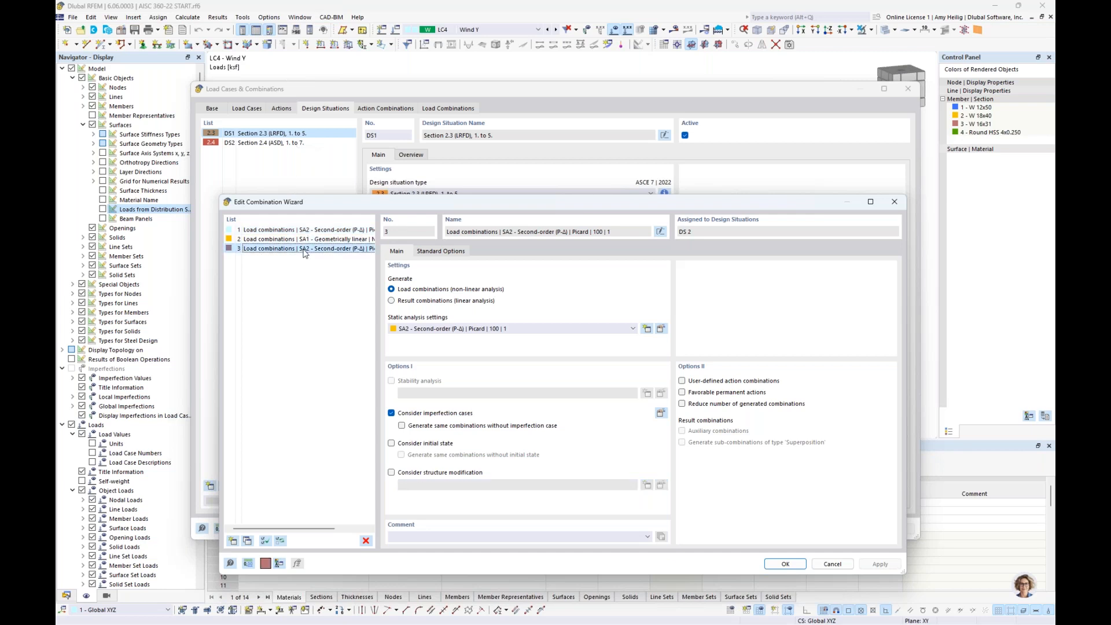
{"action": "left_click_drag", "start_coordinate": [359, 202], "coordinate": [374, 130]}
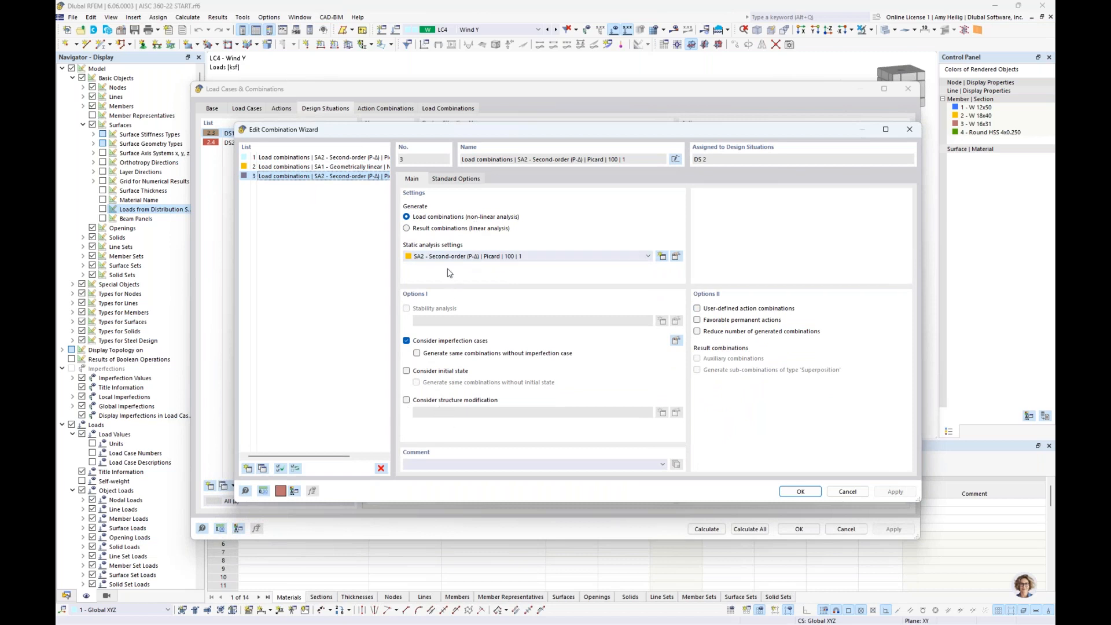
{"action": "left_click", "coordinate": [848, 491]}
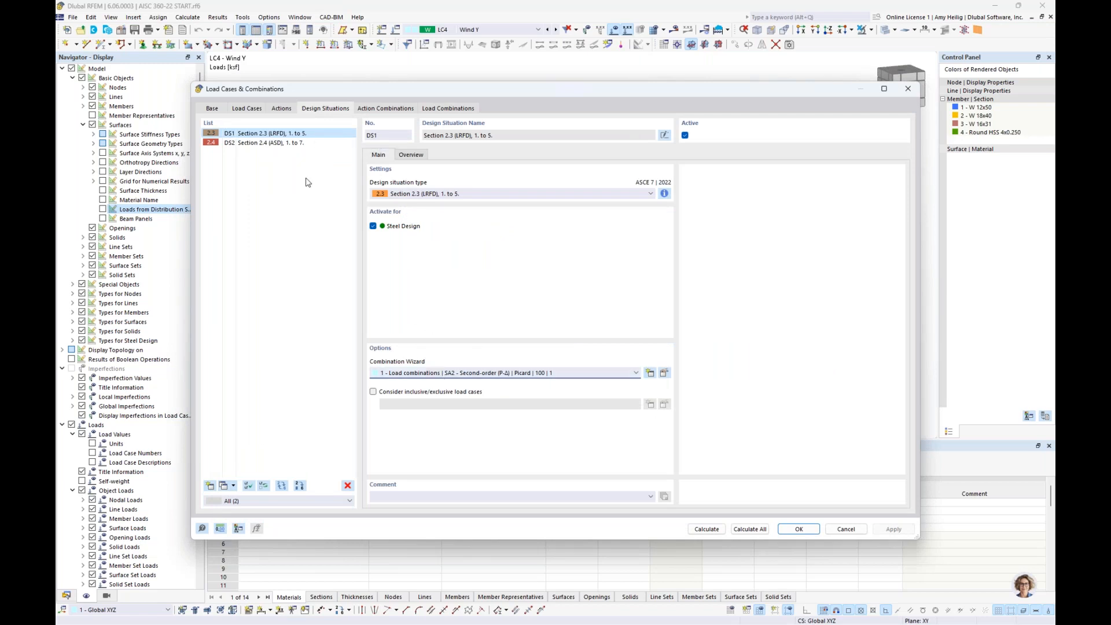
Review the combination wizards available for design situation DS2, keeping wizard 3 with SA2 Second-order (P-Δ).
{"action": "left_click", "coordinate": [298, 144]}
{"action": "left_click", "coordinate": [451, 374]}
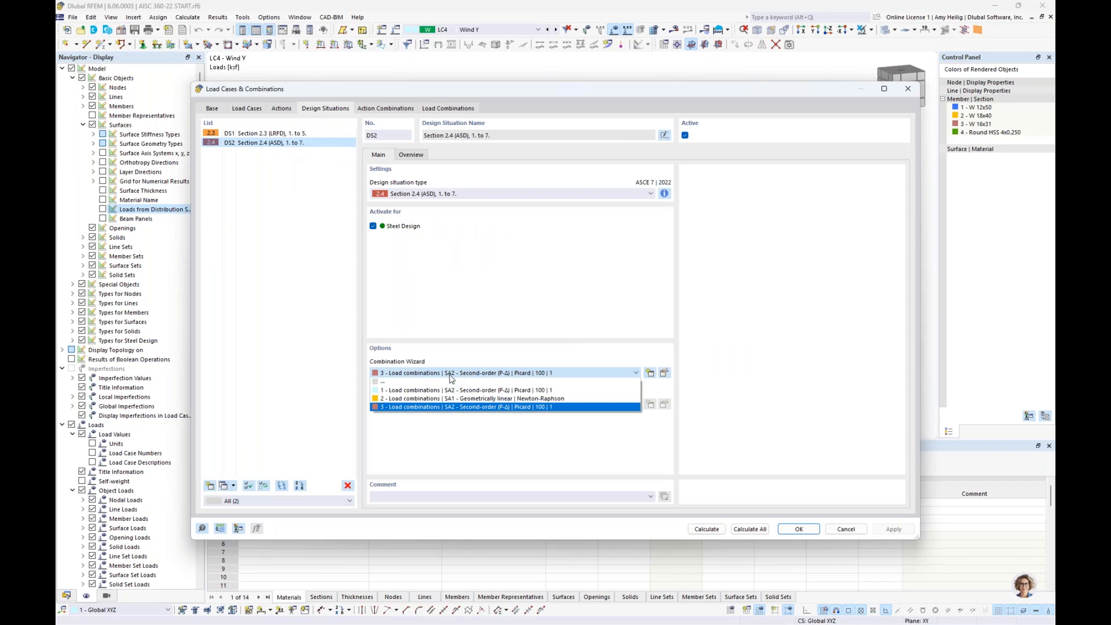
{"action": "left_click", "coordinate": [470, 407]}
Compare the structure modification setting across LRFD load combinations CO2, CO5 and CO6 and ASD combinations CO10 and CO12.
{"action": "left_click", "coordinate": [467, 110]}
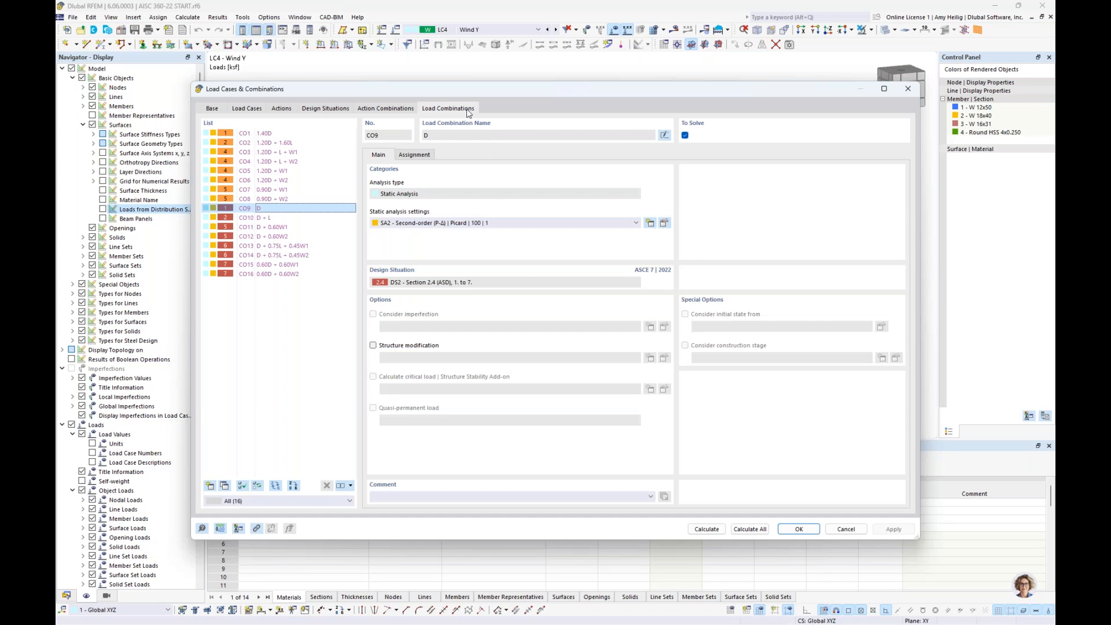
{"action": "left_click", "coordinate": [307, 142]}
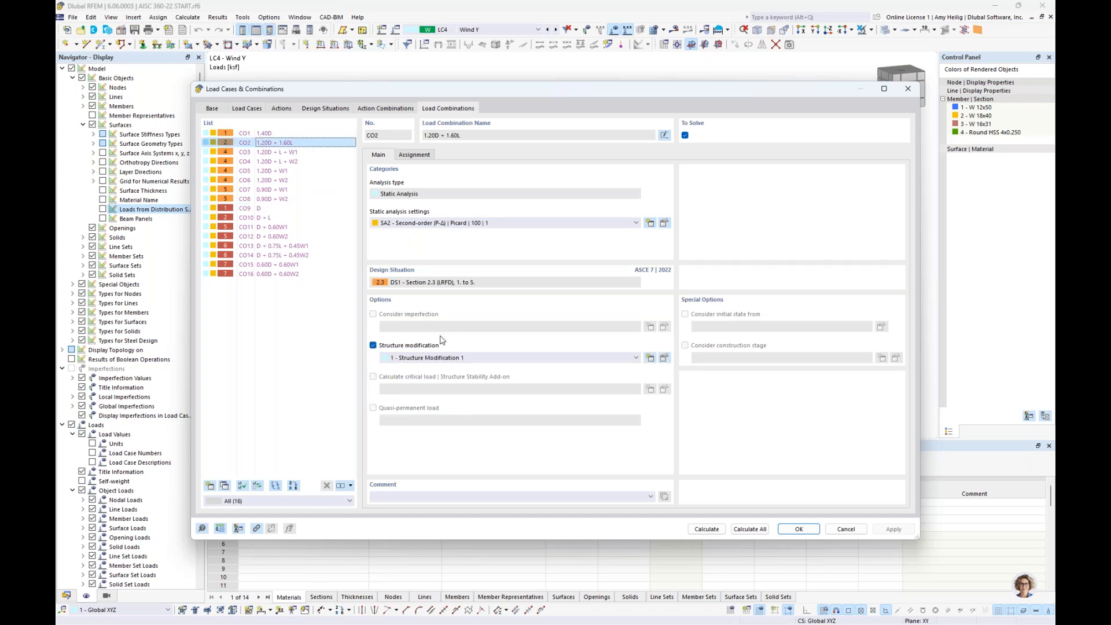
{"action": "left_click", "coordinate": [296, 171]}
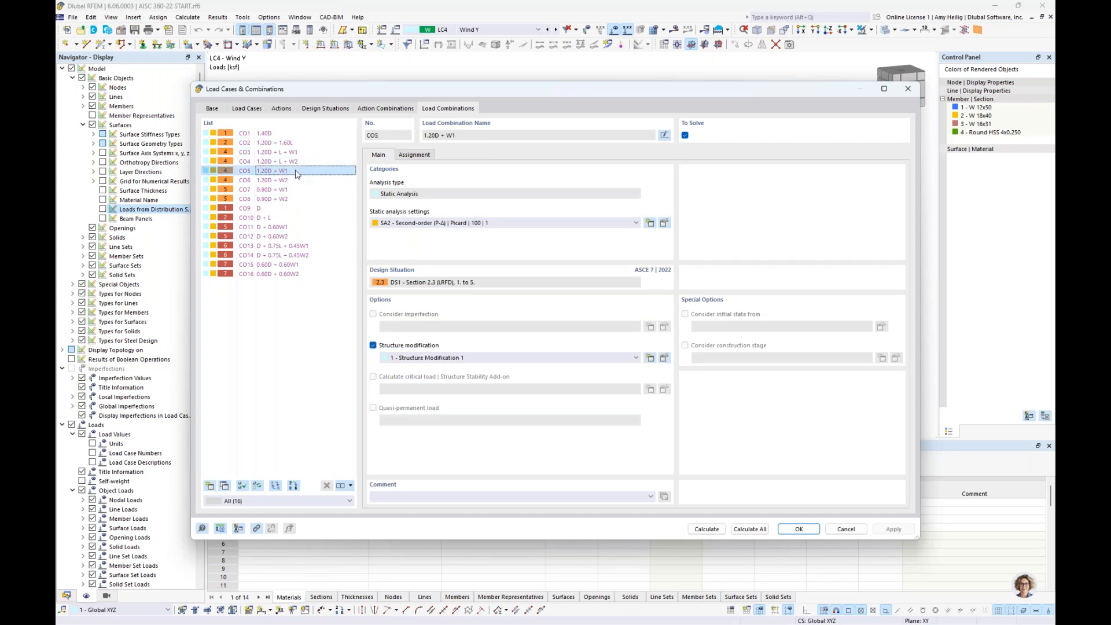
{"action": "left_click", "coordinate": [297, 181]}
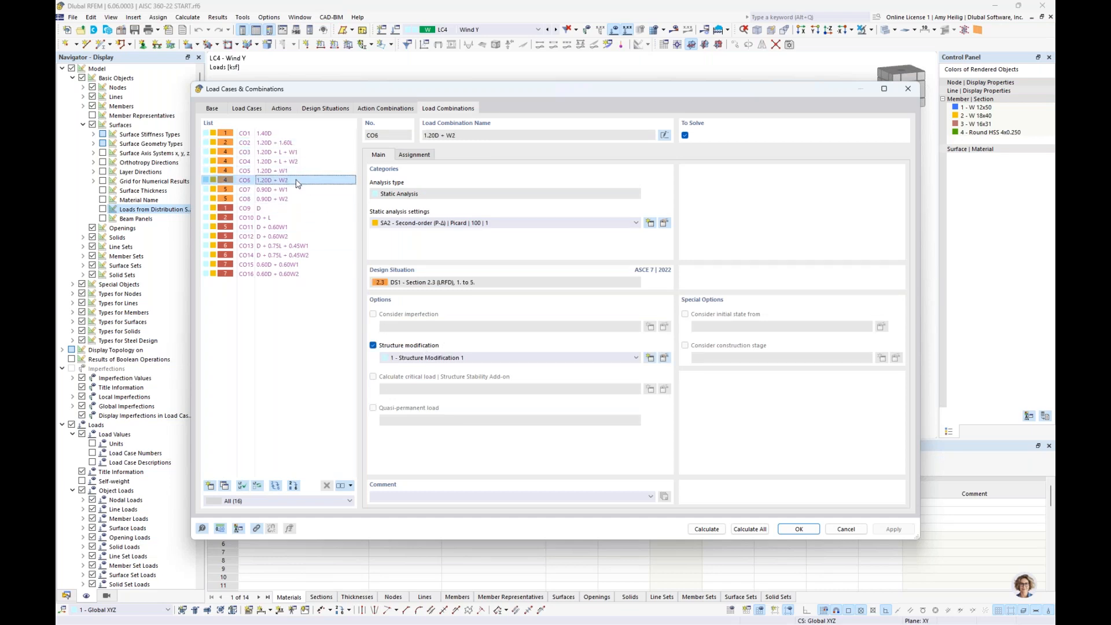
{"action": "left_click", "coordinate": [291, 219]}
{"action": "left_click", "coordinate": [292, 236]}
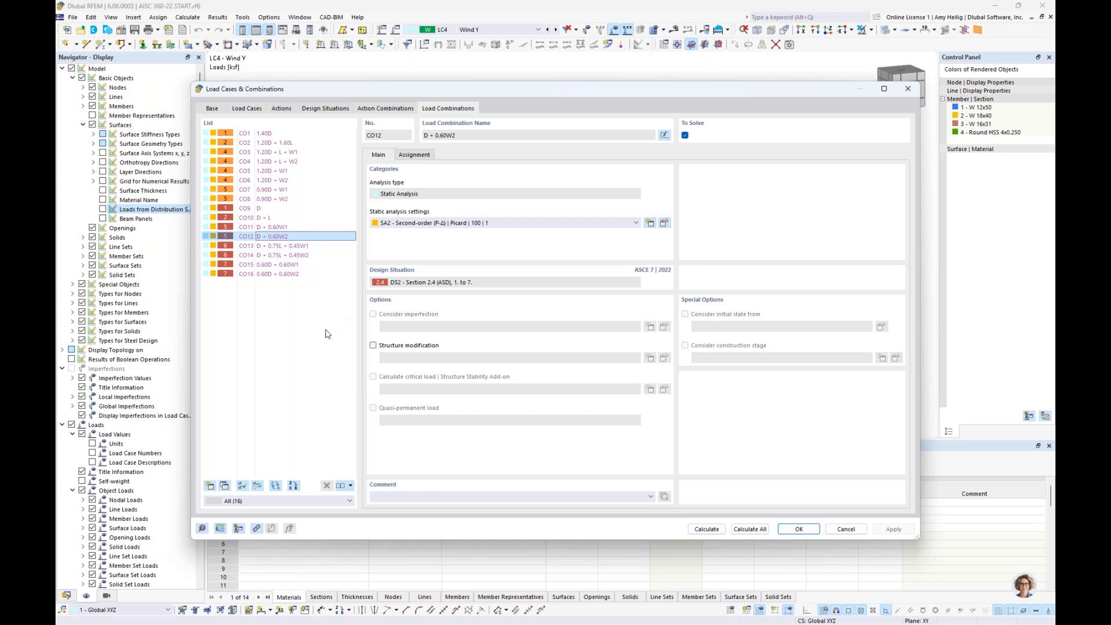
Confirm the load cases and combinations settings and hide the loads in the model view.
{"action": "left_click", "coordinate": [798, 529]}
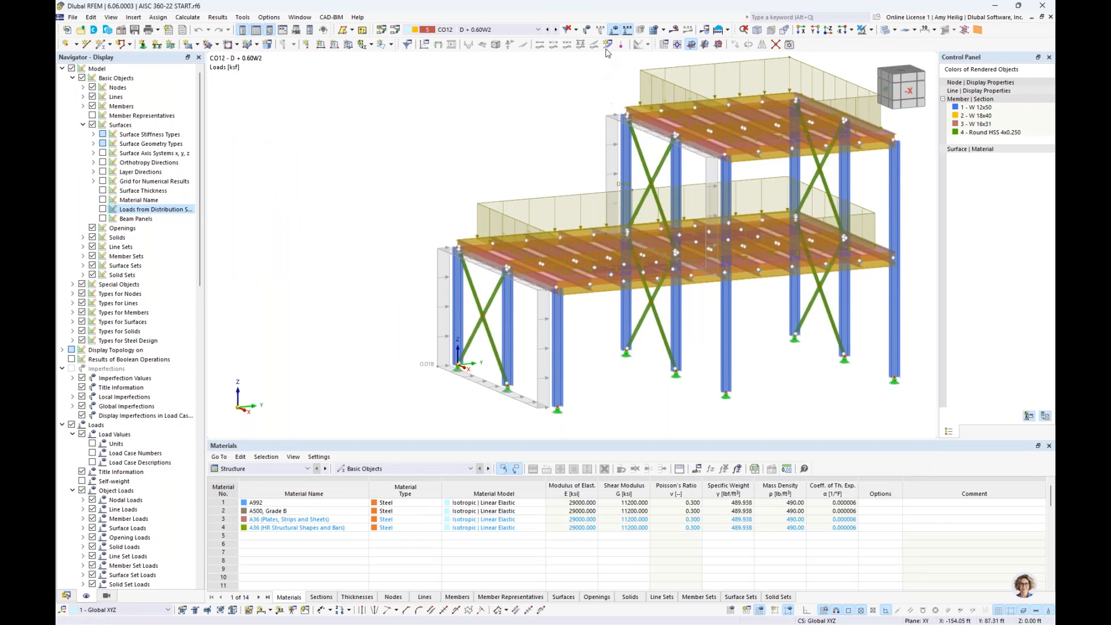
{"action": "left_click", "coordinate": [613, 29]}
{"action": "middle_click_drag", "start_coordinate": [515, 184], "coordinate": [427, 185]}
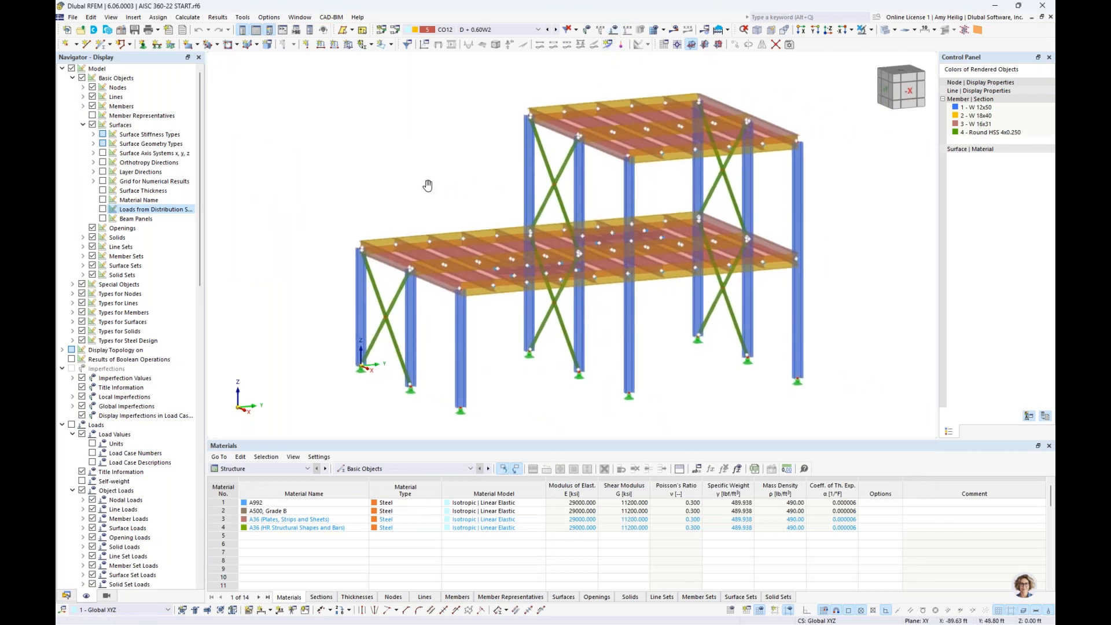
Inspect the design properties option and steel design type assignments of W 16x31 beam member 19, then close without changes.
{"action": "middle_click_drag", "start_coordinate": [426, 189], "coordinate": [435, 189], "text": "ctrl"}
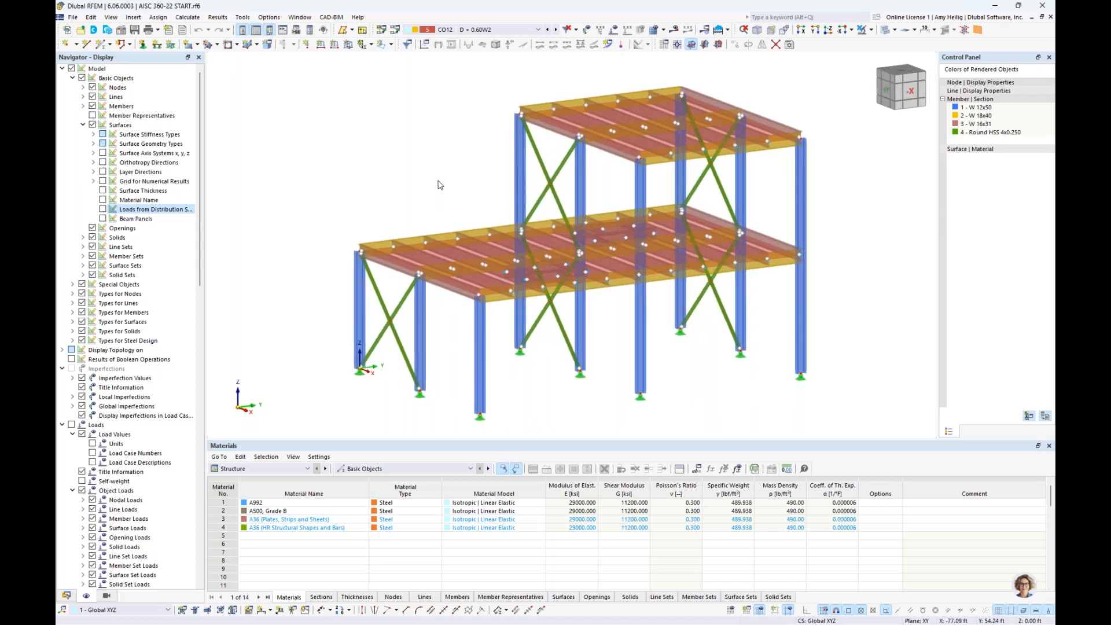
{"action": "scroll", "coordinate": [393, 277], "scroll_direction": "up", "scroll_amount": 3}
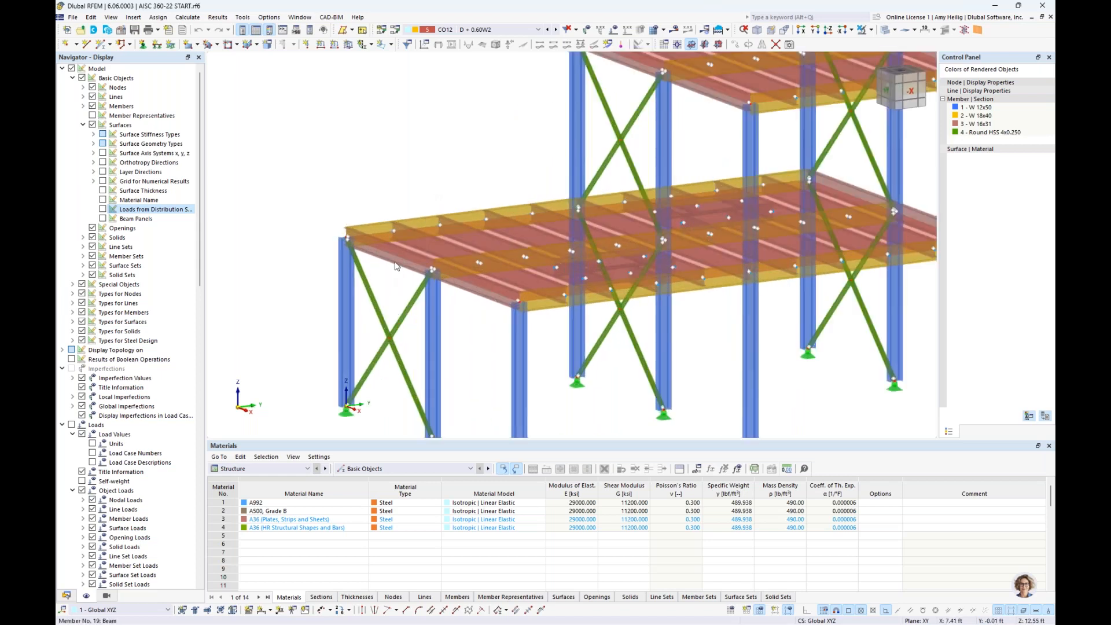
{"action": "left_click", "coordinate": [397, 263]}
{"action": "double_click", "coordinate": [398, 261]}
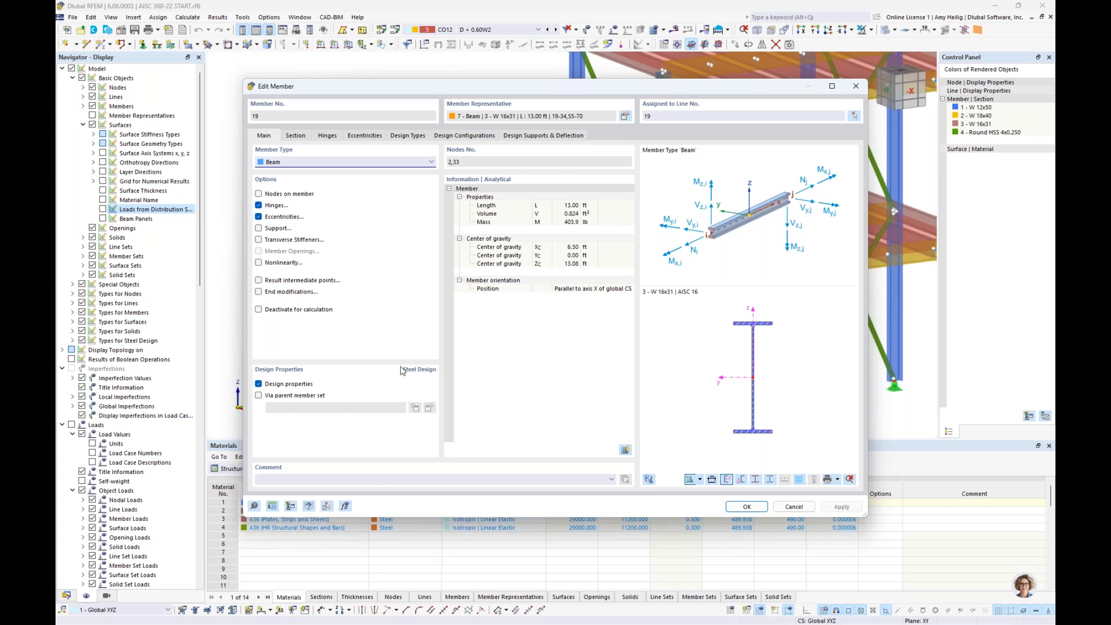
{"action": "left_click", "coordinate": [259, 384]}
{"action": "left_click", "coordinate": [259, 384]}
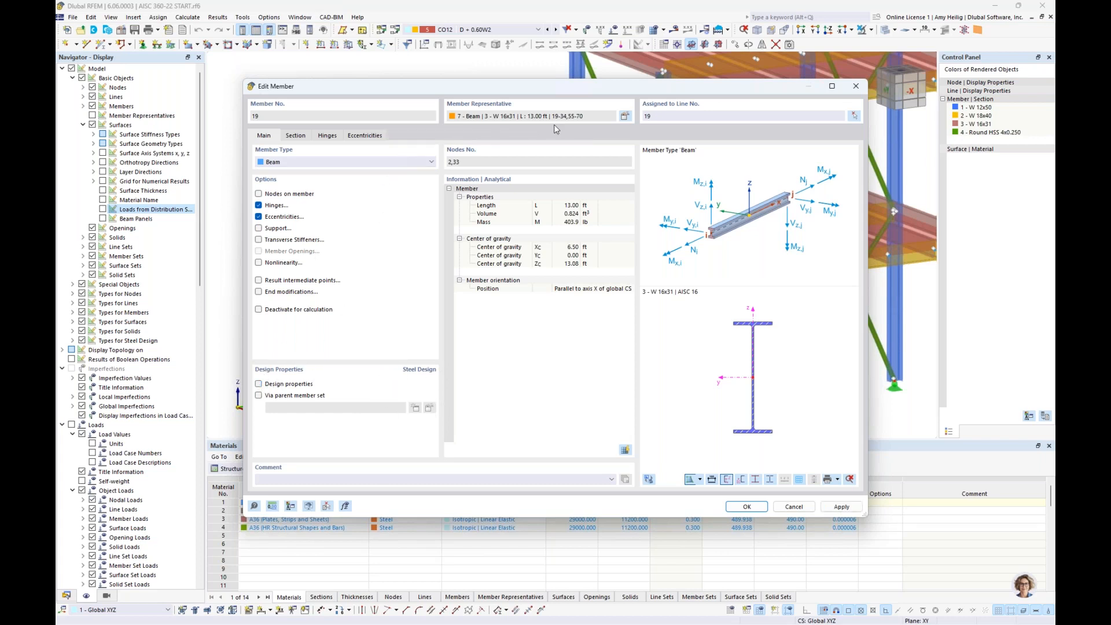
{"action": "left_click", "coordinate": [258, 384]}
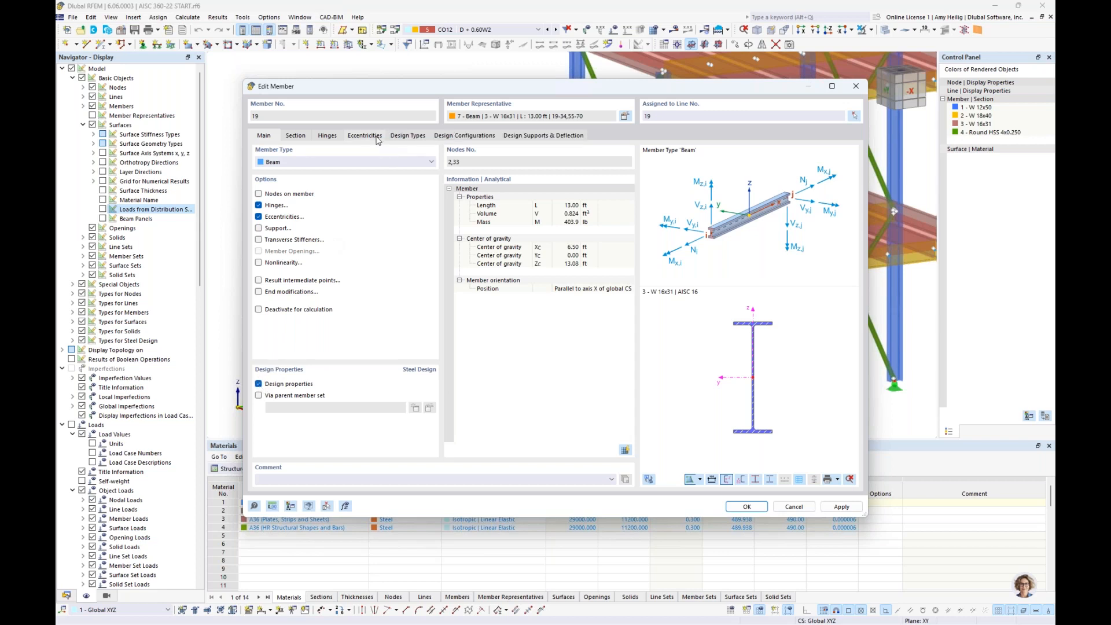
{"action": "left_click", "coordinate": [407, 136]}
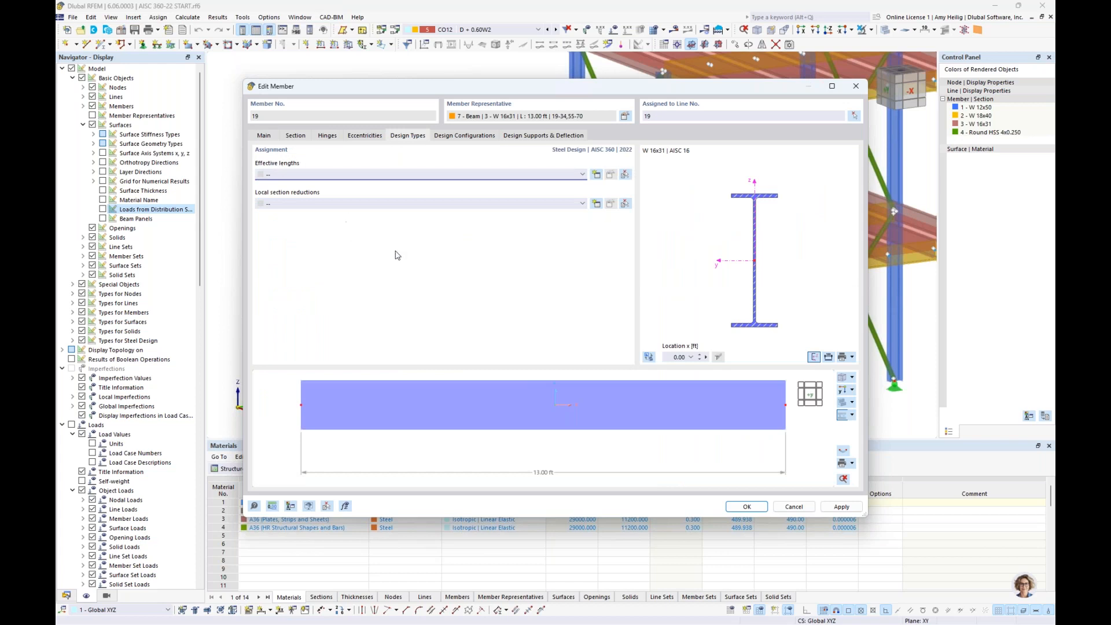
{"action": "left_click", "coordinate": [794, 507]}
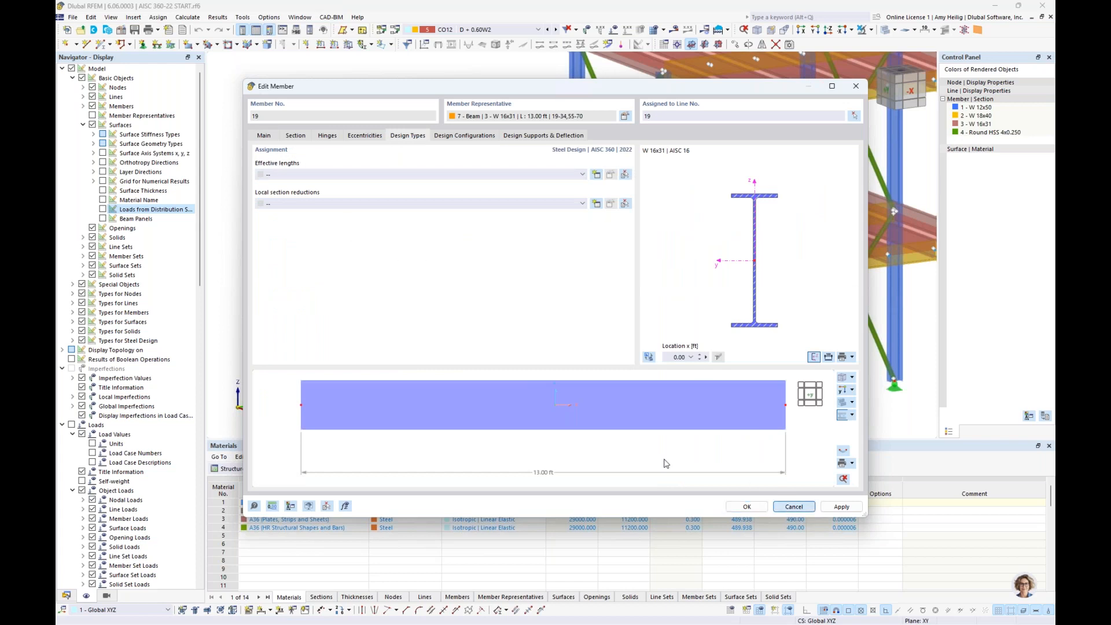
Show the model data tree and collapse its list of sections.
{"action": "left_click", "coordinate": [67, 596]}
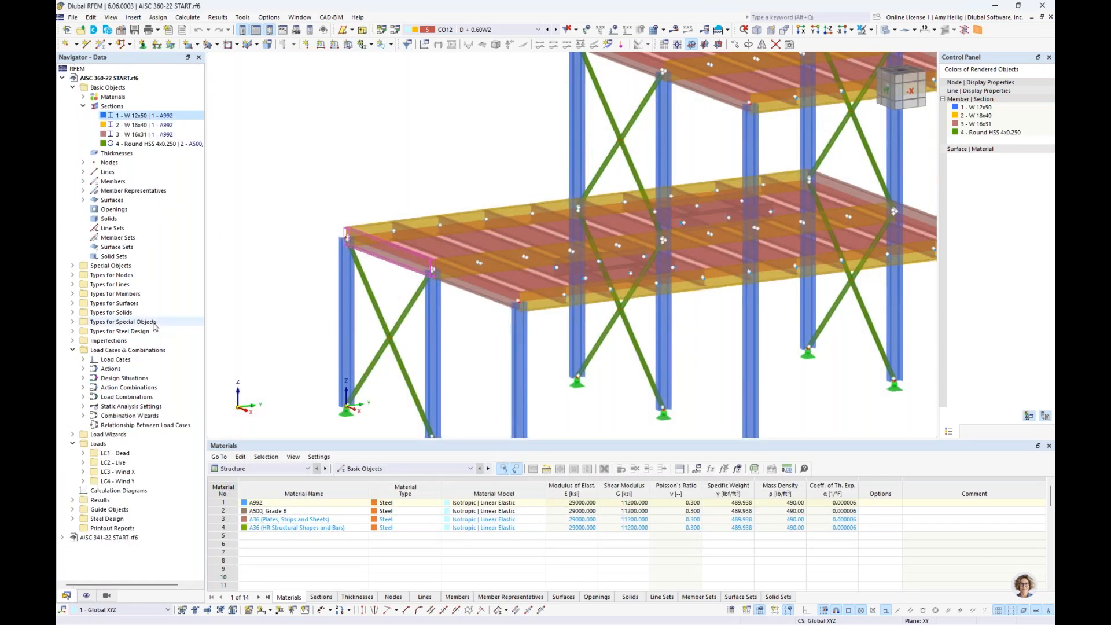
{"action": "left_click", "coordinate": [83, 106]}
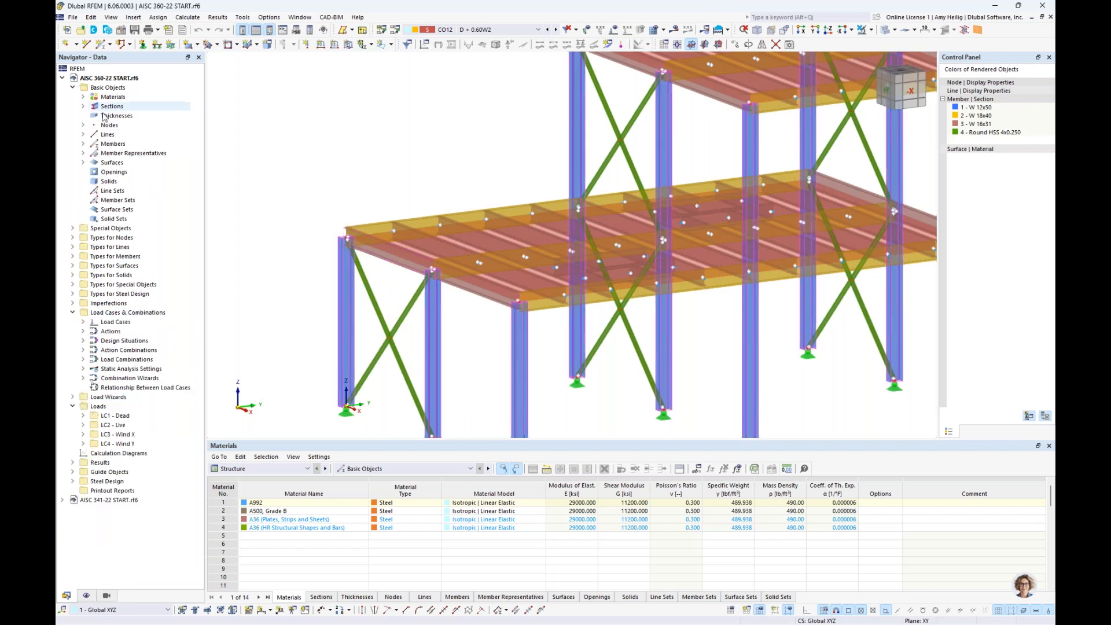
{"action": "scroll", "coordinate": [299, 209], "scroll_direction": "down", "scroll_amount": 2}
{"action": "left_click", "coordinate": [277, 207]}
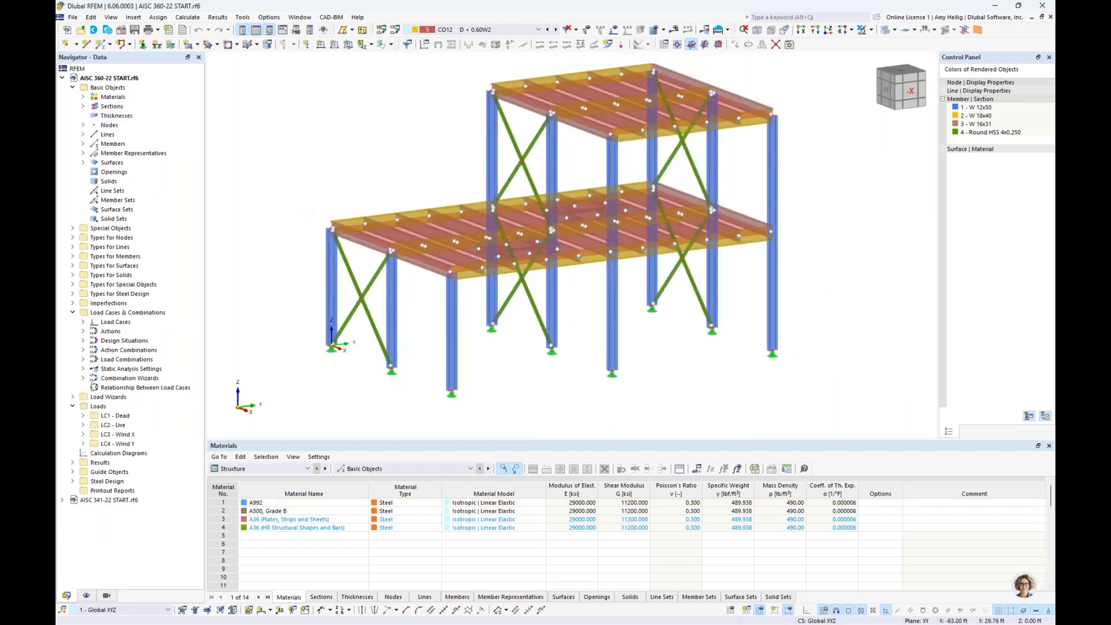
{"action": "middle_click_drag", "start_coordinate": [300, 215], "coordinate": [319, 227]}
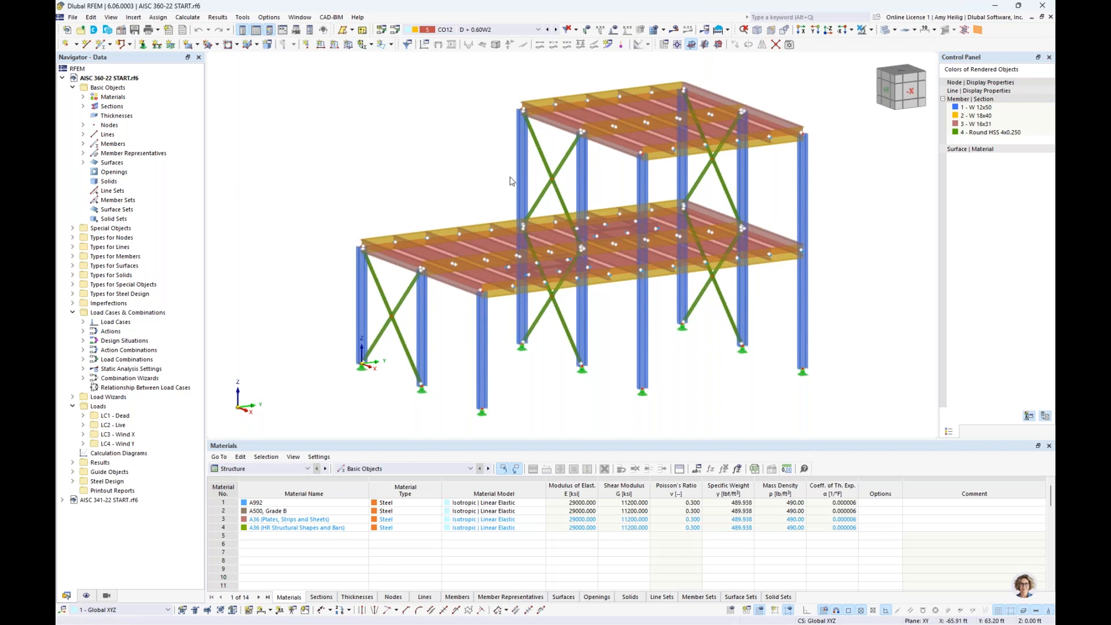
Review the Member Representatives option and the member properties it considers in the model's base data.
{"action": "right_click", "coordinate": [142, 77]}
{"action": "left_click", "coordinate": [161, 83]}
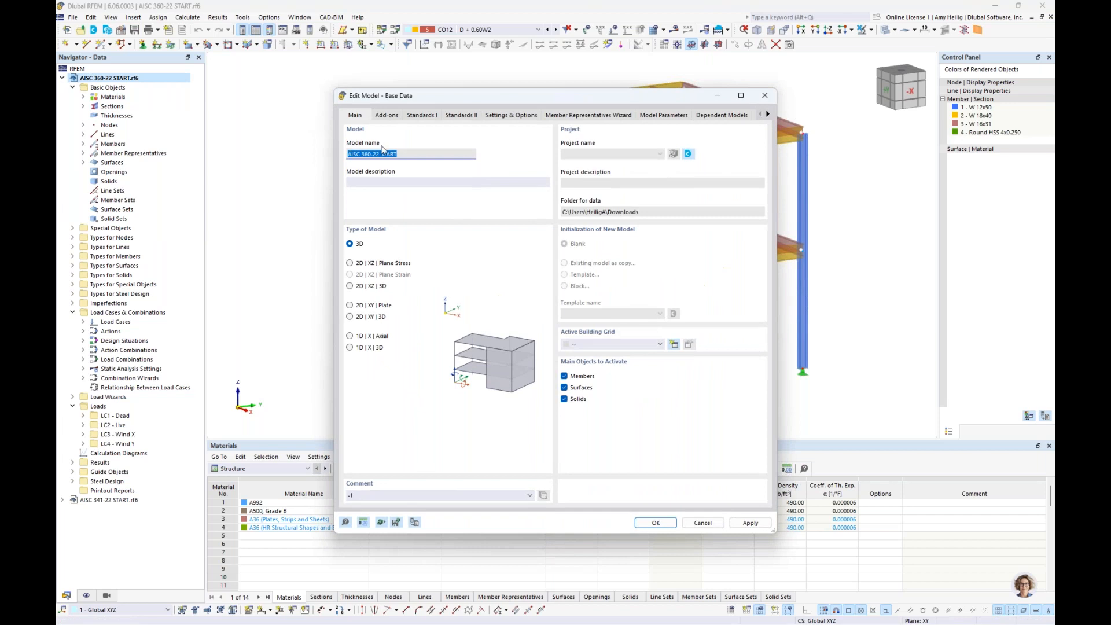
{"action": "left_click", "coordinate": [403, 157]}
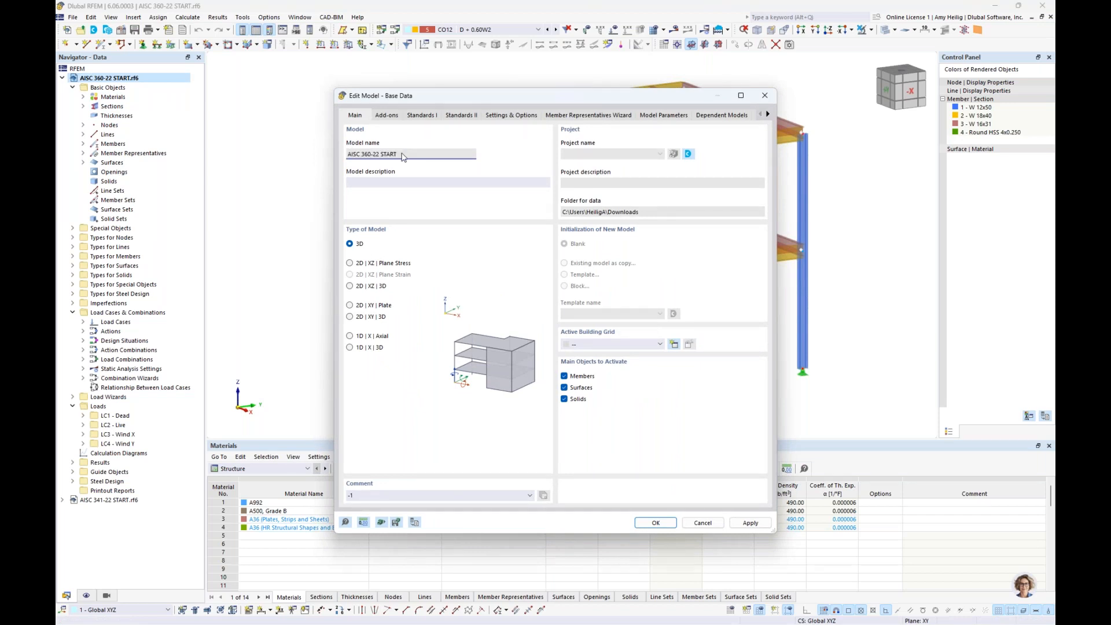
{"action": "left_click", "coordinate": [526, 117]}
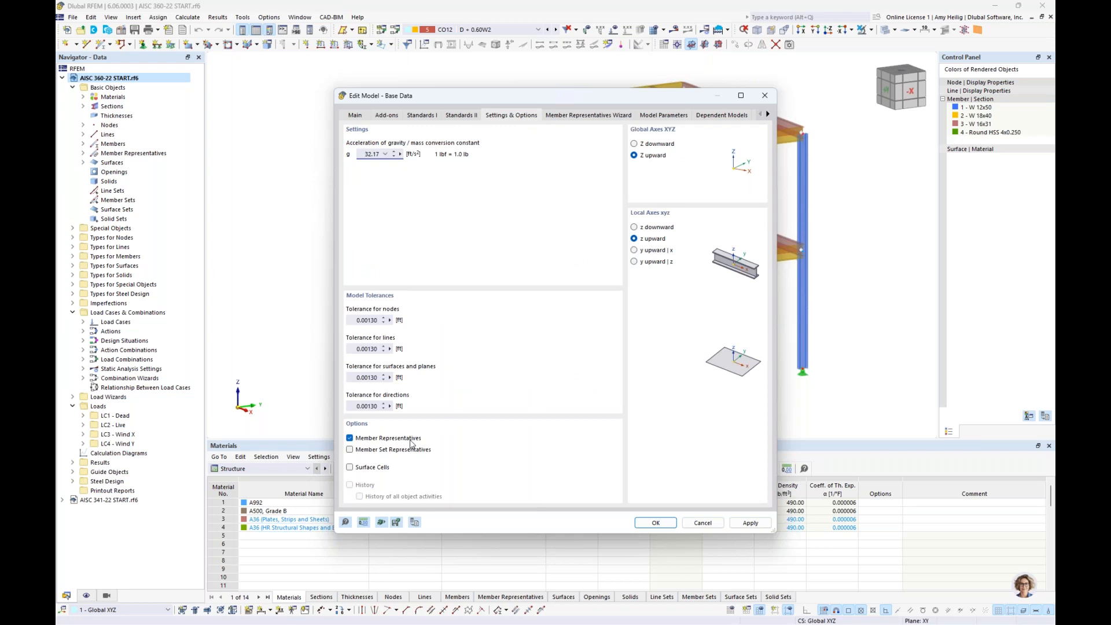
{"action": "left_click", "coordinate": [582, 116]}
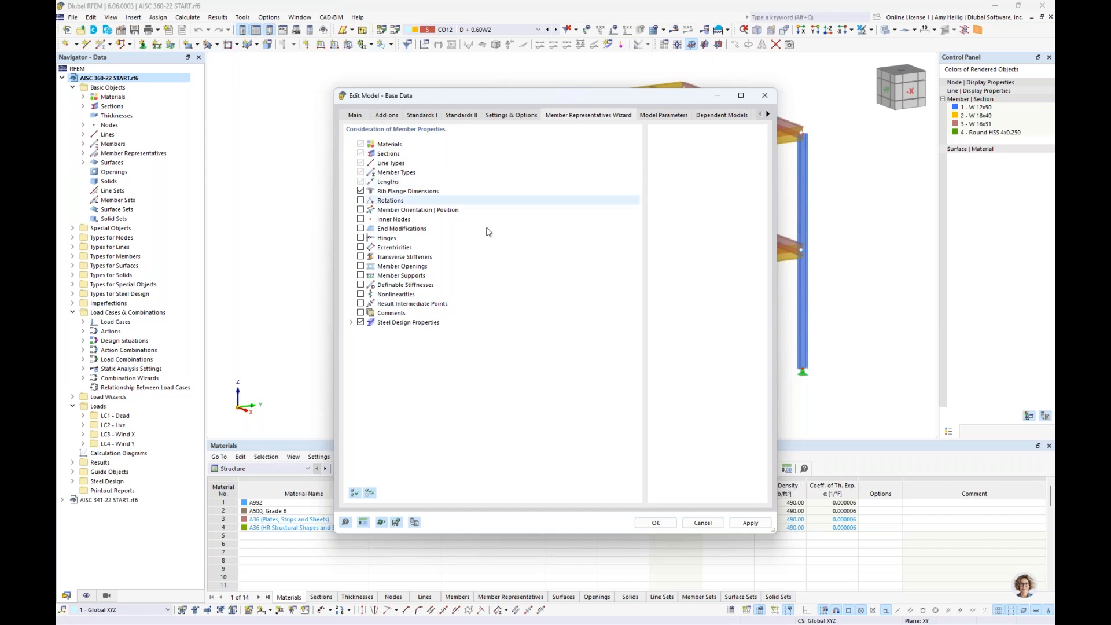
{"action": "left_click", "coordinate": [669, 527]}
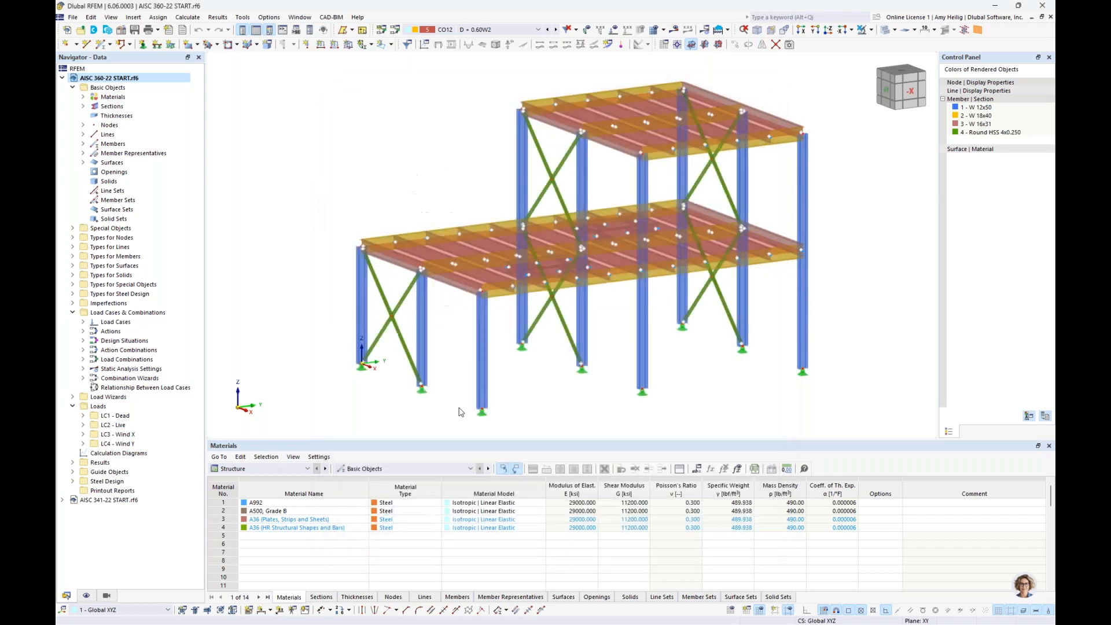
Edit the 13 ft W 16x31 beam member representative and assign it a new effective lengths definition with default settings.
{"action": "left_click", "coordinate": [83, 153]}
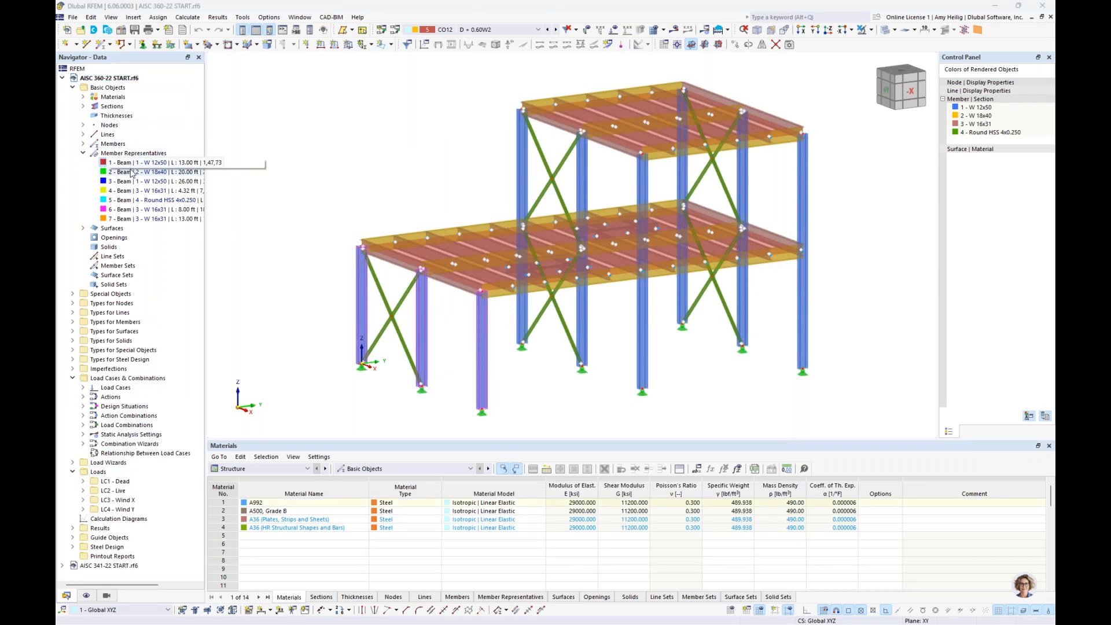
{"action": "left_click", "coordinate": [124, 201]}
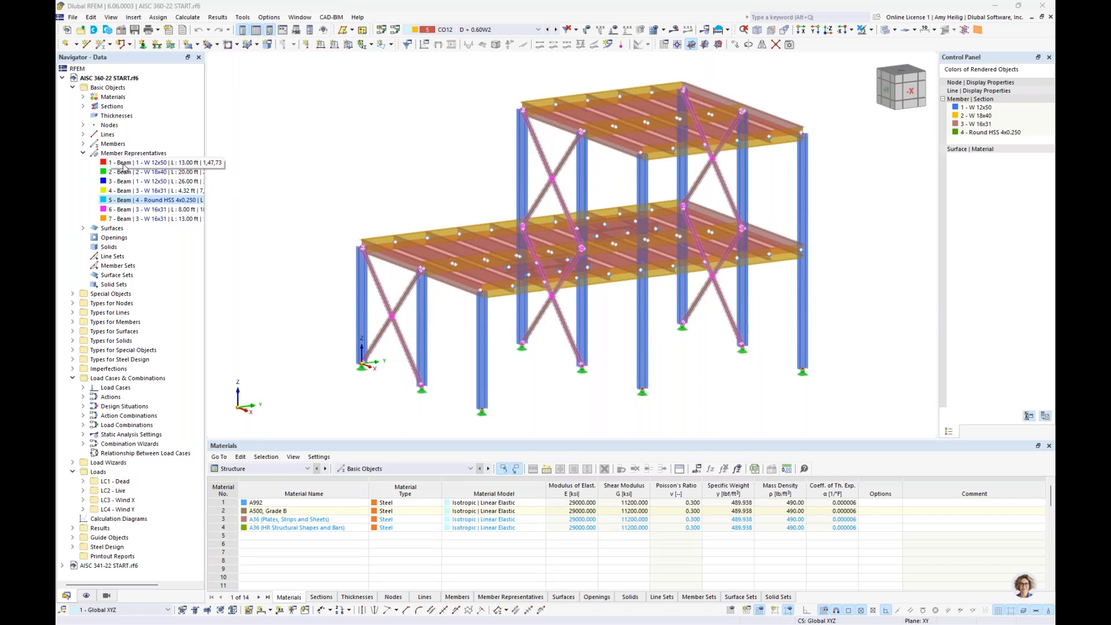
{"action": "left_click", "coordinate": [125, 219]}
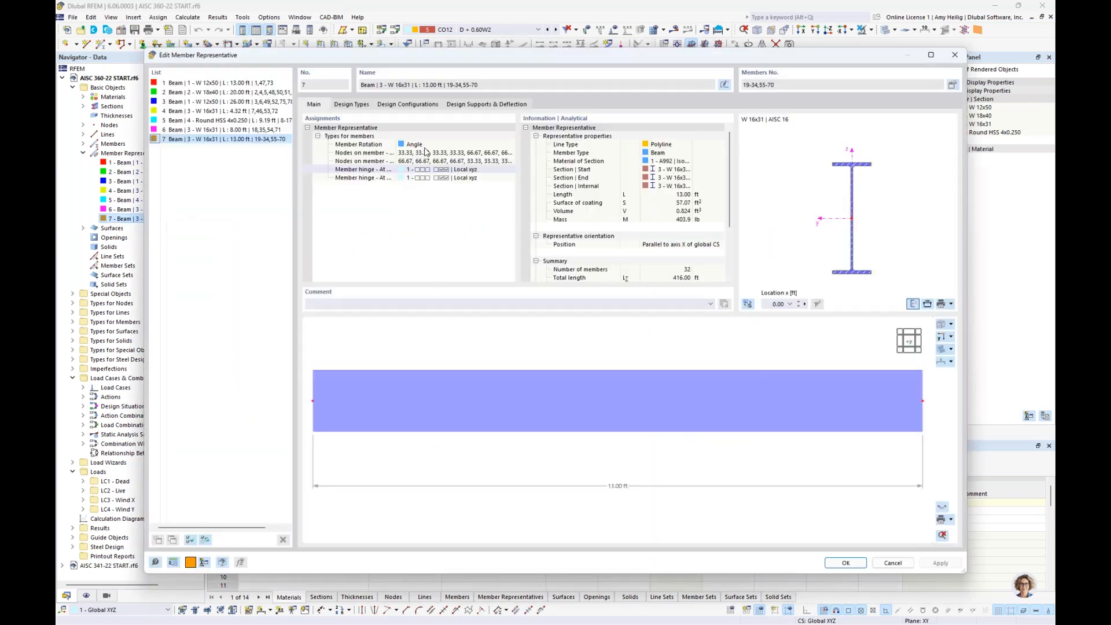
{"action": "left_click", "coordinate": [362, 109]}
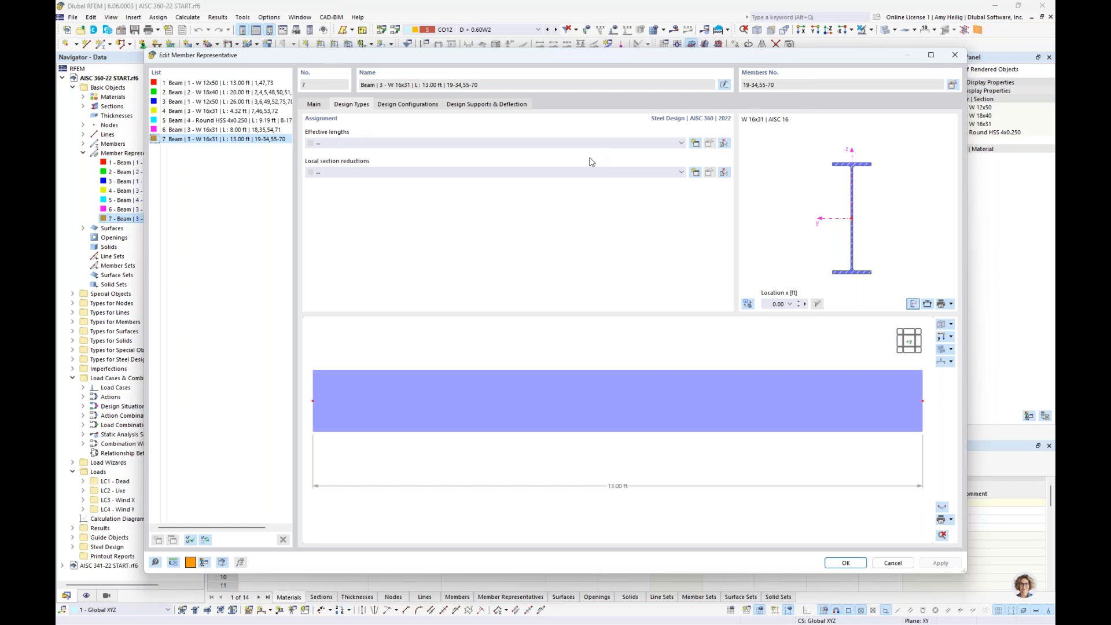
{"action": "left_click", "coordinate": [695, 145]}
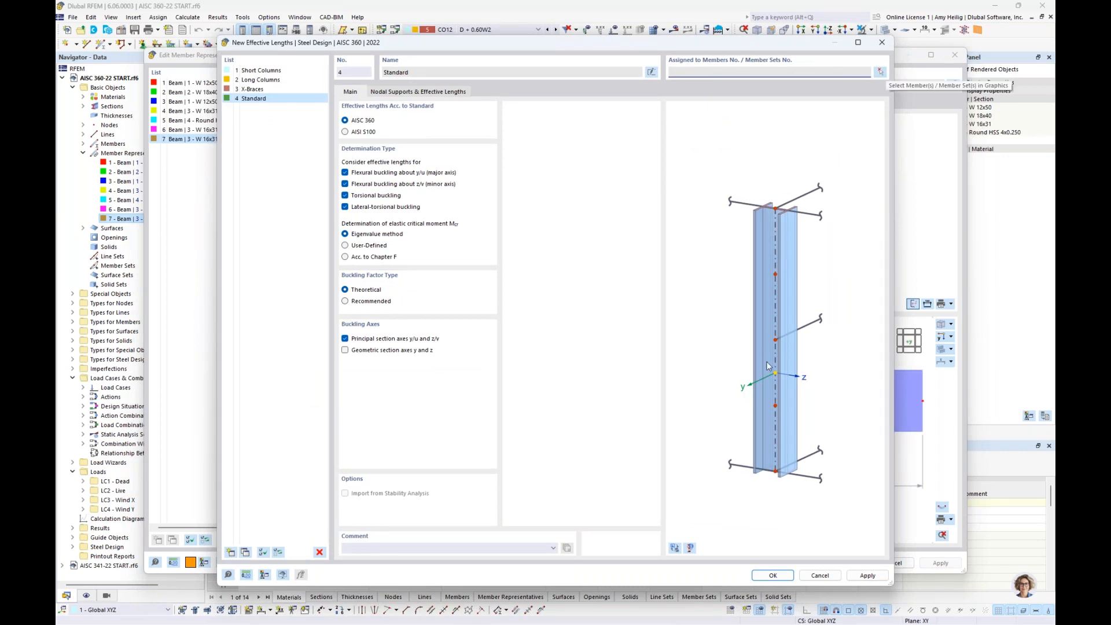
{"action": "left_click", "coordinate": [771, 575]}
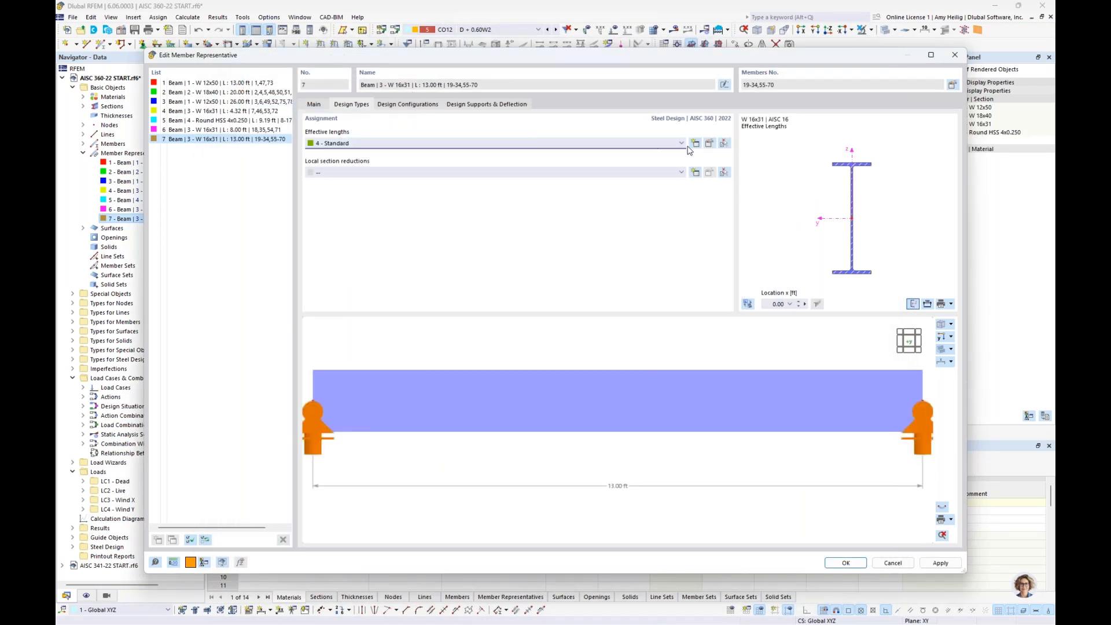
Rename the new effective lengths definition to Beams and set its elastic critical moment determination to Acc. to Chapter F.
{"action": "left_click", "coordinate": [710, 143]}
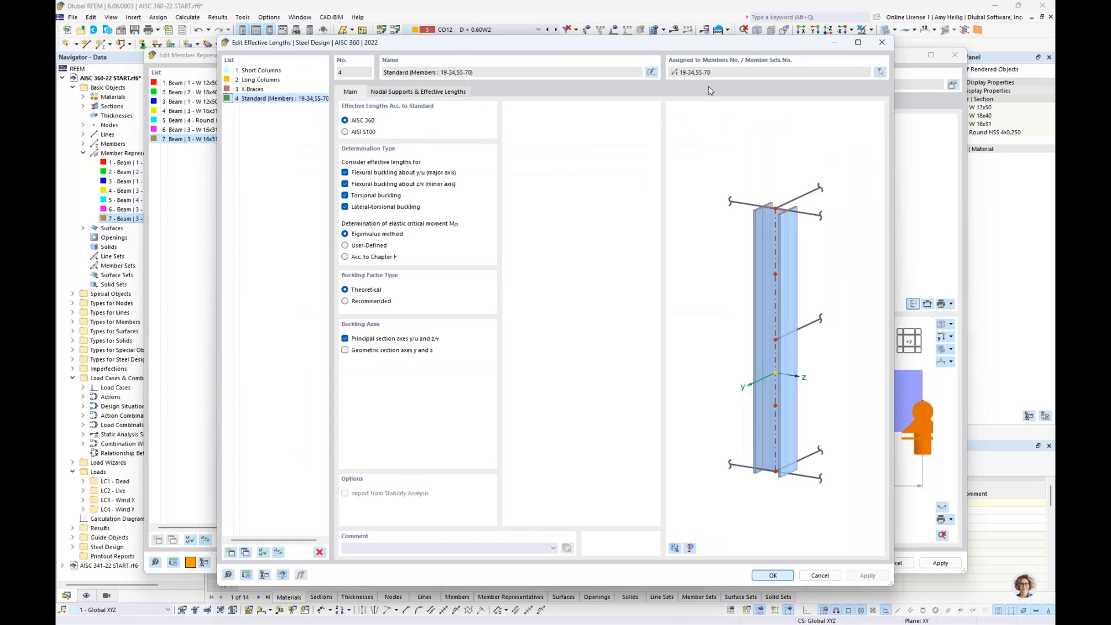
{"action": "left_click", "coordinate": [675, 547]}
{"action": "scroll", "coordinate": [701, 376], "scroll_direction": "up", "scroll_amount": 5}
{"action": "scroll", "coordinate": [701, 373], "scroll_direction": "up", "scroll_amount": 4}
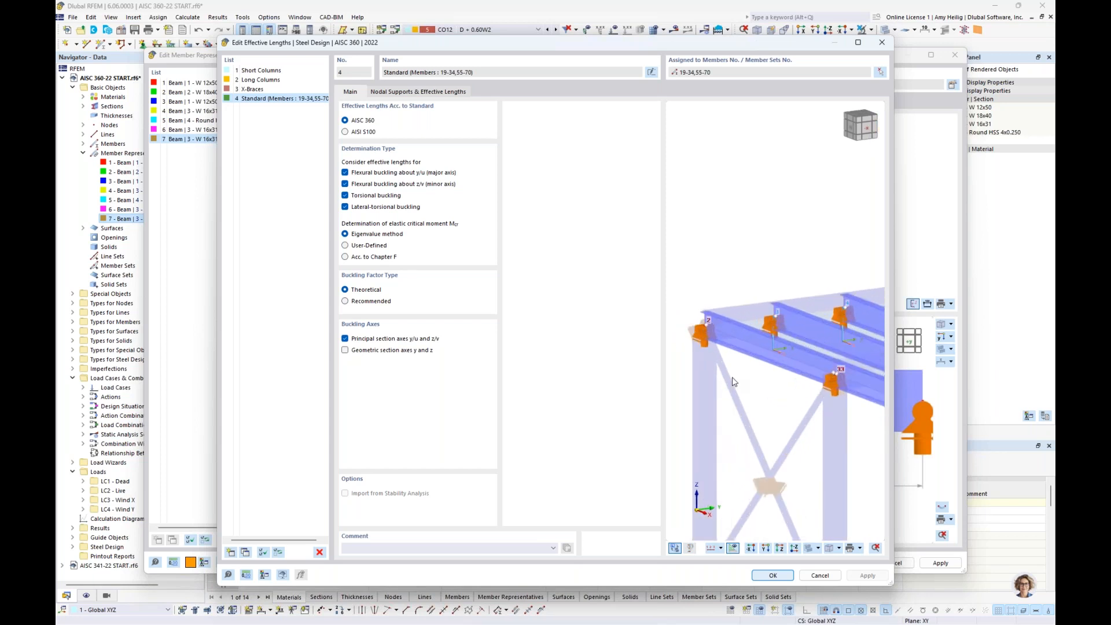
{"action": "left_click", "coordinate": [652, 72]}
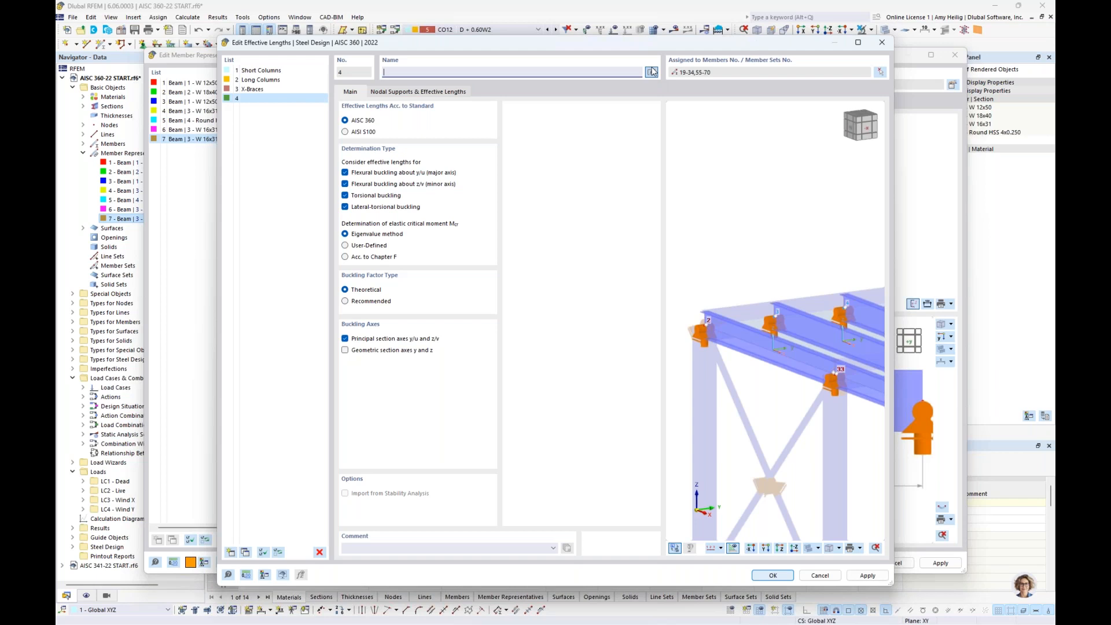
{"action": "type", "text": "Beams"}
{"action": "left_click", "coordinate": [346, 257]}
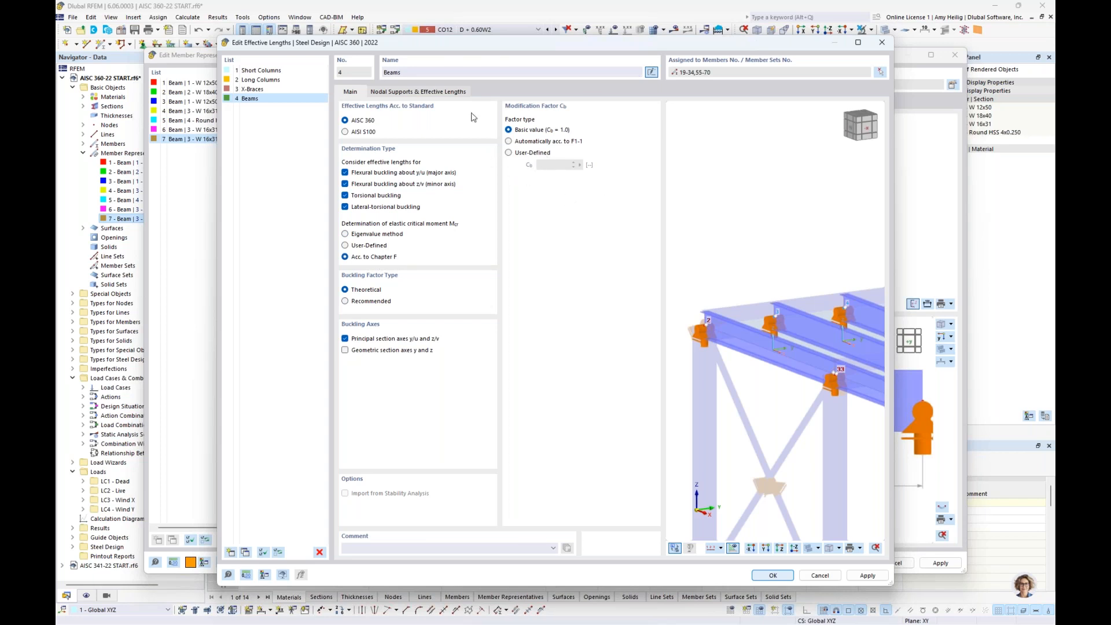
Review the nodal supports, effective length factors and absolute effective lengths of the Beams definition, and confirm it.
{"action": "left_click", "coordinate": [435, 95]}
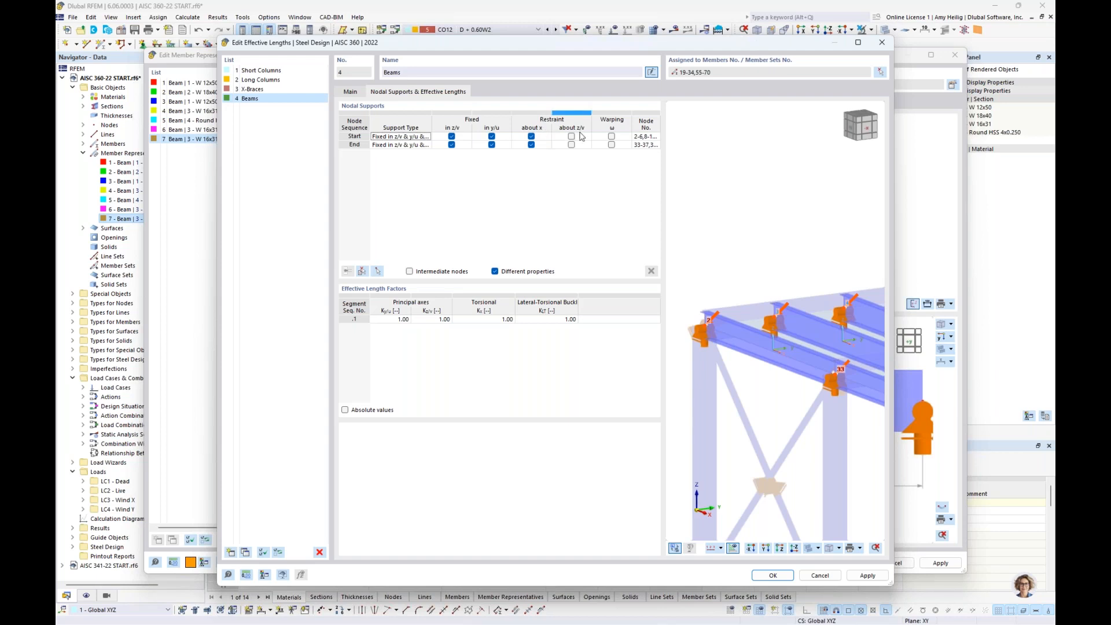
{"action": "left_click", "coordinate": [810, 547]}
{"action": "middle_click_drag", "start_coordinate": [782, 387], "coordinate": [769, 396], "text": "ctrl"}
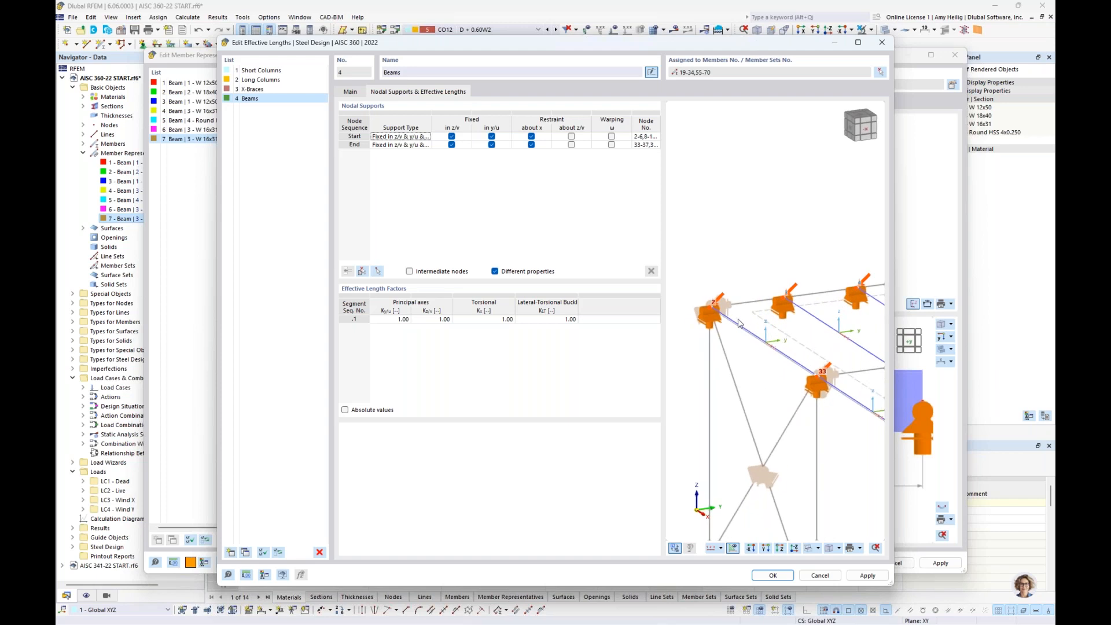
{"action": "left_click", "coordinate": [809, 548]}
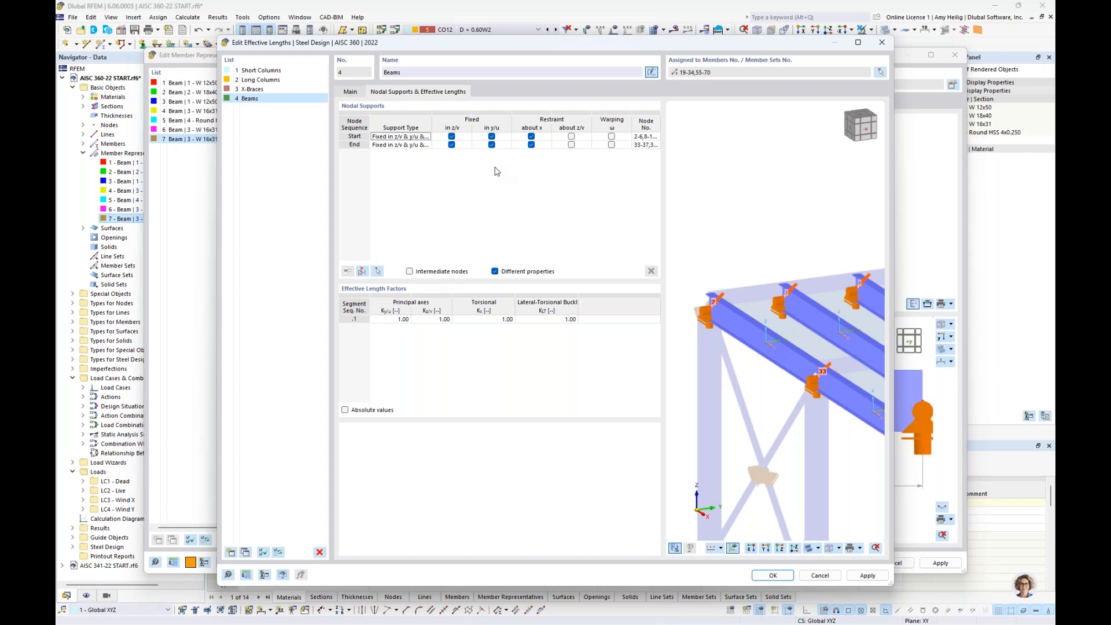
{"action": "left_click", "coordinate": [344, 411]}
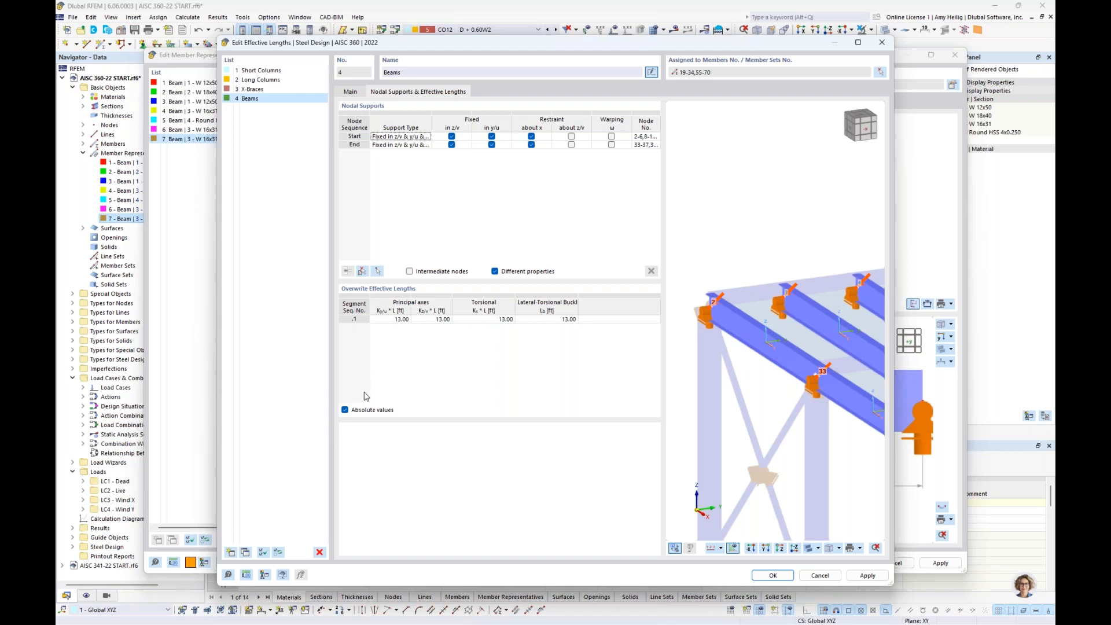
{"action": "left_click", "coordinate": [345, 410]}
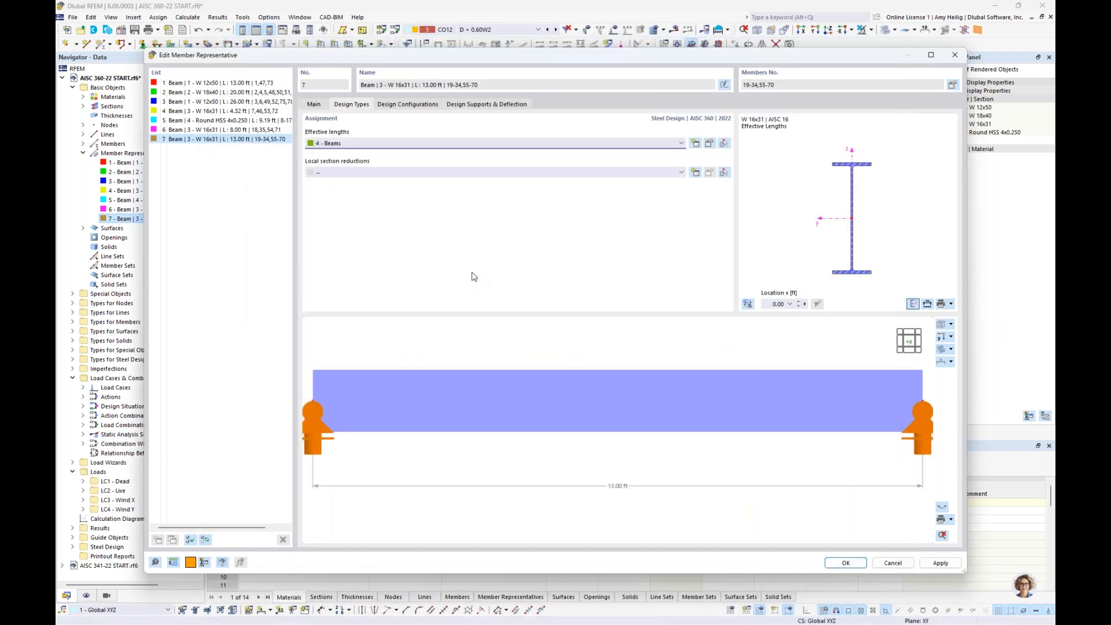
Assign a new effective lengths definition with default settings to the 20 ft W 18x40 beam member representative.
{"action": "left_click", "coordinate": [206, 92]}
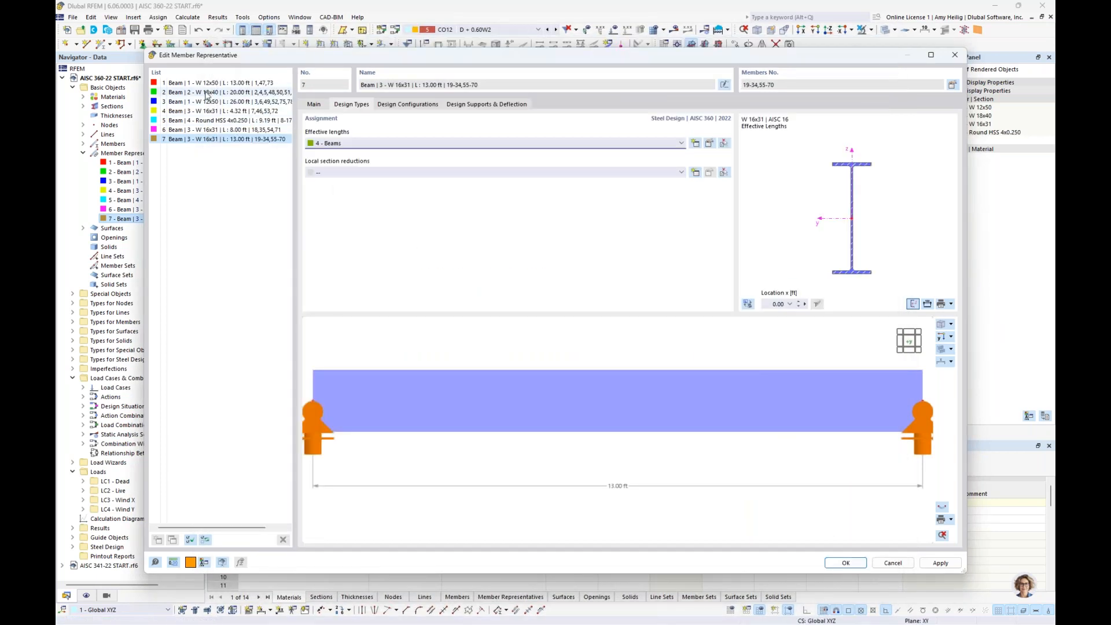
{"action": "left_click_drag", "start_coordinate": [359, 67], "coordinate": [370, 413]}
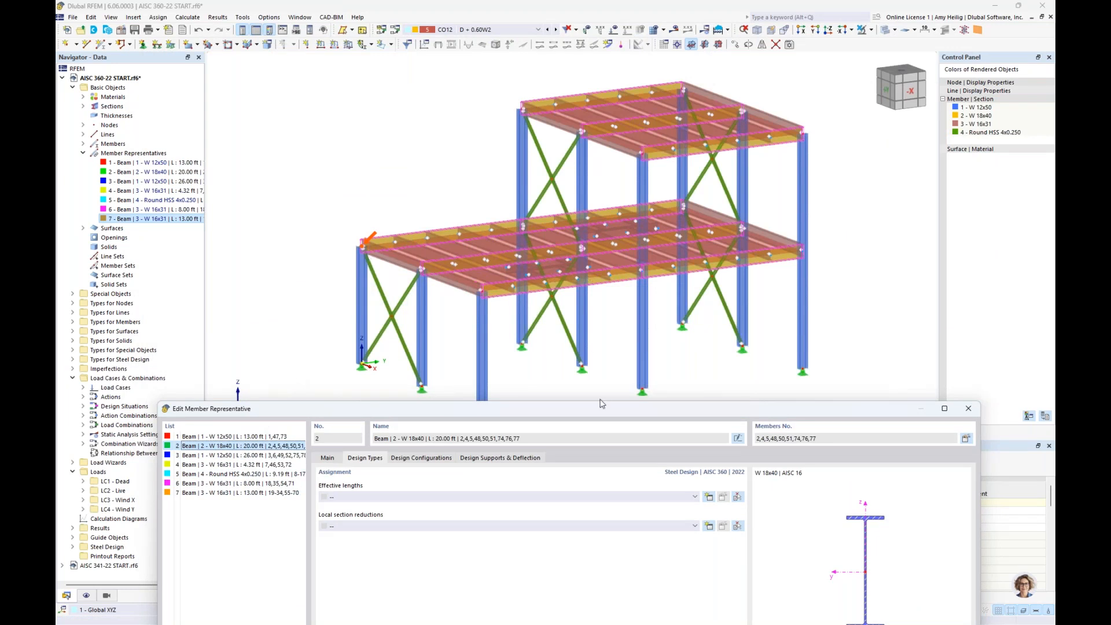
{"action": "left_click_drag", "start_coordinate": [603, 408], "coordinate": [590, 69]}
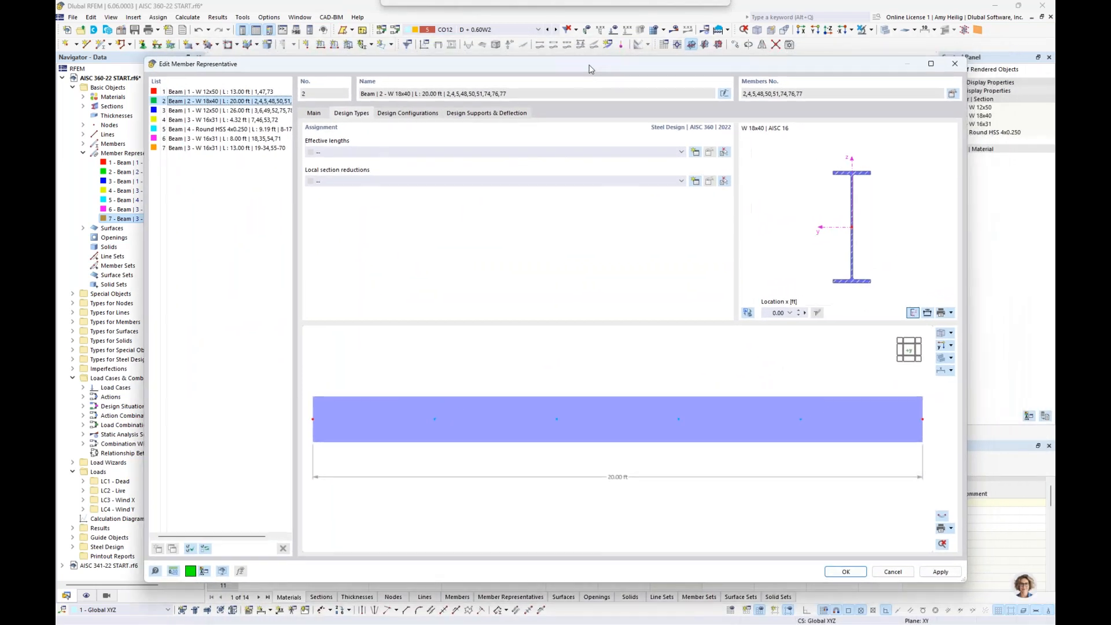
{"action": "left_click", "coordinate": [695, 152]}
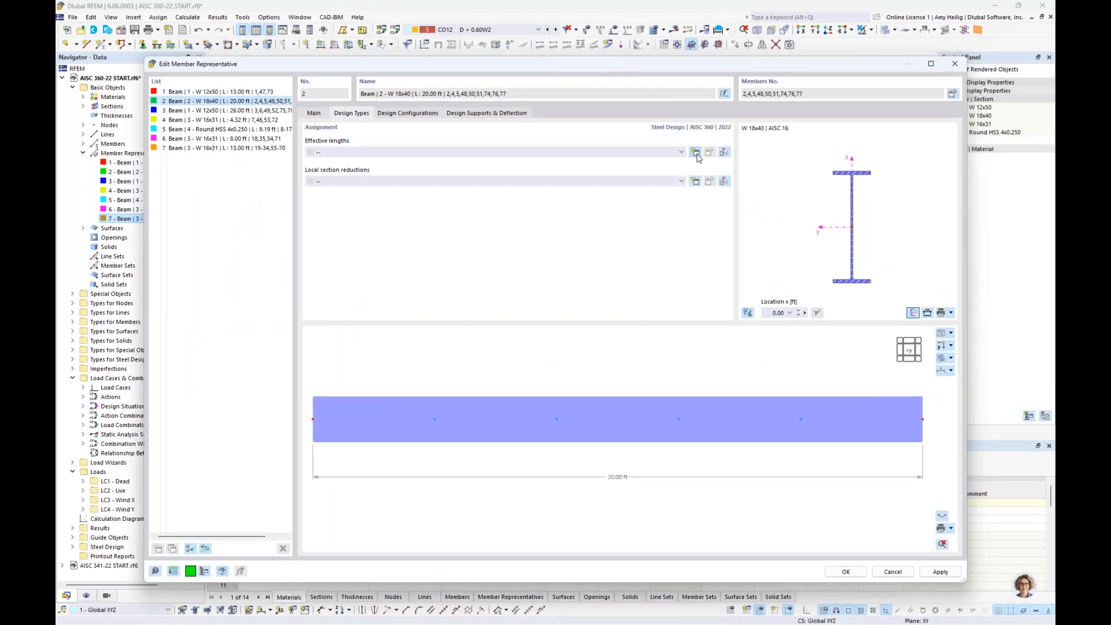
{"action": "left_click", "coordinate": [772, 575]}
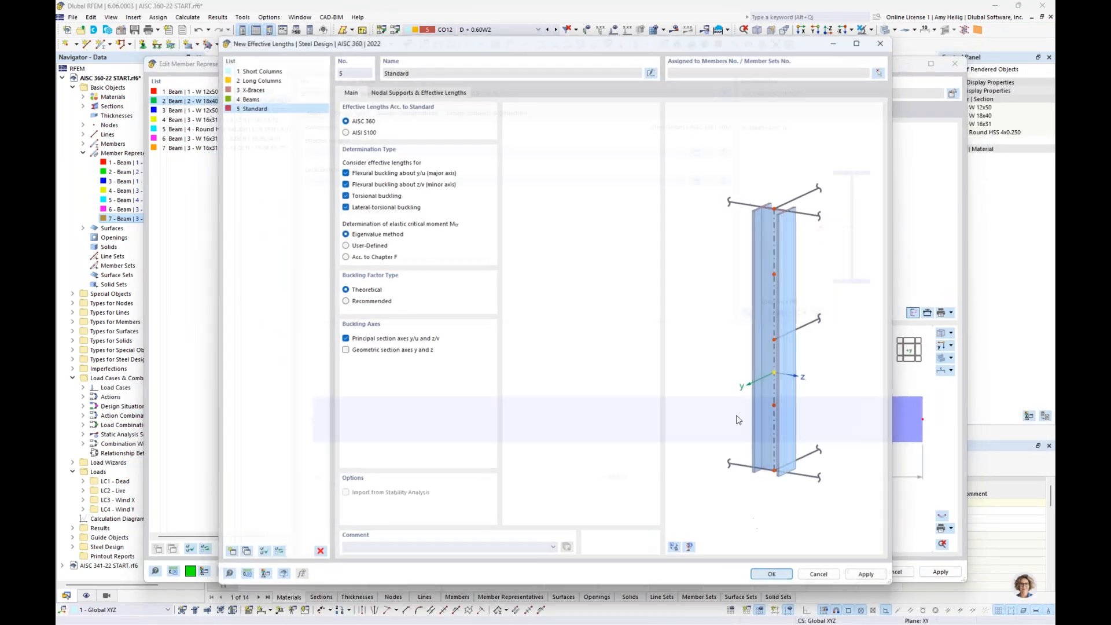
Set the new effective lengths definition's elastic critical moment determination to Acc. to Chapter F and rename it Girders.
{"action": "left_click", "coordinate": [709, 152]}
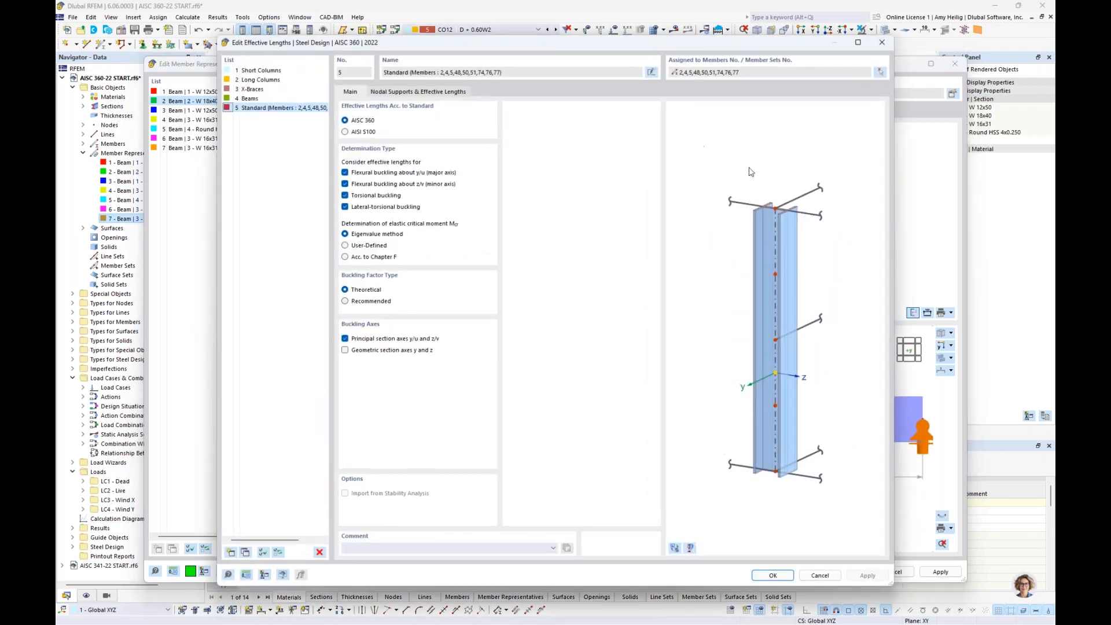
{"action": "left_click", "coordinate": [679, 547]}
{"action": "scroll", "coordinate": [759, 373], "scroll_direction": "up", "scroll_amount": 3}
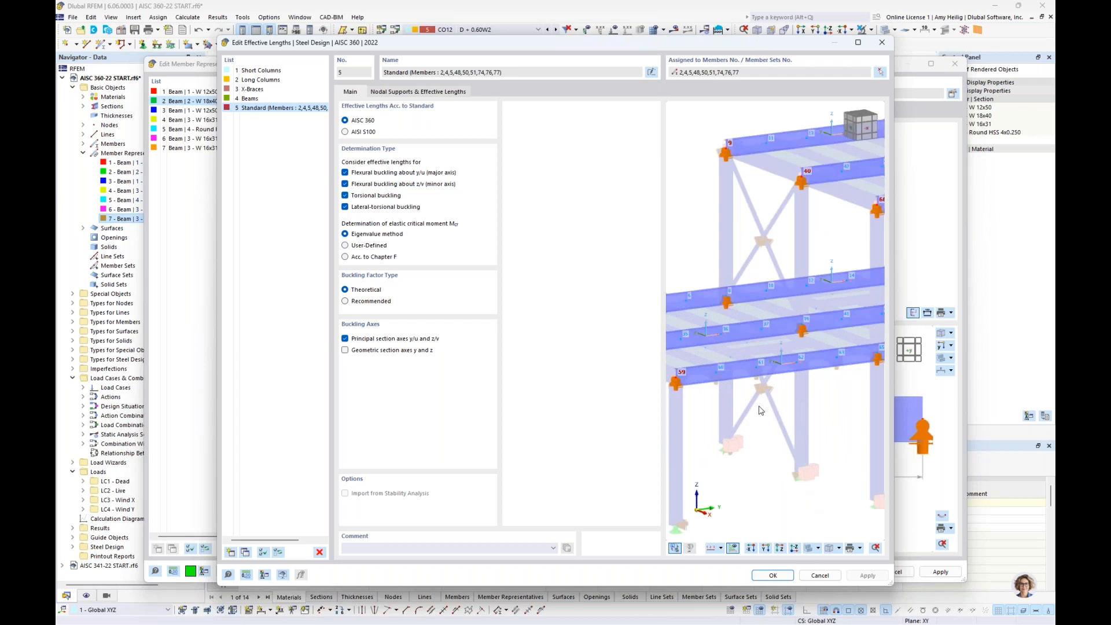
{"action": "left_click", "coordinate": [359, 258]}
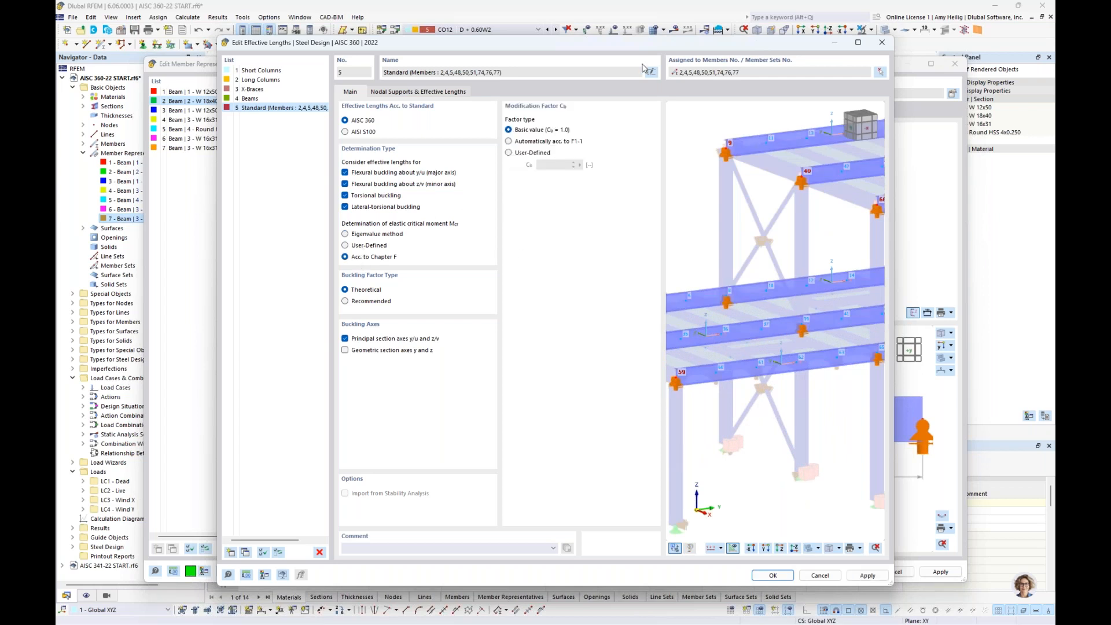
{"action": "left_click", "coordinate": [651, 73]}
{"action": "type", "text": "Girders"}
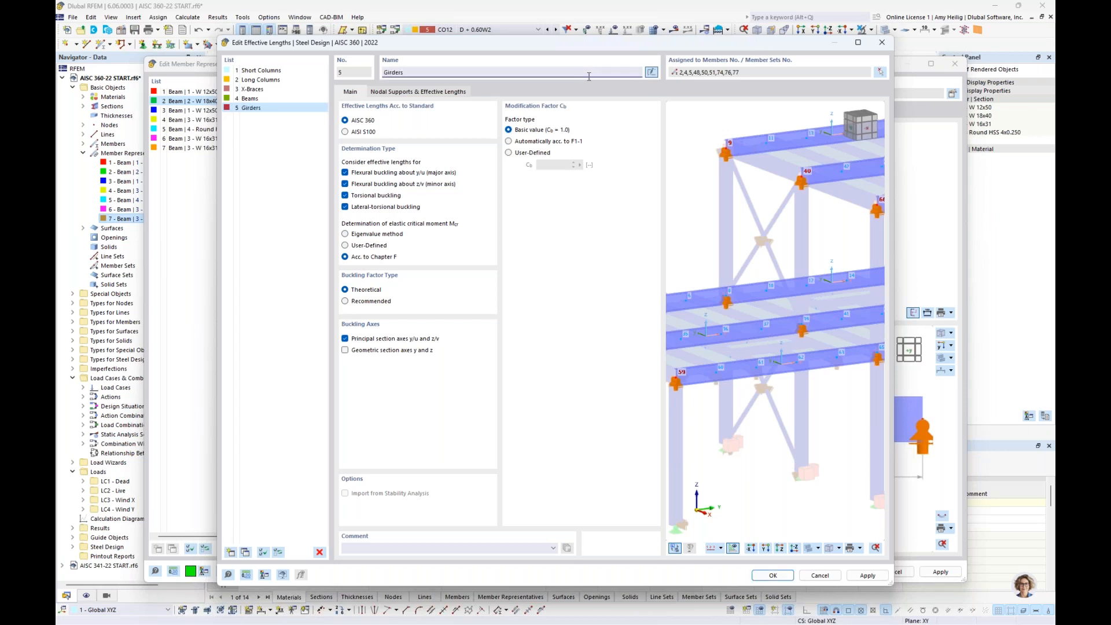
Enable intermediate nodes in the Girders nodal supports and fix intermediate nodes .1 to .4 in y/u.
{"action": "left_click", "coordinate": [419, 91]}
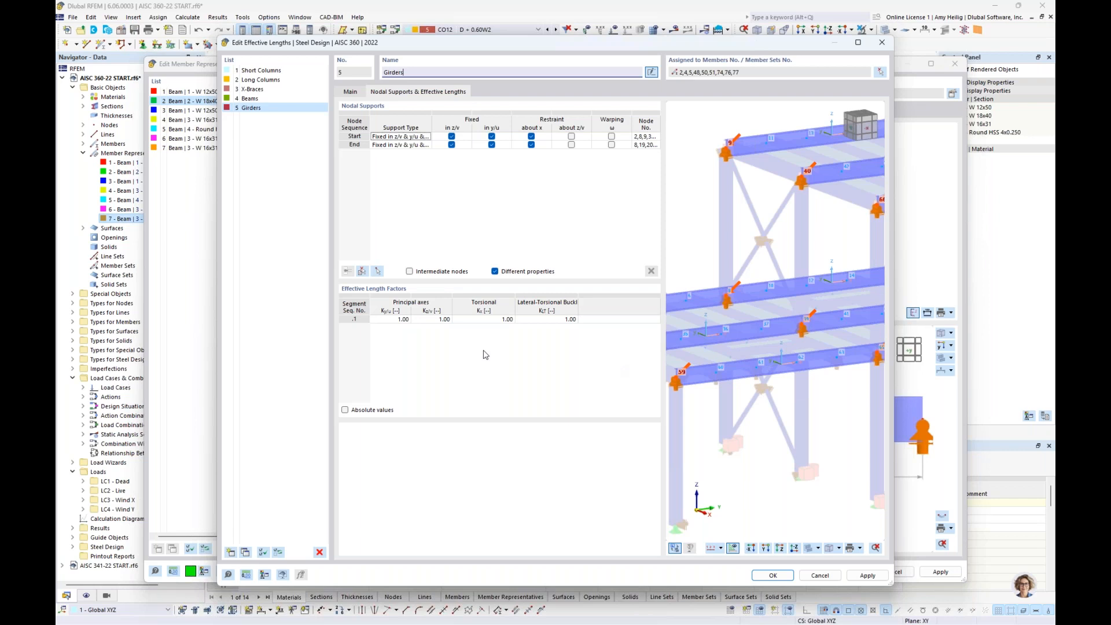
{"action": "left_click", "coordinate": [410, 271]}
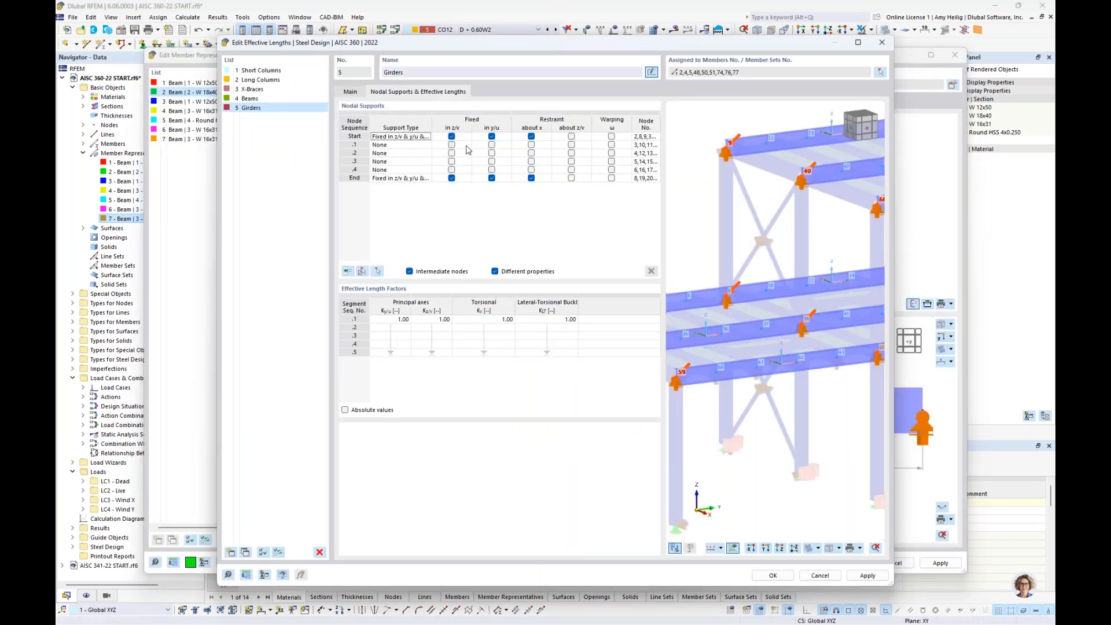
{"action": "left_click", "coordinate": [466, 146]}
{"action": "left_click", "coordinate": [467, 154]}
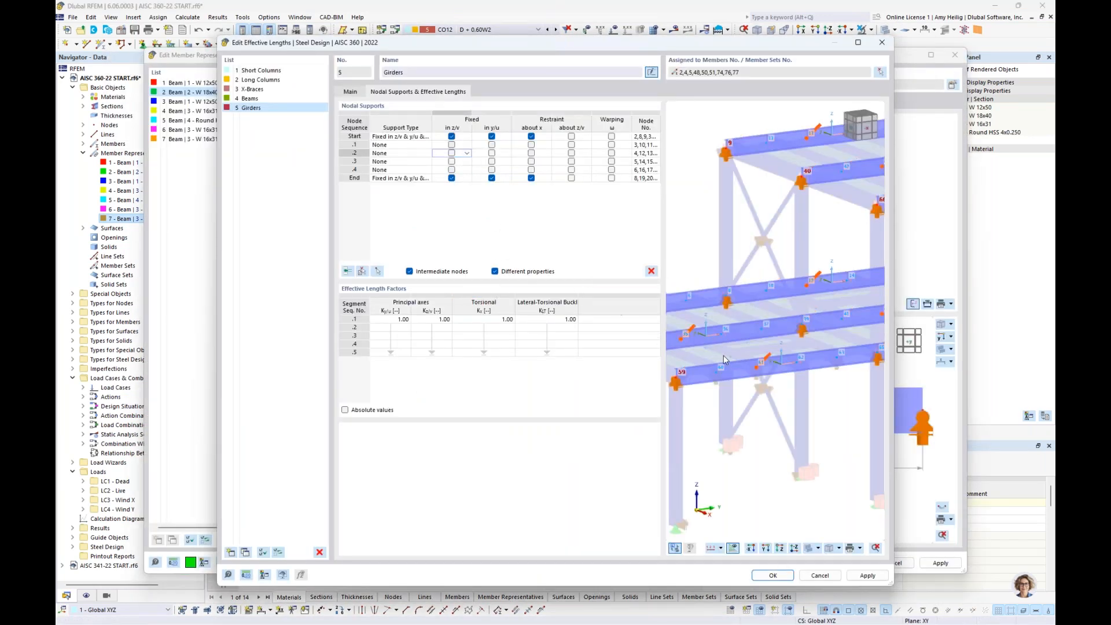
{"action": "left_click", "coordinate": [460, 163]}
{"action": "left_click", "coordinate": [462, 171]}
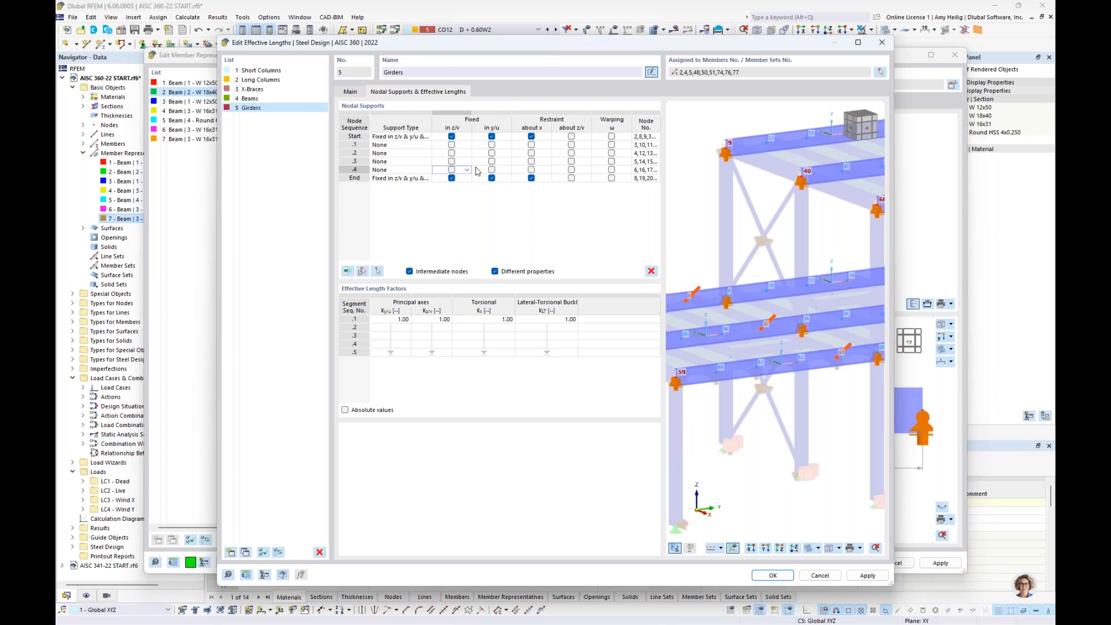
{"action": "left_click", "coordinate": [501, 146]}
{"action": "left_click", "coordinate": [502, 145]}
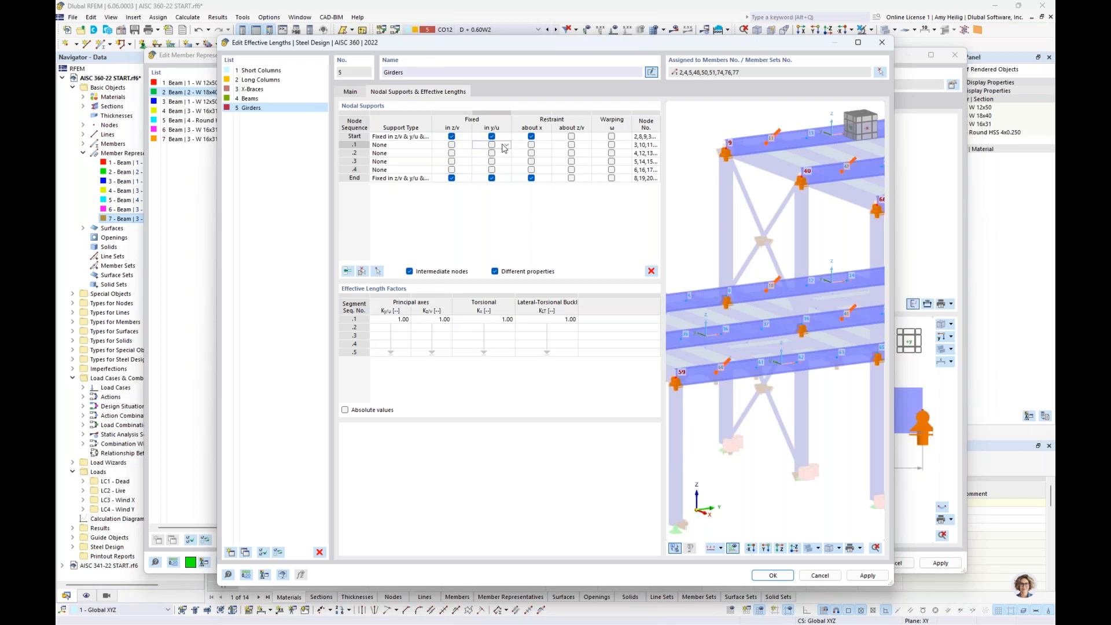
{"action": "left_click", "coordinate": [492, 145]}
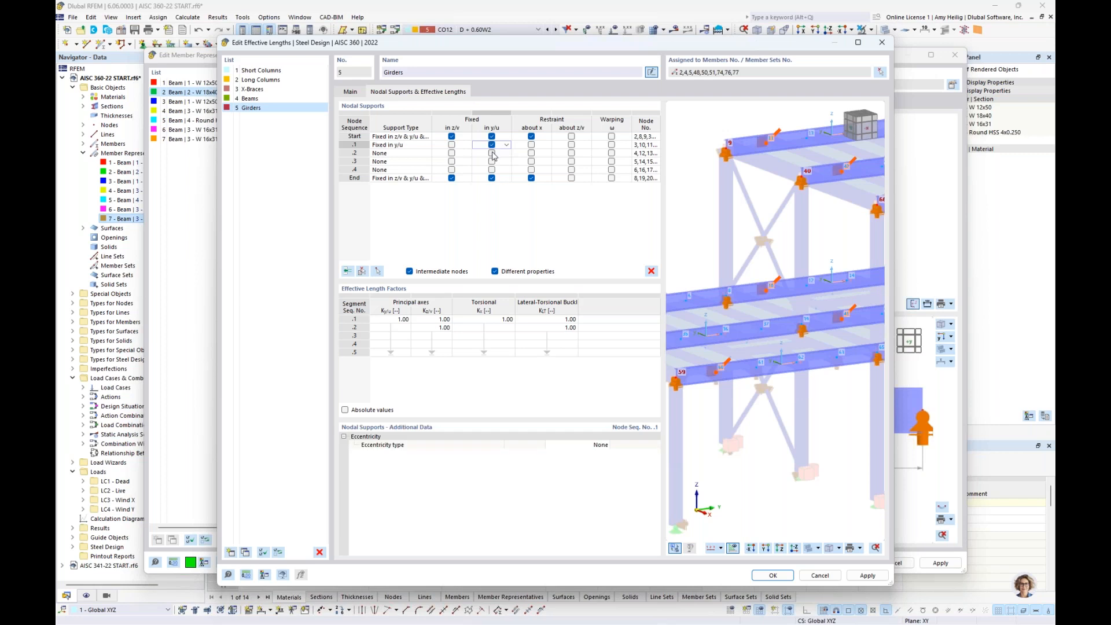
{"action": "left_click", "coordinate": [501, 169], "text": "shift"}
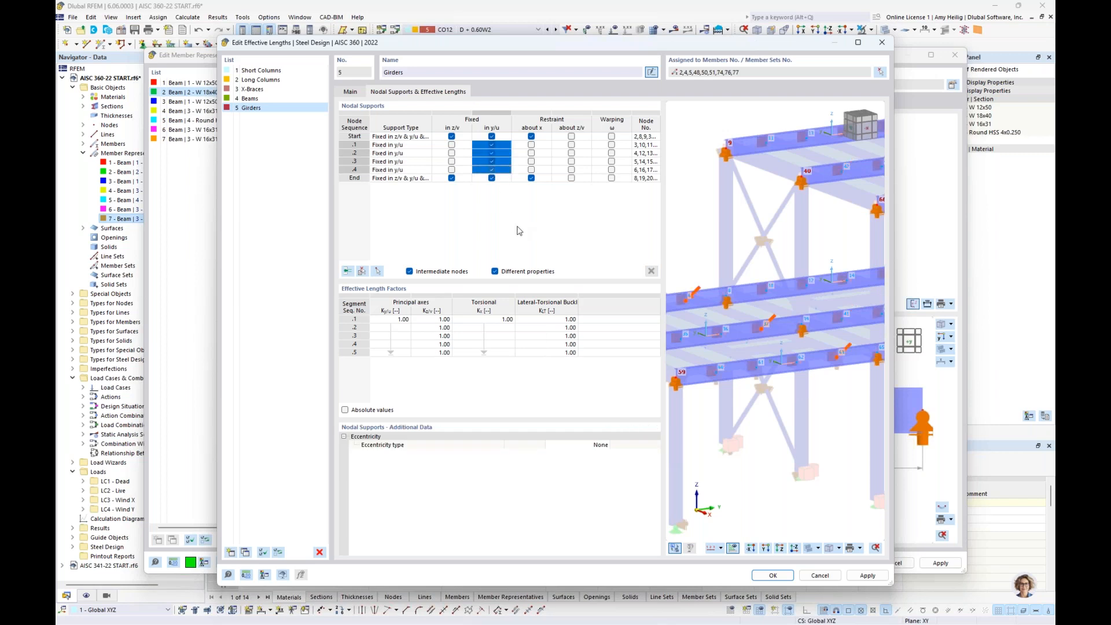
{"action": "key", "text": "space"}
Review the eccentricity type options available for the Girders intermediate nodal supports.
{"action": "left_click", "coordinate": [587, 445]}
{"action": "left_click", "coordinate": [598, 446]}
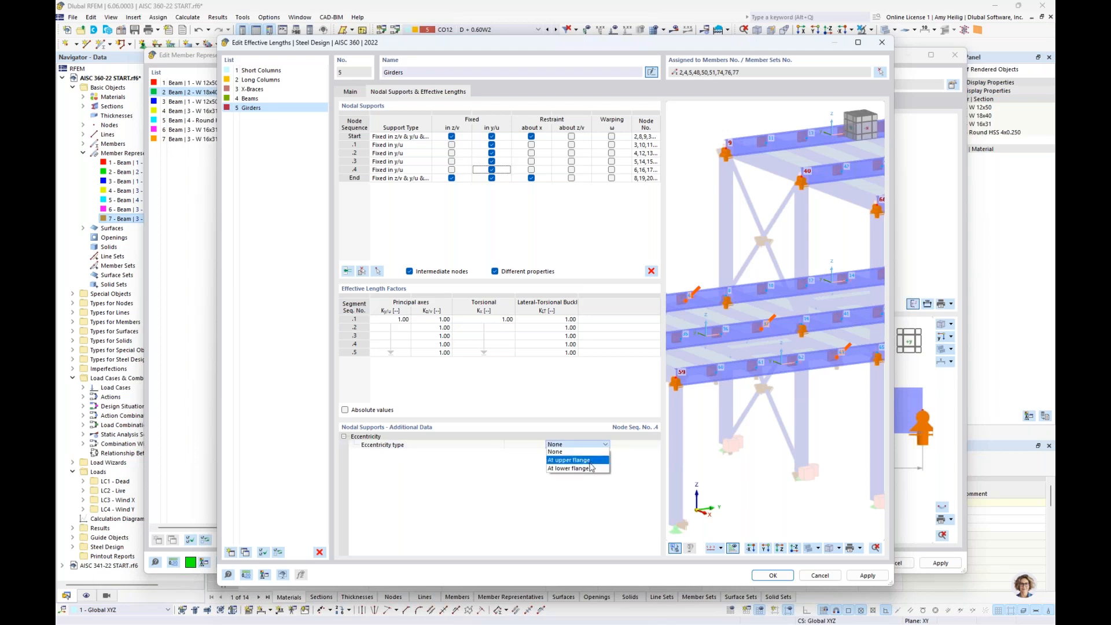
{"action": "left_click", "coordinate": [592, 493]}
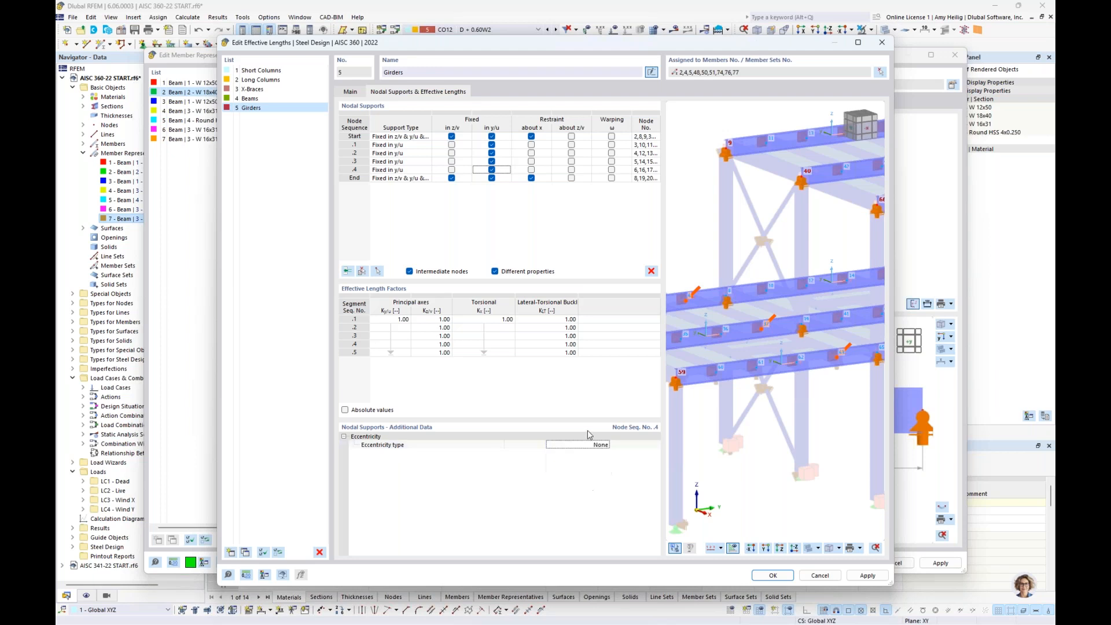
Restrain the Girders intermediate nodes .1 to .4 about x and display the preview model as wireframe.
{"action": "left_click", "coordinate": [542, 149]}
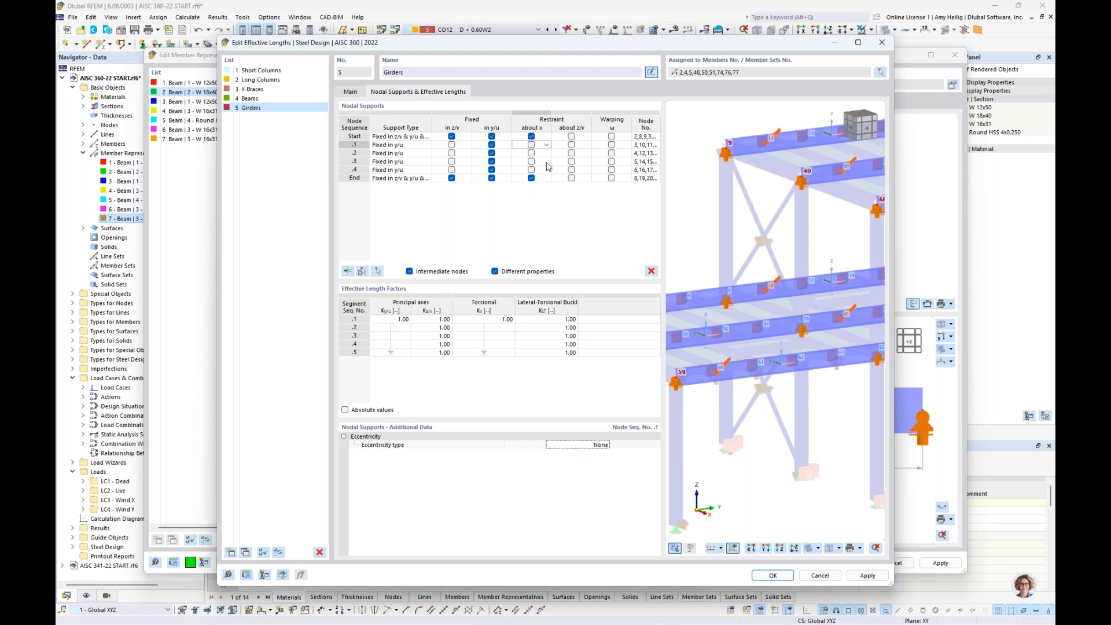
{"action": "left_click", "coordinate": [545, 170], "text": "shift"}
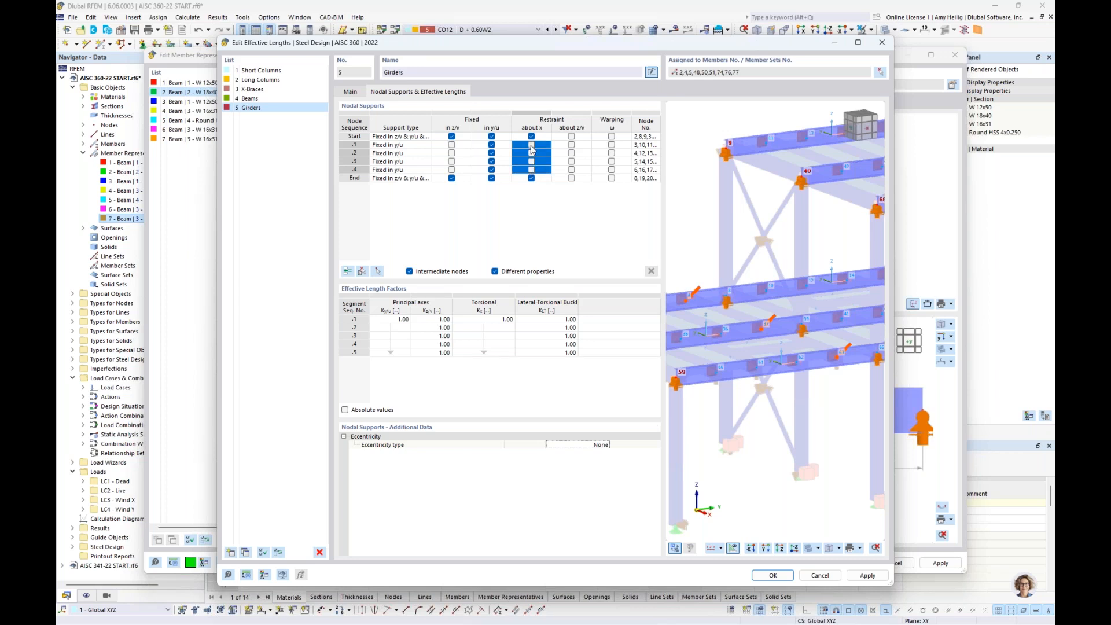
{"action": "left_click", "coordinate": [531, 146]}
{"action": "left_click", "coordinate": [510, 242]}
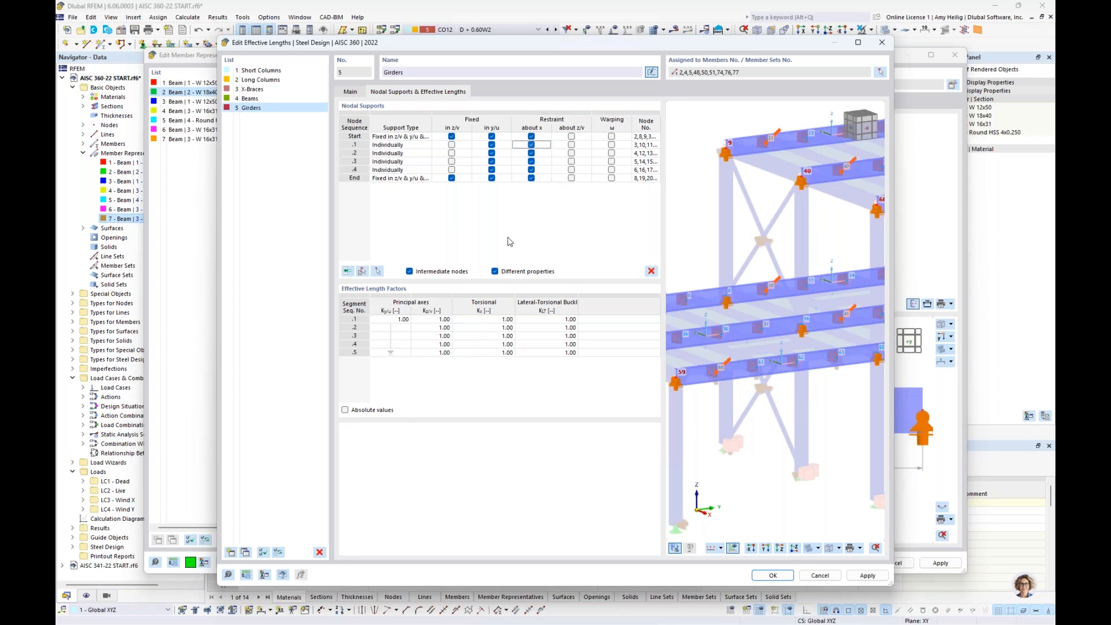
{"action": "left_click", "coordinate": [810, 548]}
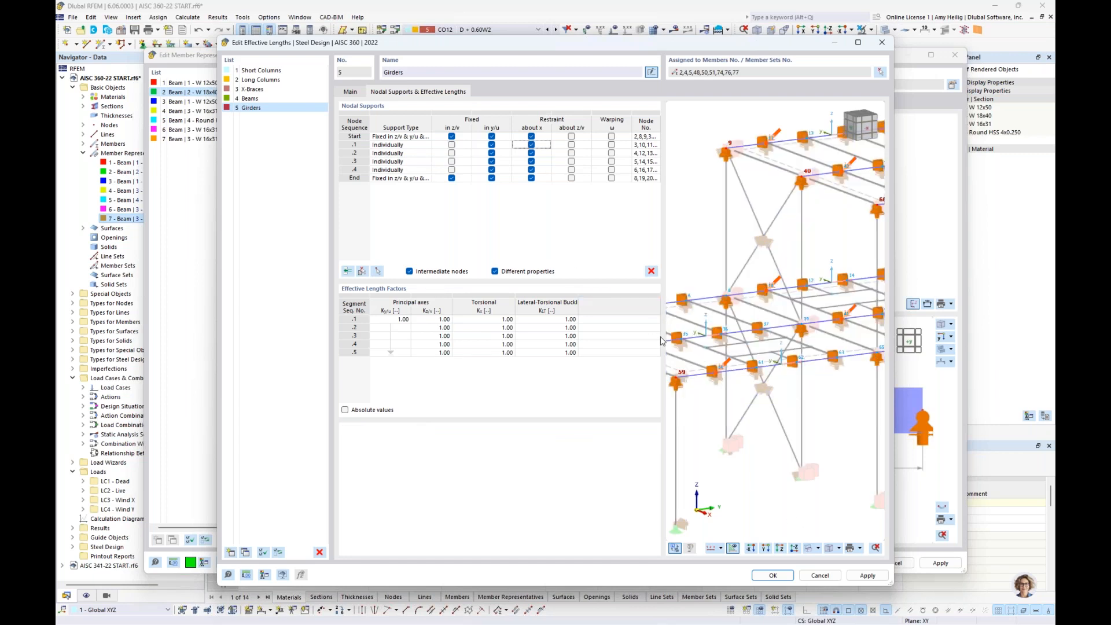
Review the Girders absolute effective lengths and the X-Braces determination type settings, and confirm the effective lengths definitions.
{"action": "left_click", "coordinate": [345, 410]}
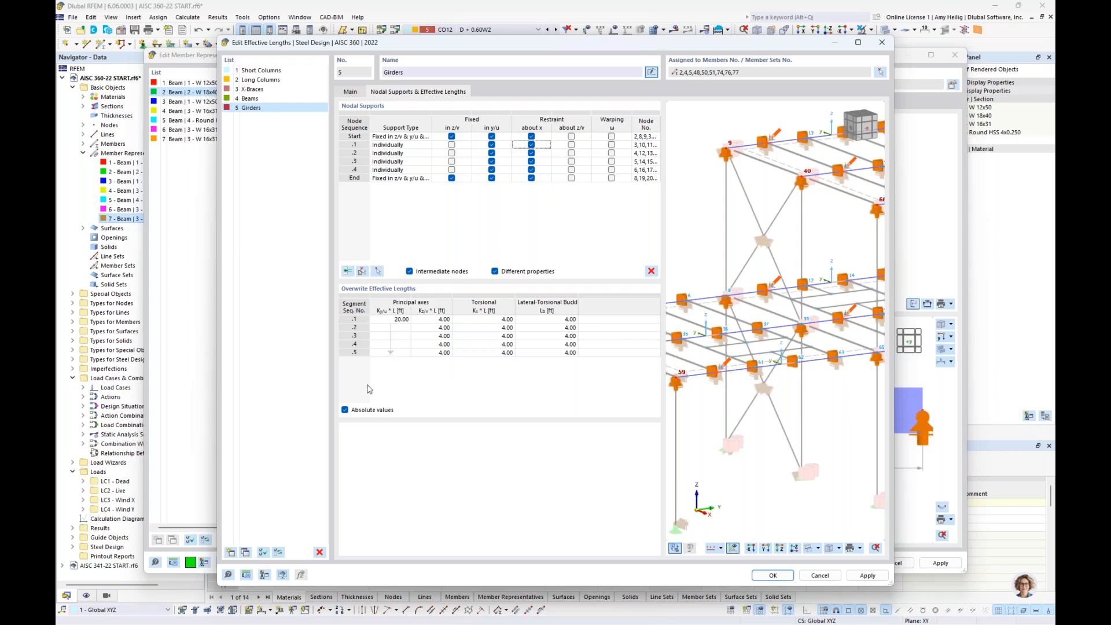
{"action": "left_click", "coordinate": [345, 410]}
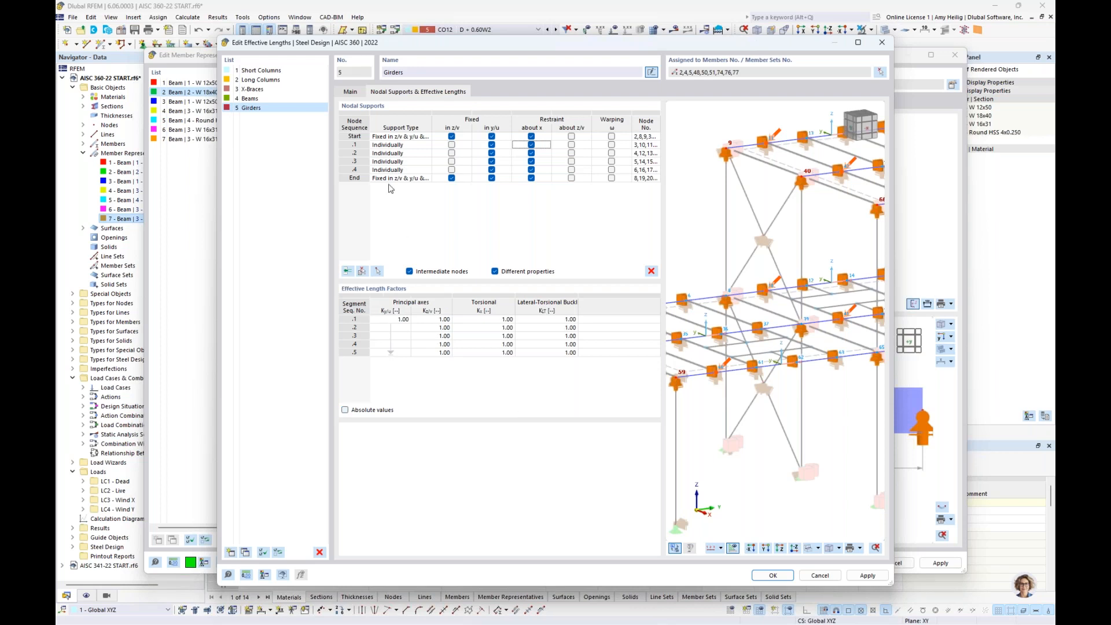
{"action": "left_click", "coordinate": [351, 92]}
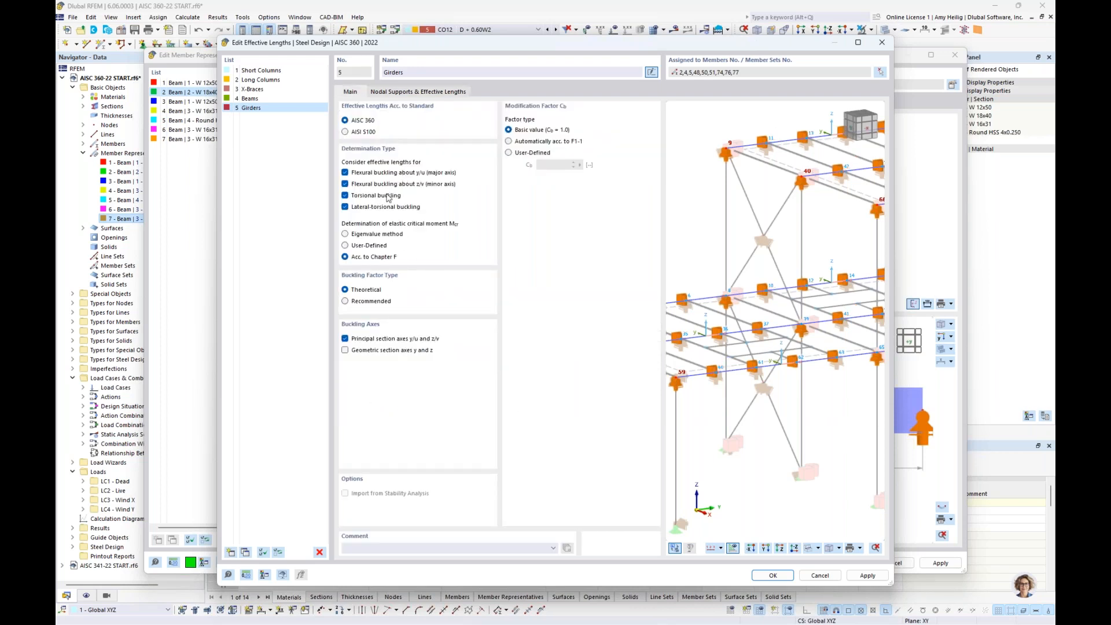
{"action": "left_click", "coordinate": [270, 89]}
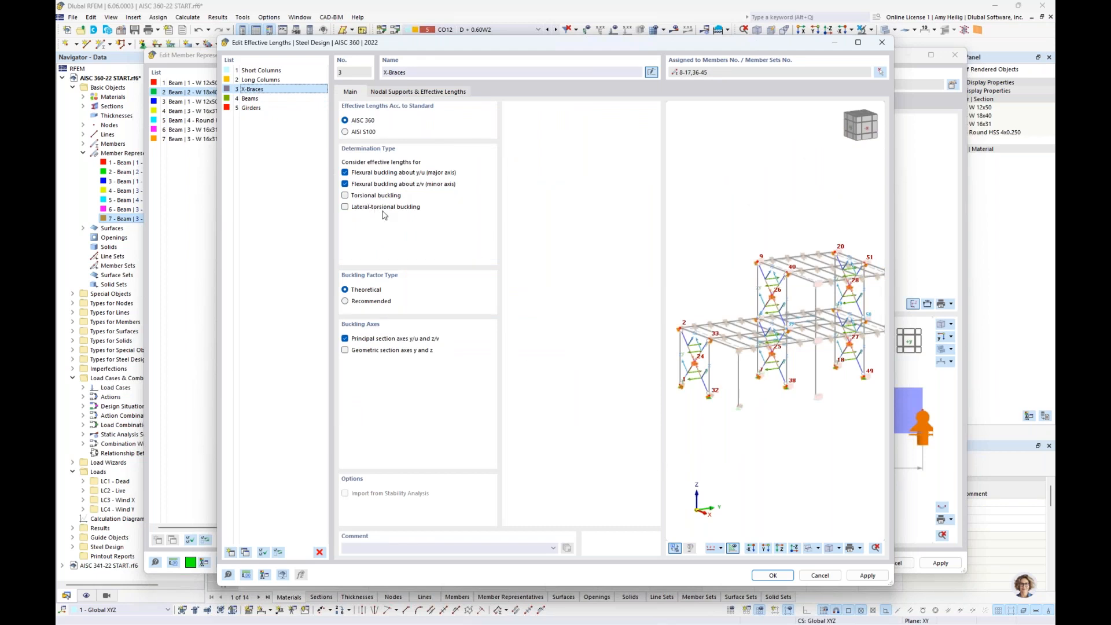
{"action": "left_click", "coordinate": [771, 576]}
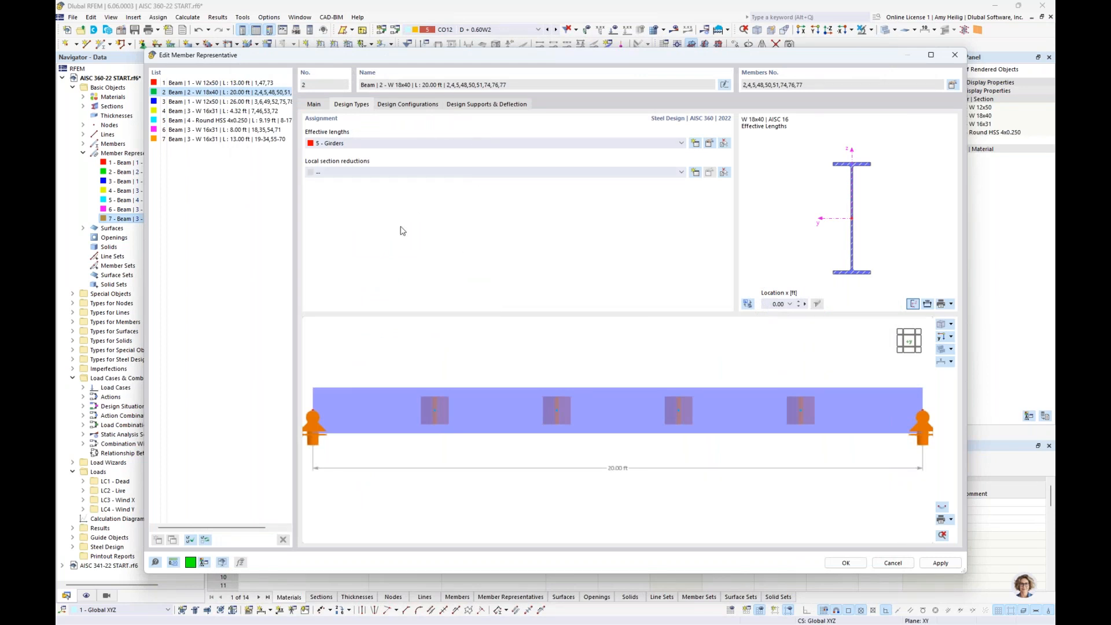
Examine the Design Parameters reduction type in a new member local section reduction and discard it.
{"action": "left_click", "coordinate": [695, 172]}
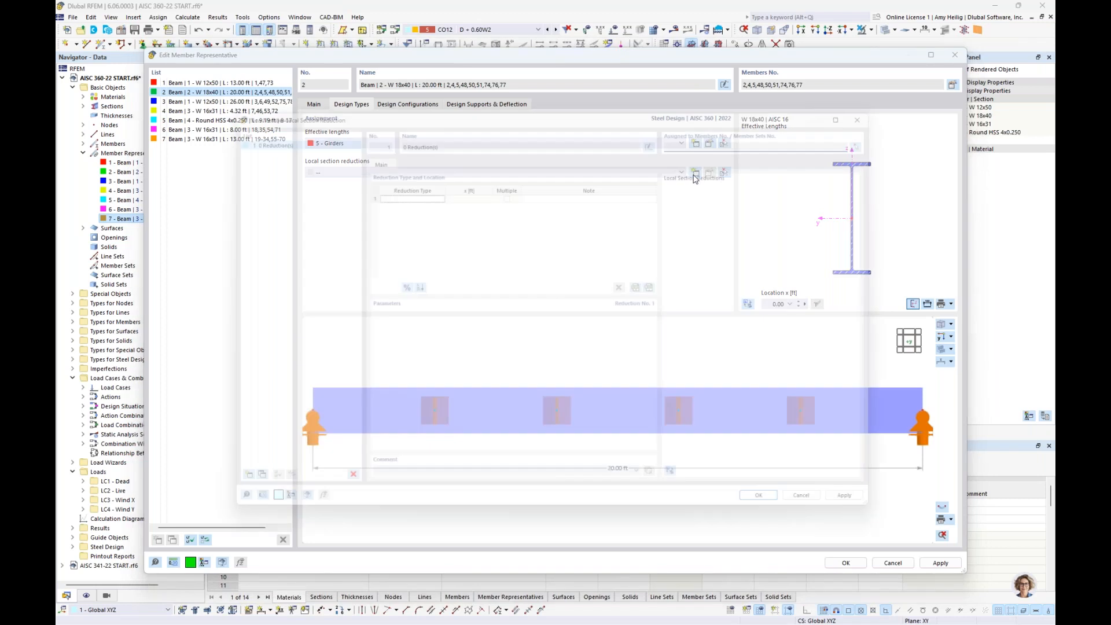
{"action": "left_click", "coordinate": [431, 190]}
{"action": "left_click", "coordinate": [432, 189]}
{"action": "left_click", "coordinate": [431, 197]}
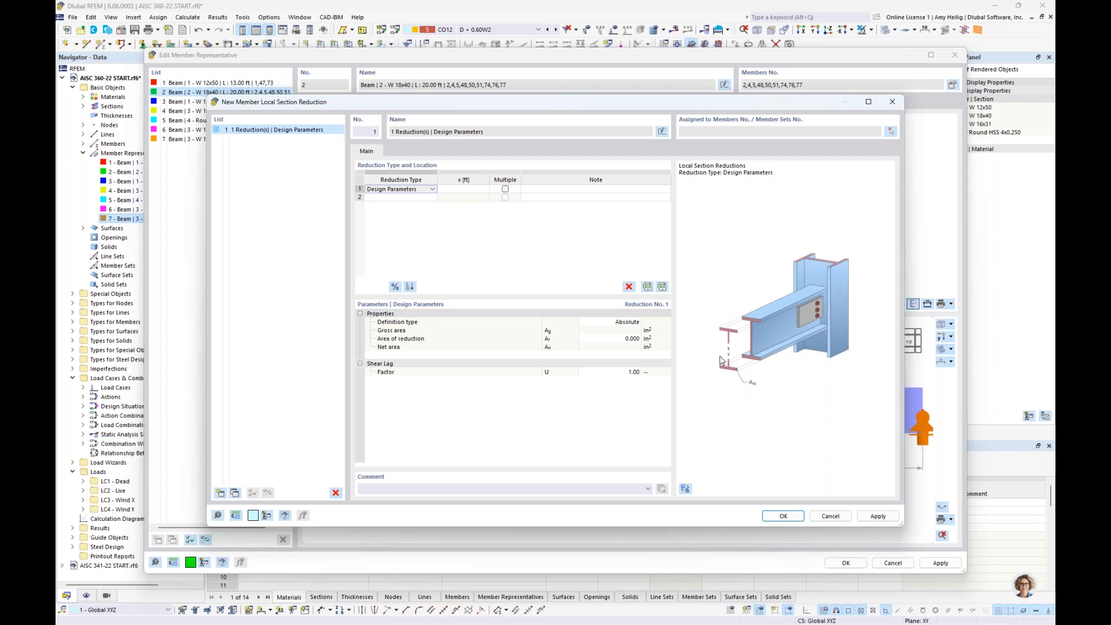
{"action": "left_click", "coordinate": [831, 516]}
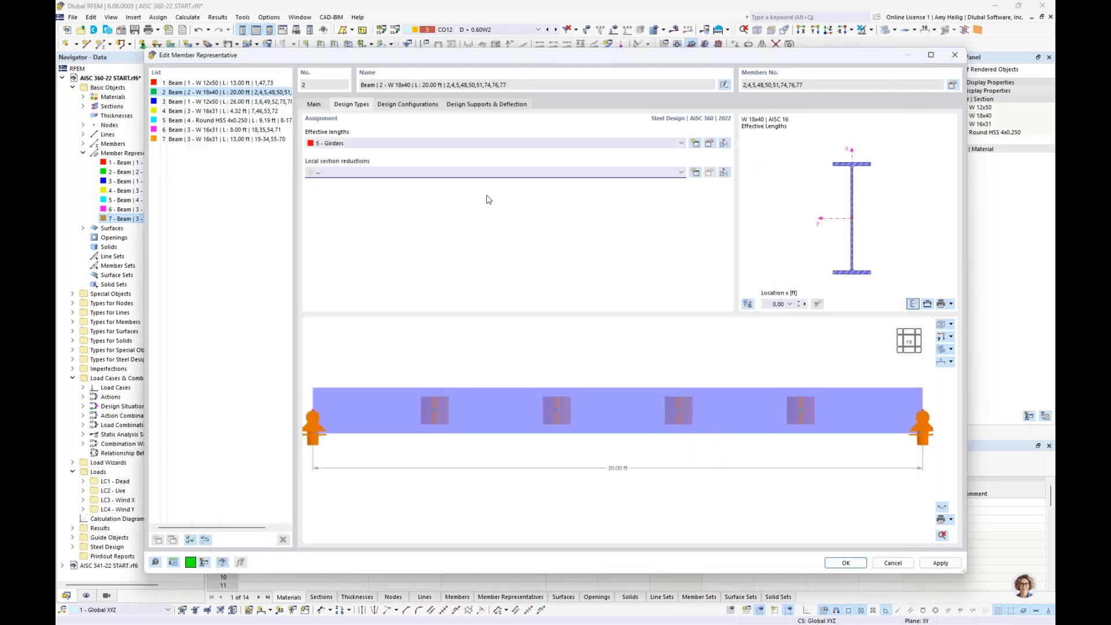
Review the design parameters of the default strength configuration assigned to the W 18x40 girders and leave it without changes.
{"action": "left_click", "coordinate": [406, 109]}
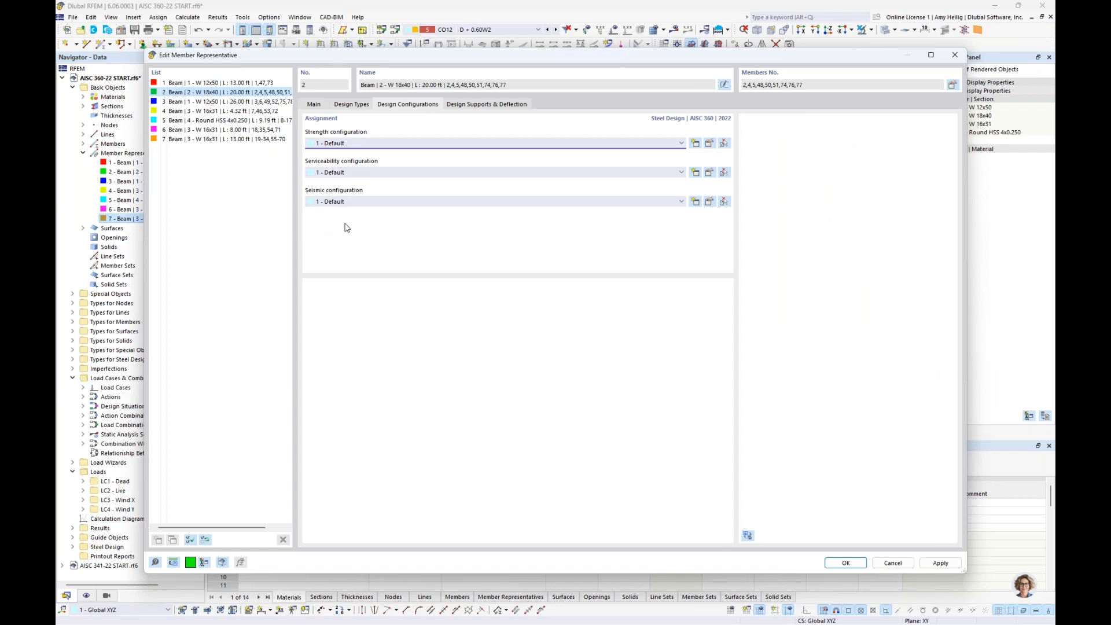
{"action": "left_click", "coordinate": [710, 144]}
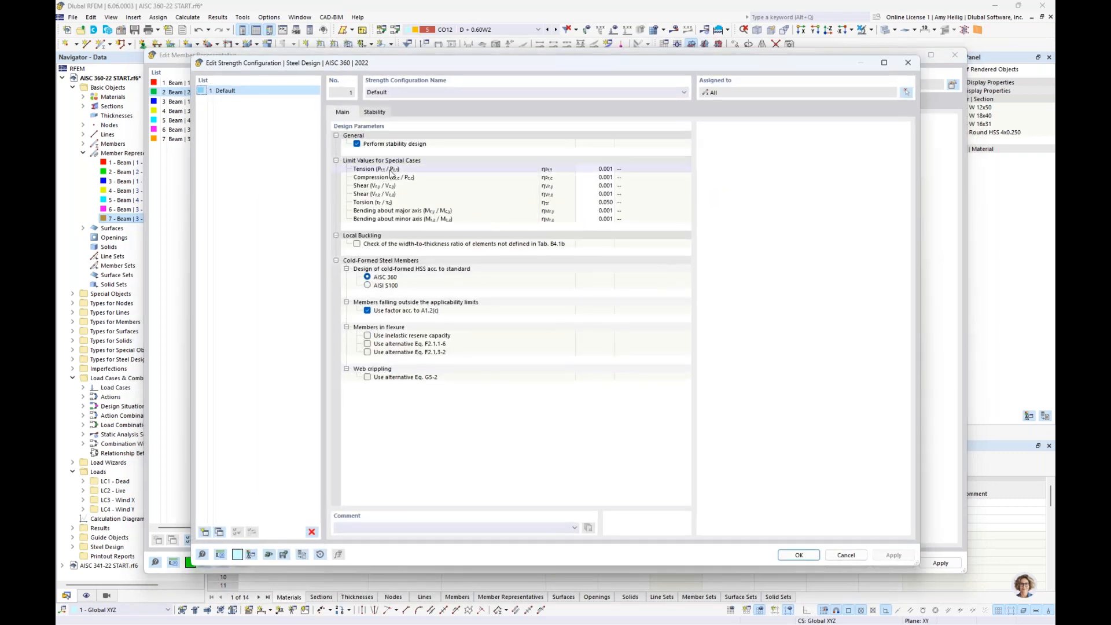
{"action": "left_click", "coordinate": [336, 261]}
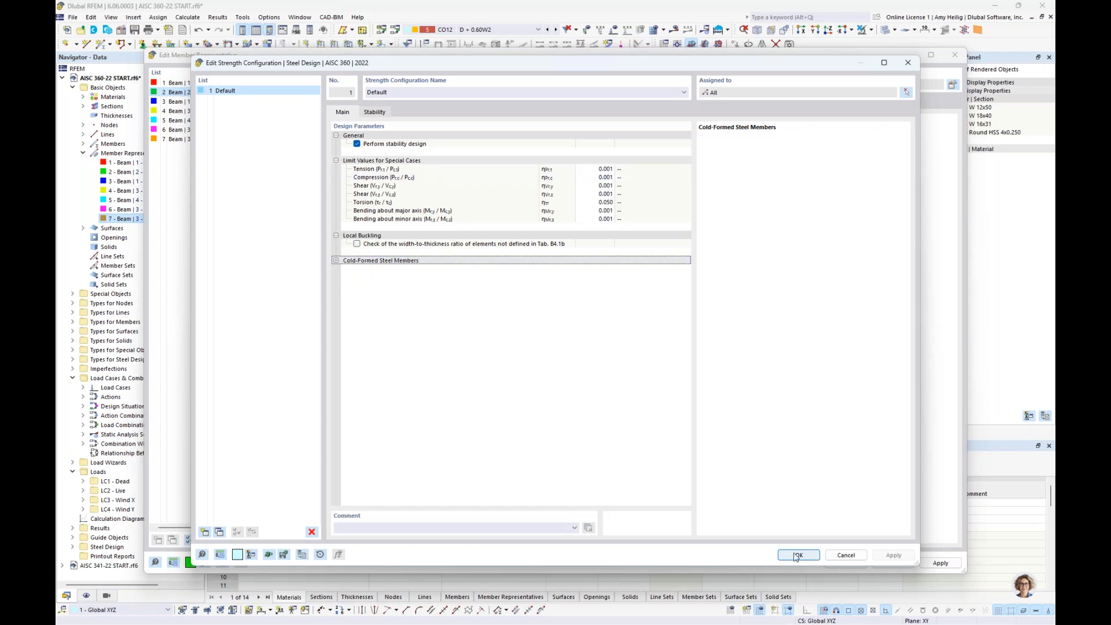
{"action": "left_click", "coordinate": [846, 555]}
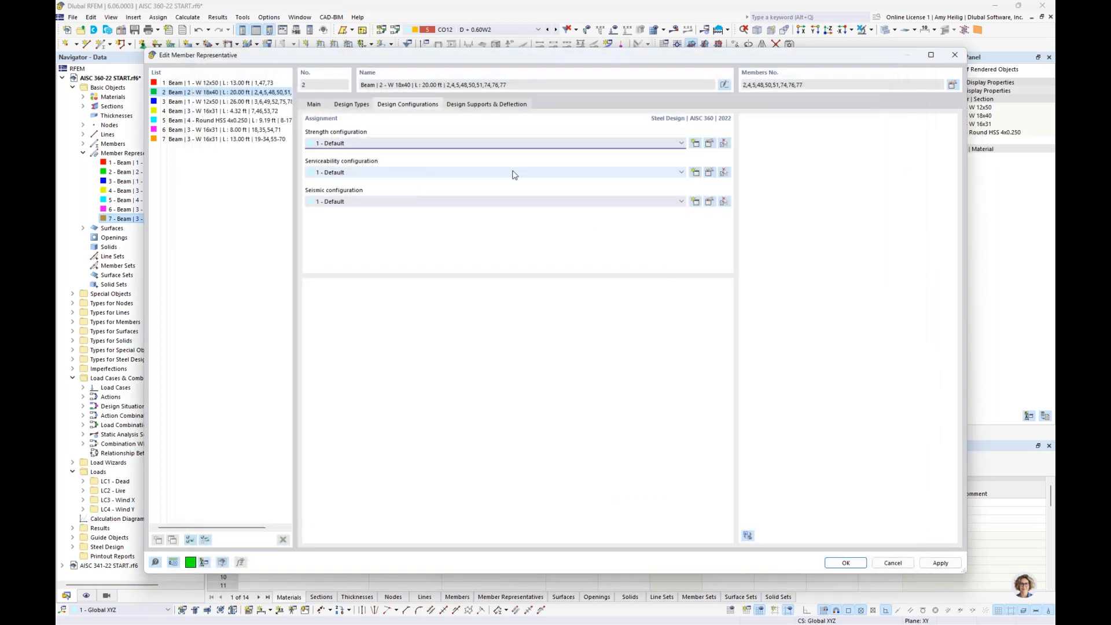
Review the beam and cantilever deflection limits of the default serviceability configuration and leave it without changes.
{"action": "left_click", "coordinate": [709, 172]}
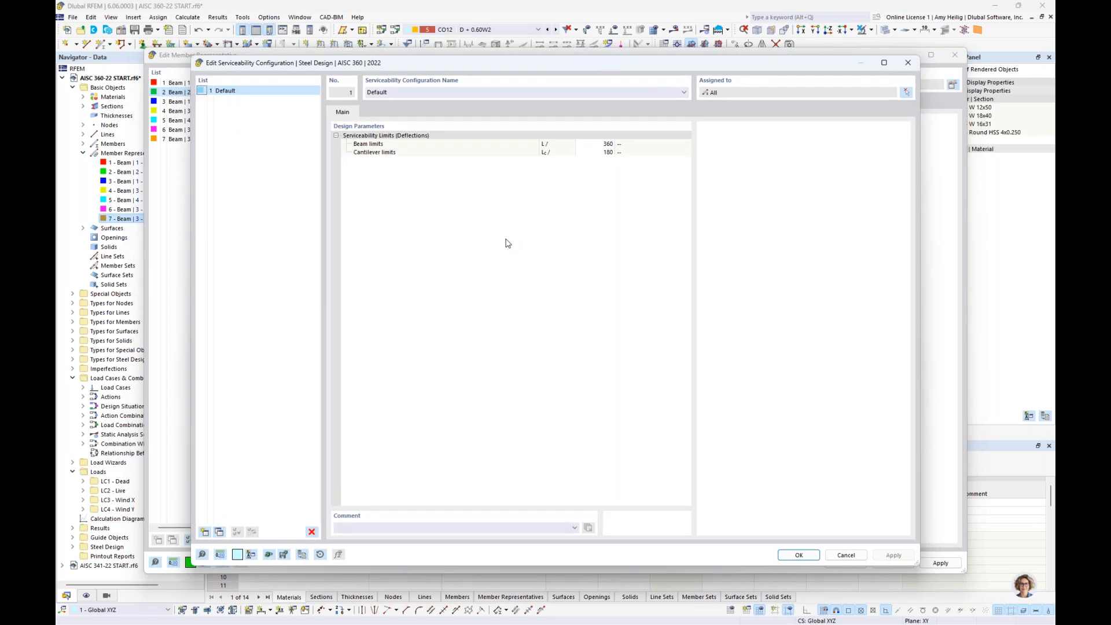
{"action": "left_click", "coordinate": [585, 154]}
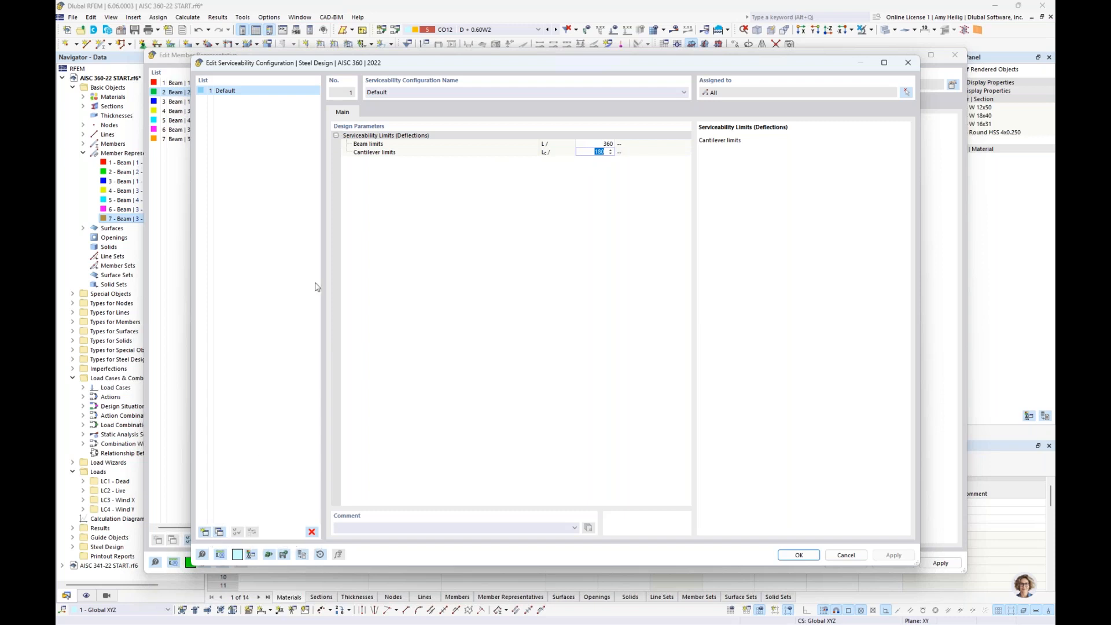
{"action": "left_click", "coordinate": [594, 152]}
{"action": "left_click", "coordinate": [846, 554]}
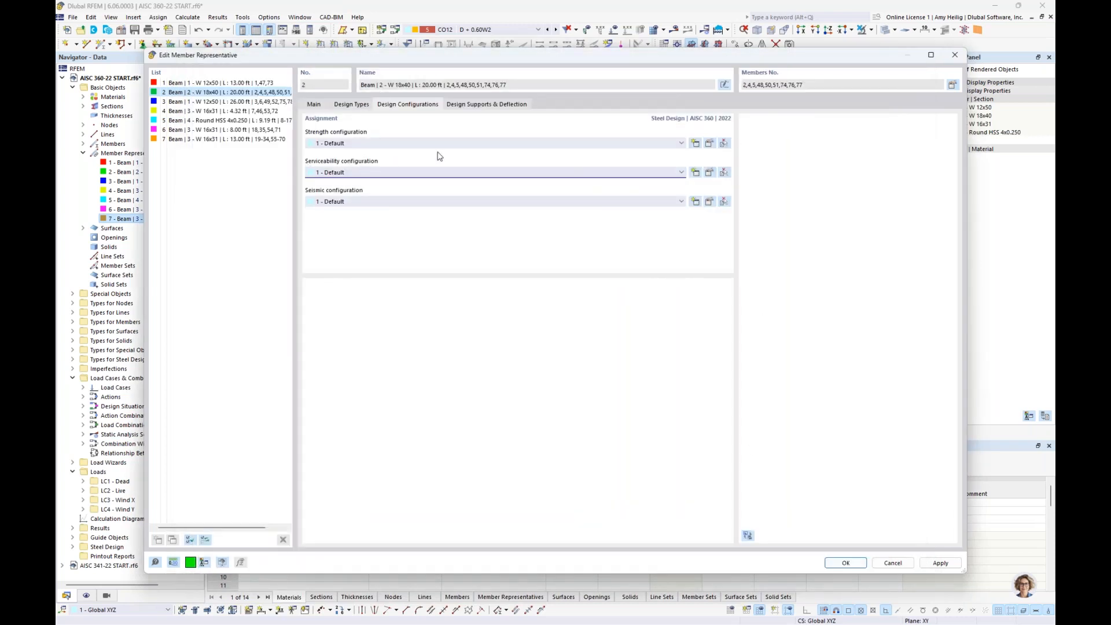
Examine the "x and y" and "y only" design support definitions available for the internal nodes of the W 18x40 girder representative.
{"action": "left_click", "coordinate": [473, 106]}
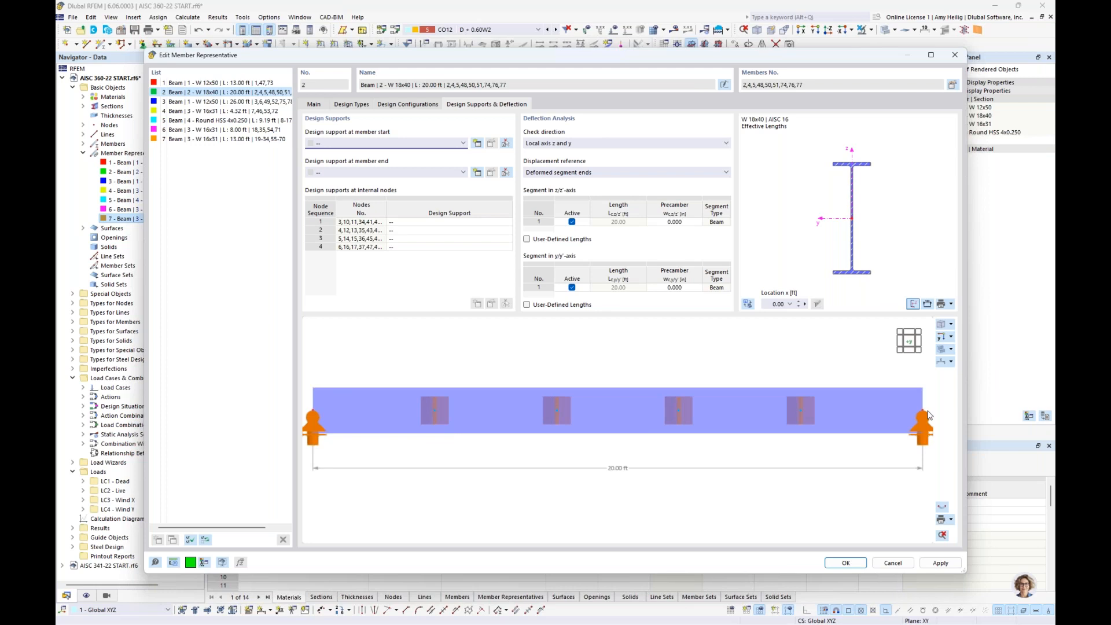
{"action": "middle_click_drag", "start_coordinate": [449, 451], "coordinate": [528, 474], "text": "ctrl"}
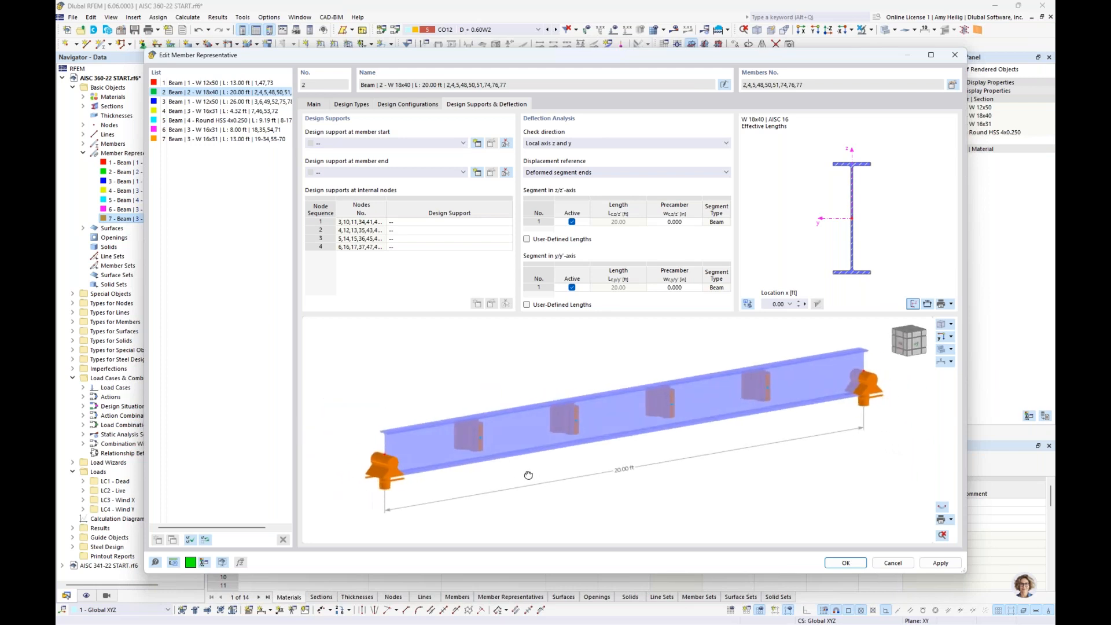
{"action": "scroll", "coordinate": [528, 475], "scroll_direction": "down", "scroll_amount": 1}
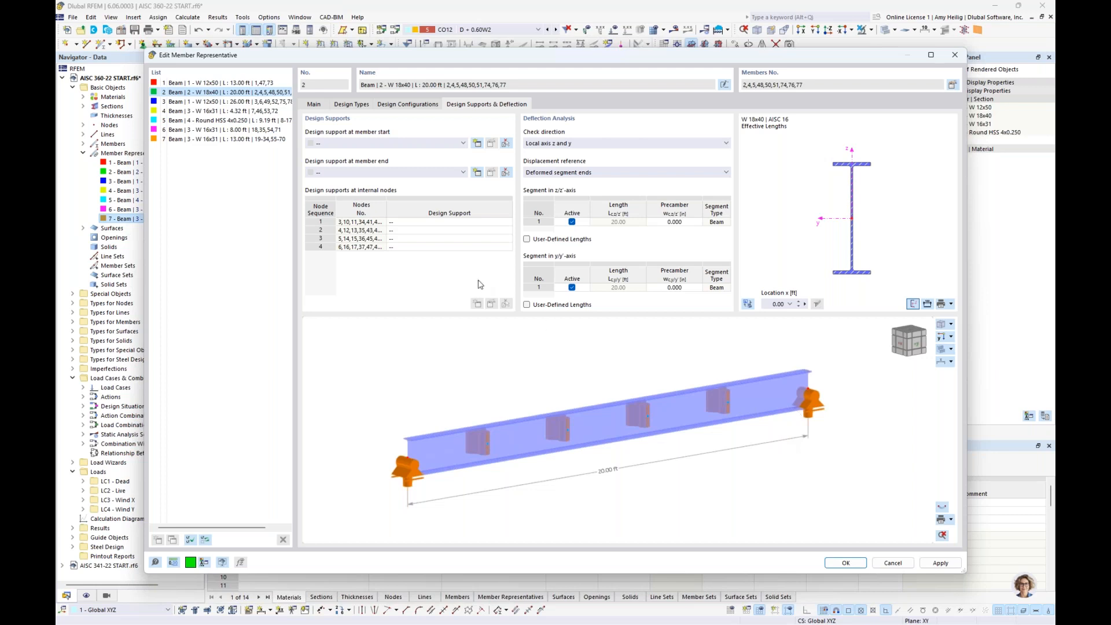
{"action": "left_click", "coordinate": [455, 223]}
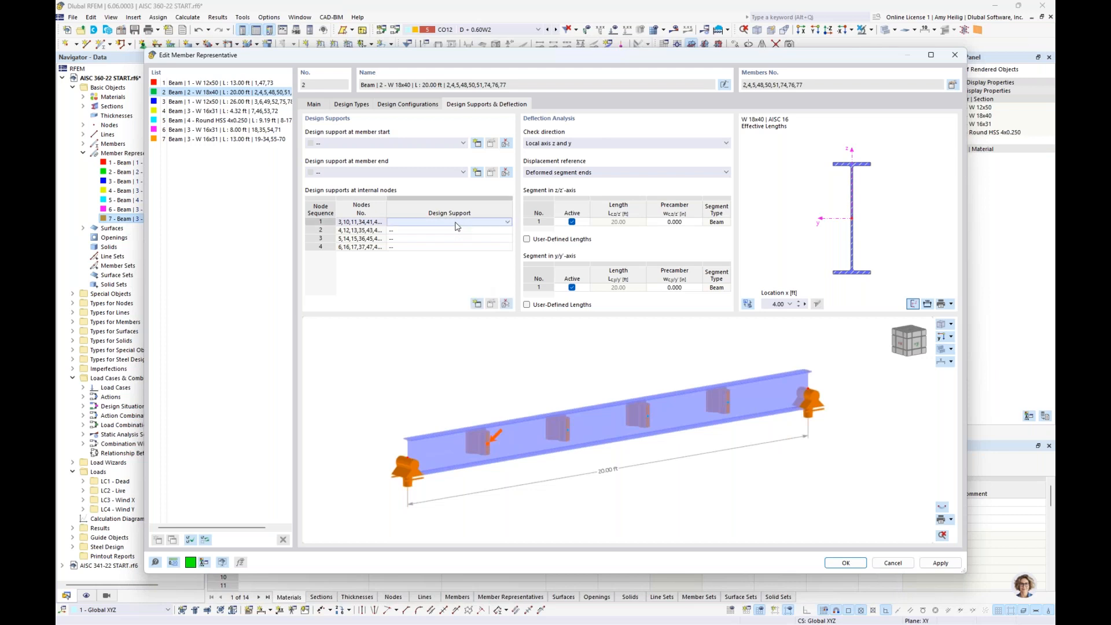
{"action": "left_click", "coordinate": [508, 222]}
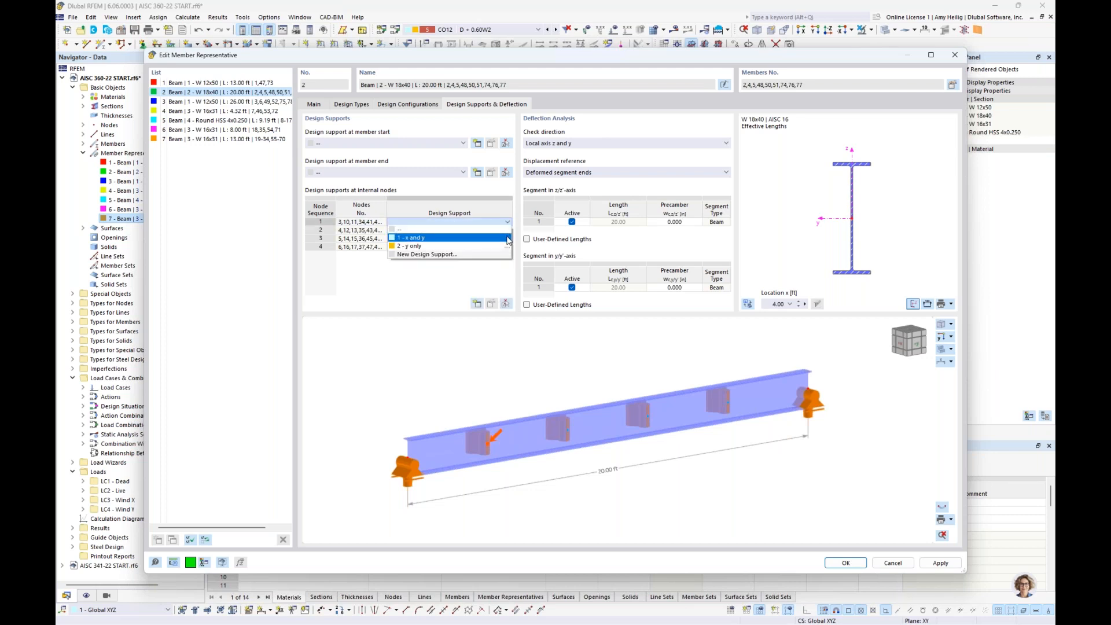
{"action": "left_click", "coordinate": [508, 240]}
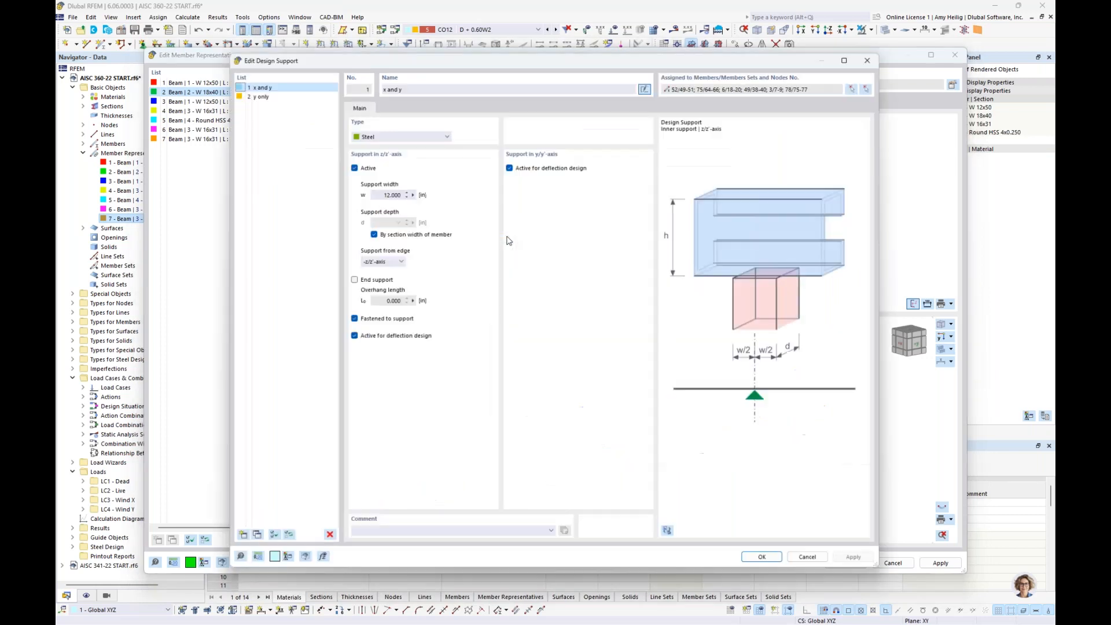
{"action": "left_click", "coordinate": [255, 91]}
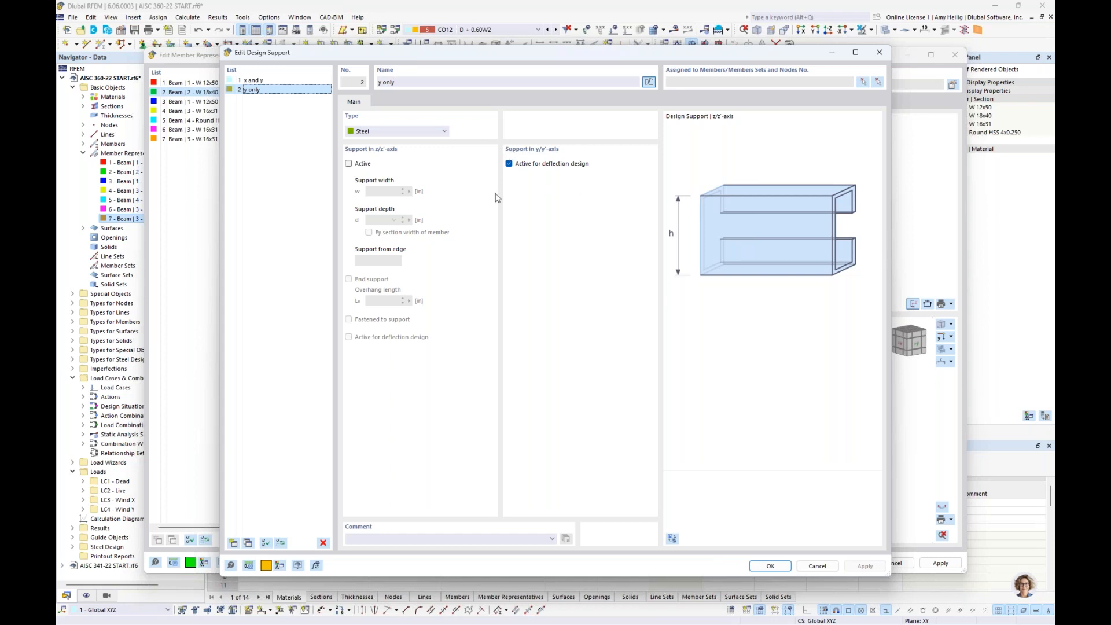
{"action": "left_click", "coordinate": [279, 83]}
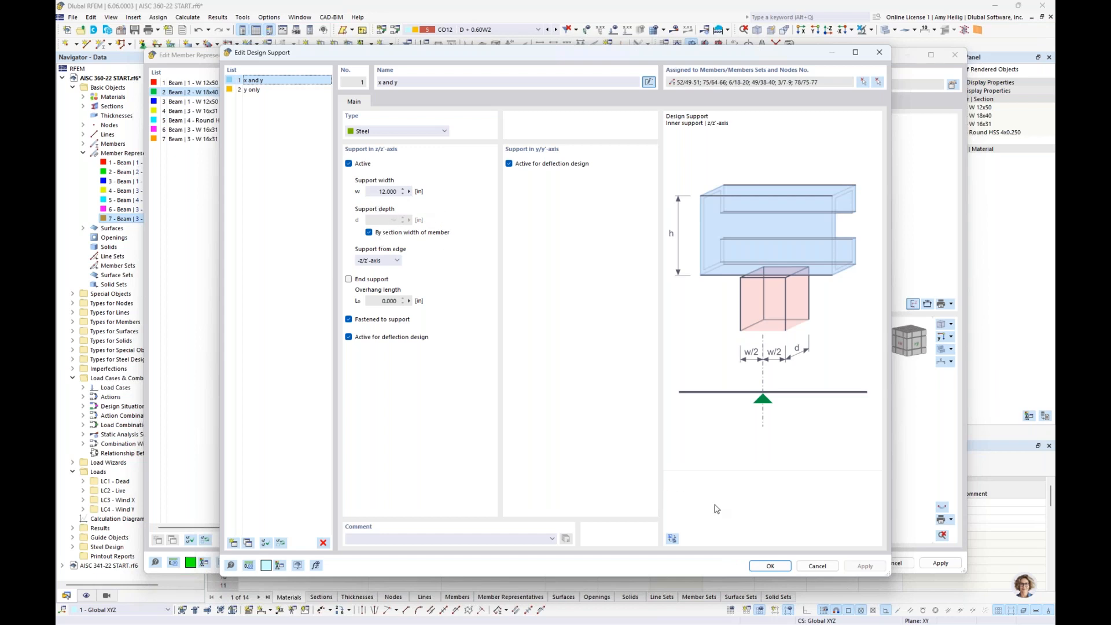
{"action": "left_click", "coordinate": [283, 91]}
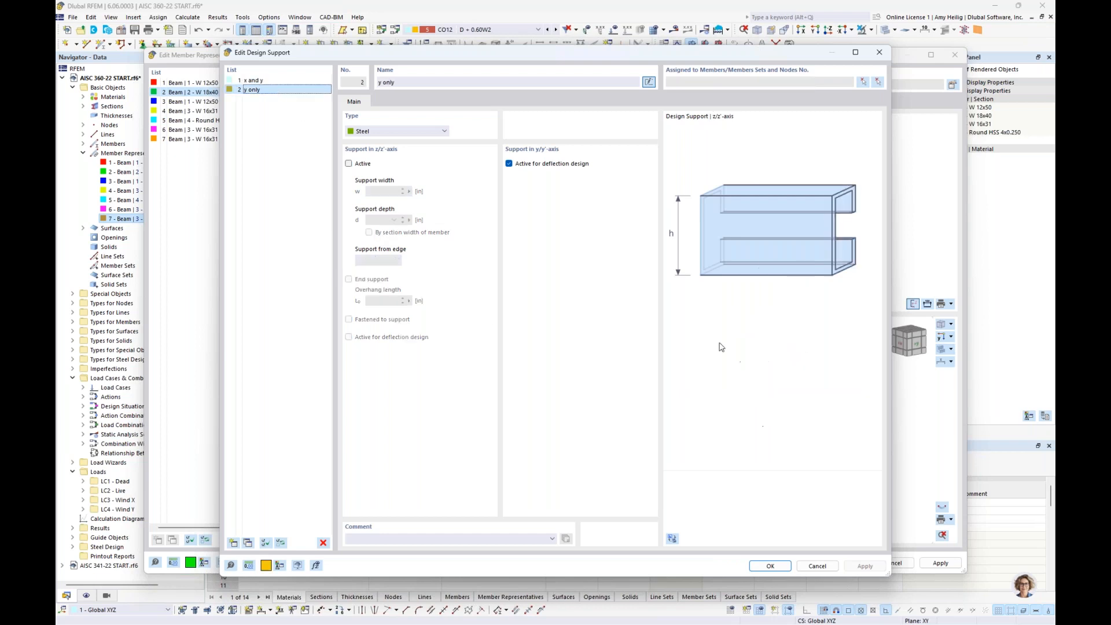
{"action": "left_click", "coordinate": [771, 565]}
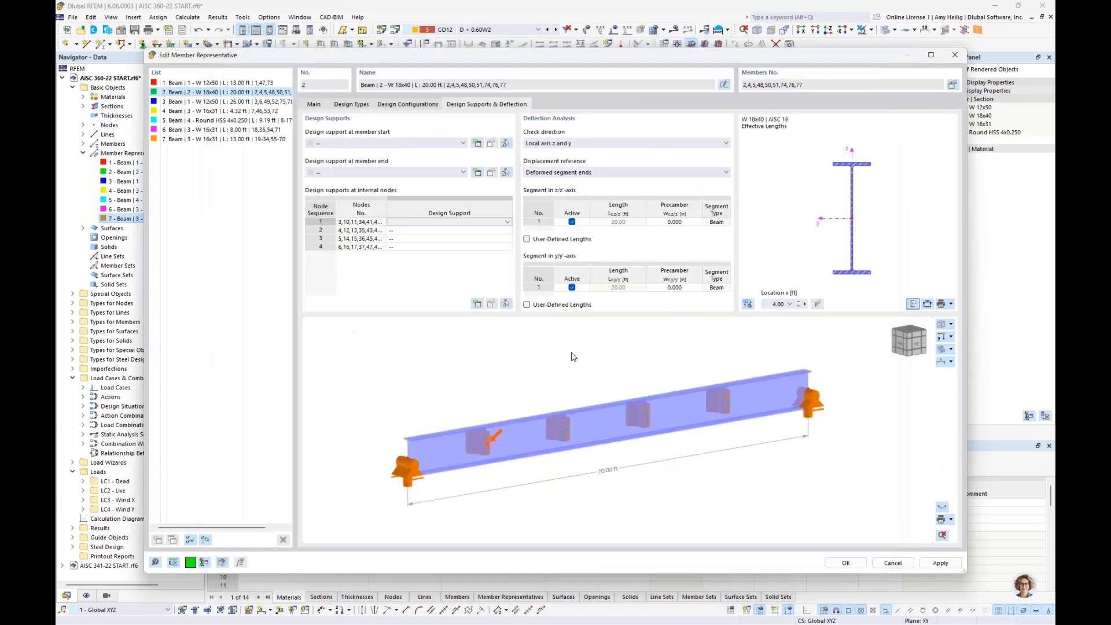
Assign the "y only" design support to all four internal nodes of the W 18x40 girder representative.
{"action": "left_click", "coordinate": [421, 222]}
{"action": "left_click", "coordinate": [413, 248]}
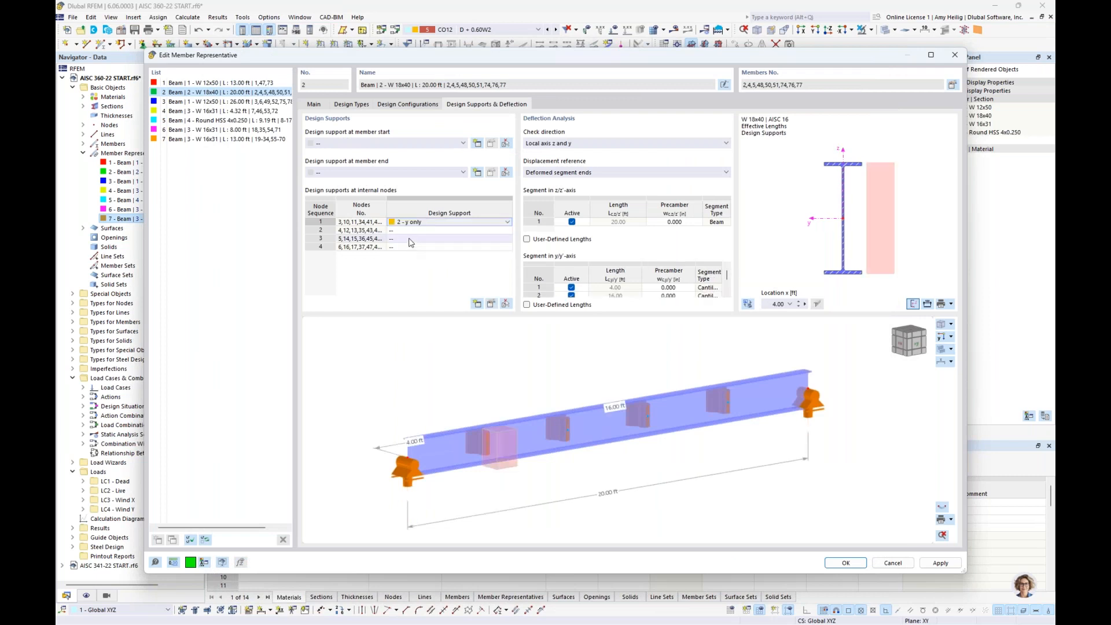
{"action": "key", "text": "Down"}
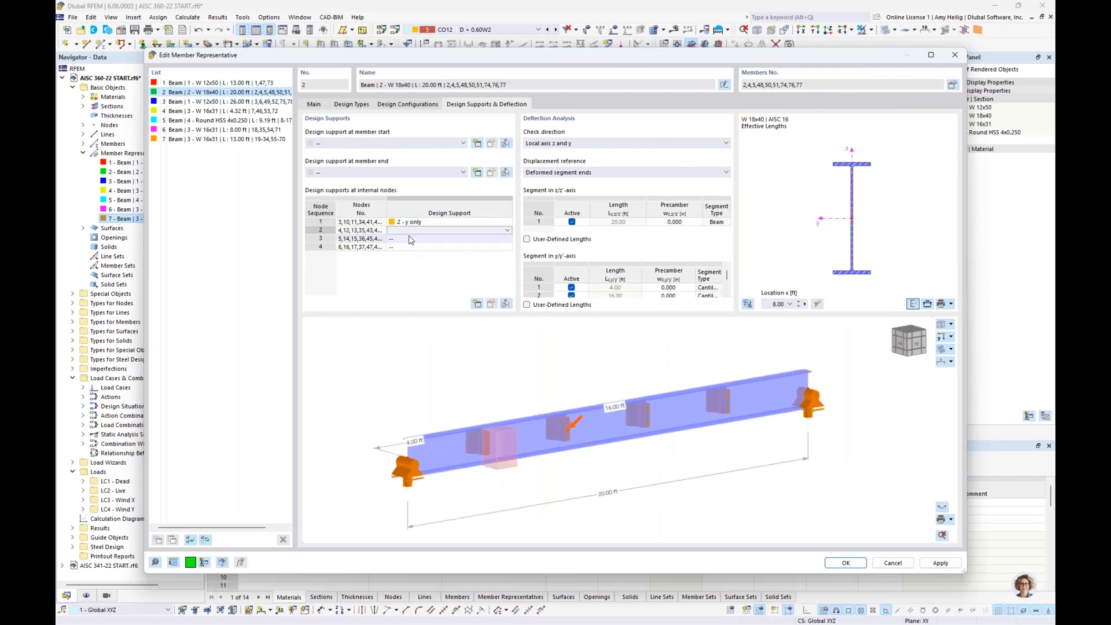
{"action": "key", "text": "F8"}
{"action": "key", "text": "F8"}
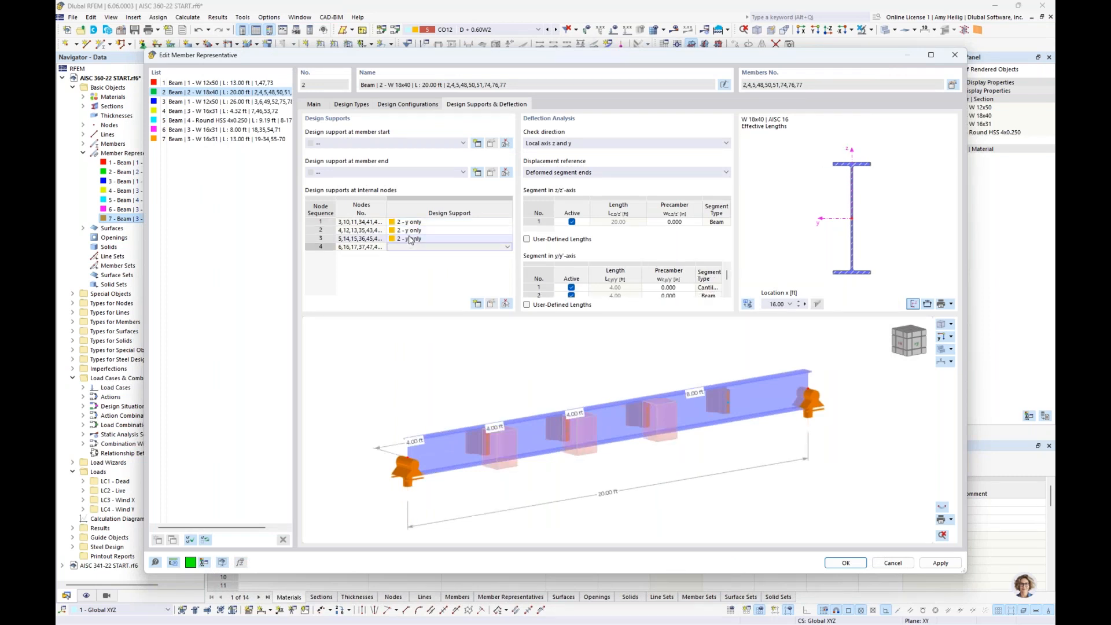
{"action": "key", "text": "F8"}
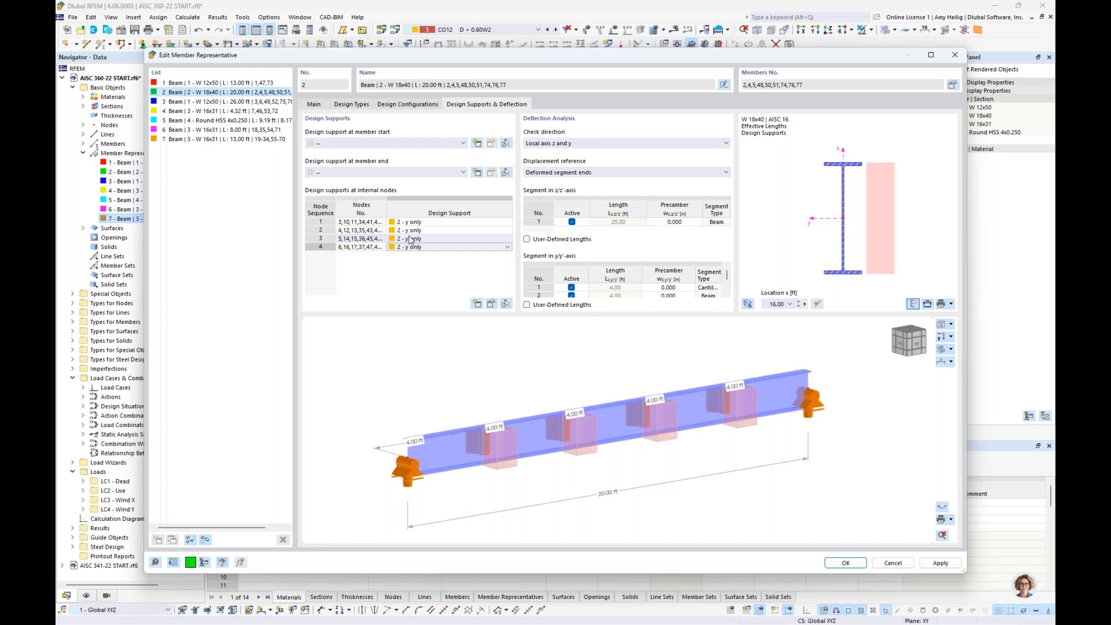
Assign the "x and y" design support to the start and end of the W 18x40 girders and confirm the member representative.
{"action": "mouse_move", "coordinate": [502, 390]}
{"action": "middle_mouse_down", "text": "ctrl"}
{"action": "mouse_move", "coordinate": [581, 389]}
{"action": "mouse_move", "coordinate": [493, 385]}
{"action": "middle_mouse_up", "text": "ctrl"}
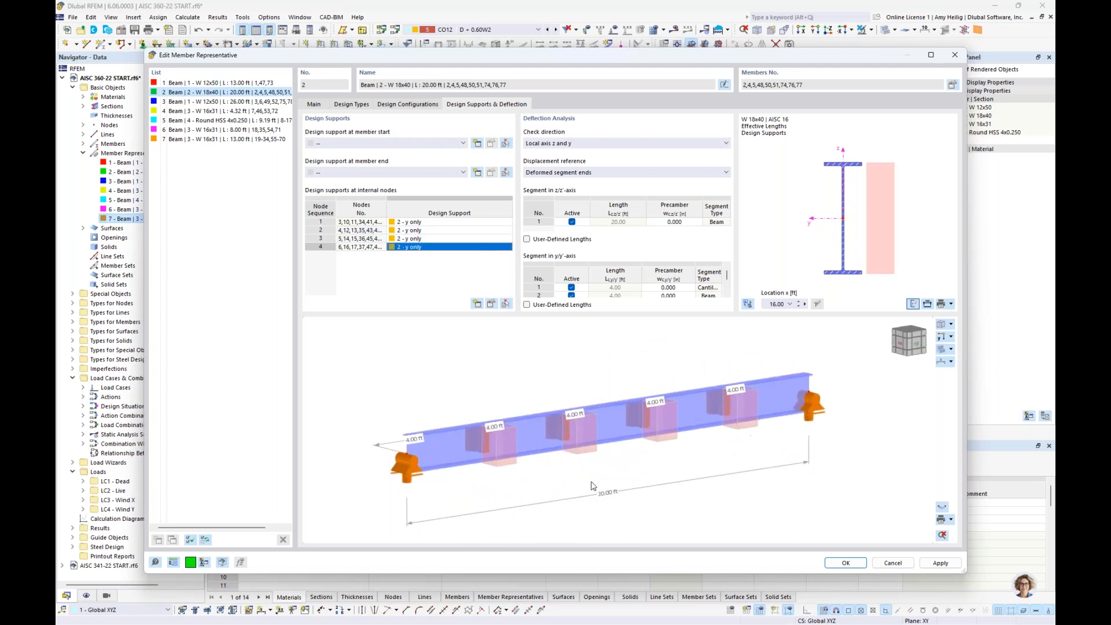
{"action": "left_click", "coordinate": [421, 144]}
{"action": "left_click", "coordinate": [414, 160]}
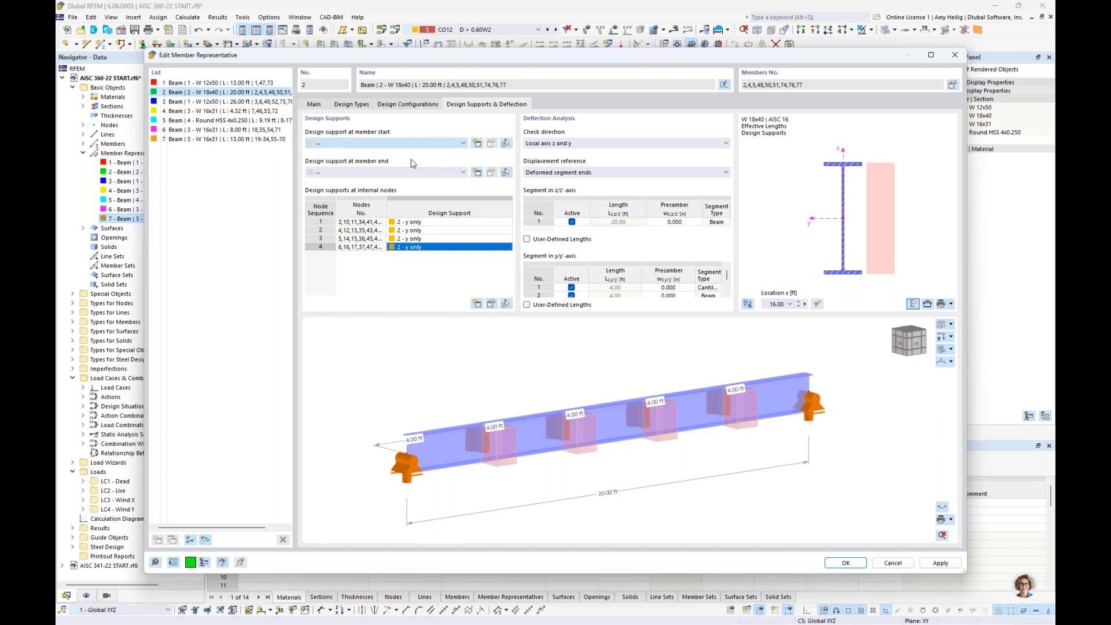
{"action": "left_click", "coordinate": [405, 173]}
{"action": "left_click", "coordinate": [401, 191]}
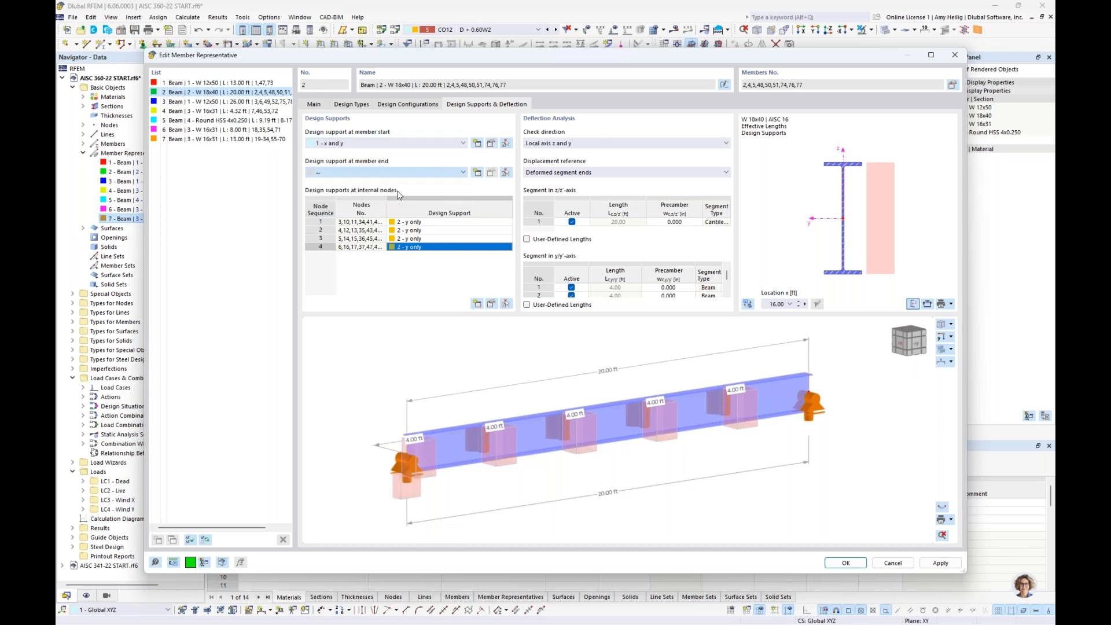
{"action": "middle_click_drag", "start_coordinate": [592, 477], "coordinate": [561, 459]}
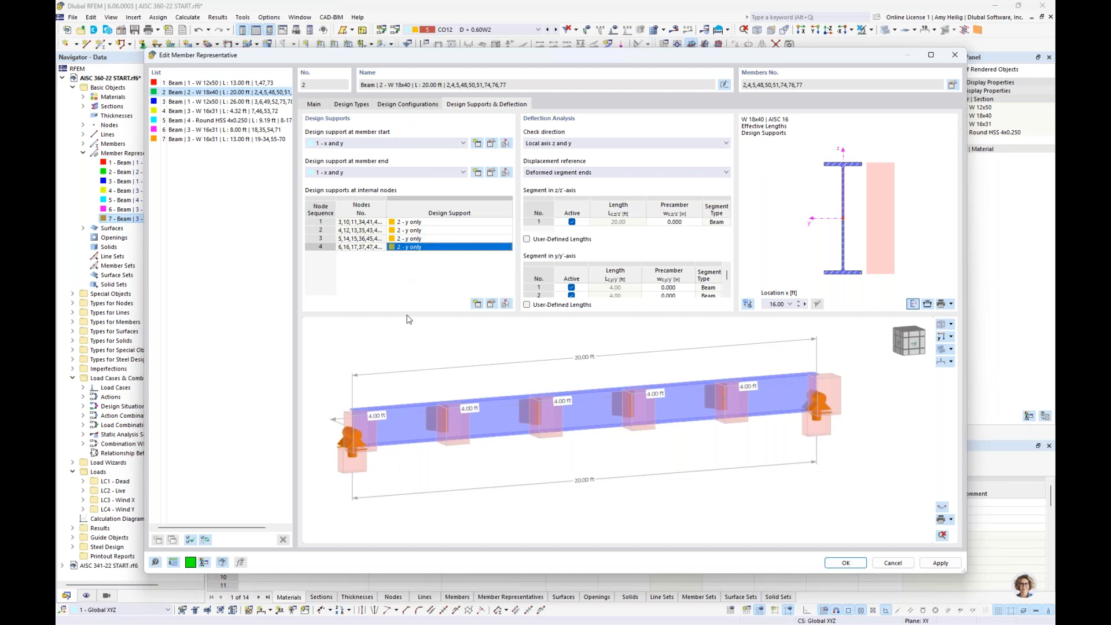
{"action": "left_click", "coordinate": [845, 563]}
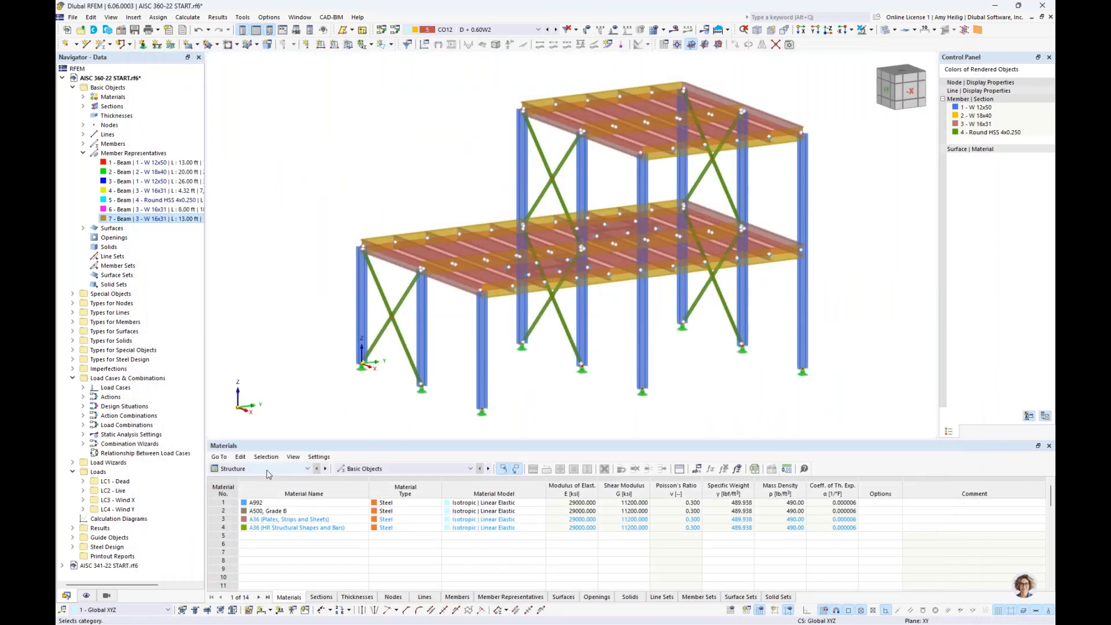
Show the Steel Design input data for the design situations in an enlarged table area.
{"action": "left_click", "coordinate": [268, 470]}
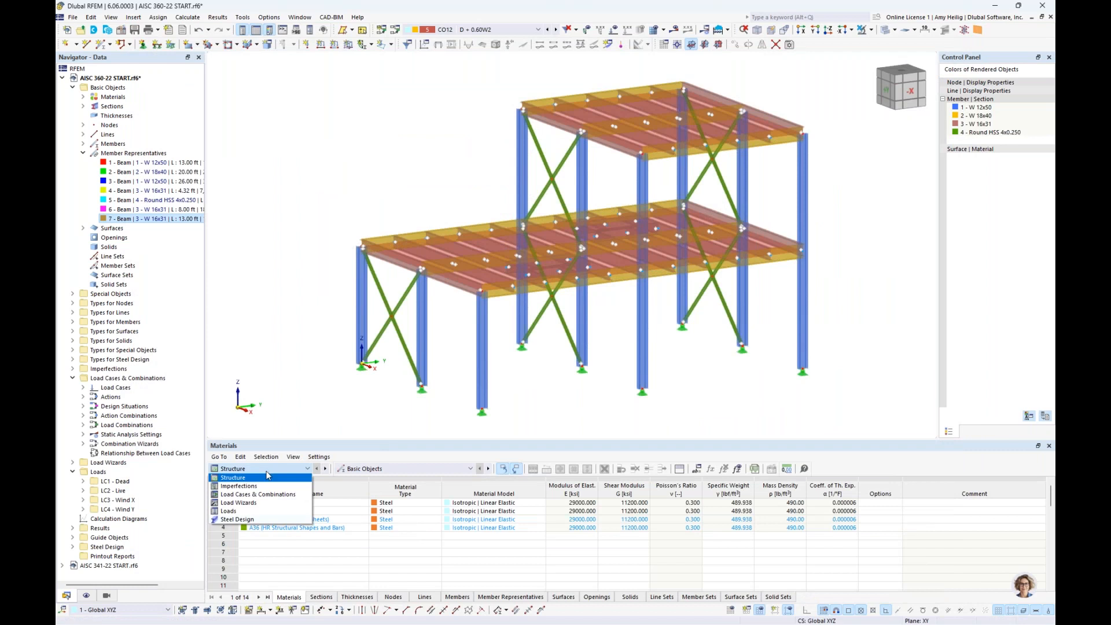
{"action": "left_click", "coordinate": [253, 520]}
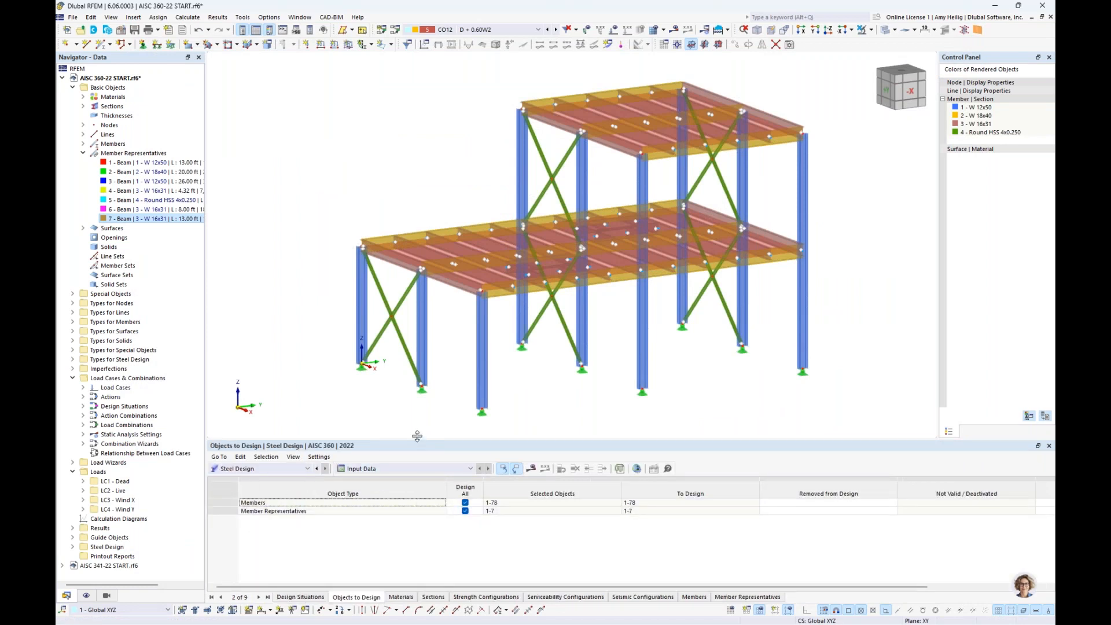
{"action": "left_click_drag", "start_coordinate": [414, 440], "coordinate": [415, 399]}
{"action": "left_click", "coordinate": [300, 597]}
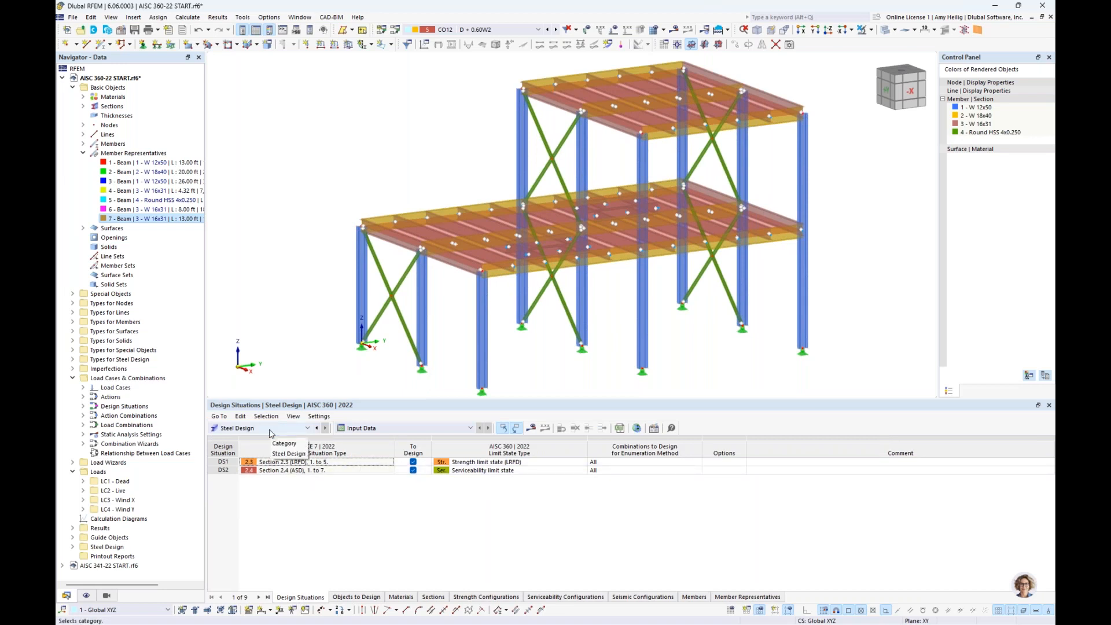
Review the limit state type options for design situations DS1 and DS2, leaving the assigned types as they are.
{"action": "left_click", "coordinate": [525, 462]}
{"action": "left_click", "coordinate": [525, 462]}
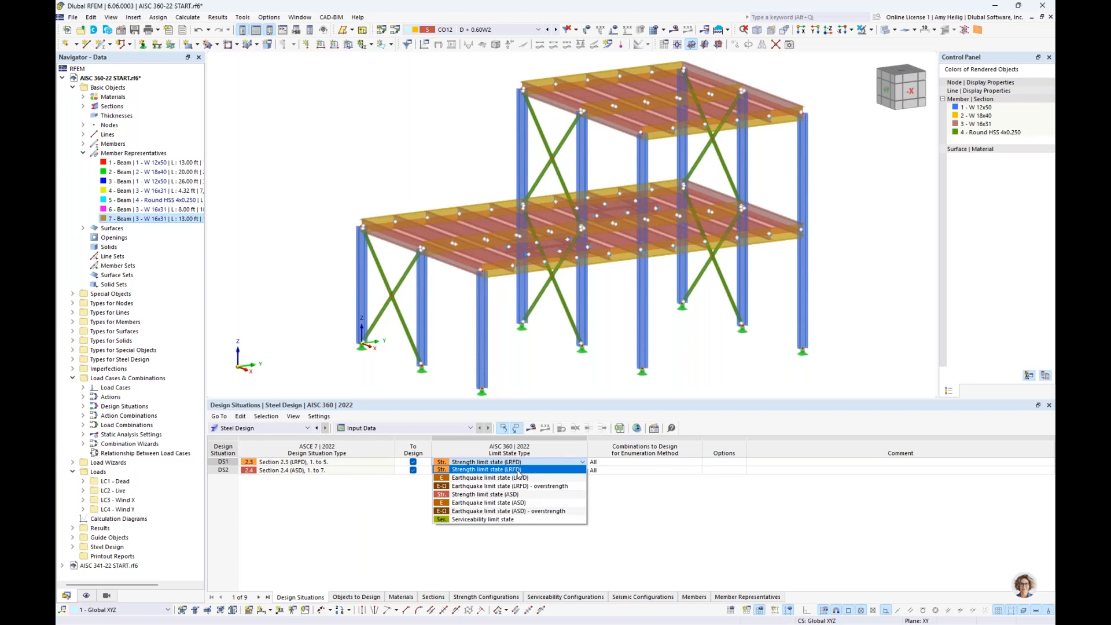
{"action": "left_click", "coordinate": [362, 523]}
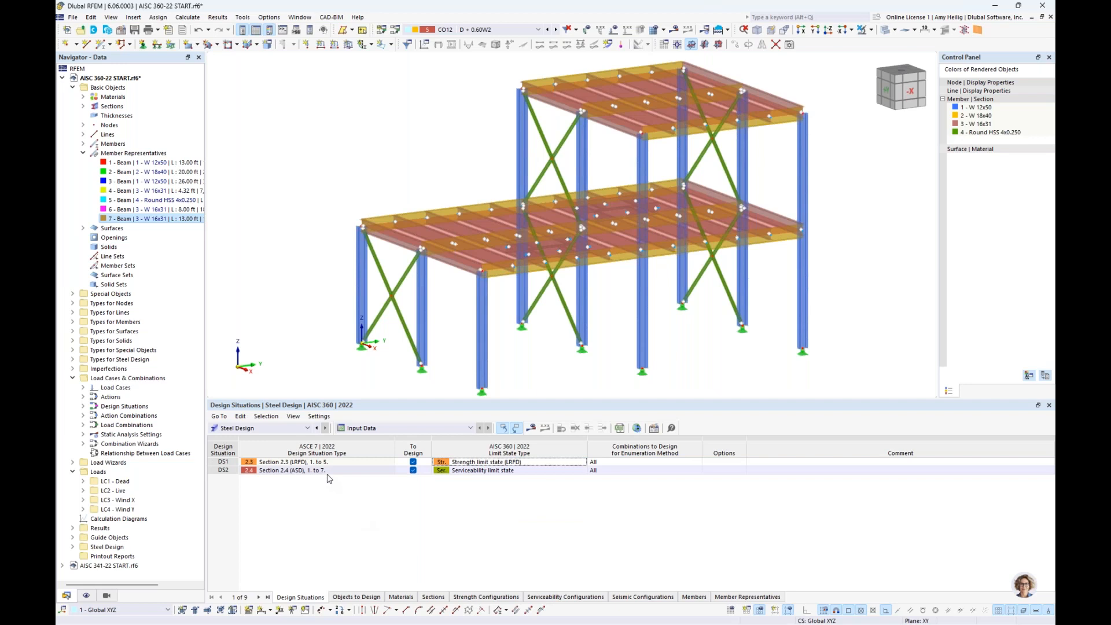
{"action": "left_click", "coordinate": [521, 471]}
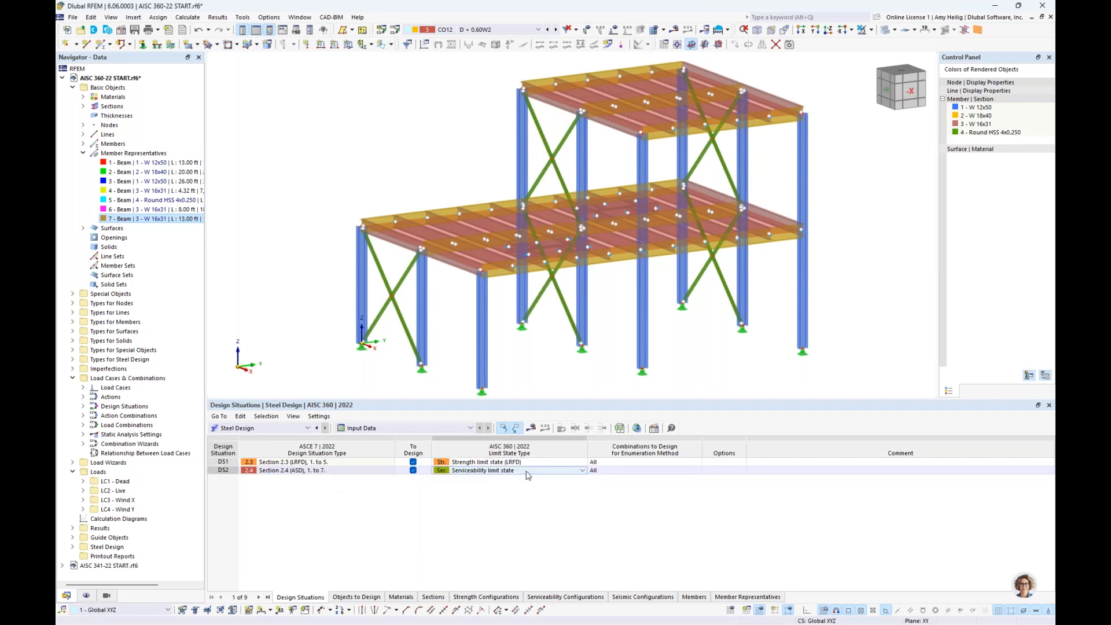
{"action": "left_click", "coordinate": [515, 470]}
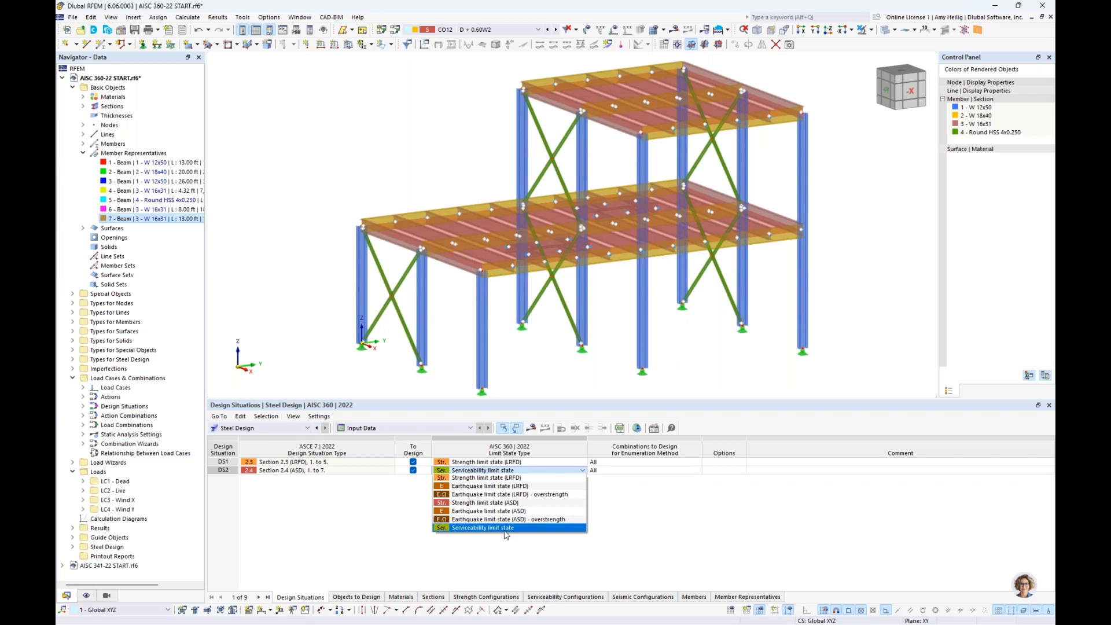
{"action": "left_click", "coordinate": [502, 555]}
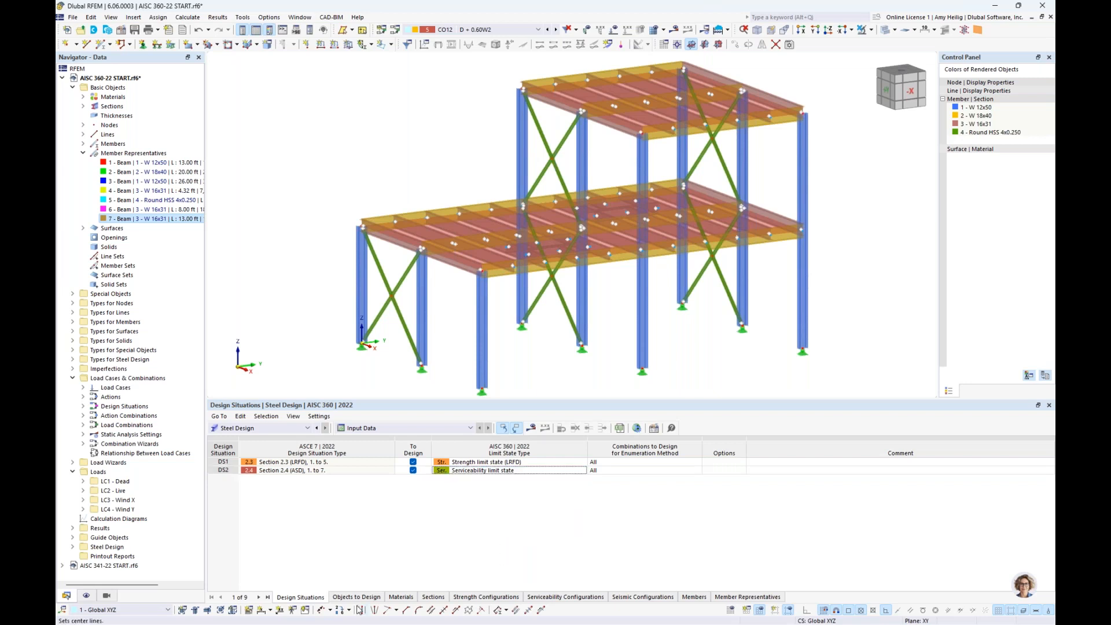
Check the objects selected for design and run the steel design calculation.
{"action": "left_click", "coordinate": [364, 600]}
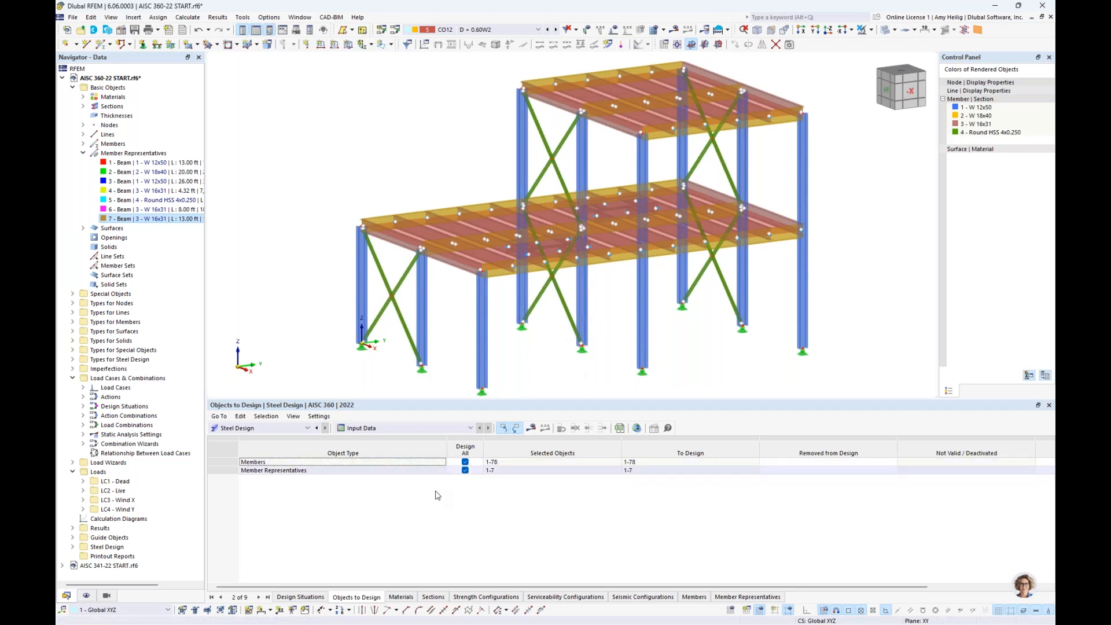
{"action": "left_click", "coordinate": [532, 429]}
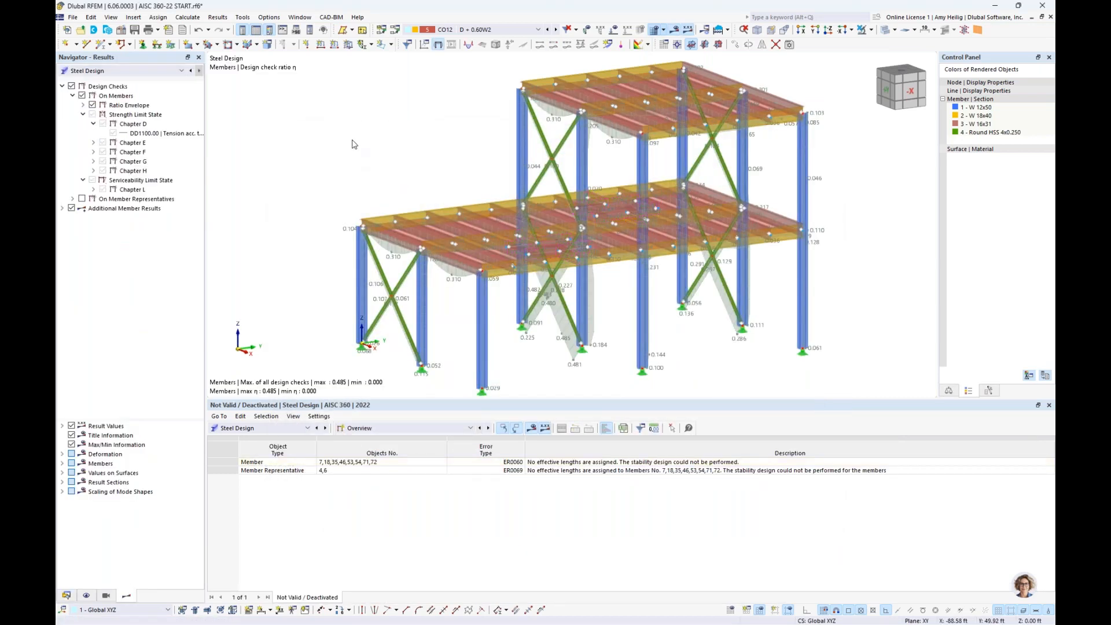
{"action": "scroll", "coordinate": [395, 216], "scroll_direction": "down", "scroll_amount": 1}
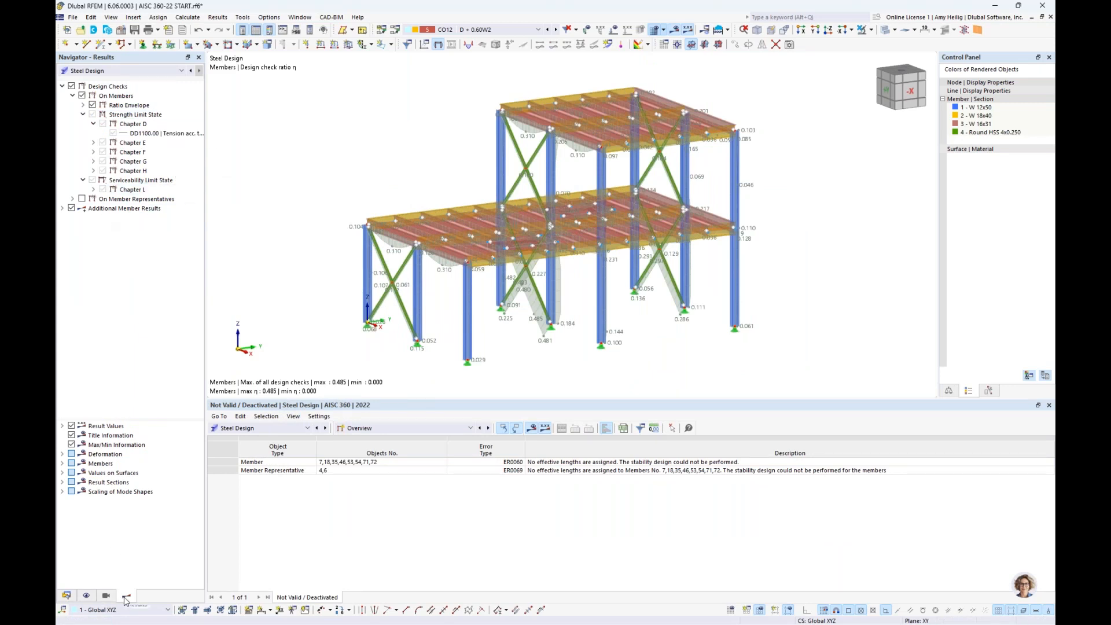
Switch the displayed results from Steel Design to Static Analysis to show the model's global deformations.
{"action": "left_click", "coordinate": [159, 71]}
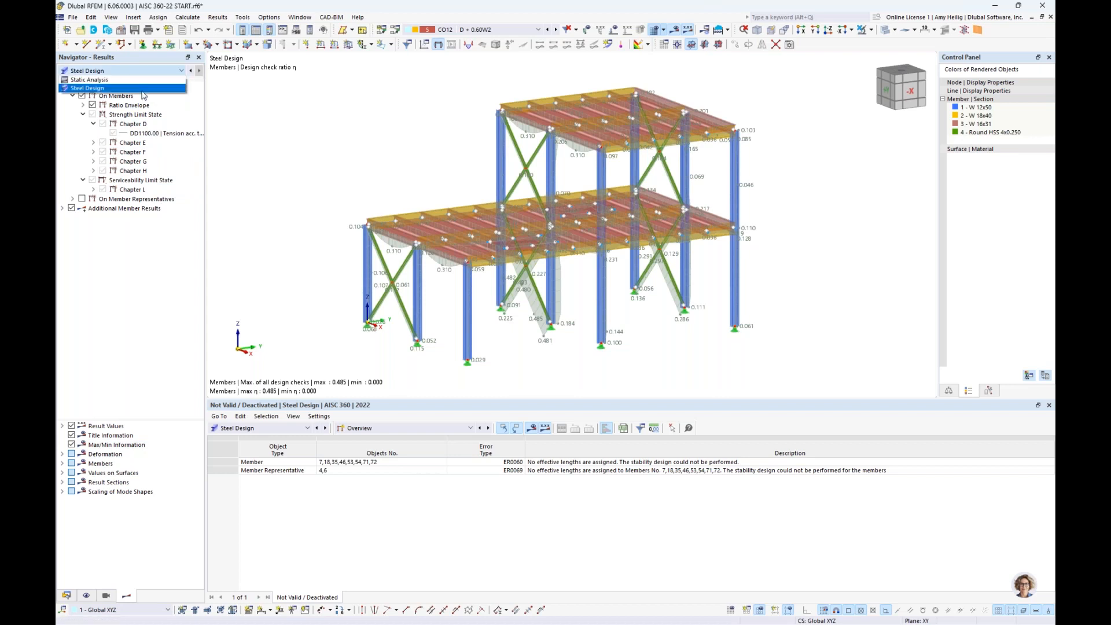
{"action": "left_click", "coordinate": [144, 80]}
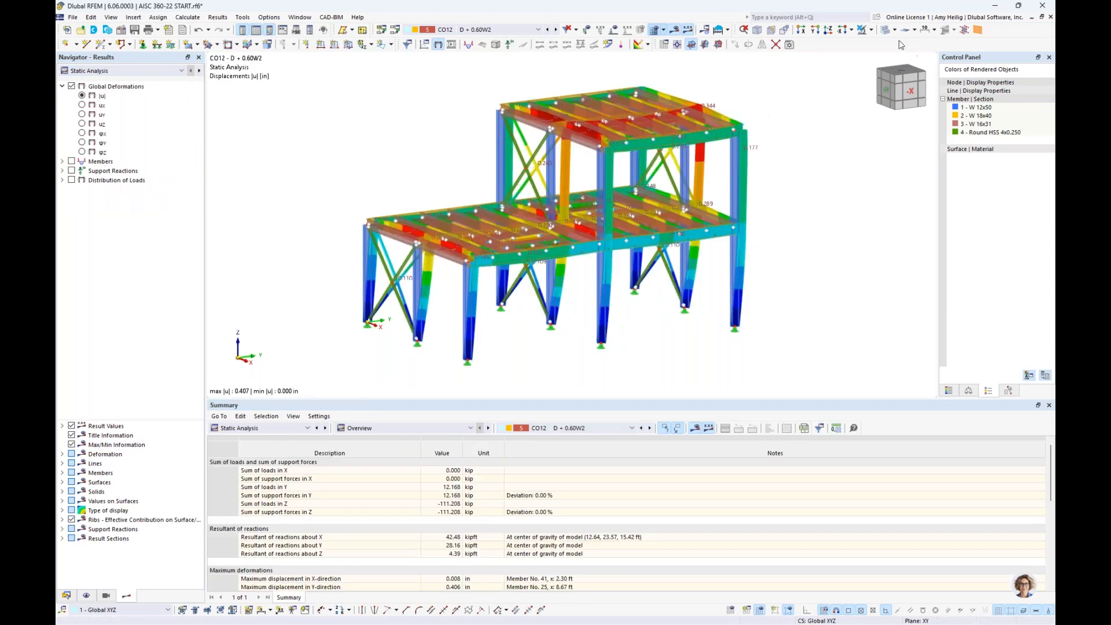
{"action": "scroll", "coordinate": [779, 211], "scroll_direction": "down", "scroll_amount": 2}
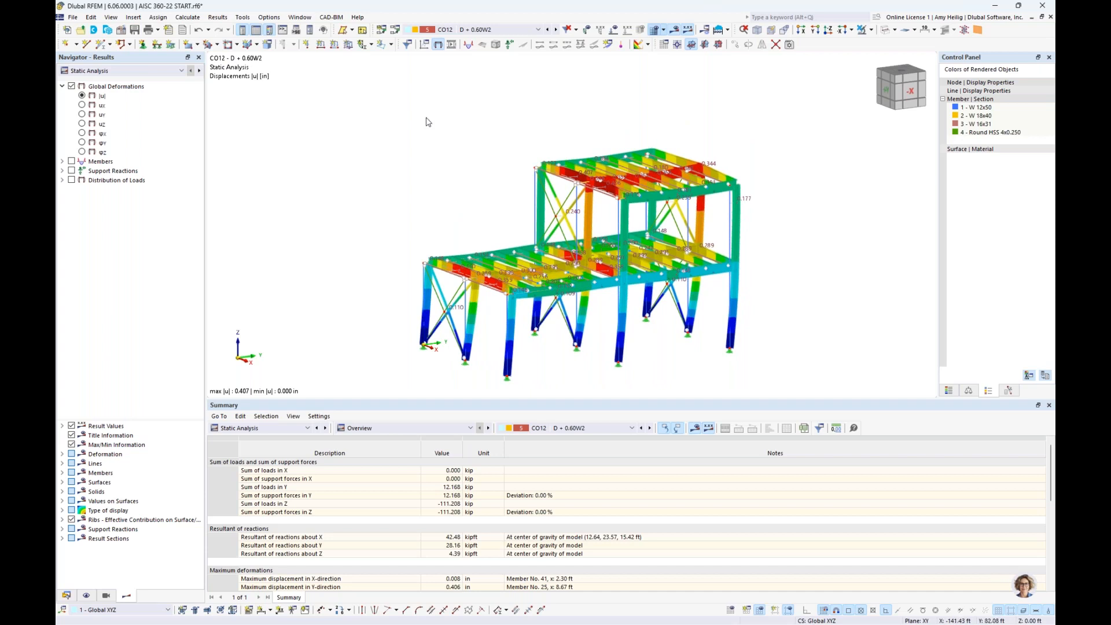
Step through the load combinations and display the global deformations for CO4 (1.20D + L + W2).
{"action": "left_click", "coordinate": [520, 33]}
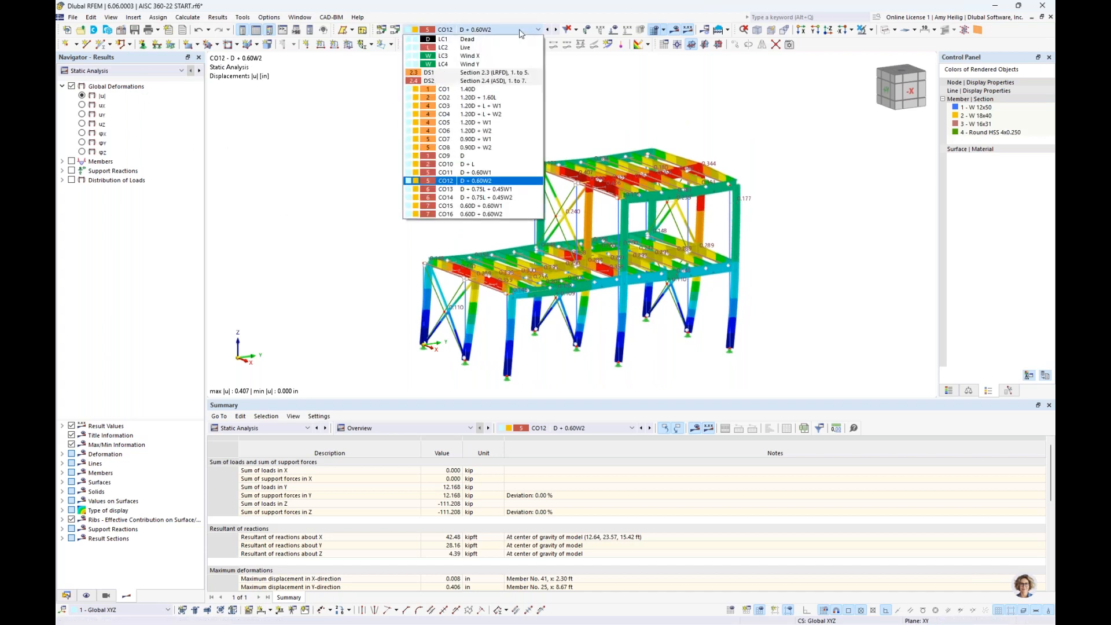
{"action": "left_click", "coordinate": [493, 92]}
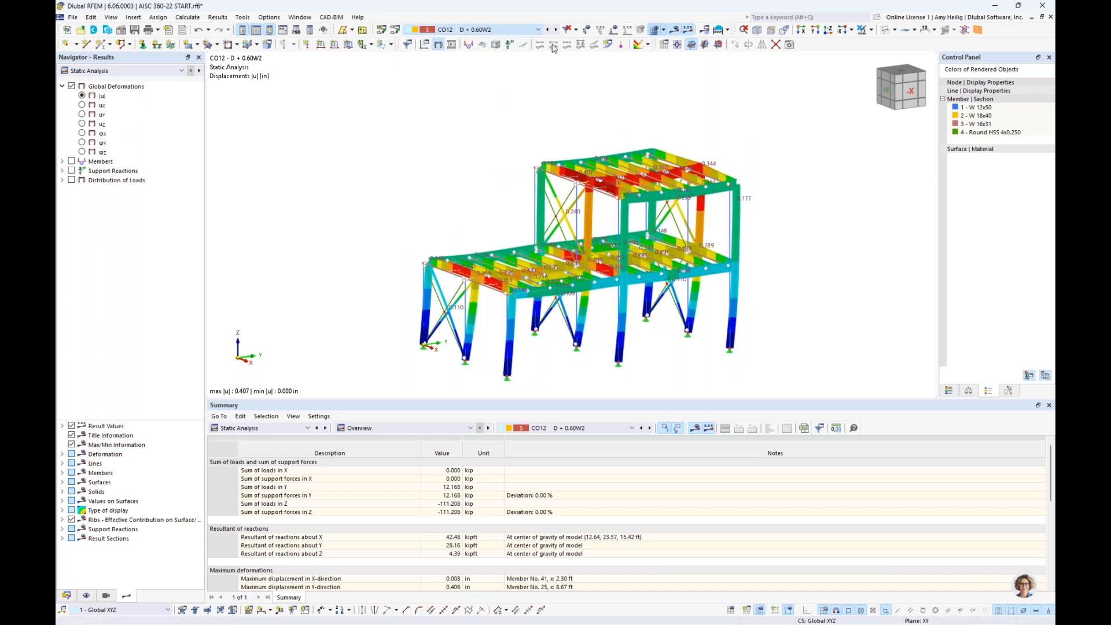
{"action": "left_click", "coordinate": [557, 30]}
{"action": "left_click", "coordinate": [557, 30]}
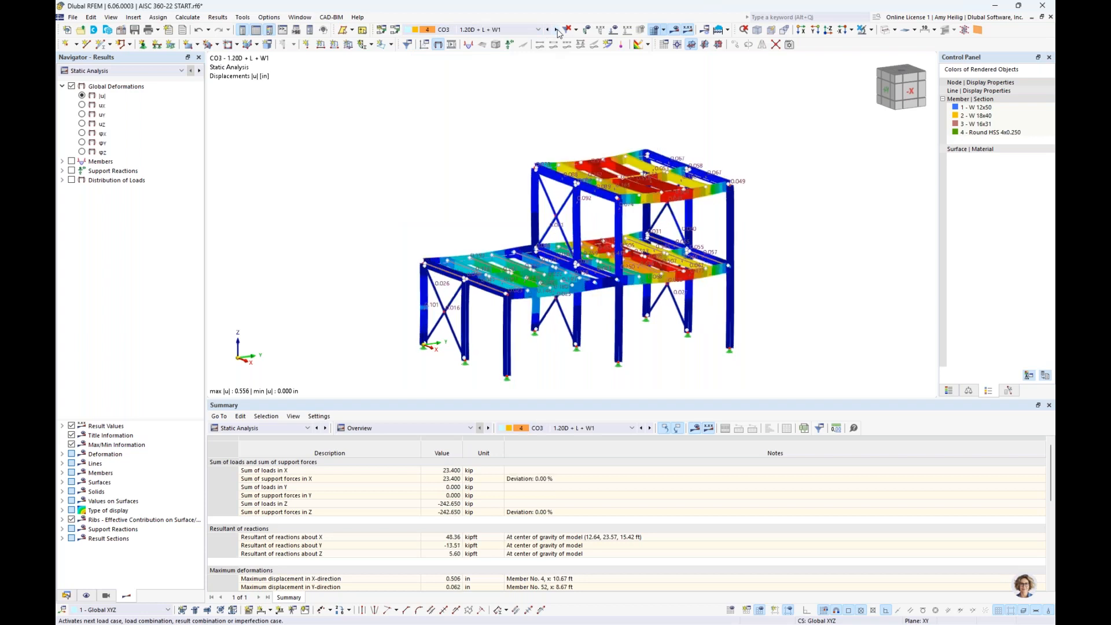
{"action": "left_click", "coordinate": [557, 30]}
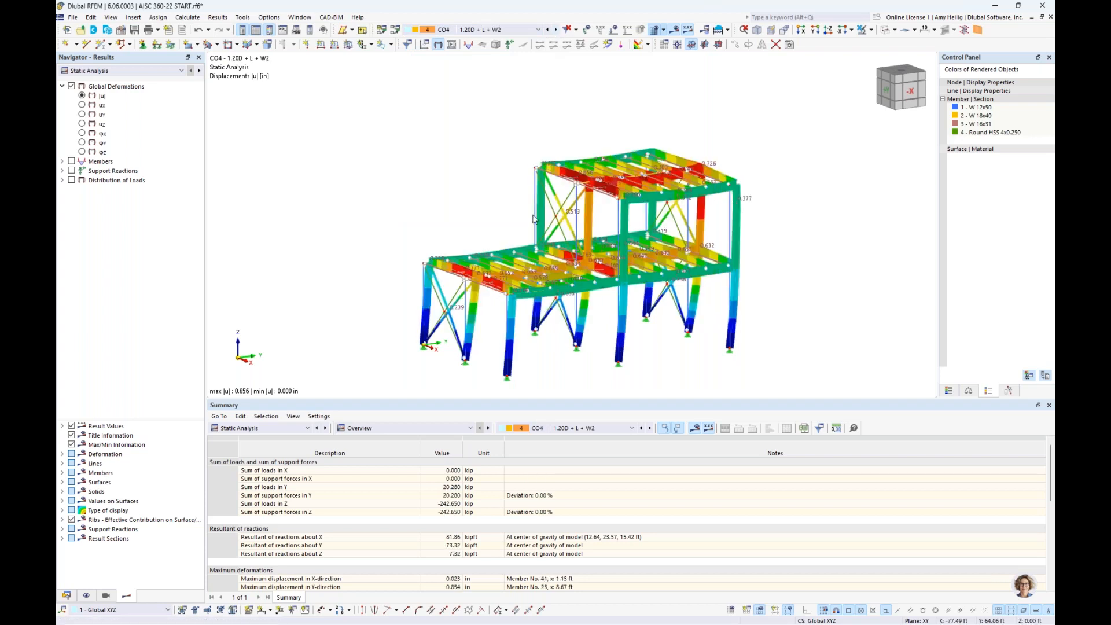
{"action": "scroll", "coordinate": [516, 199], "scroll_direction": "up", "scroll_amount": 2}
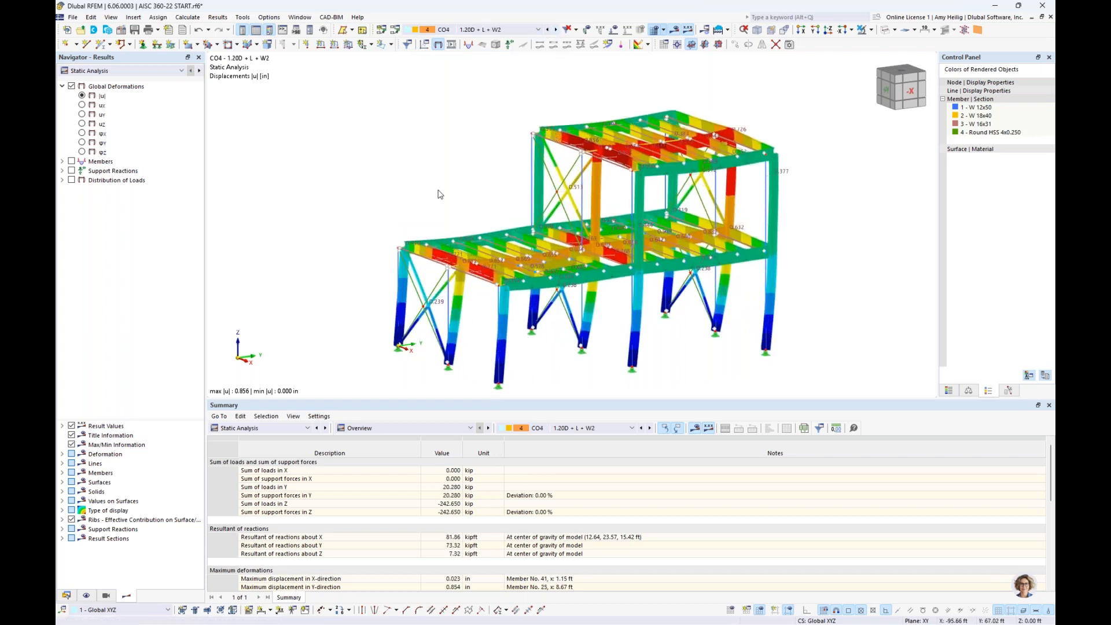
Display the member internal forces on the model, viewing shear Vz and ending with moment My.
{"action": "left_click", "coordinate": [62, 162]}
{"action": "left_click", "coordinate": [71, 161]}
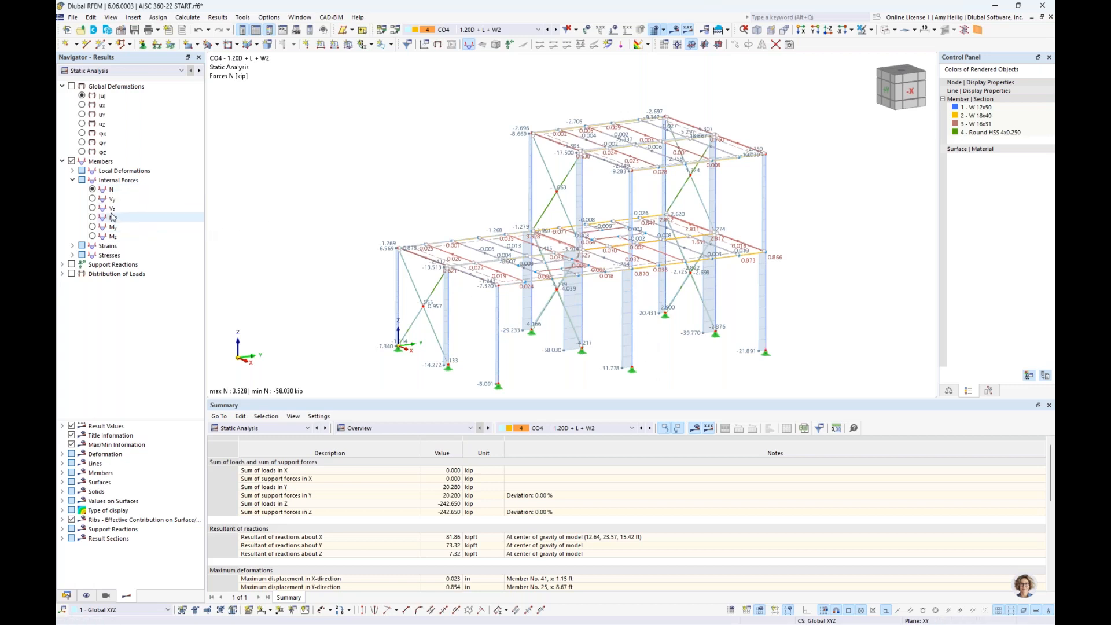
{"action": "left_click", "coordinate": [92, 208]}
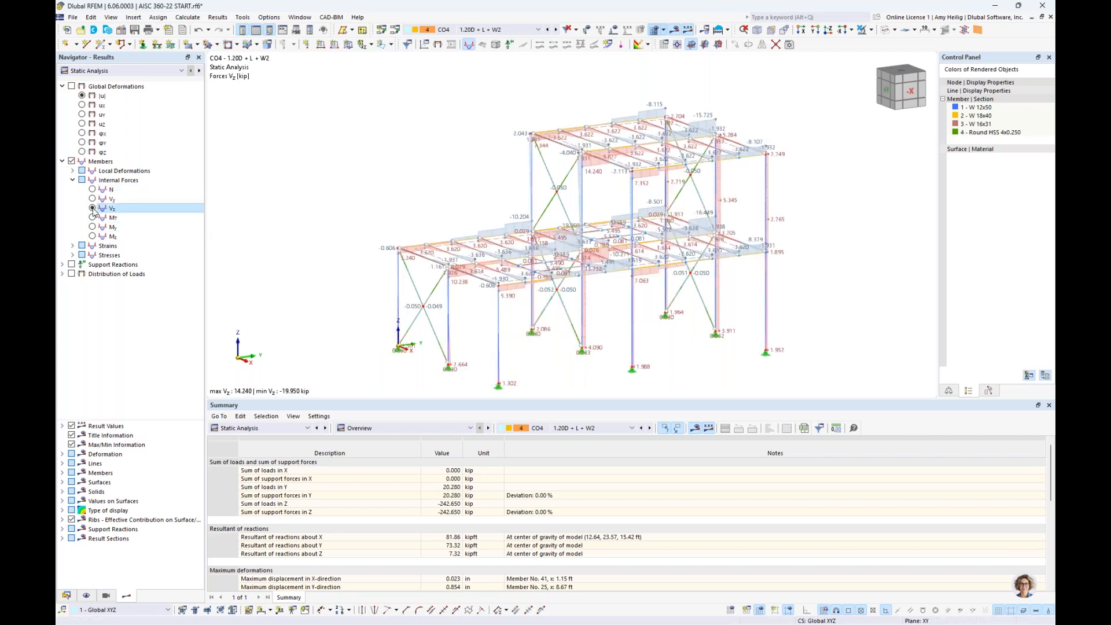
{"action": "left_click", "coordinate": [92, 227]}
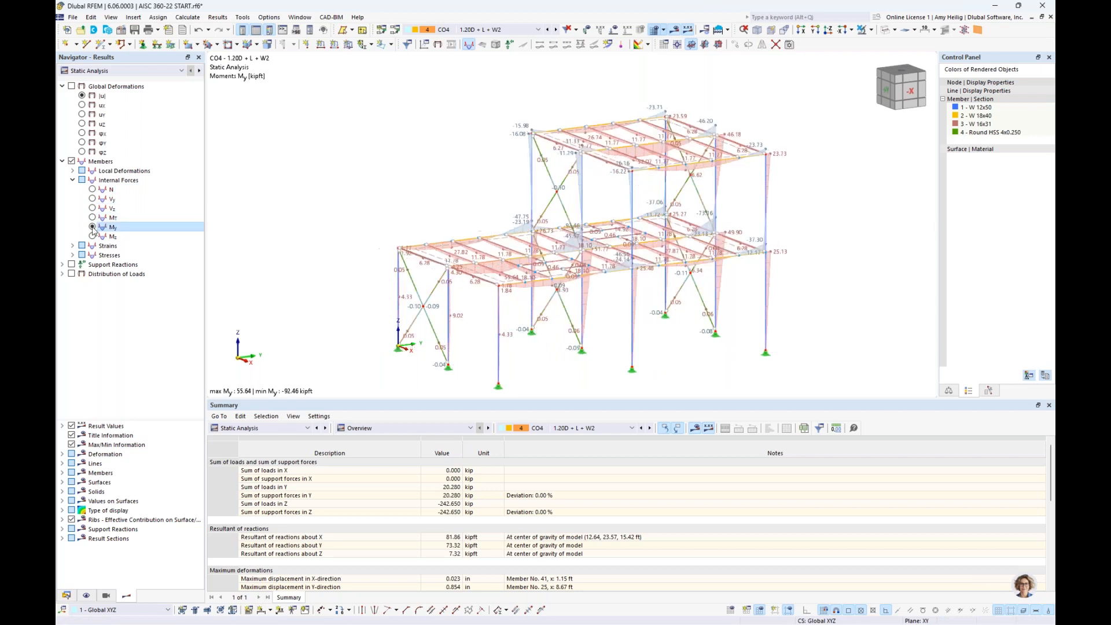
{"action": "scroll", "coordinate": [640, 356], "scroll_direction": "up", "scroll_amount": 1}
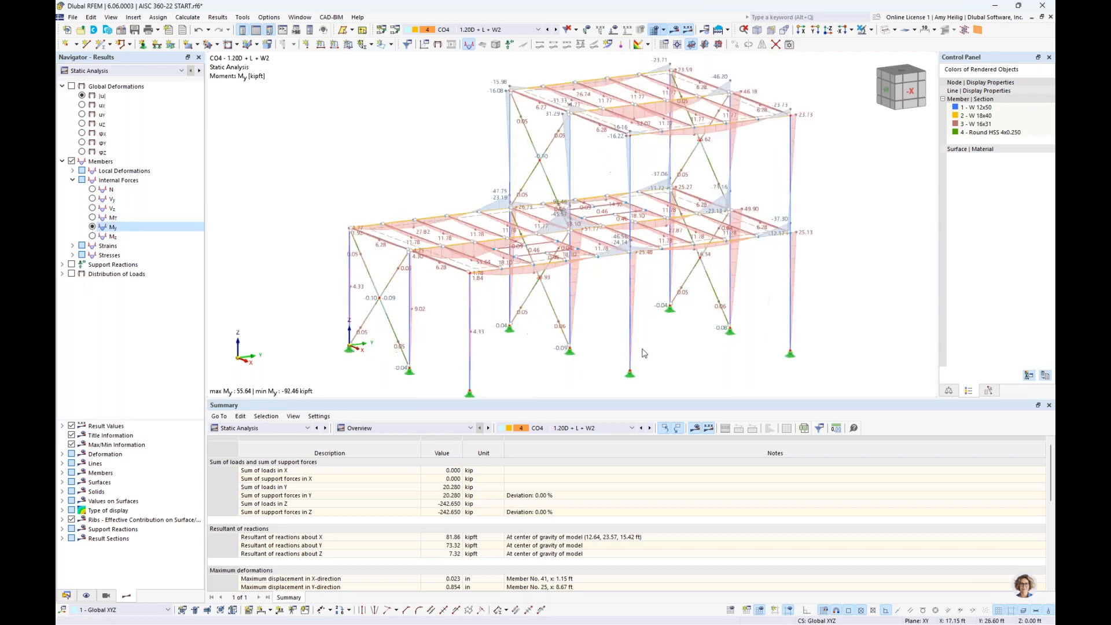
Review the result diagrams of the lower floor's front edge beam (member 74) with N and Vz added, and close them.
{"action": "right_click", "coordinate": [614, 261]}
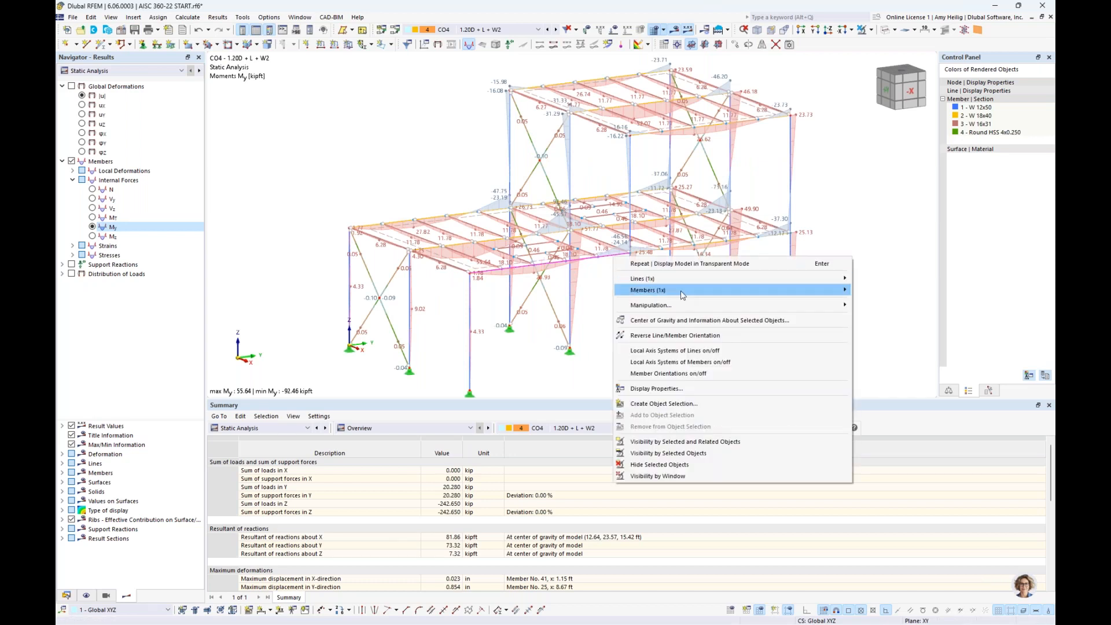
{"action": "mouse_move", "coordinate": [682, 296]}
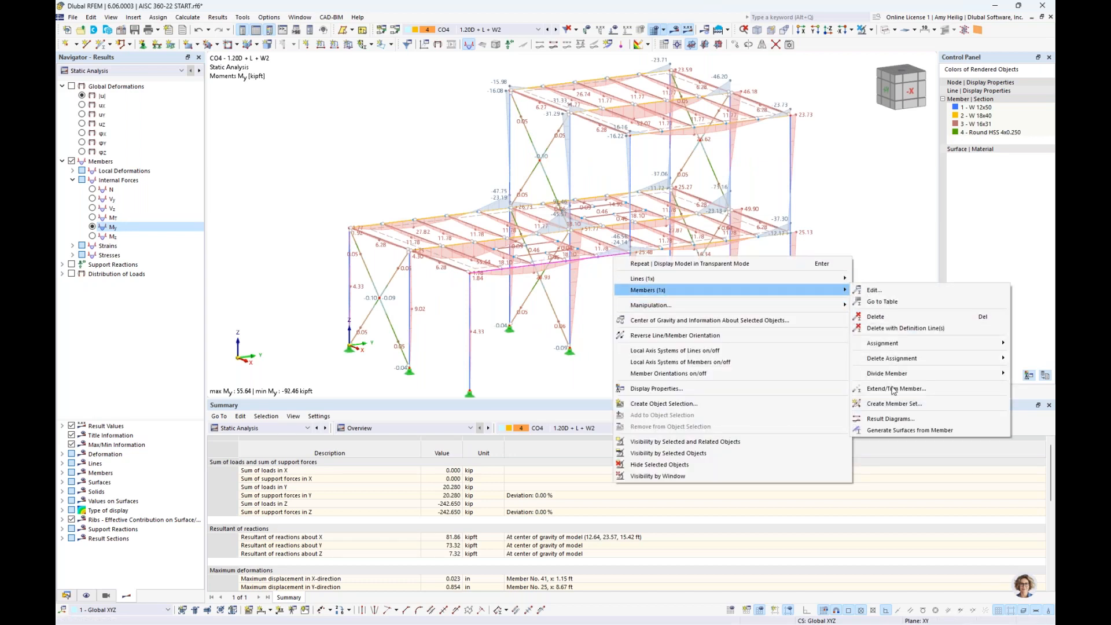
{"action": "left_click", "coordinate": [884, 422]}
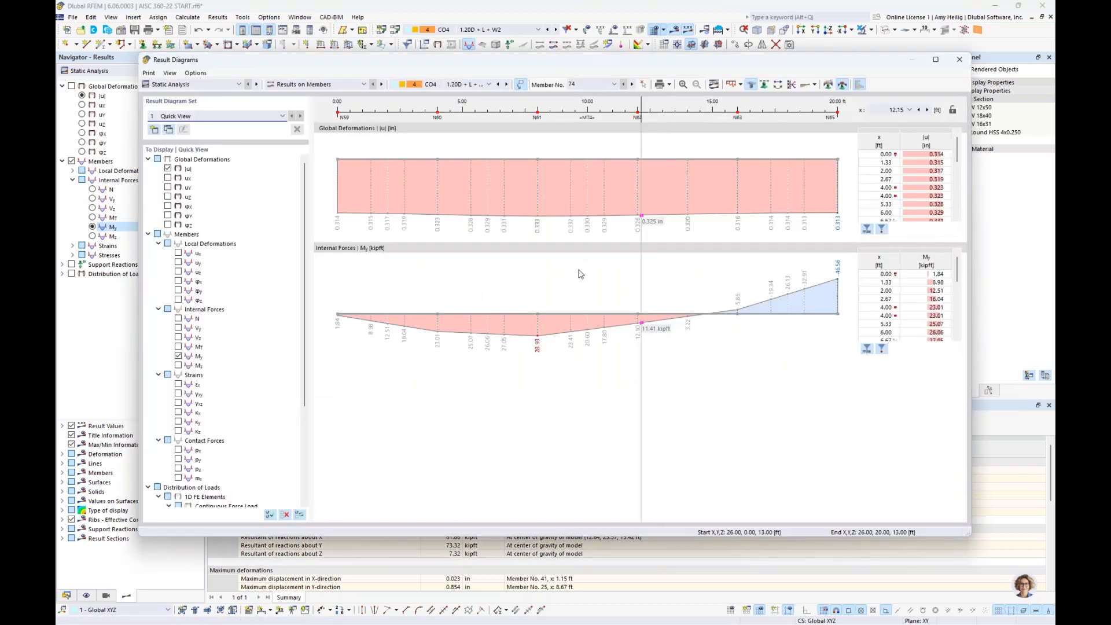
{"action": "left_click", "coordinate": [178, 318]}
{"action": "left_click", "coordinate": [178, 337]}
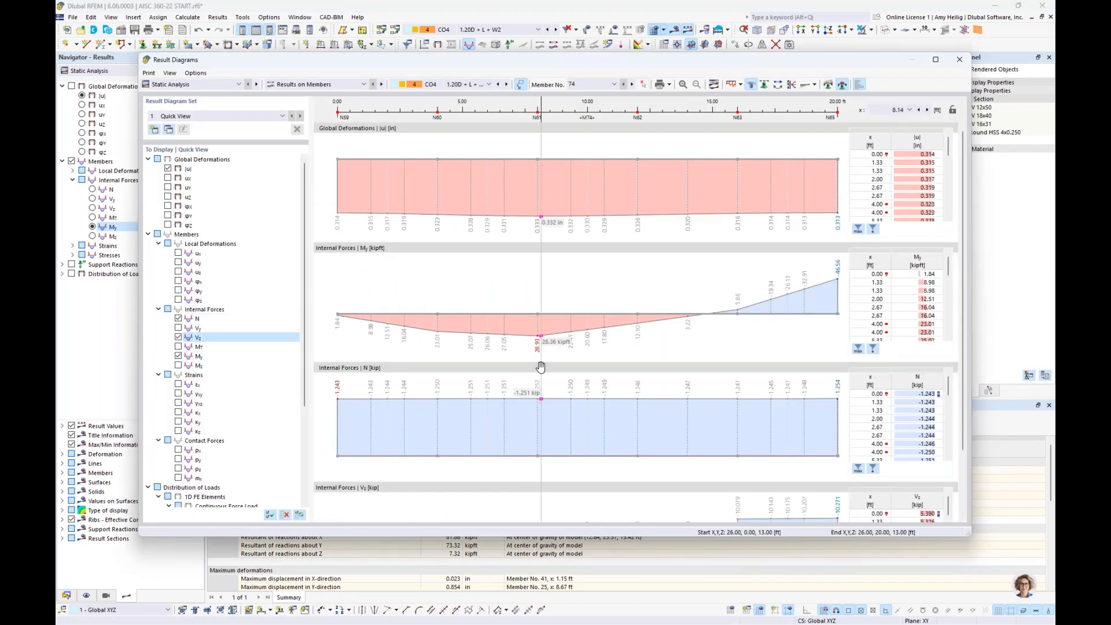
{"action": "left_click", "coordinate": [450, 85]}
{"action": "left_click", "coordinate": [450, 85]}
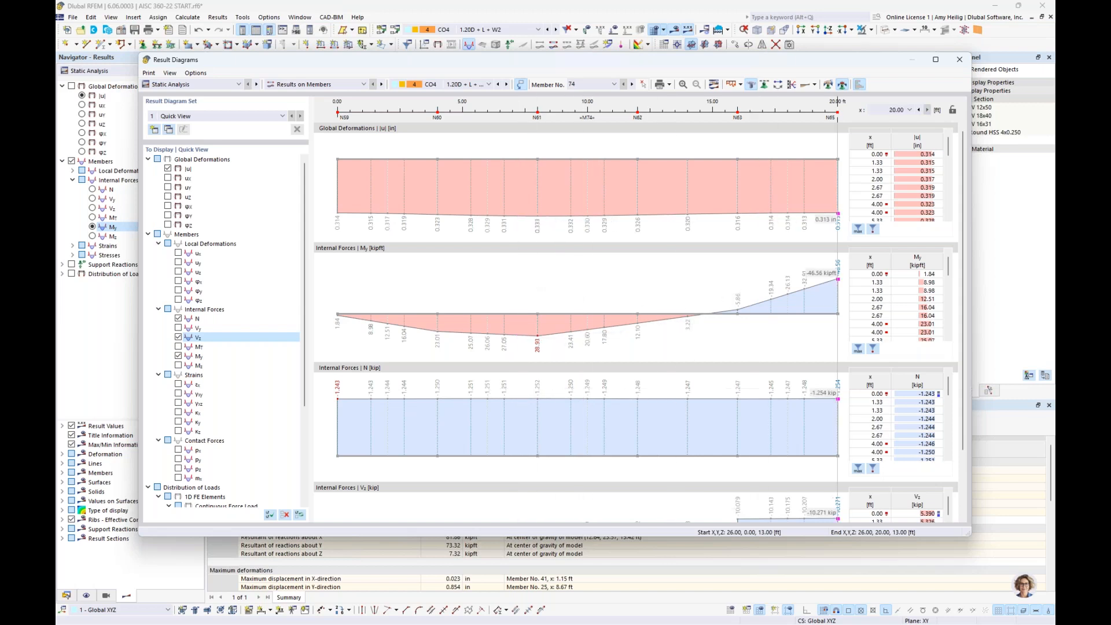
{"action": "left_click", "coordinate": [959, 60]}
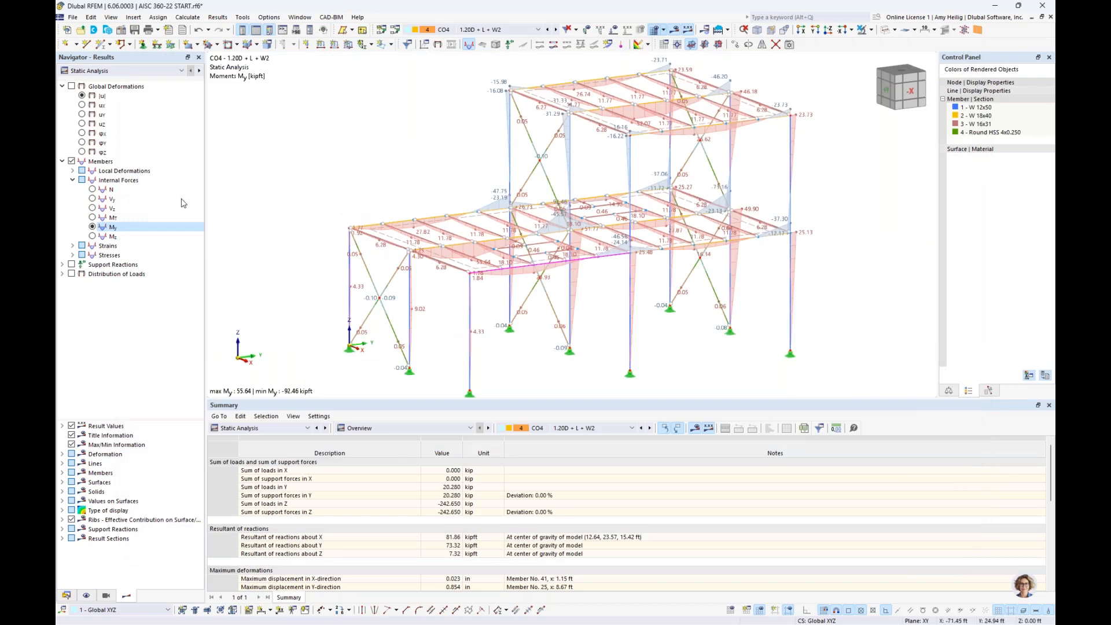
Toggle the support reactions display on and off, and list the static analysis results by member in the table.
{"action": "left_click", "coordinate": [71, 265]}
{"action": "left_click", "coordinate": [71, 264]}
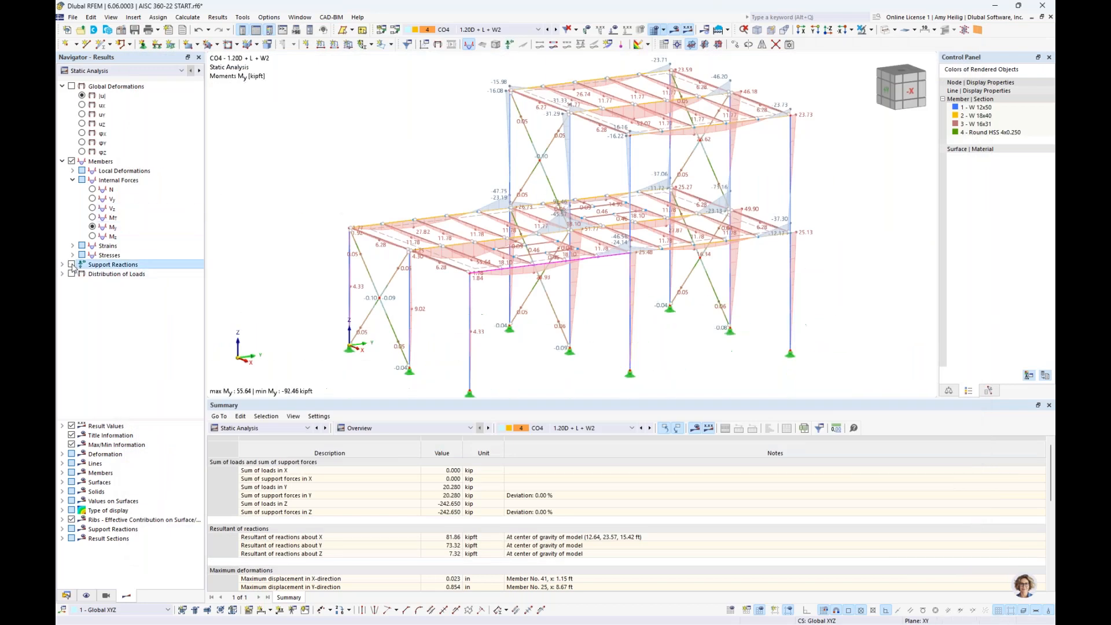
{"action": "left_click", "coordinate": [393, 429]}
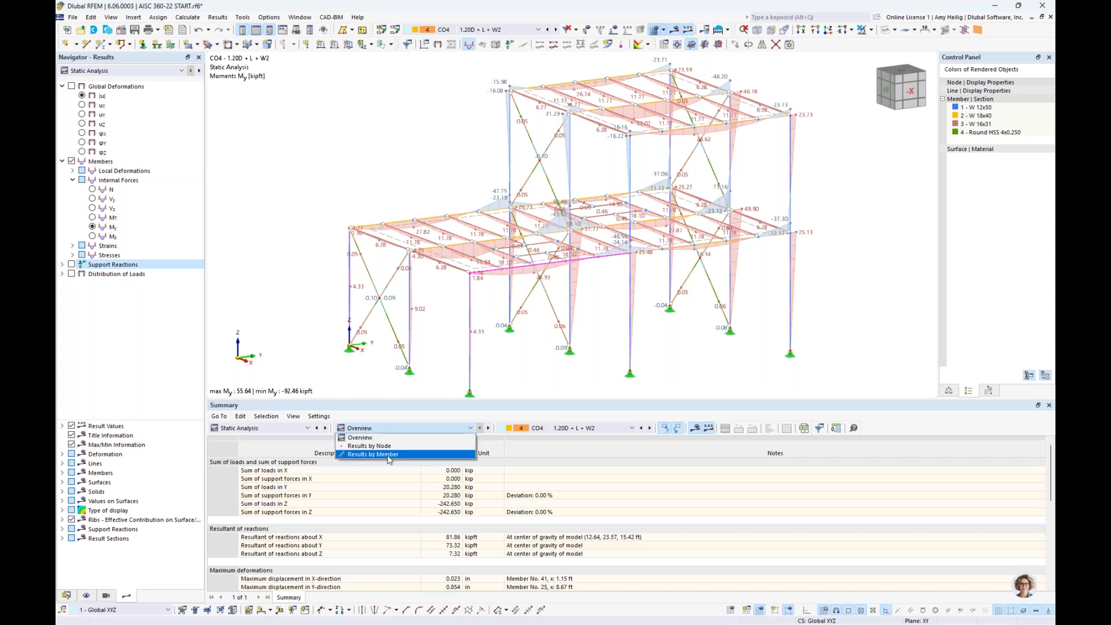
{"action": "left_click", "coordinate": [389, 455]}
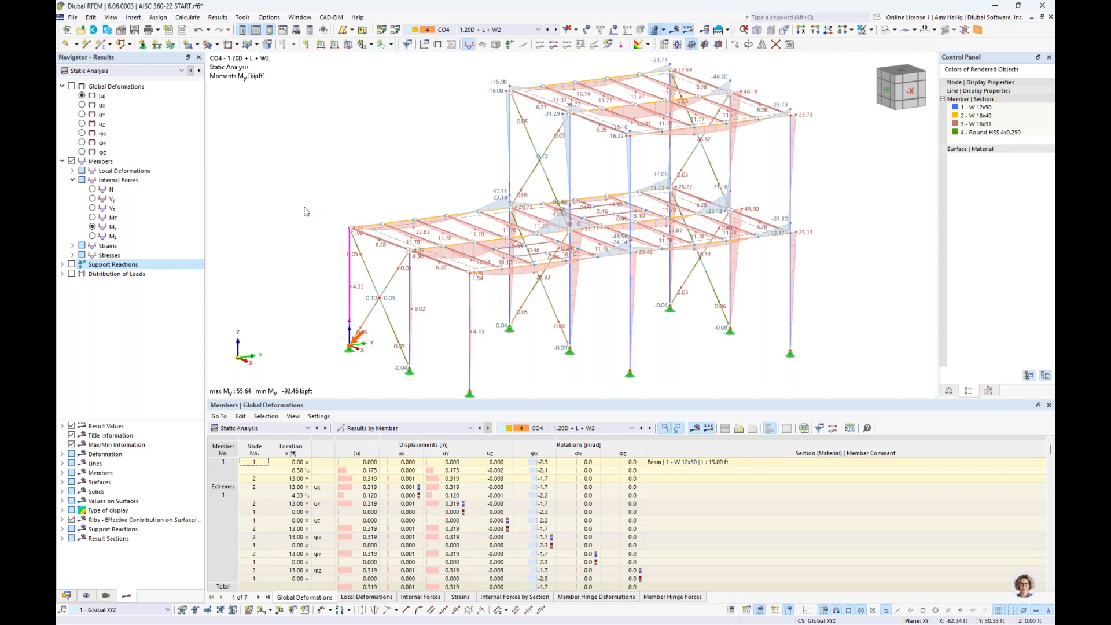
Switch back to the Steel Design results and list the design ratios by member in an enlarged table.
{"action": "left_click", "coordinate": [159, 77]}
{"action": "left_click", "coordinate": [152, 91]}
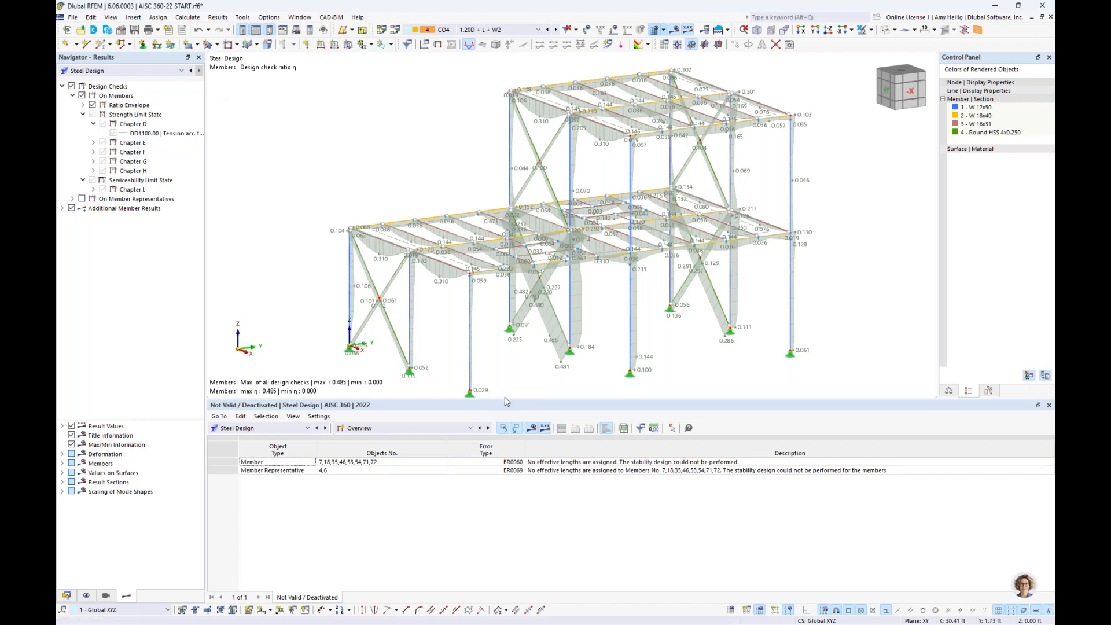
{"action": "left_click_drag", "start_coordinate": [507, 401], "coordinate": [507, 355]}
{"action": "left_click", "coordinate": [426, 382]}
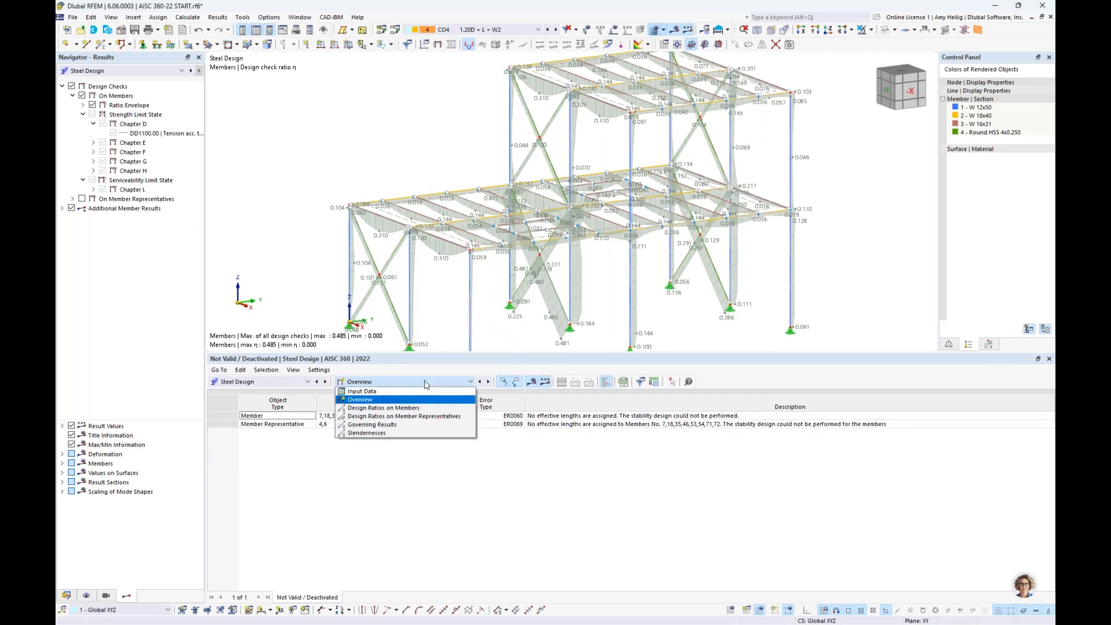
{"action": "left_click", "coordinate": [416, 408]}
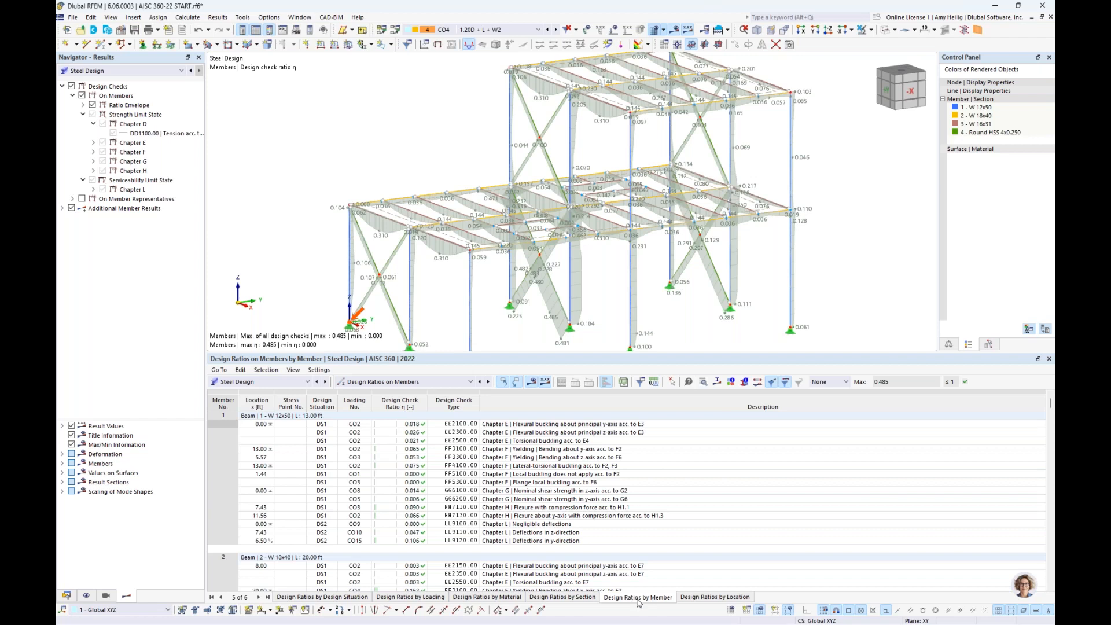
Inspect member 1's torsional buckling (E4) and lateral-torsional buckling (F2, F3) checks, and enlarge the results table further.
{"action": "scroll", "coordinate": [631, 198], "scroll_direction": "down", "scroll_amount": 4}
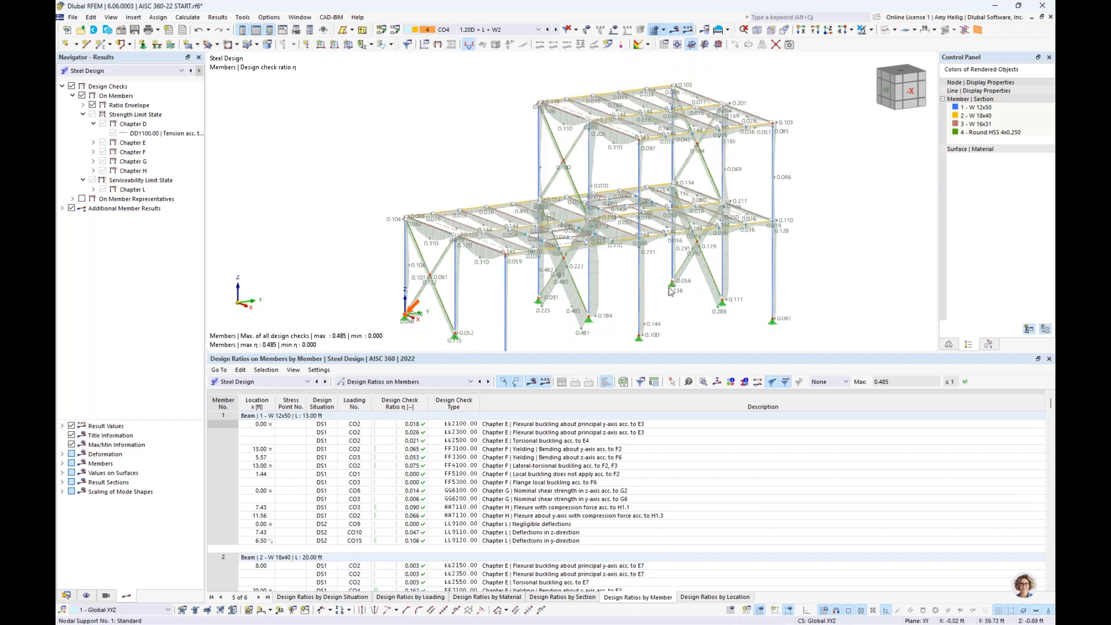
{"action": "left_click", "coordinate": [608, 442]}
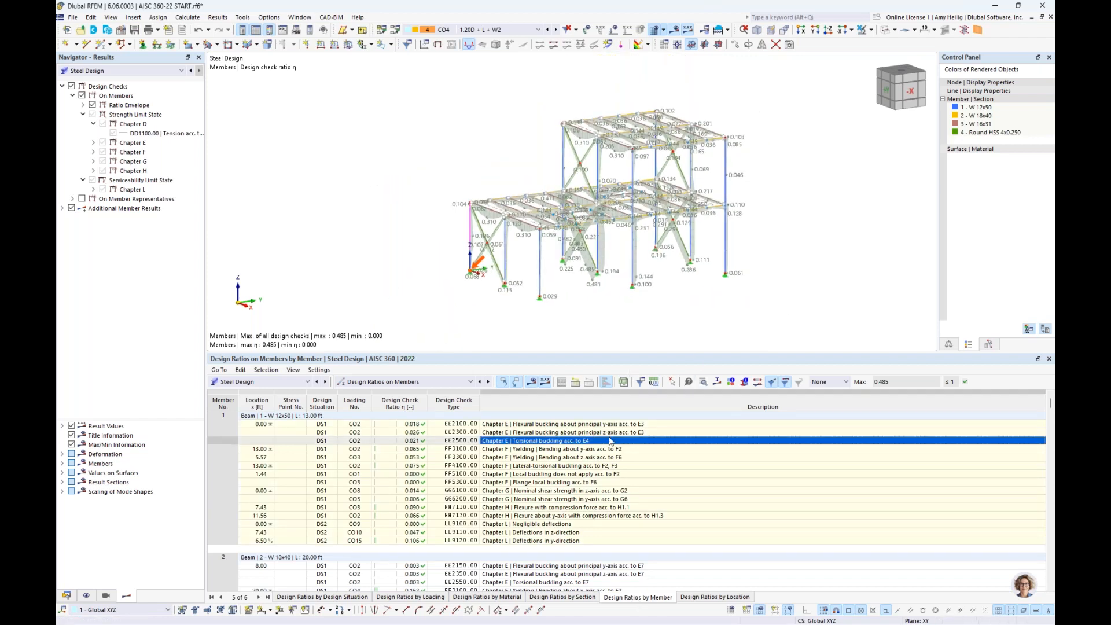
{"action": "left_click", "coordinate": [589, 467]}
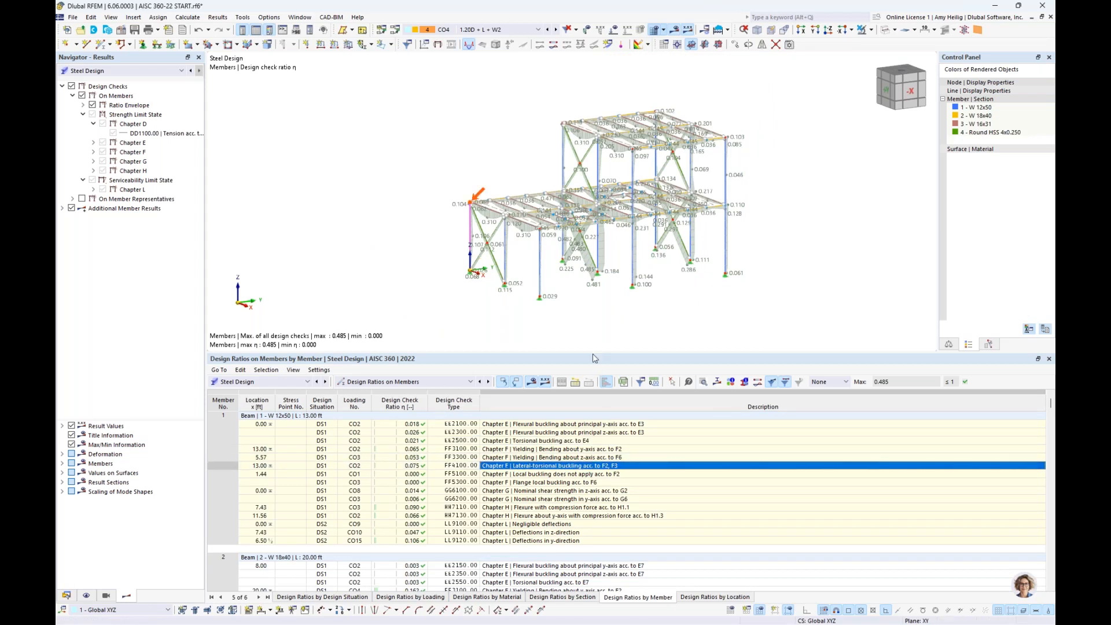
{"action": "left_click_drag", "start_coordinate": [595, 351], "coordinate": [595, 311]}
Inspect member 2's design checks, including lateral-torsional buckling (F2, F3), negligible deflections and z-axis bending yielding (F6).
{"action": "left_click", "coordinate": [580, 445]}
{"action": "scroll", "coordinate": [581, 451], "scroll_direction": "down", "scroll_amount": 1}
{"action": "left_click", "coordinate": [512, 184]}
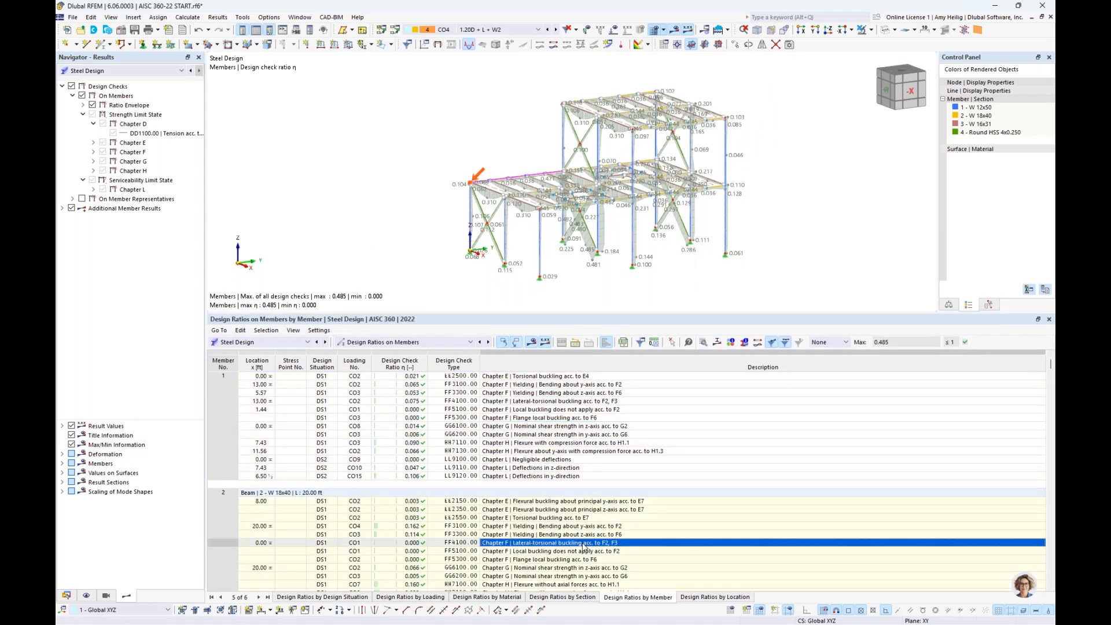
{"action": "scroll", "coordinate": [575, 469], "scroll_direction": "down", "scroll_amount": 5}
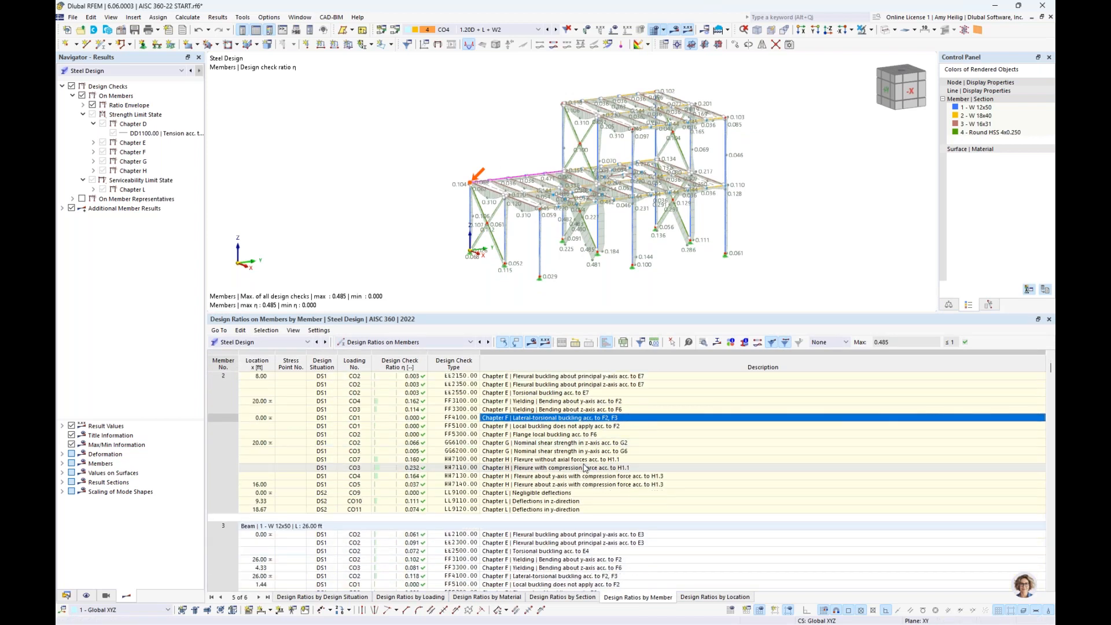
{"action": "left_click", "coordinate": [574, 469]}
{"action": "left_click", "coordinate": [573, 492]}
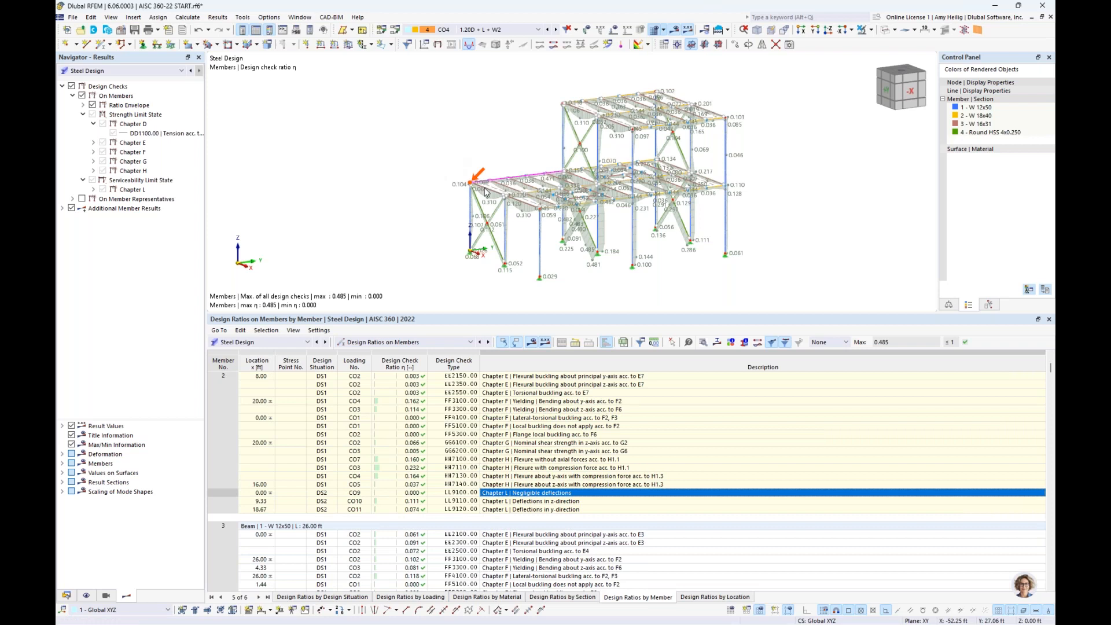
{"action": "left_click", "coordinate": [530, 409]}
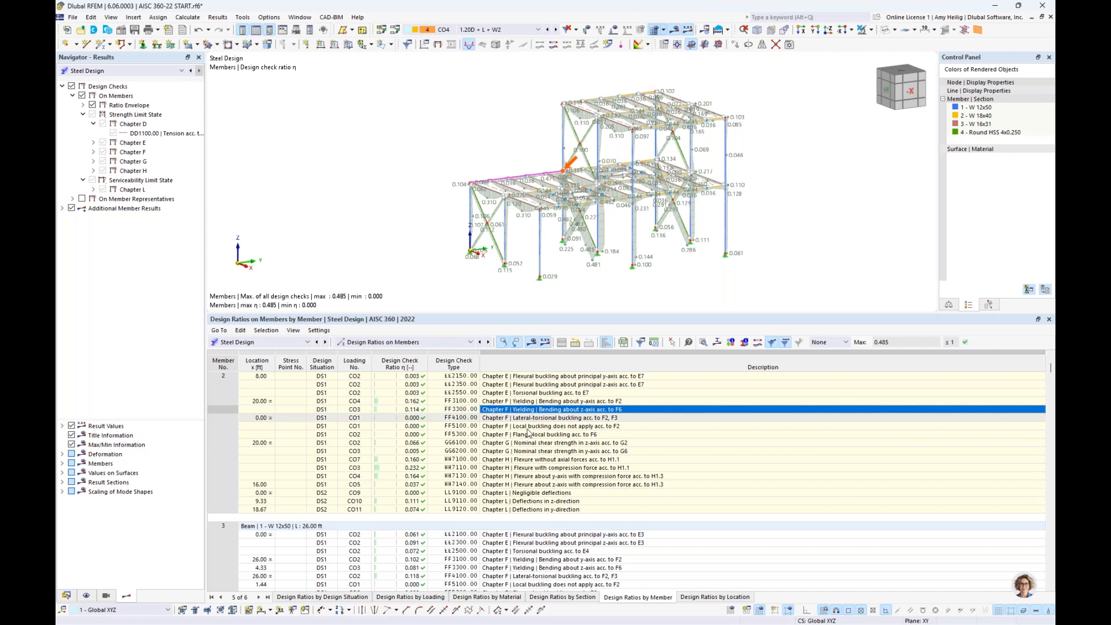
Filter the member design ratios to the maximum check per member and look through the governing results.
{"action": "scroll", "coordinate": [632, 453], "scroll_direction": "up", "scroll_amount": 1}
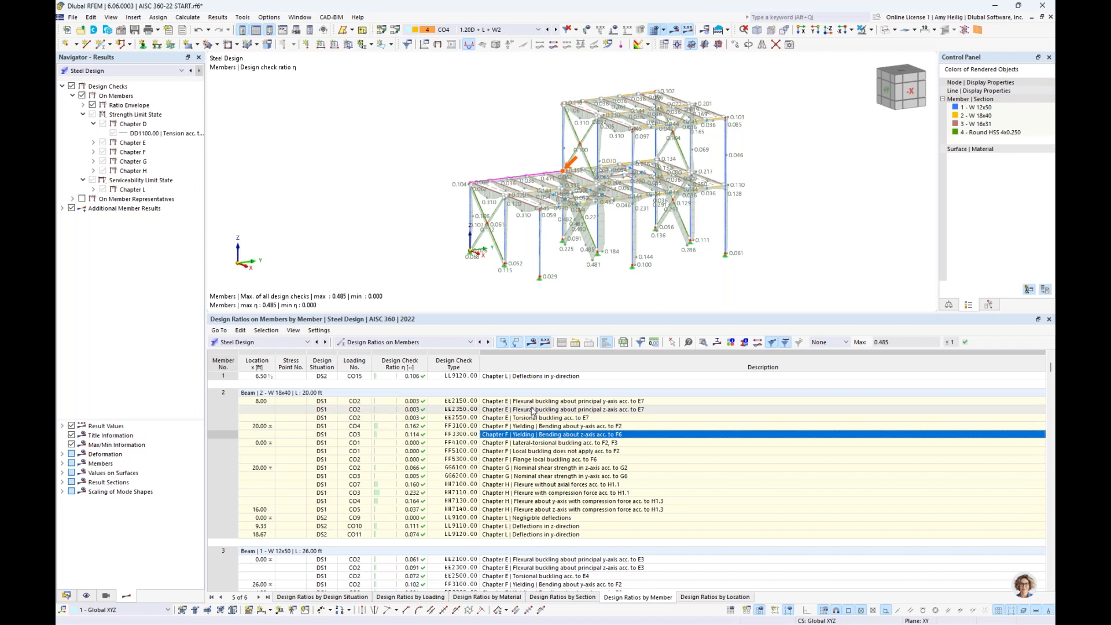
{"action": "scroll", "coordinate": [528, 461], "scroll_direction": "down", "scroll_amount": 1}
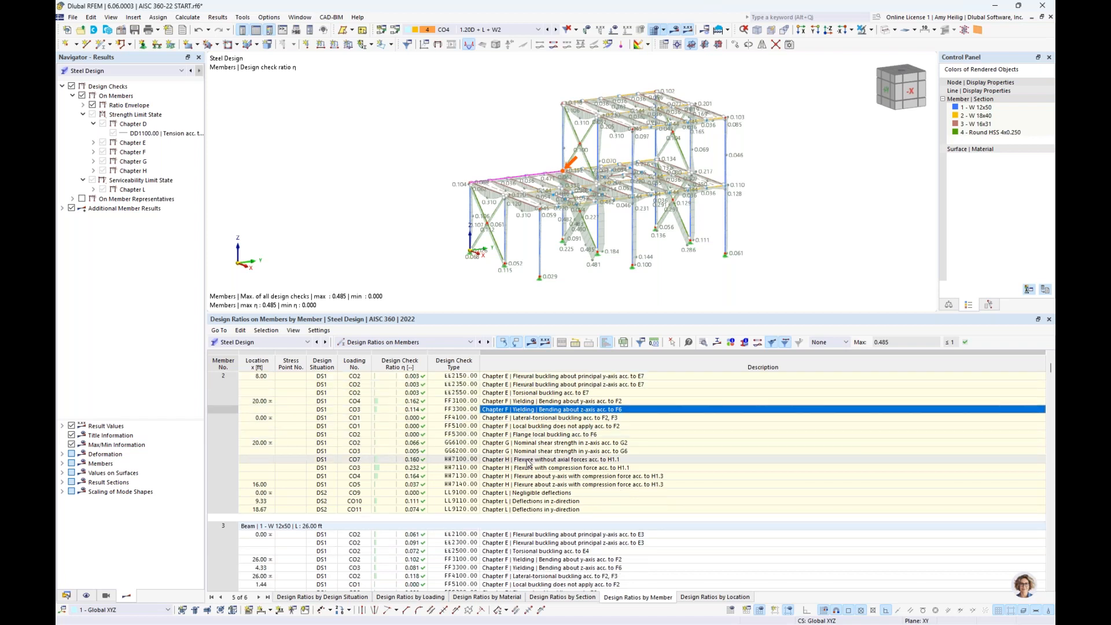
{"action": "scroll", "coordinate": [528, 461], "scroll_direction": "up", "scroll_amount": 1}
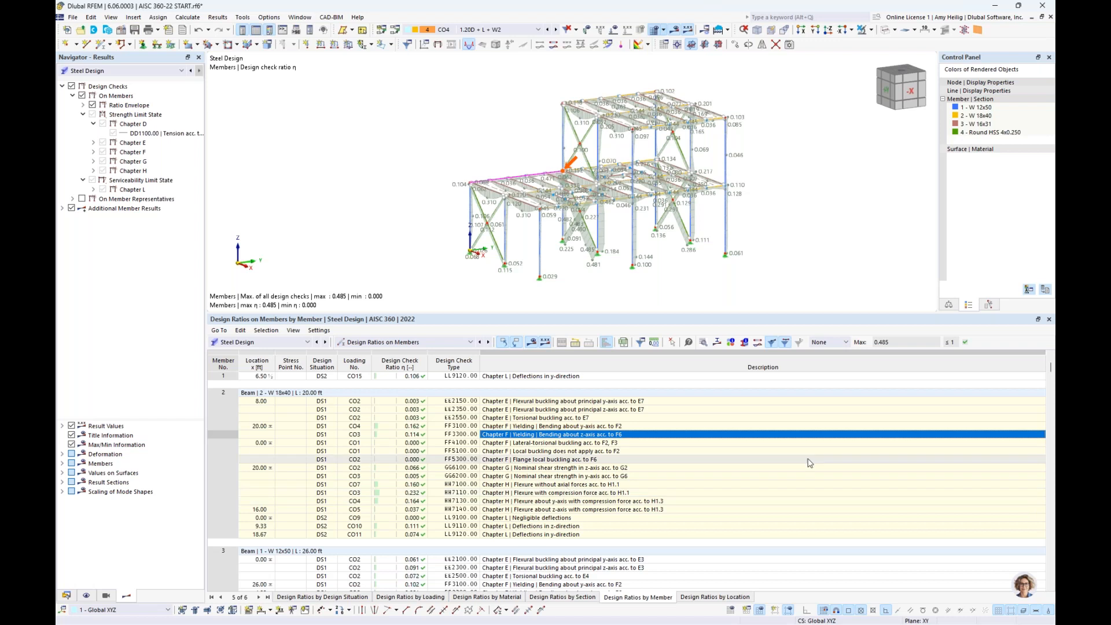
{"action": "left_click", "coordinate": [847, 342]}
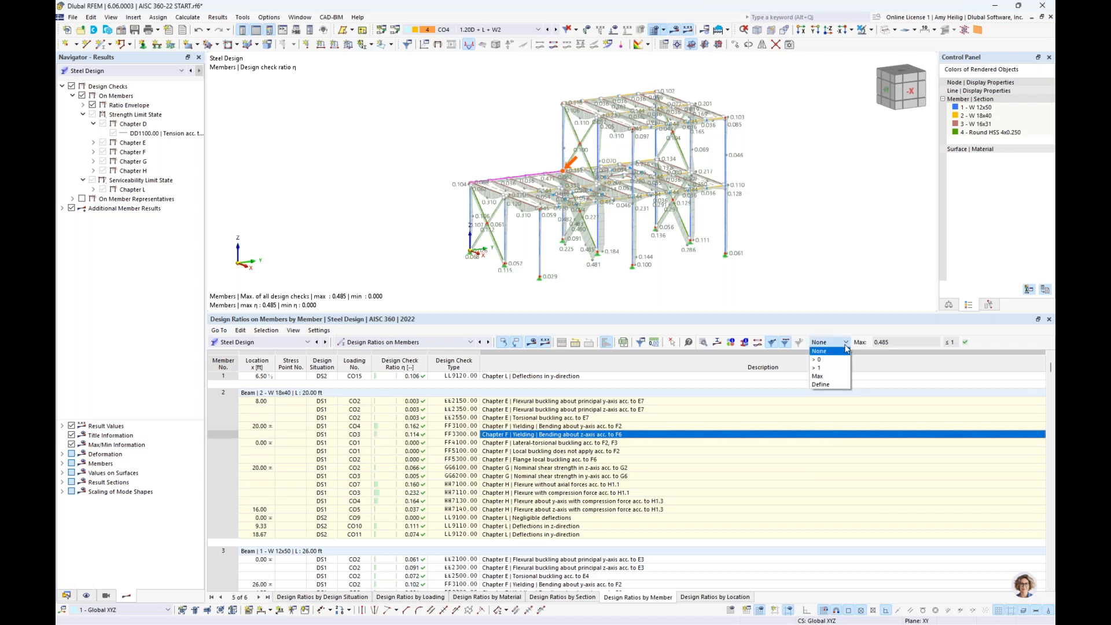
{"action": "left_click", "coordinate": [837, 377]}
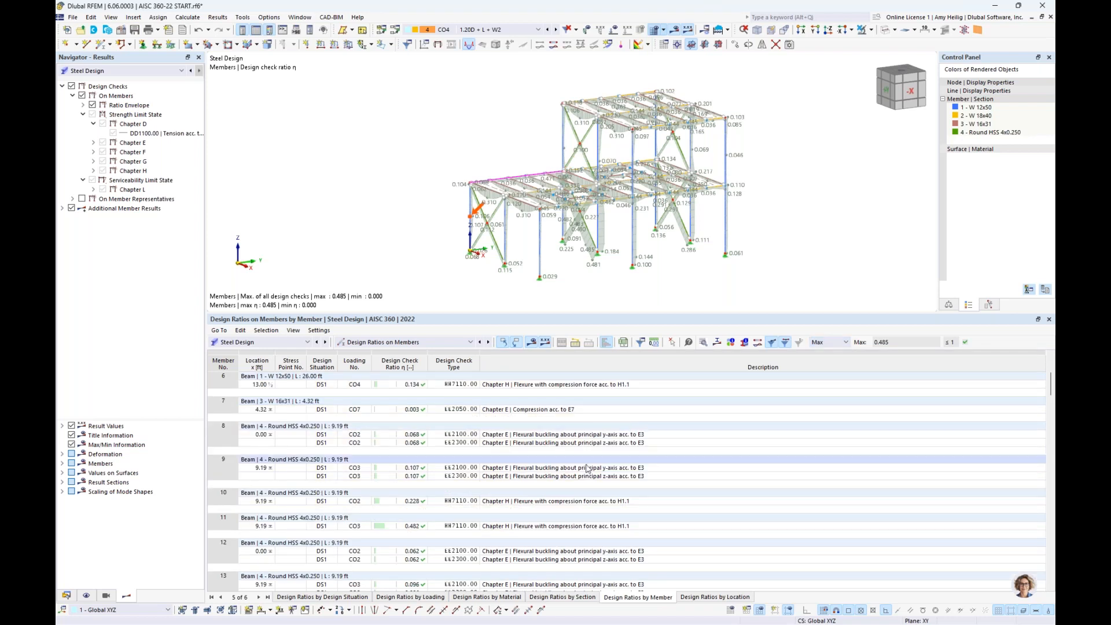
{"action": "scroll", "coordinate": [584, 470], "scroll_direction": "down", "scroll_amount": 5}
{"action": "scroll", "coordinate": [454, 496], "scroll_direction": "down", "scroll_amount": 3}
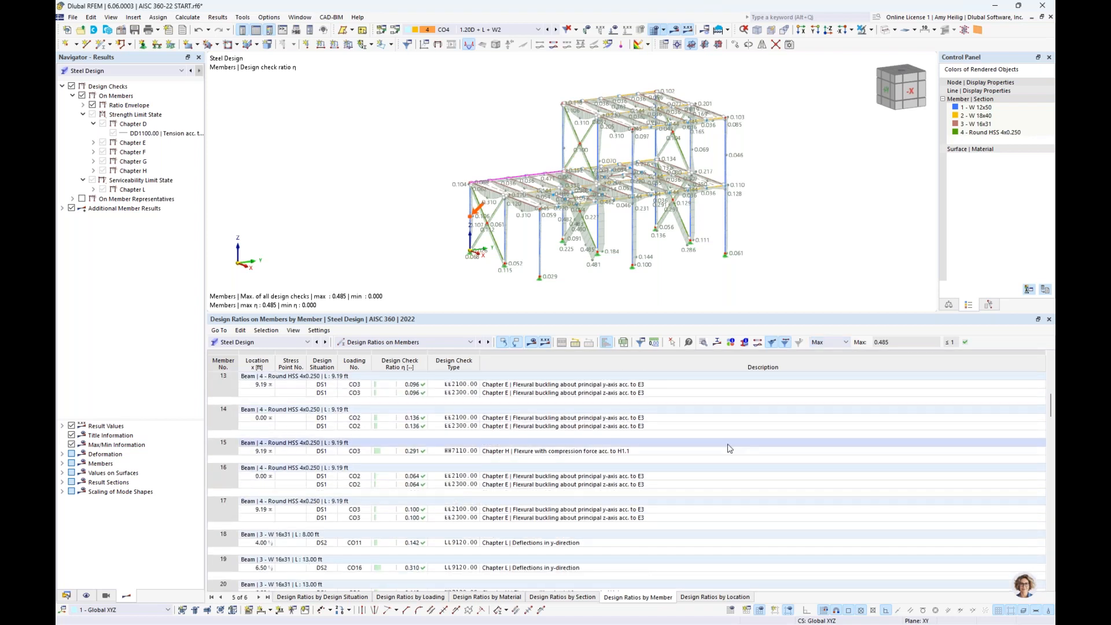
Remove the design ratio filter and inspect member 3's local buckling (F2) and flexure with compression force (H1.1) checks.
{"action": "left_click", "coordinate": [827, 342]}
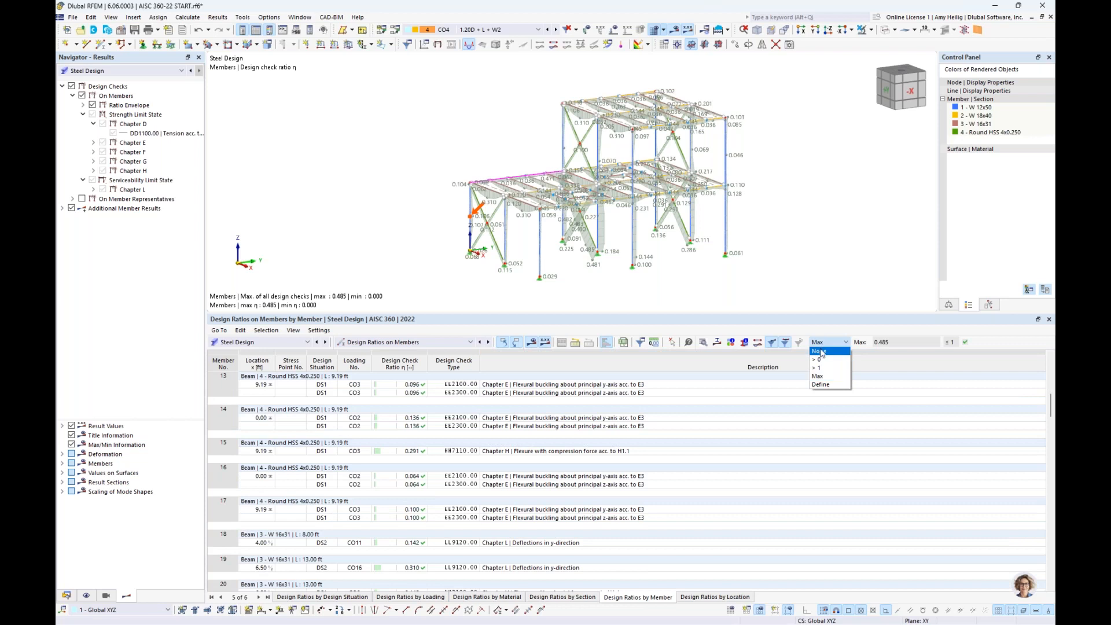
{"action": "left_click", "coordinate": [820, 351]}
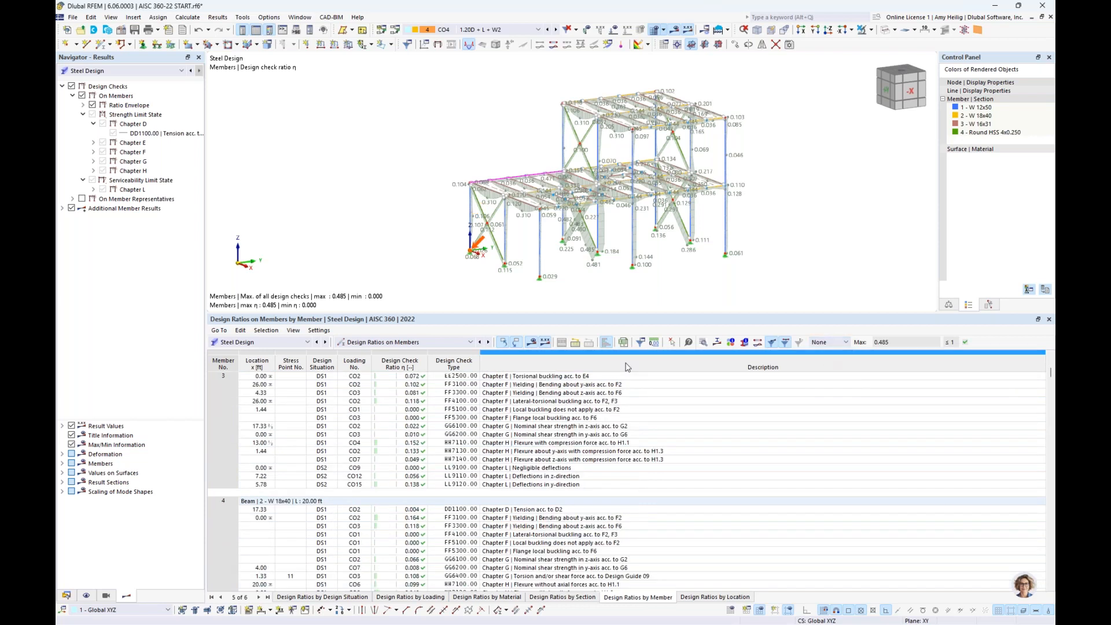
{"action": "left_click", "coordinate": [628, 409]}
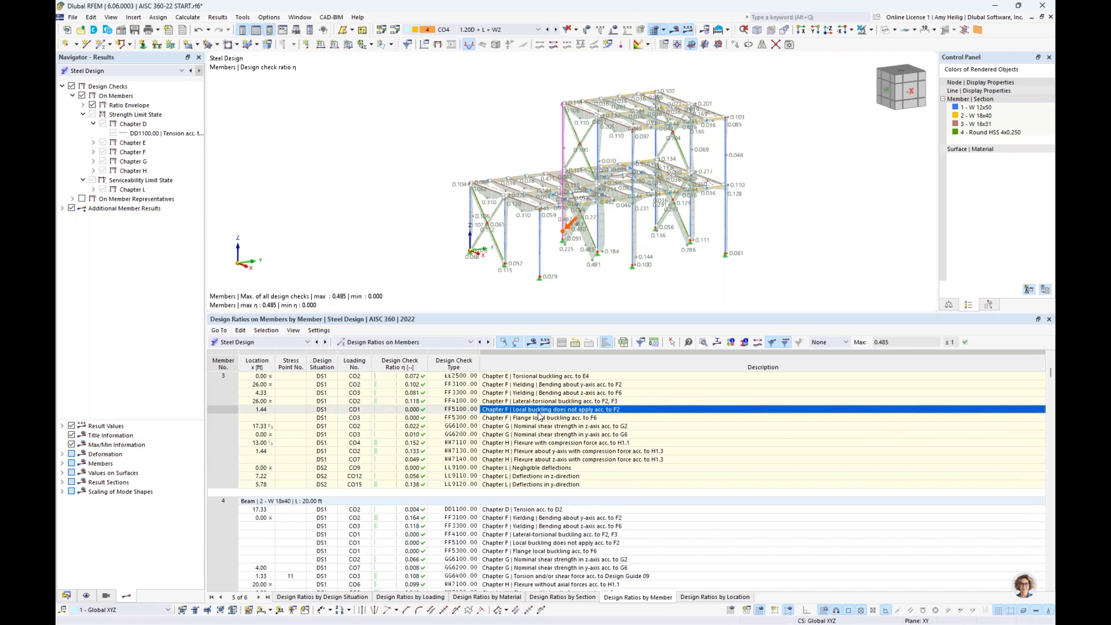
{"action": "left_click", "coordinate": [537, 442]}
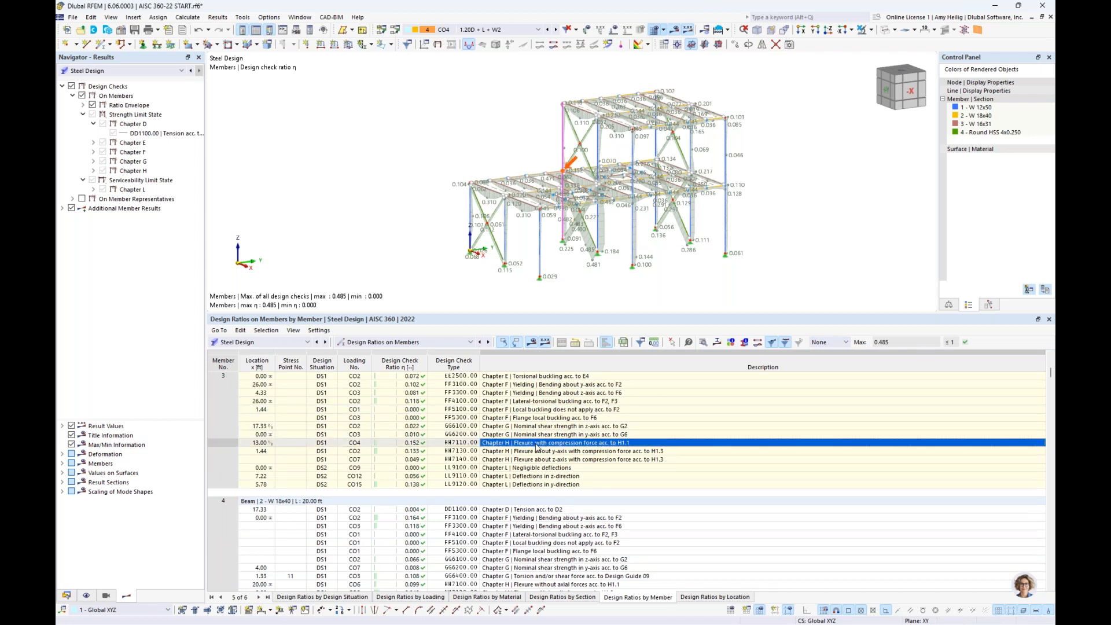
Open the details of member 3's H1.1 check, and examine its enlarged formulas and the flexural section classification of flange element 1.
{"action": "left_click", "coordinate": [704, 343]}
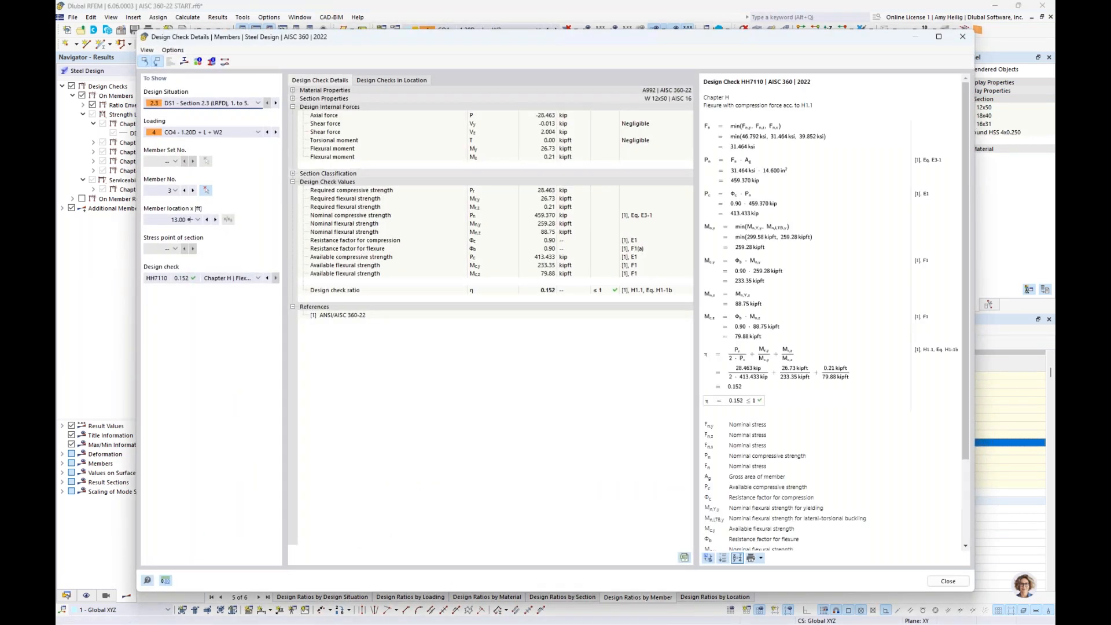
{"action": "scroll", "coordinate": [744, 166], "scroll_direction": "up", "scroll_amount": 2, "text": "ctrl"}
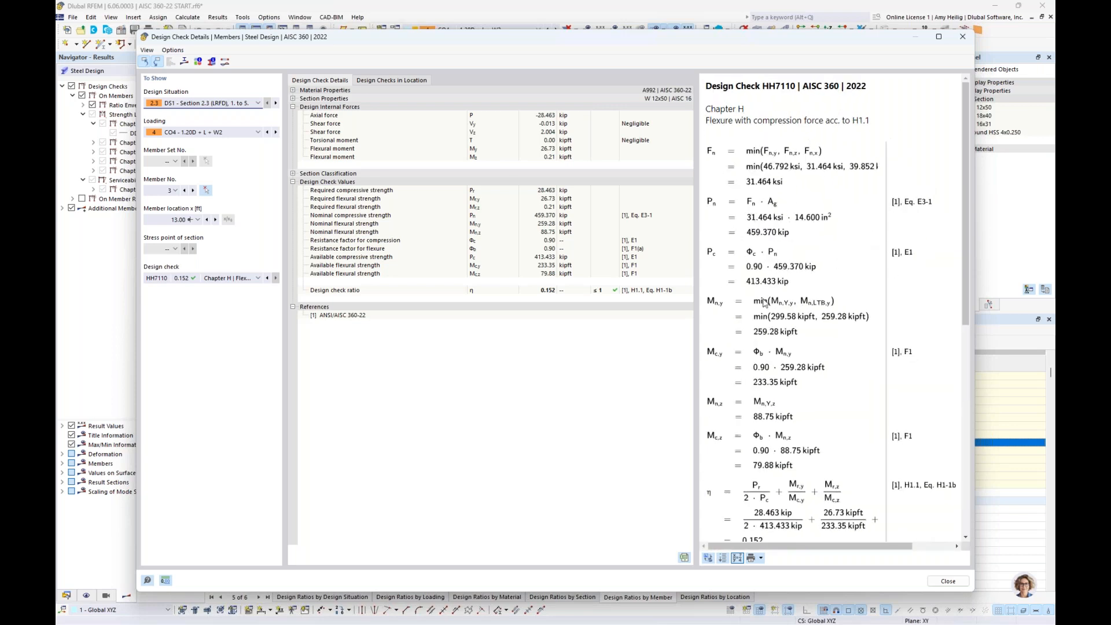
{"action": "scroll", "coordinate": [764, 302], "scroll_direction": "down", "scroll_amount": 1}
{"action": "scroll", "coordinate": [764, 302], "scroll_direction": "down", "scroll_amount": 2}
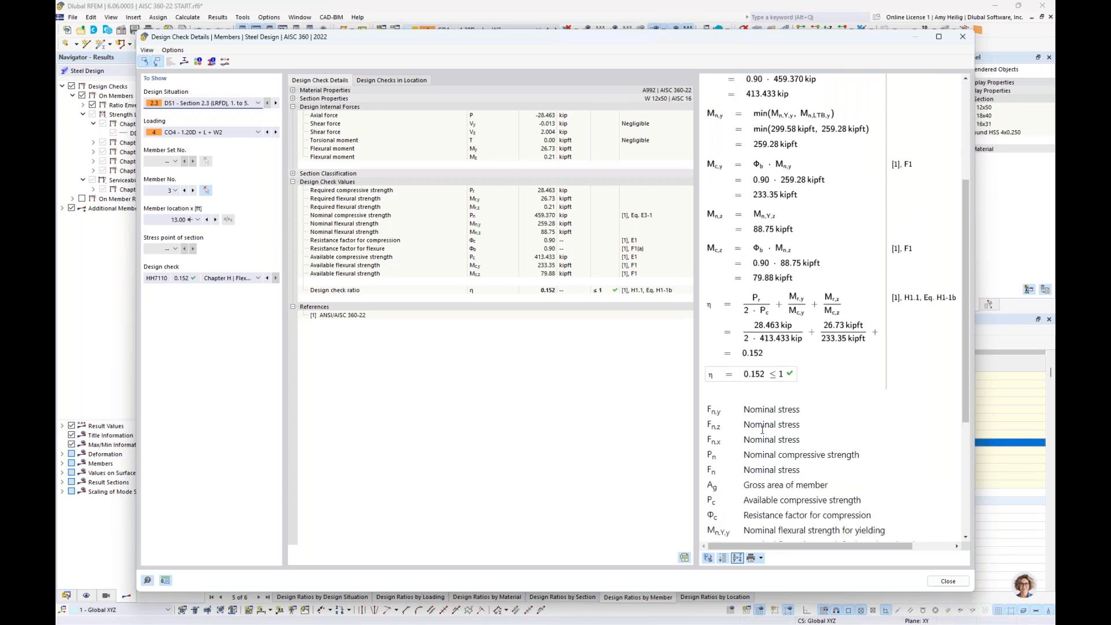
{"action": "left_click", "coordinate": [292, 173]}
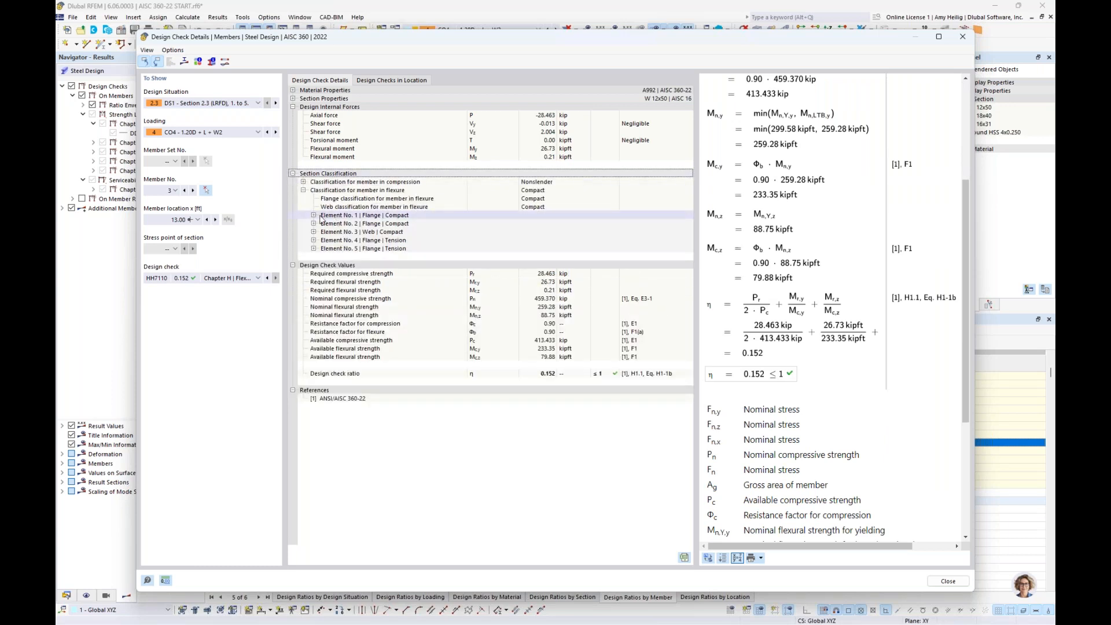
{"action": "left_click", "coordinate": [313, 215]}
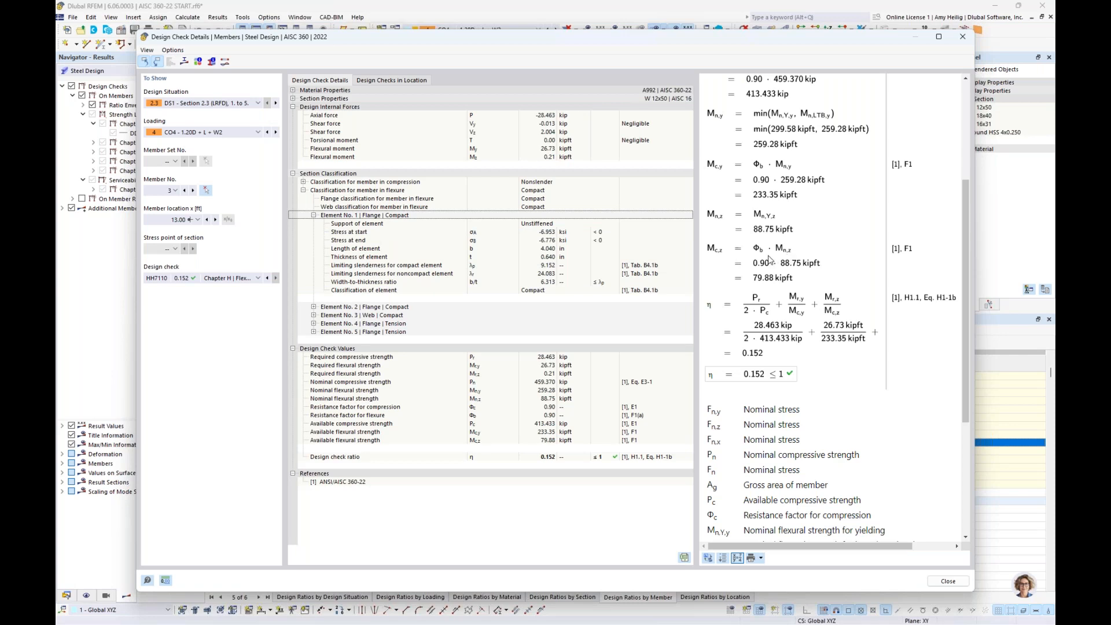
View the von Mises equivalent stress diagram in member 3's section, and close the design check details.
{"action": "left_click", "coordinate": [185, 65]}
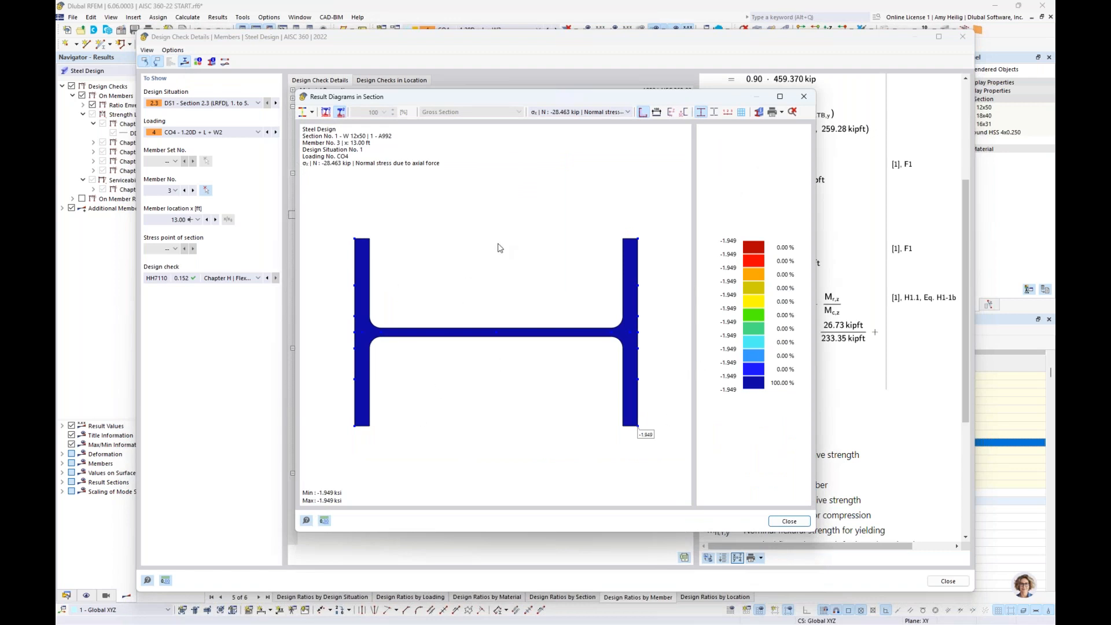
{"action": "left_click", "coordinate": [312, 114]}
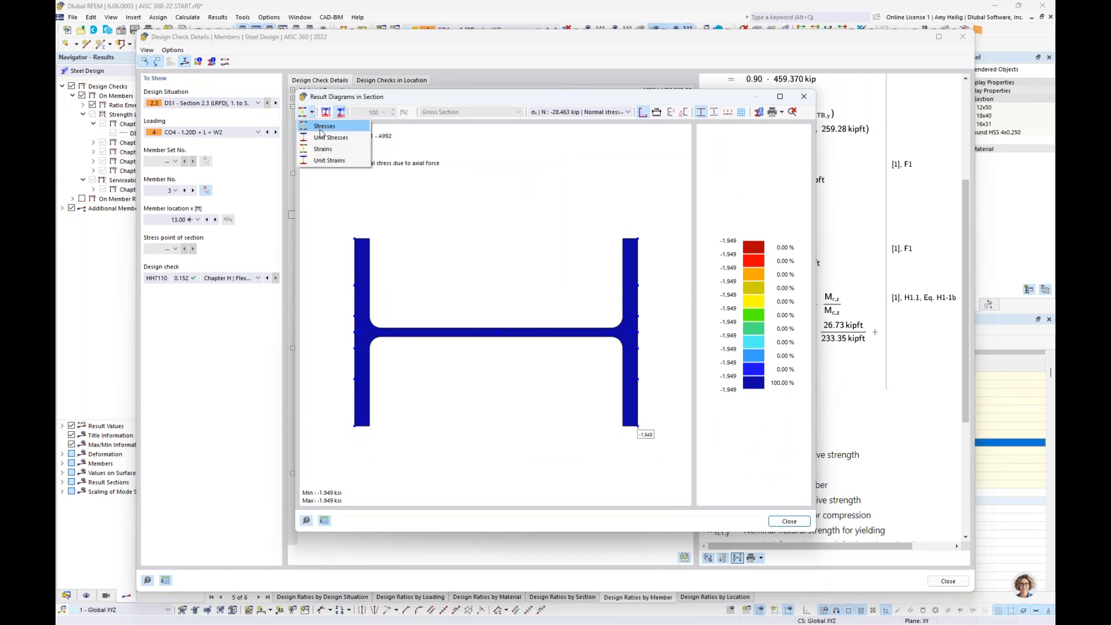
{"action": "left_click", "coordinate": [451, 145]}
{"action": "left_click", "coordinate": [603, 112]}
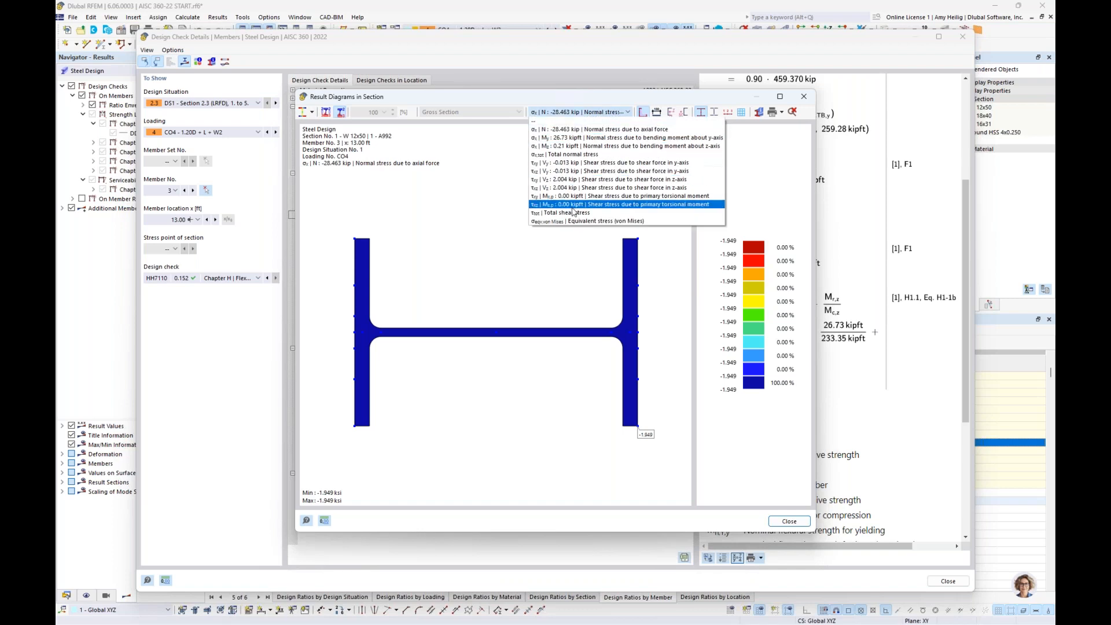
{"action": "left_click", "coordinate": [569, 226]}
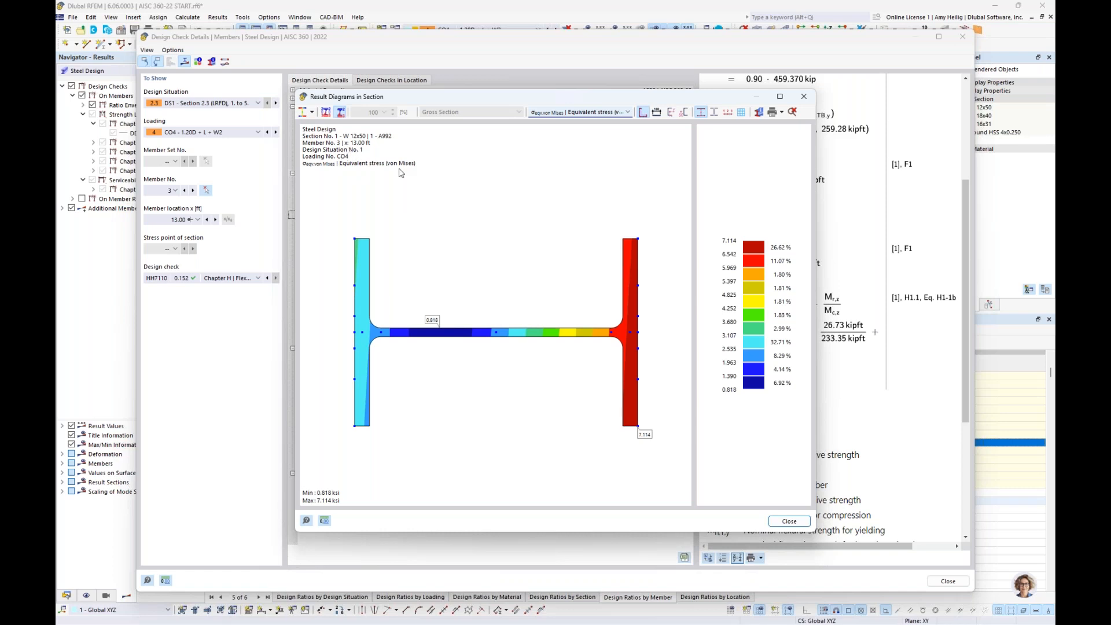
{"action": "left_click", "coordinate": [789, 522]}
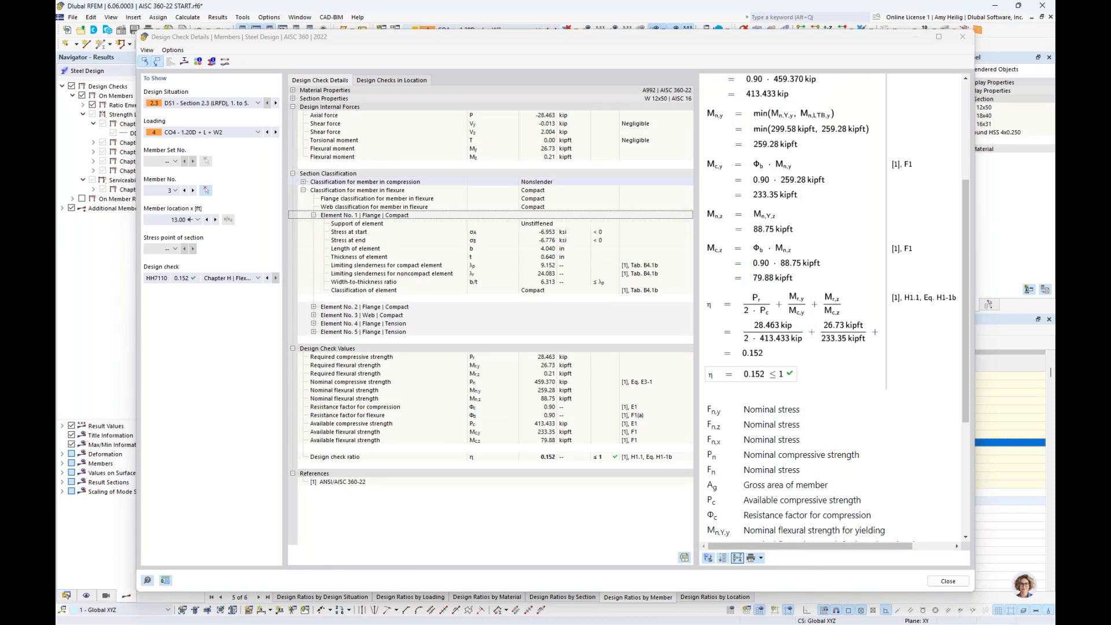
{"action": "left_click", "coordinate": [948, 581]}
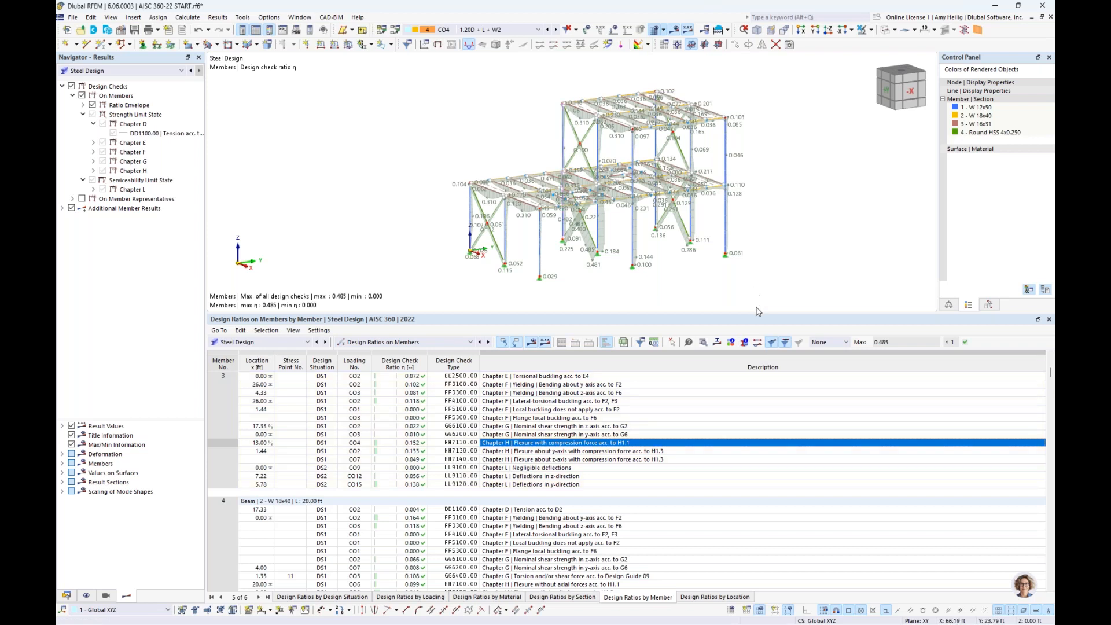
Enlarge the model view and switch to the open model AISC 341-22 START.rf6.
{"action": "left_click_drag", "start_coordinate": [752, 313], "coordinate": [745, 397]}
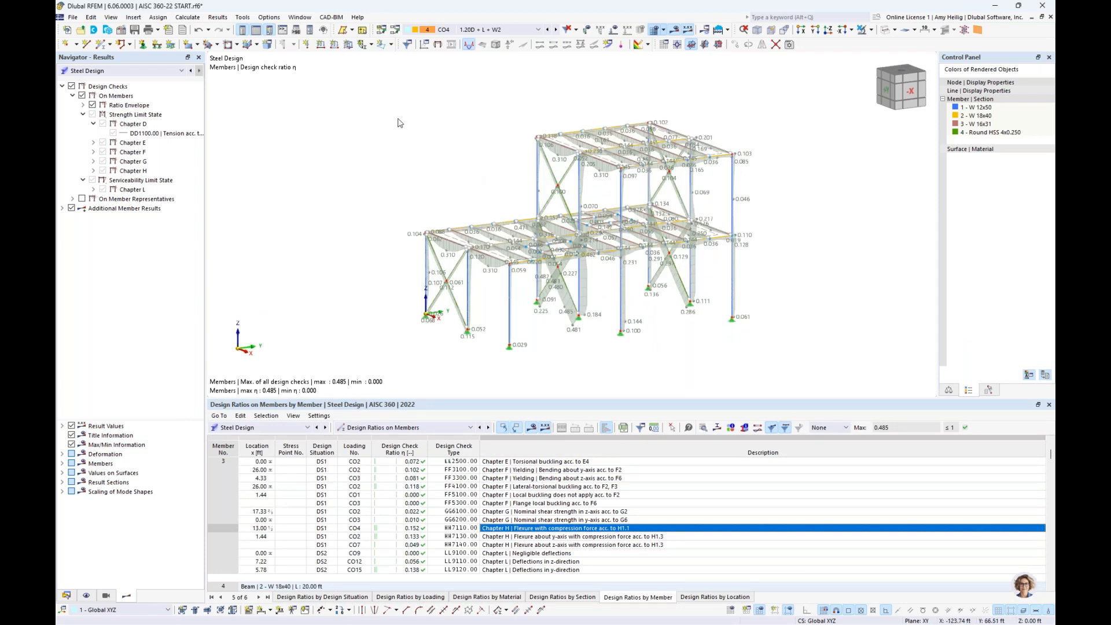
{"action": "left_click", "coordinate": [300, 17]}
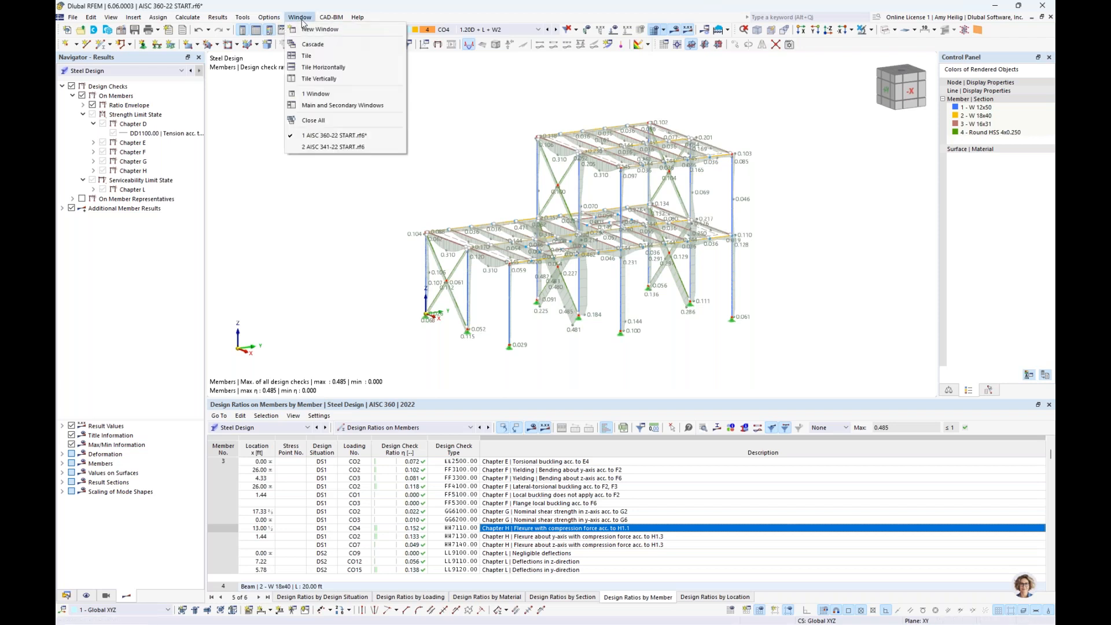
{"action": "left_click", "coordinate": [312, 148]}
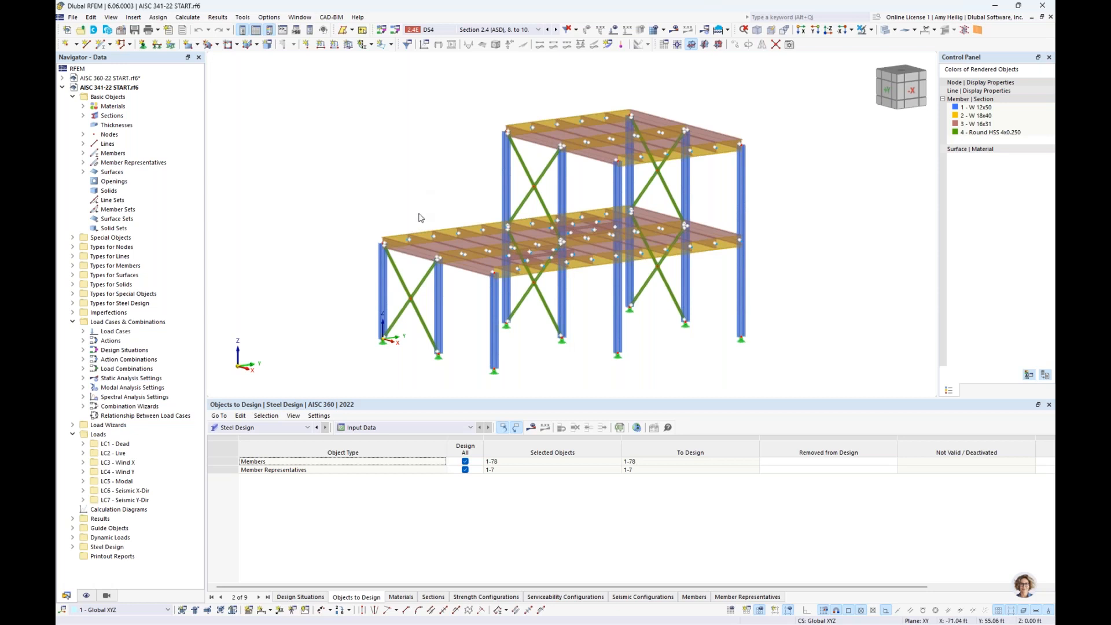
{"action": "scroll", "coordinate": [421, 217], "scroll_direction": "up", "scroll_amount": 1}
{"action": "scroll", "coordinate": [427, 216], "scroll_direction": "down", "scroll_amount": 1}
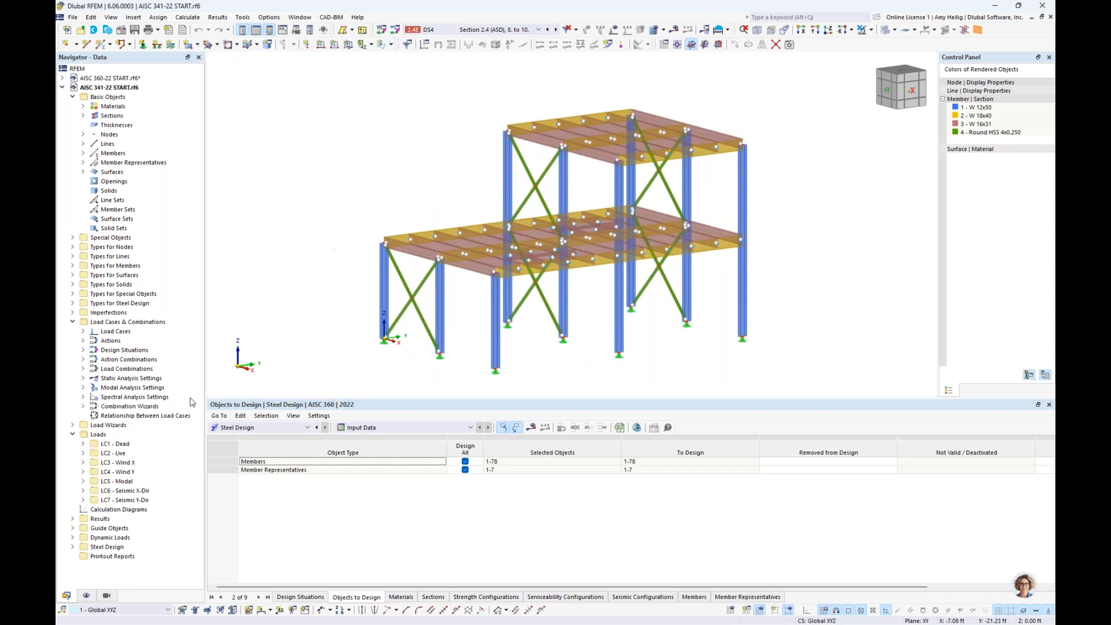
Show the user-defined SFRS view and examine the braced and moment frames in an enlarged model view.
{"action": "left_click", "coordinate": [108, 595]}
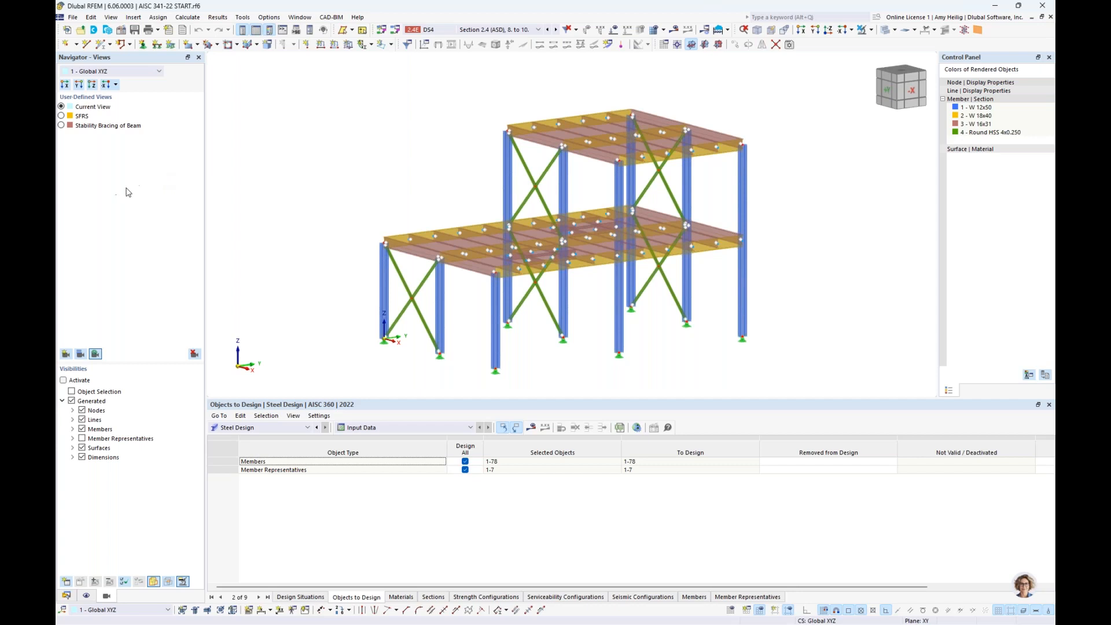
{"action": "left_click", "coordinate": [81, 115]}
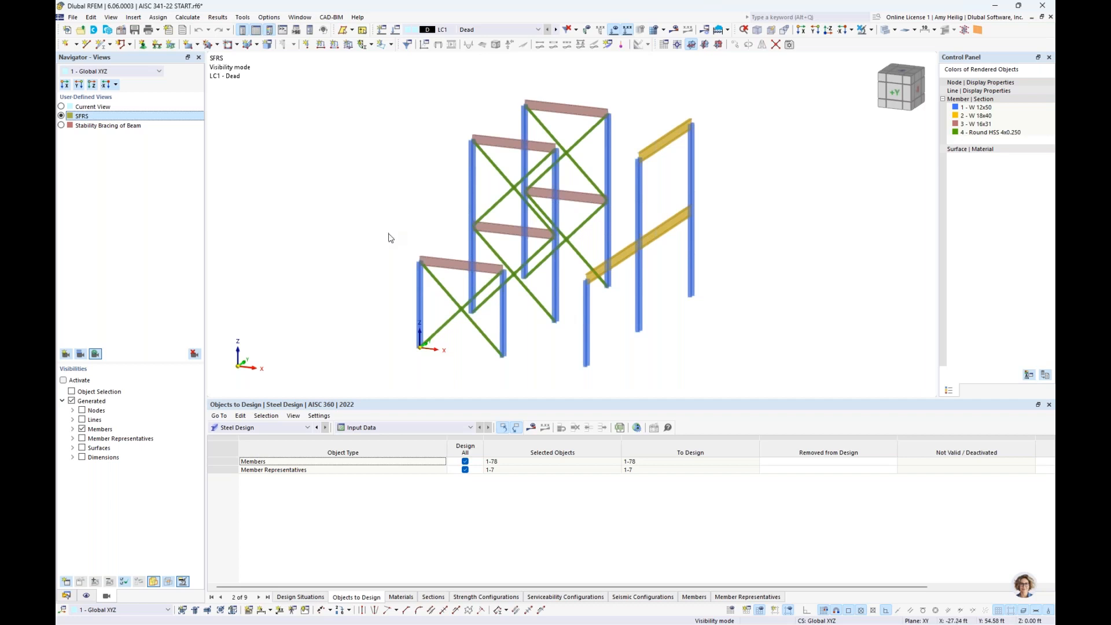
{"action": "middle_click_drag", "start_coordinate": [386, 238], "coordinate": [371, 235], "text": "ctrl"}
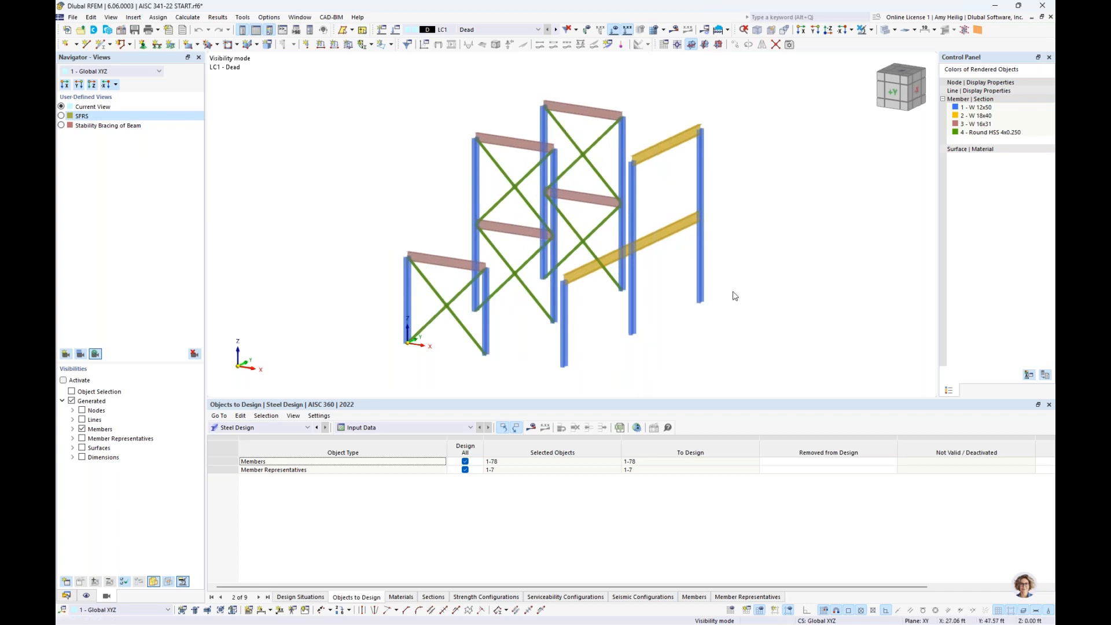
{"action": "scroll", "coordinate": [727, 326], "scroll_direction": "up", "scroll_amount": 1}
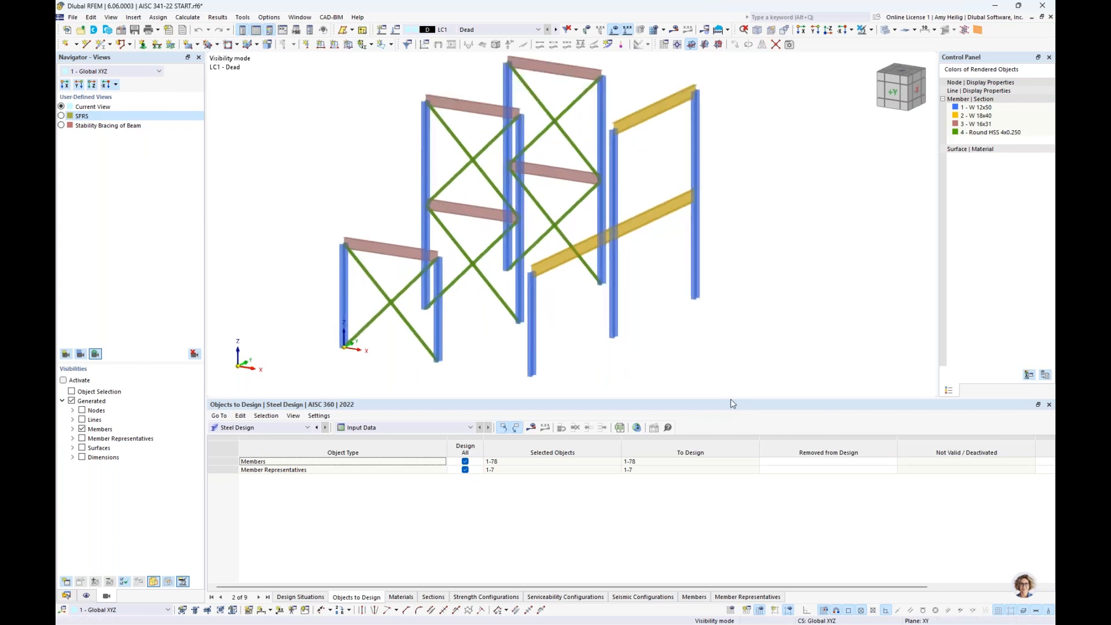
{"action": "left_click_drag", "start_coordinate": [732, 404], "coordinate": [731, 482]}
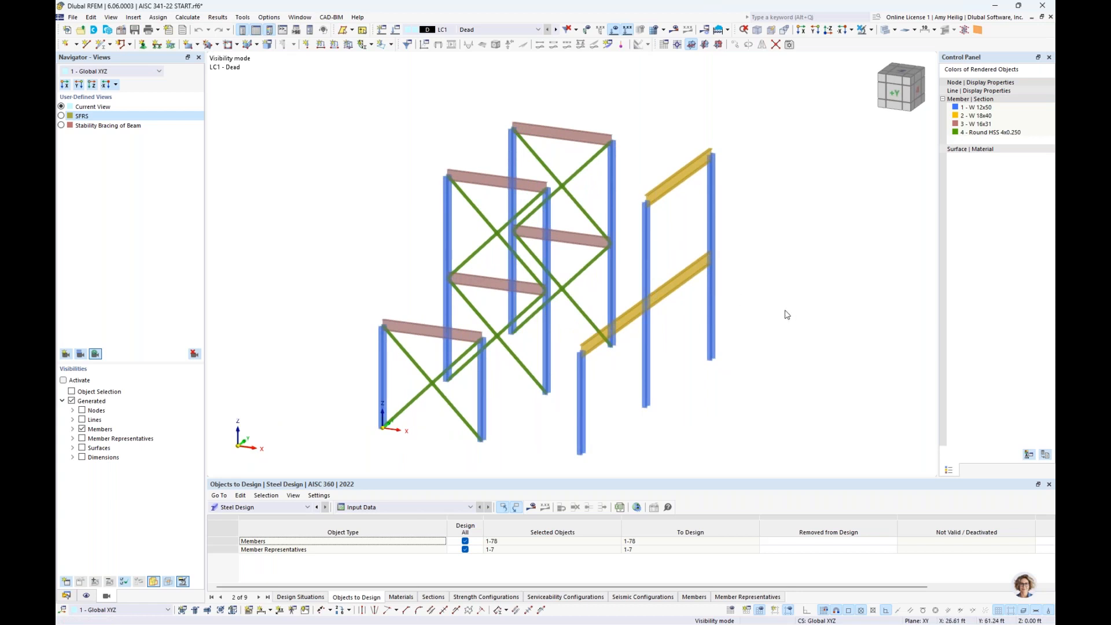
{"action": "scroll", "coordinate": [785, 311], "scroll_direction": "down", "scroll_amount": 1}
{"action": "middle_click_drag", "start_coordinate": [785, 311], "coordinate": [746, 312], "text": "ctrl"}
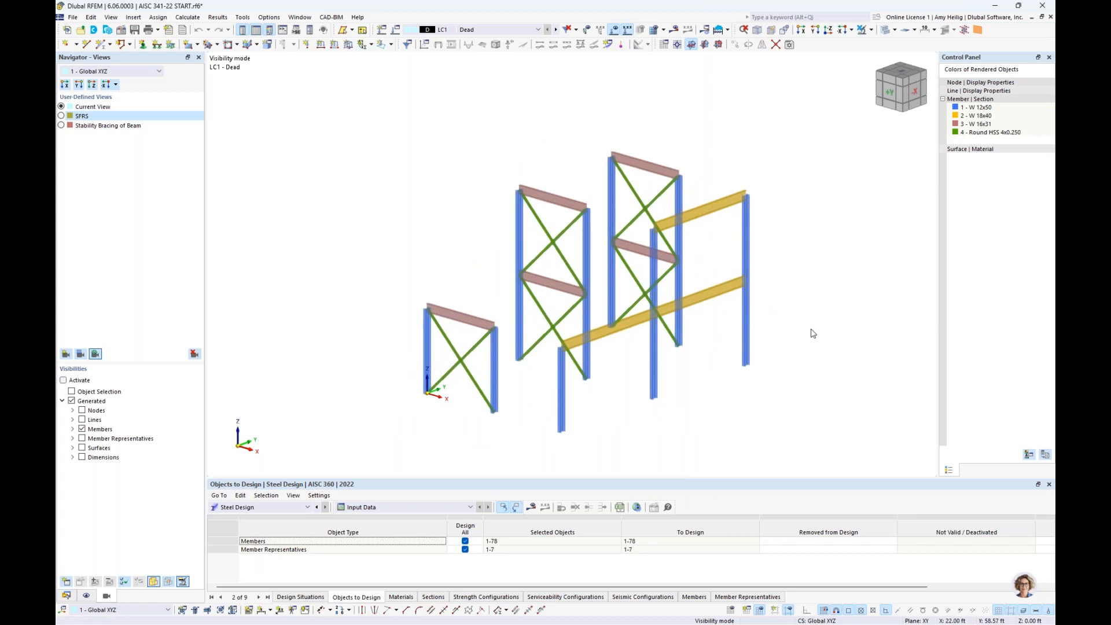
Open the load cases and combinations, and inspect the settings of LC5 Modal, LC6 Seismic X-Dir and LC7 Seismic Y-Dir.
{"action": "left_click", "coordinate": [397, 30]}
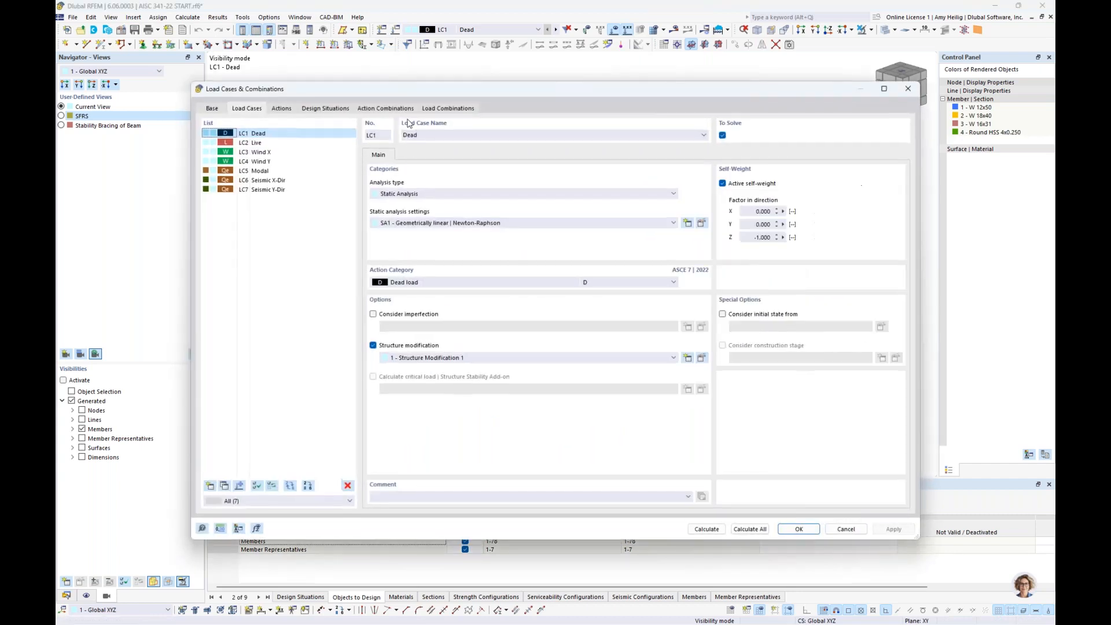
{"action": "left_click", "coordinate": [267, 172]}
{"action": "left_click", "coordinate": [268, 180]}
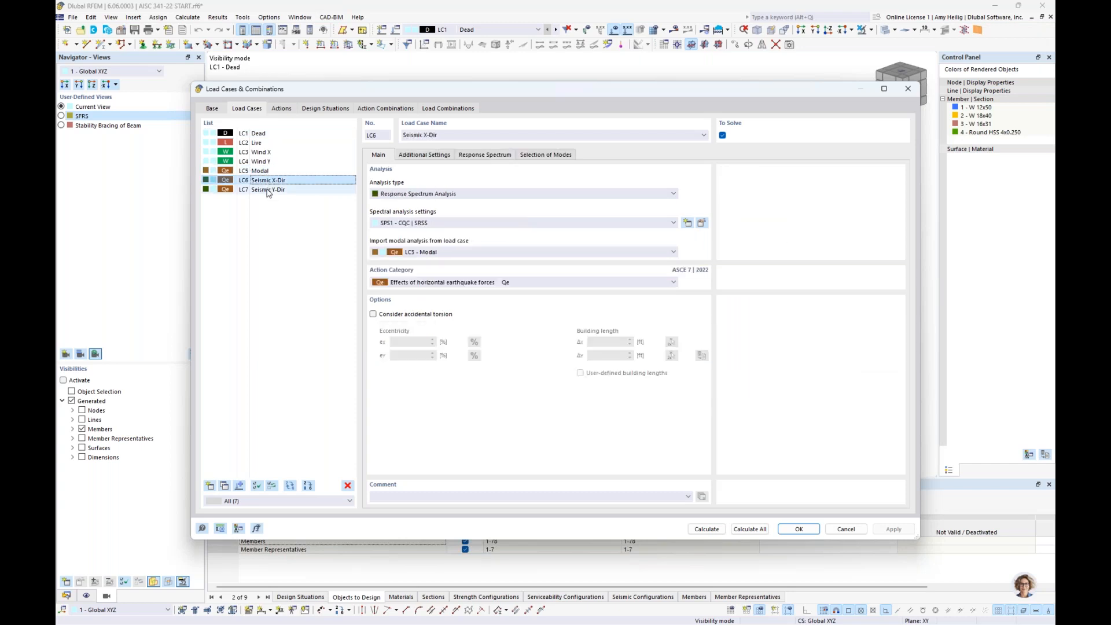
{"action": "left_click", "coordinate": [269, 189]}
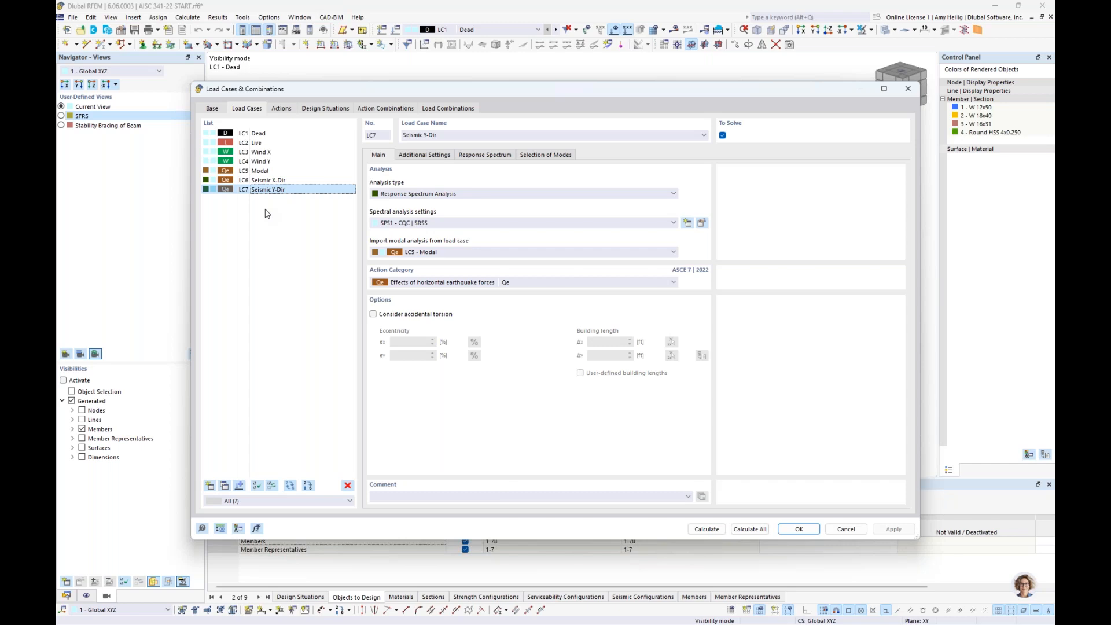
{"action": "left_click", "coordinate": [272, 171]}
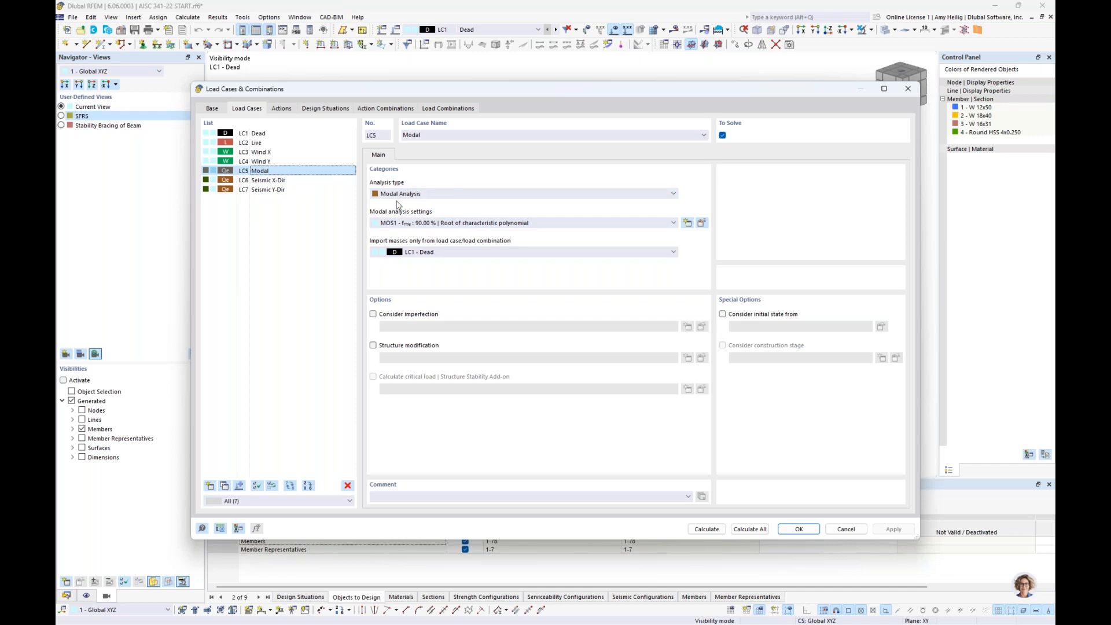
Review load cases LC6 and LC7, and examine the ASCE 7 2022 parameters of LC6's X-direction response spectrum, including the response modification factor.
{"action": "left_click", "coordinate": [294, 181]}
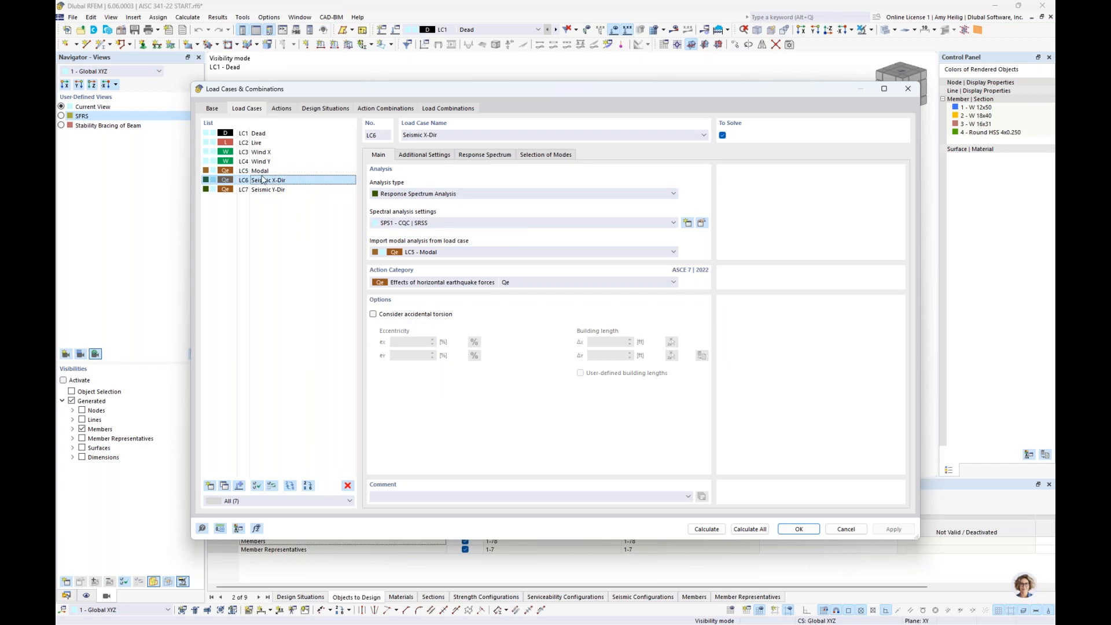
{"action": "left_click", "coordinate": [281, 195]}
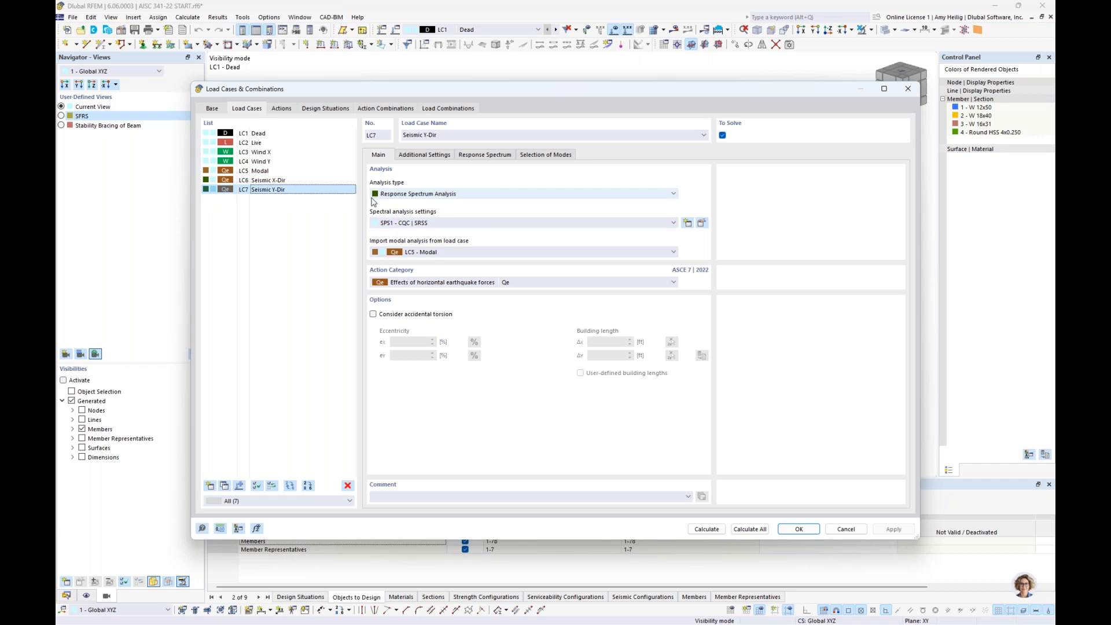
{"action": "left_click", "coordinate": [300, 184]}
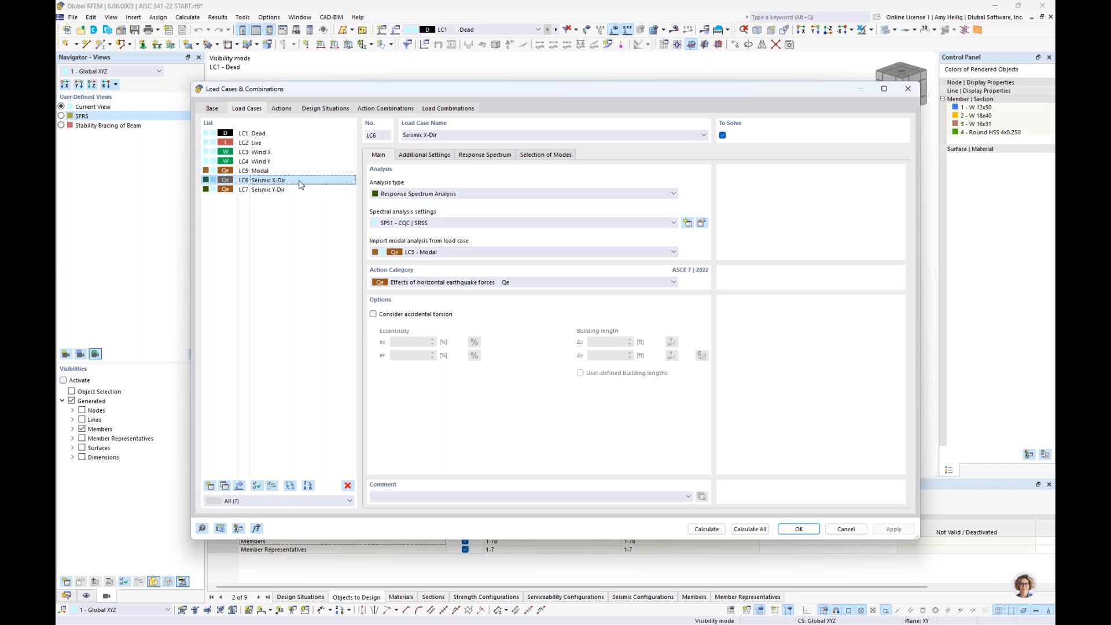
{"action": "left_click", "coordinate": [484, 155]}
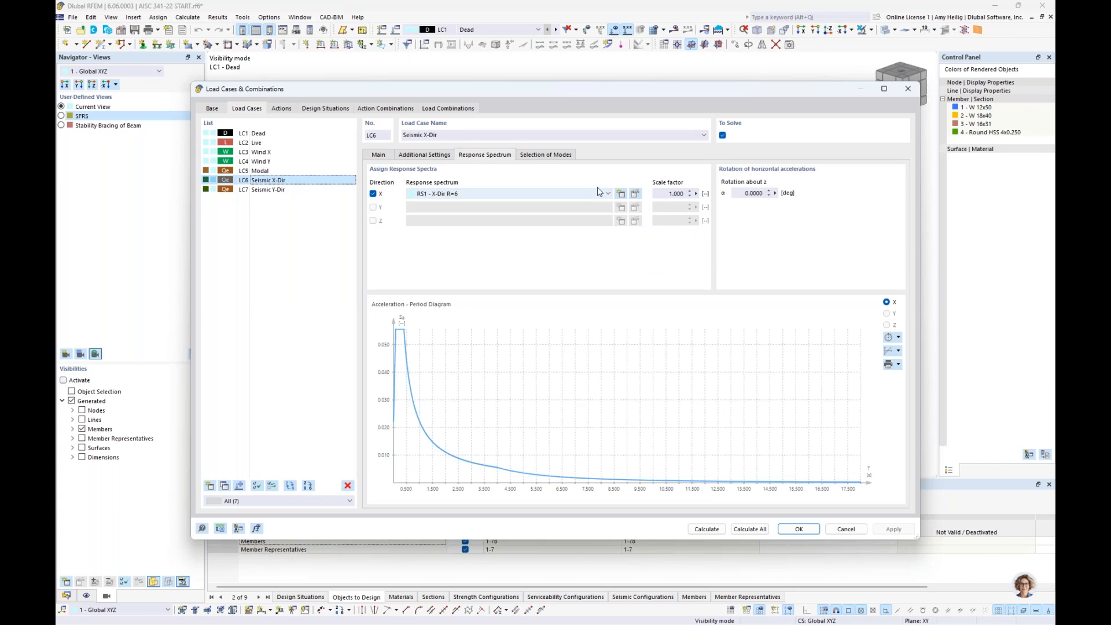
{"action": "left_click", "coordinate": [635, 194]}
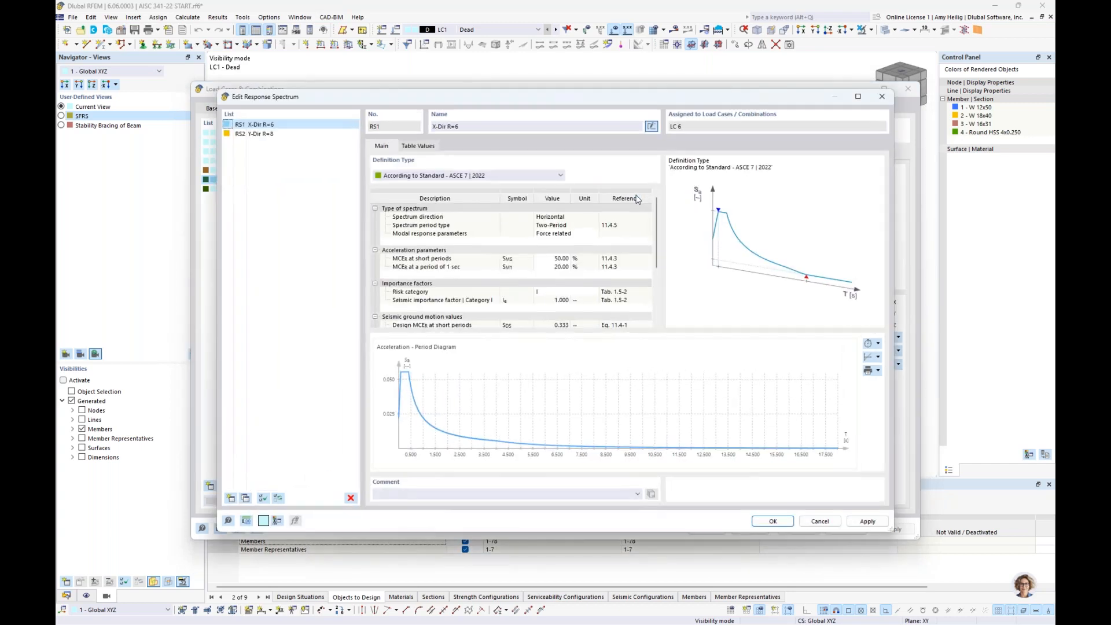
{"action": "scroll", "coordinate": [656, 215], "scroll_direction": "down", "scroll_amount": 3}
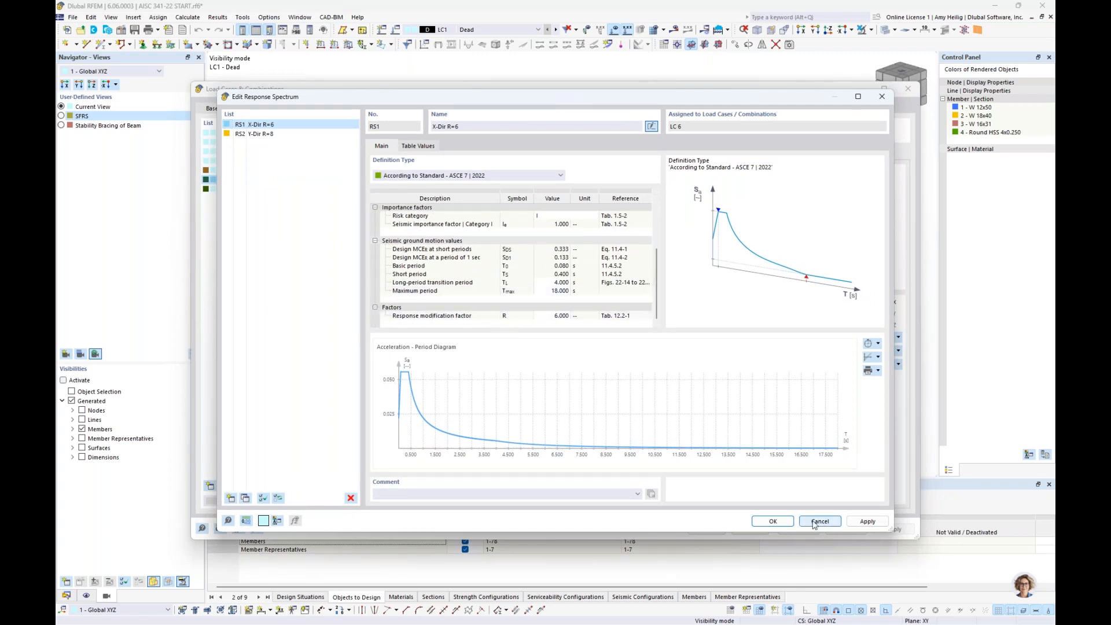
{"action": "left_click", "coordinate": [772, 521]}
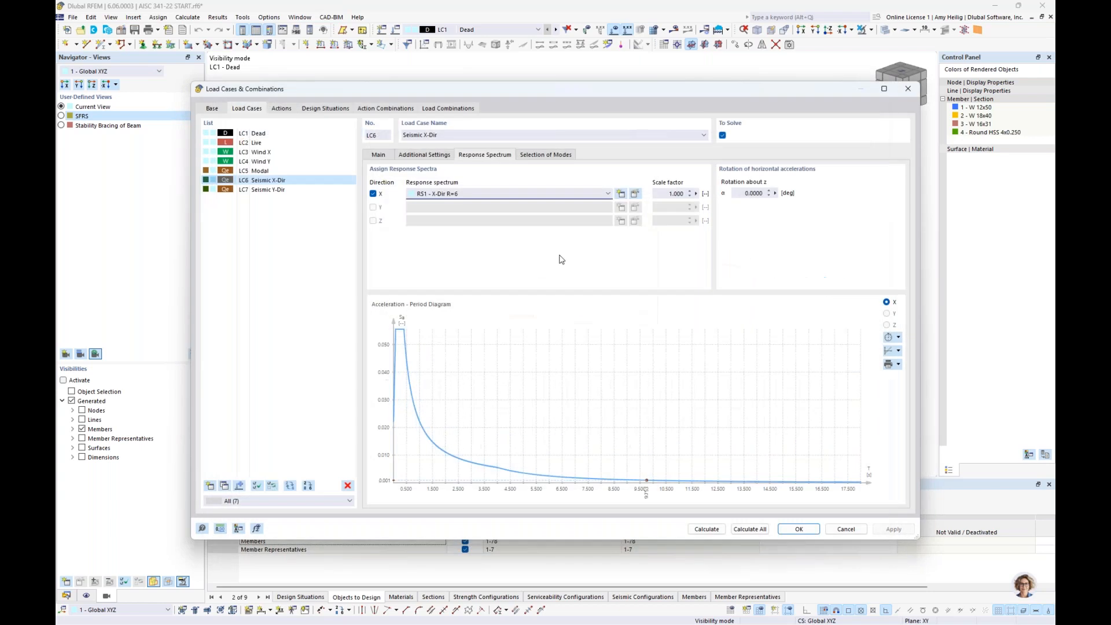
Examine the Y-direction response spectrum assigned to LC7 Seismic Y-Dir and close its settings without changes.
{"action": "left_click", "coordinate": [290, 191]}
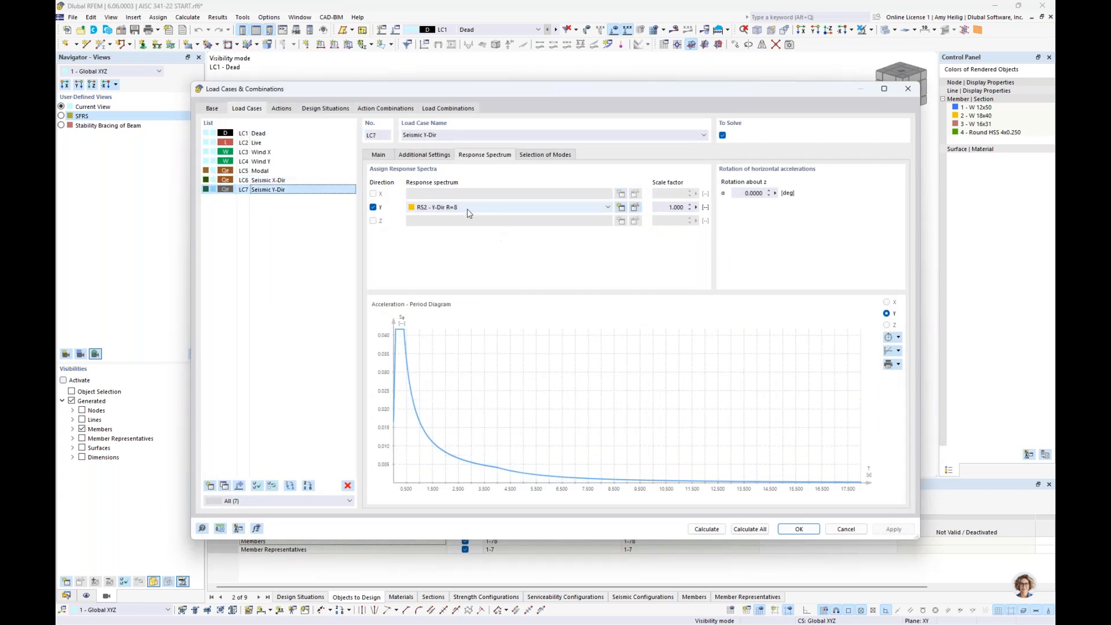
{"action": "left_click", "coordinate": [635, 207]}
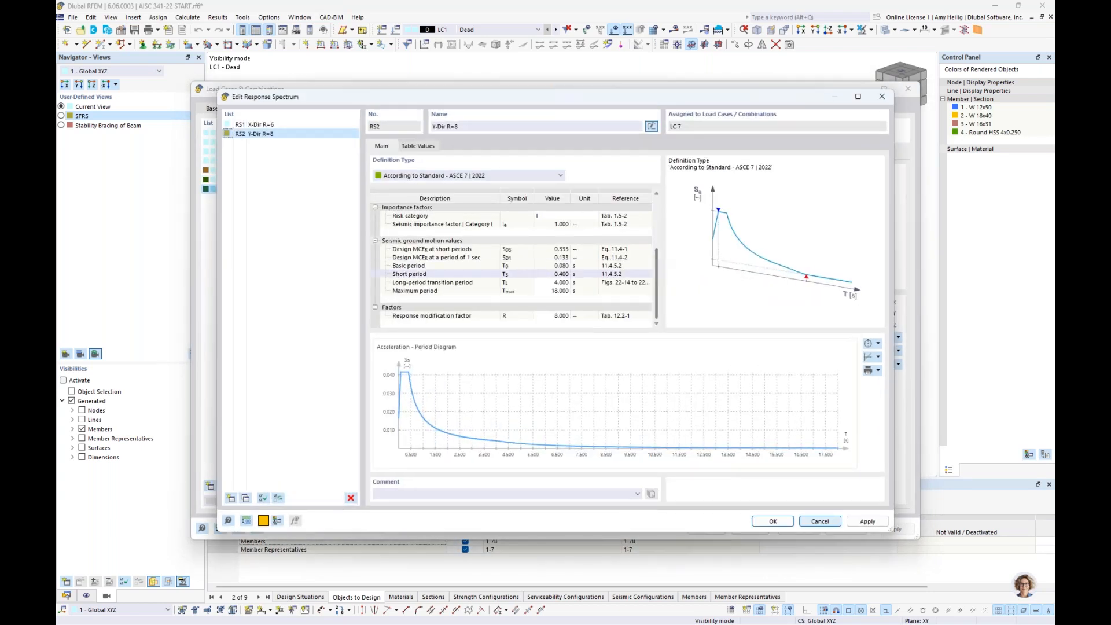
{"action": "left_click", "coordinate": [819, 520]}
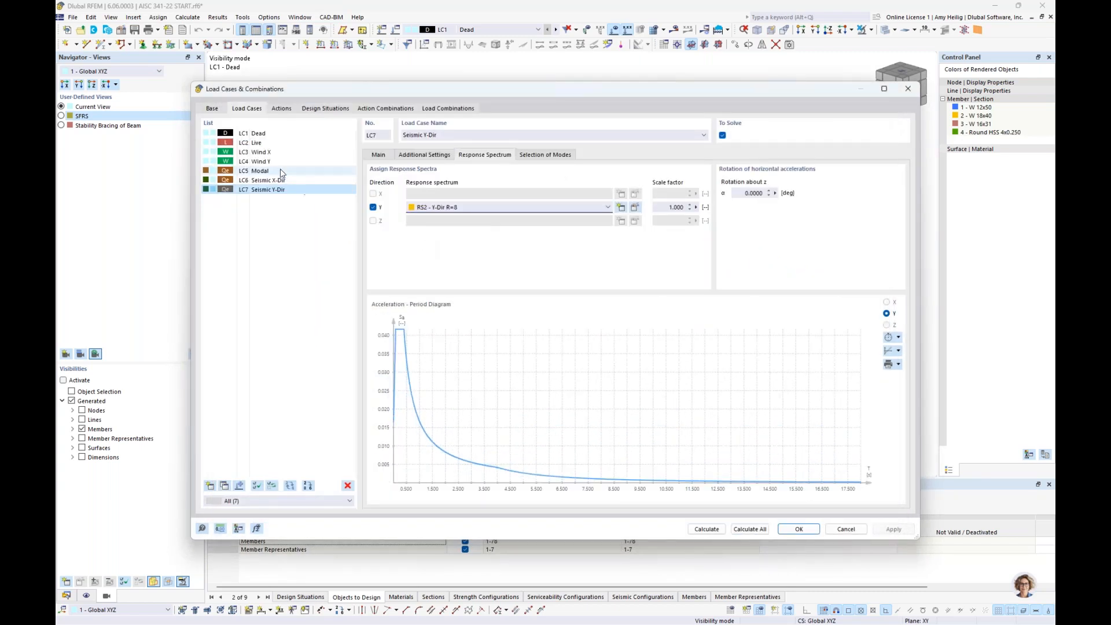
Examine the redundancy, overstrength and orthogonal combination factors in the ASCE 7 2022 combination settings, and switch to the presentation slide about them.
{"action": "left_click", "coordinate": [282, 171]}
{"action": "left_click", "coordinate": [218, 110]}
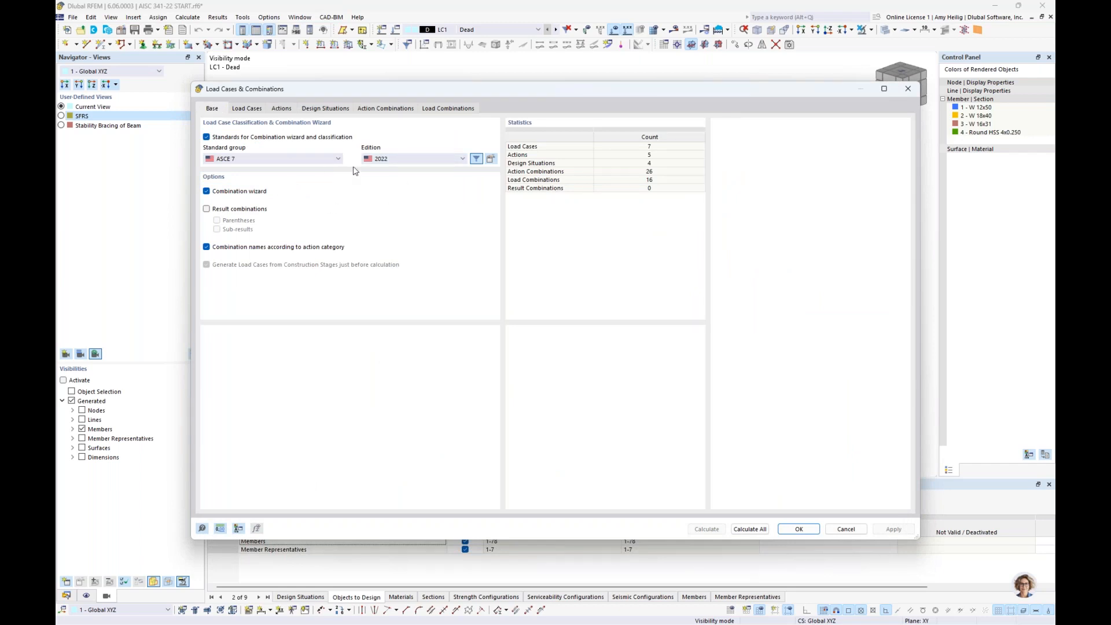
{"action": "left_click", "coordinate": [490, 159]}
{"action": "left_click_drag", "start_coordinate": [506, 127], "coordinate": [524, 205]}
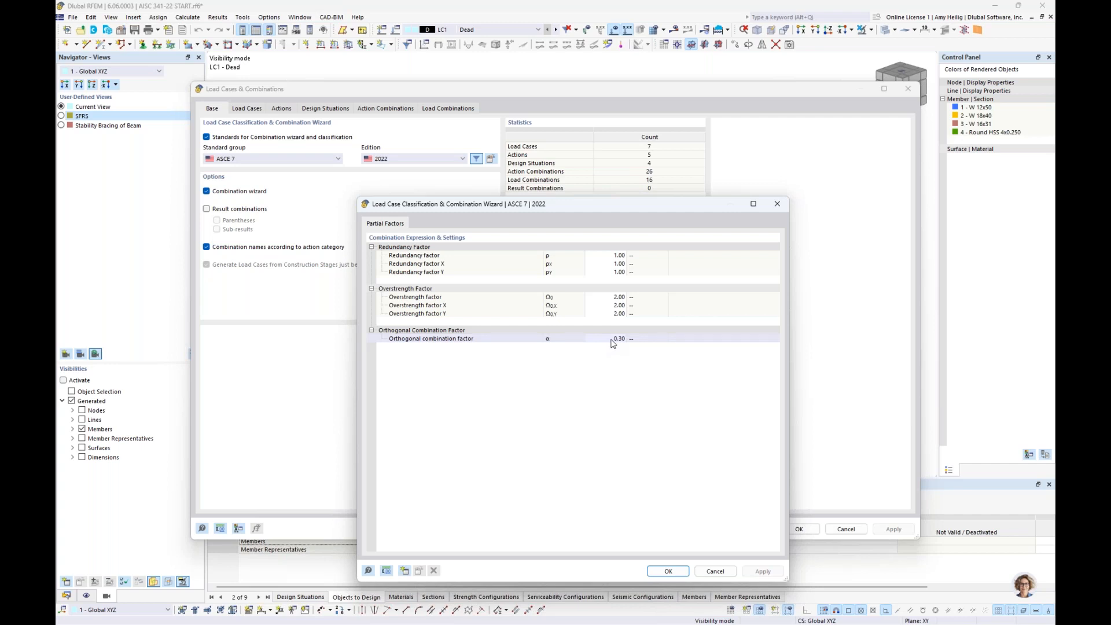
{"action": "left_click", "coordinate": [502, 272]}
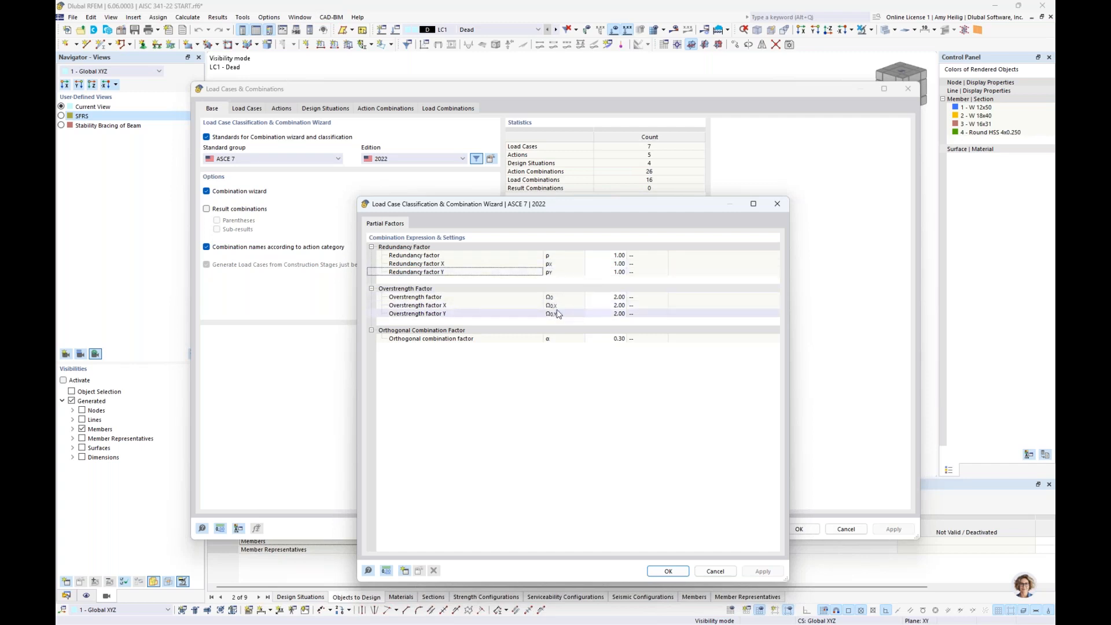
{"action": "key", "text": "super+Tab"}
{"action": "left_click", "coordinate": [498, 312]}
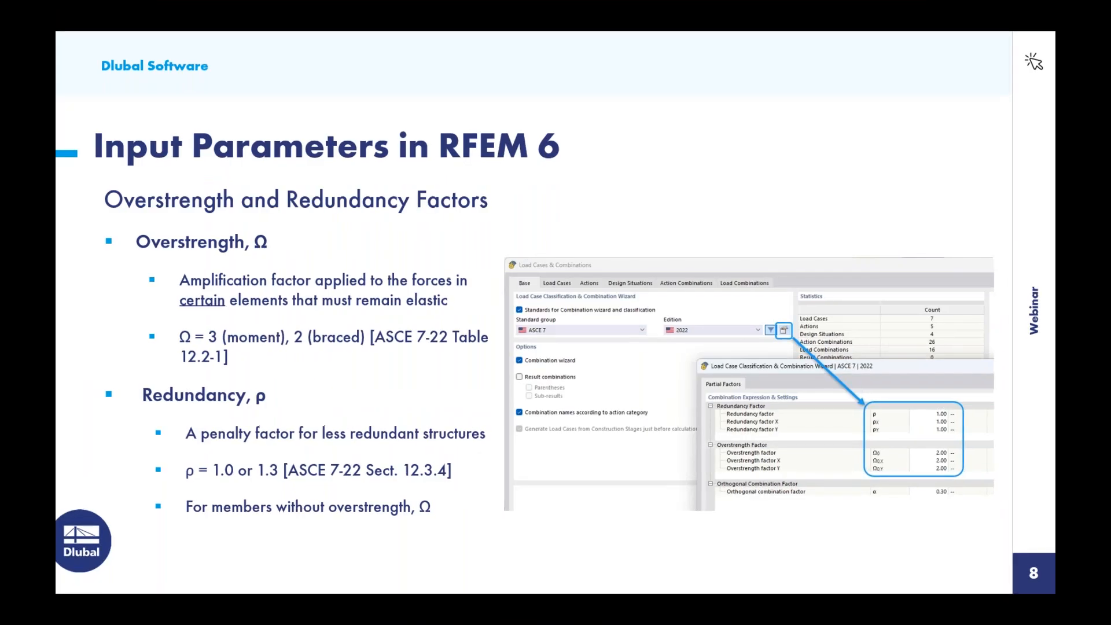
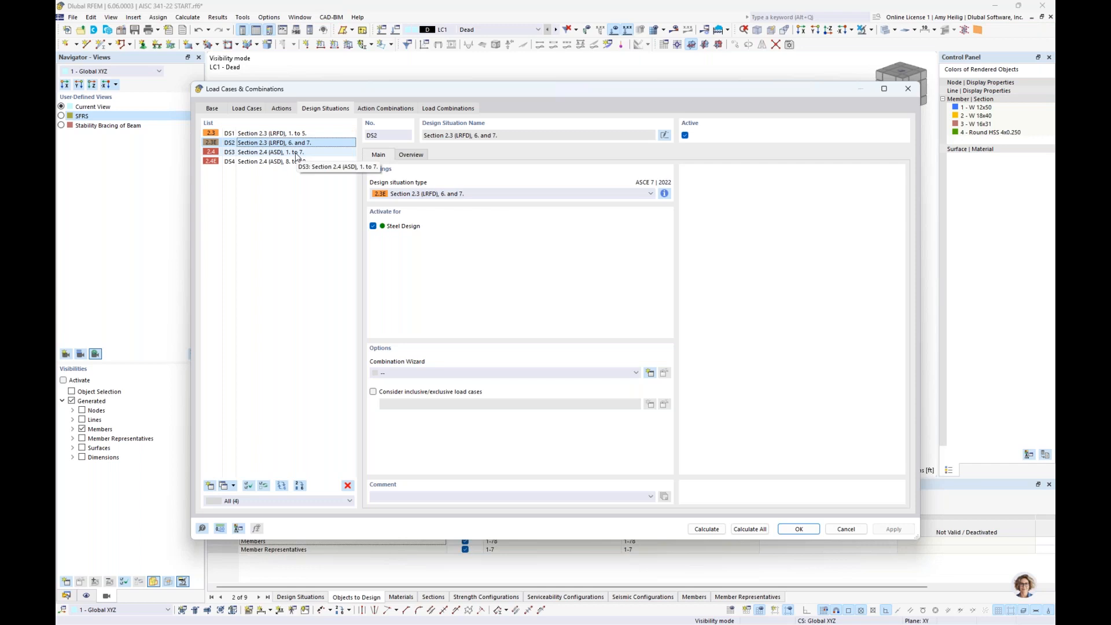
View the available design situation types for DS2, and read the combination rules for Section 2.3 (LRFD), 6. and 7.
{"action": "left_click", "coordinate": [454, 198]}
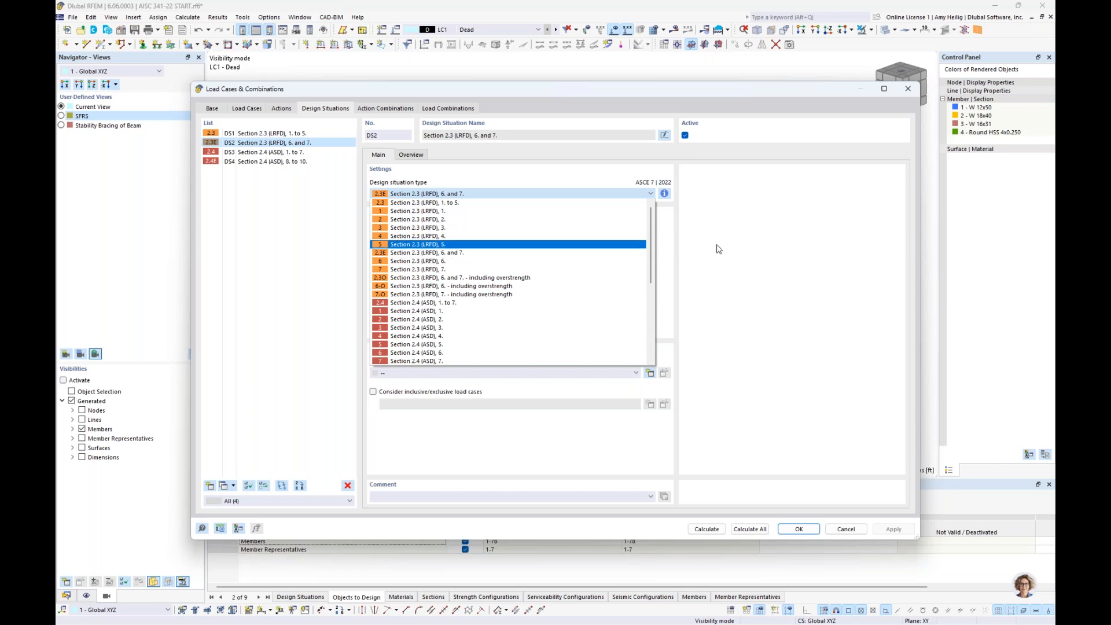
{"action": "left_click", "coordinate": [665, 193]}
{"action": "left_click", "coordinate": [664, 194]}
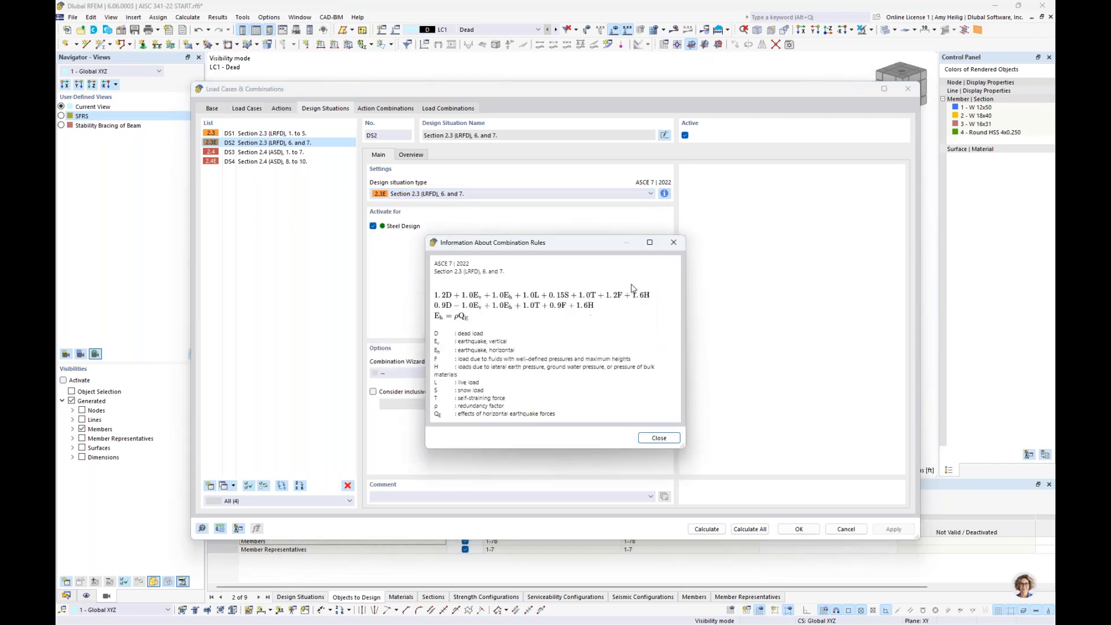
{"action": "left_click", "coordinate": [675, 243]}
Compare the LRFD design situations DS1 and DS2 with the ASD design situations DS3 and DS4.
{"action": "left_click", "coordinate": [295, 163]}
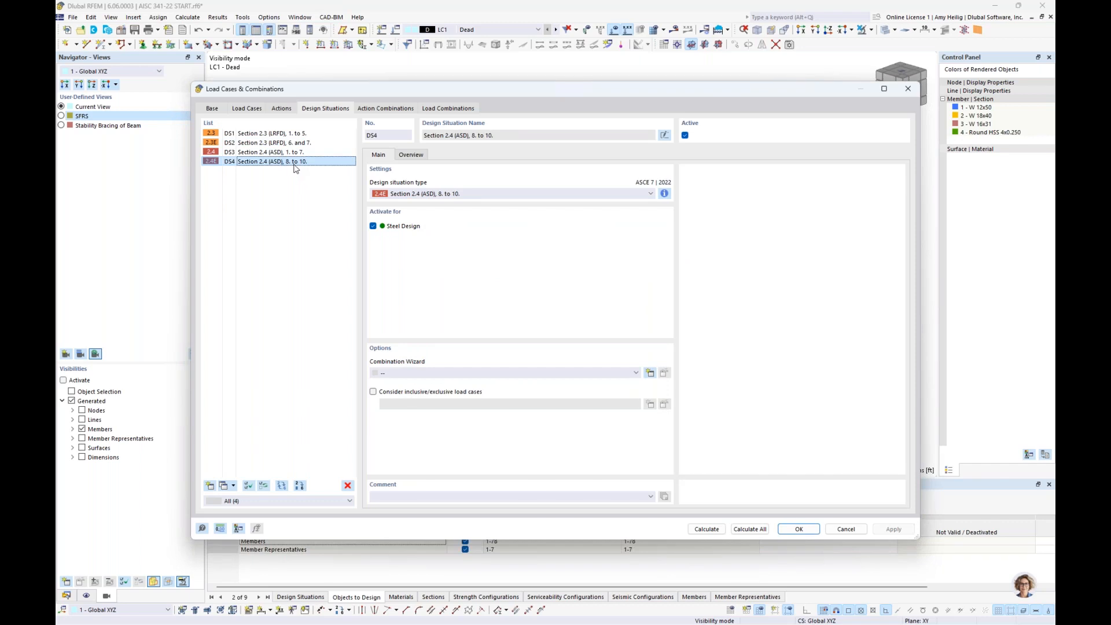
{"action": "left_click", "coordinate": [325, 135]}
{"action": "left_click", "coordinate": [326, 143], "text": "ctrl"}
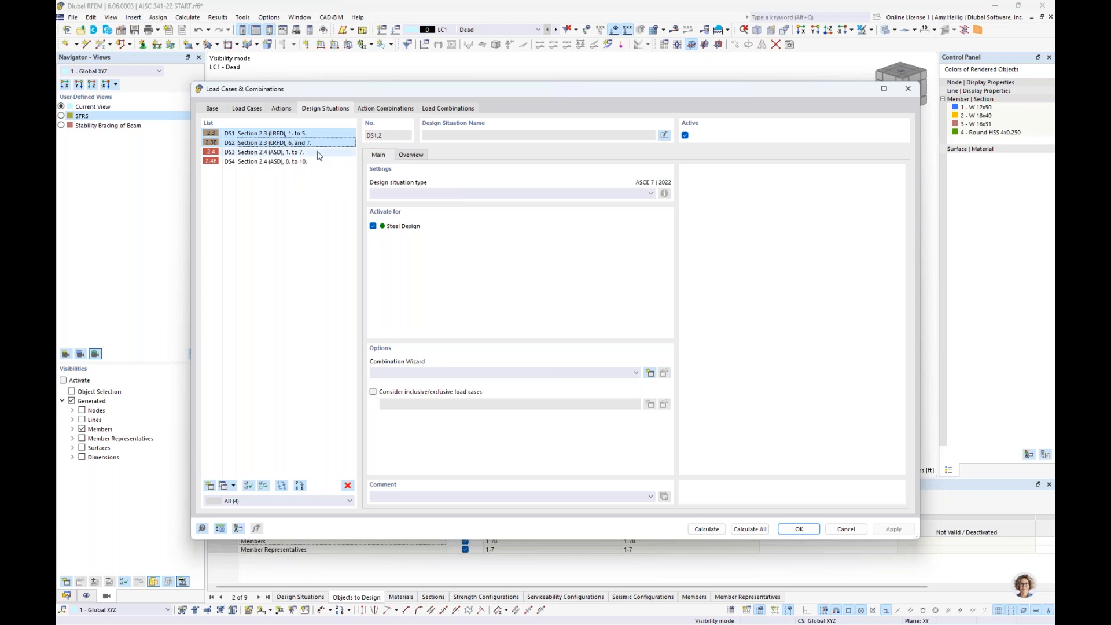
{"action": "left_click", "coordinate": [318, 152]}
{"action": "left_click", "coordinate": [318, 162], "text": "ctrl"}
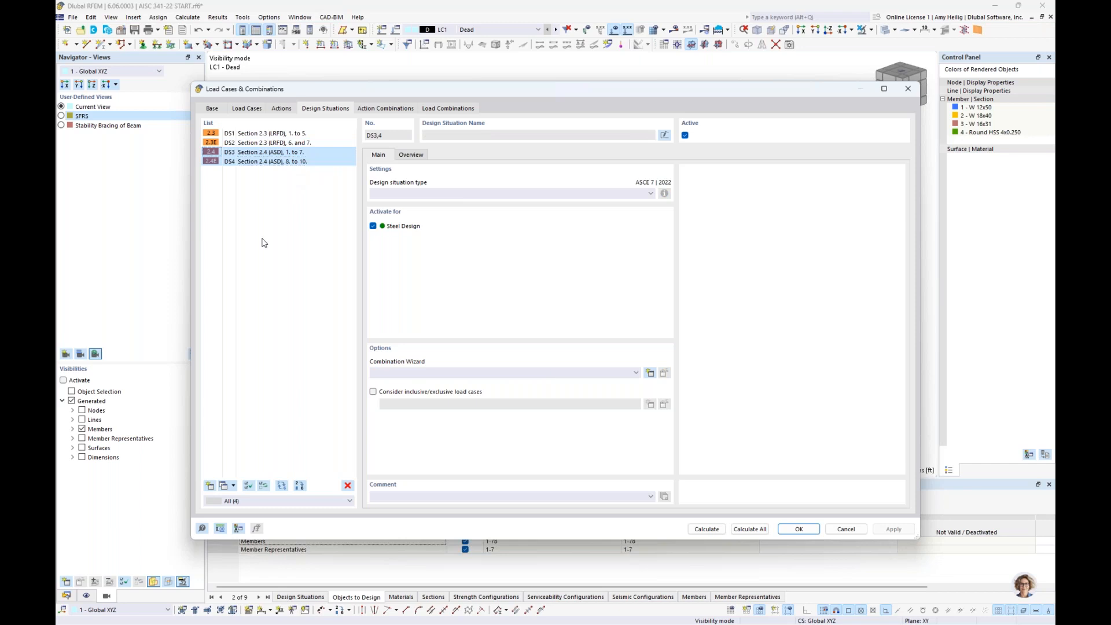
{"action": "left_click", "coordinate": [320, 161]}
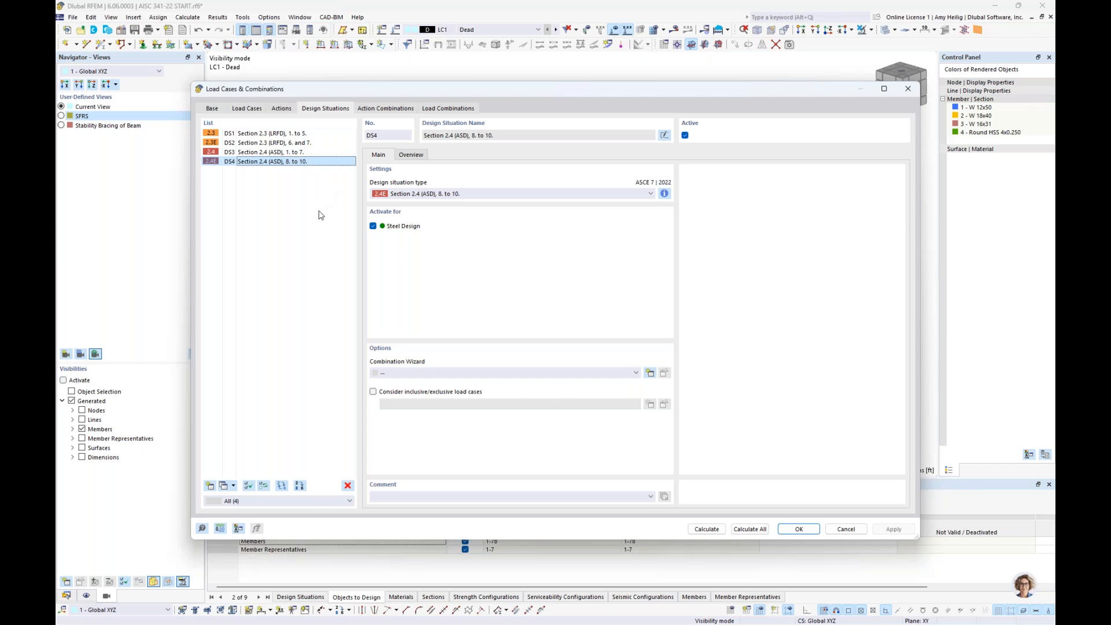
Add design situation DS5 with the type Section 2.3 (LRFD), 1. to 5.
{"action": "left_click", "coordinate": [211, 489]}
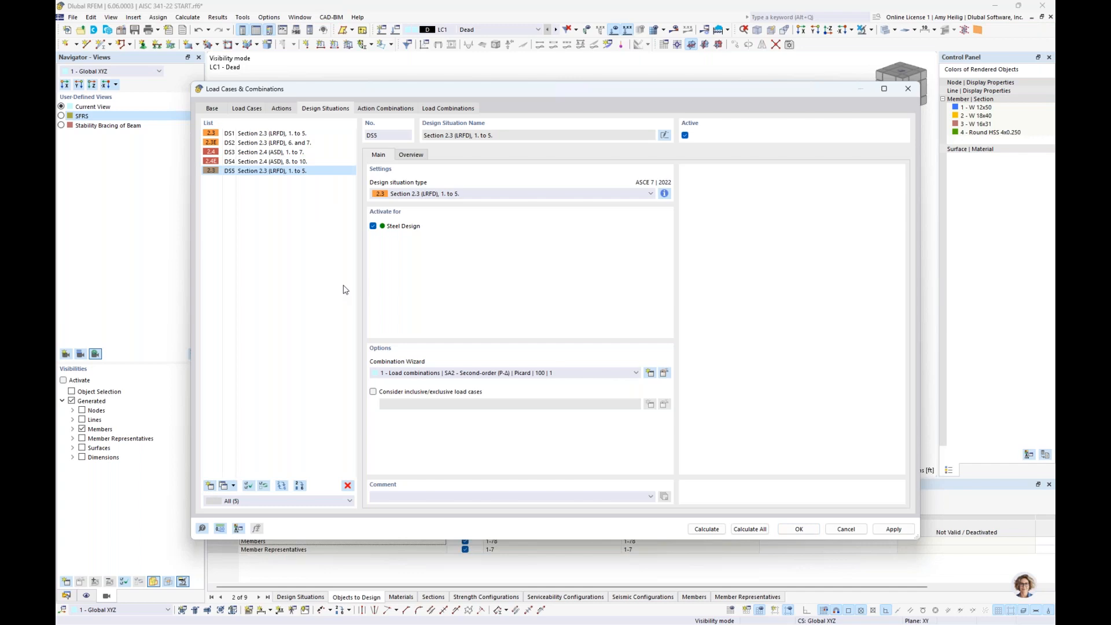
{"action": "left_click", "coordinate": [469, 194]}
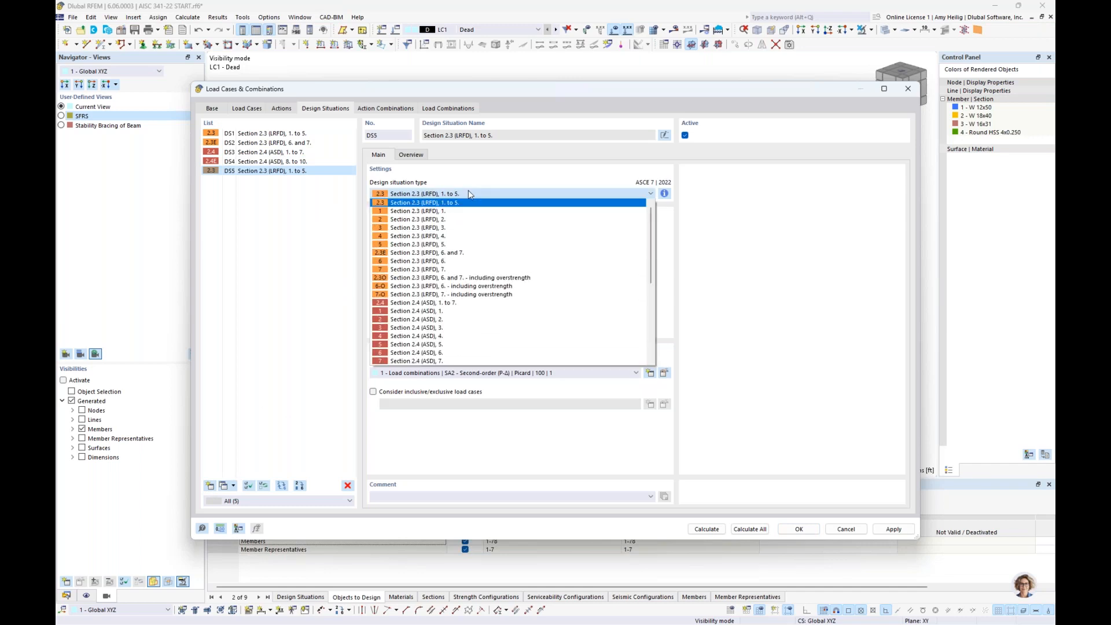
{"action": "left_click", "coordinate": [465, 253]}
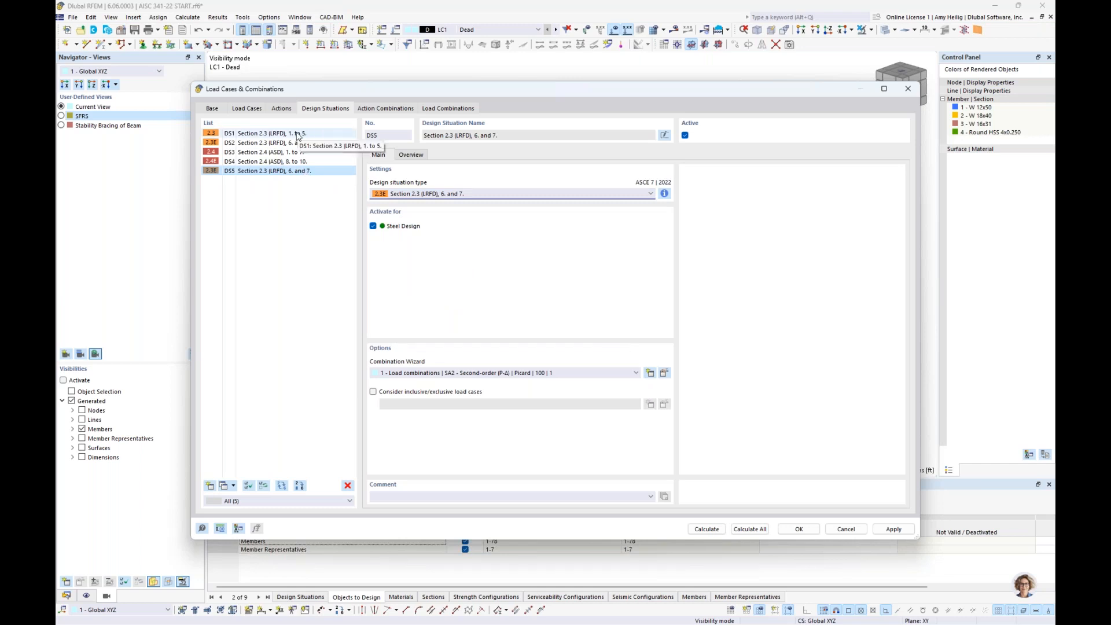
{"action": "left_click", "coordinate": [472, 196]}
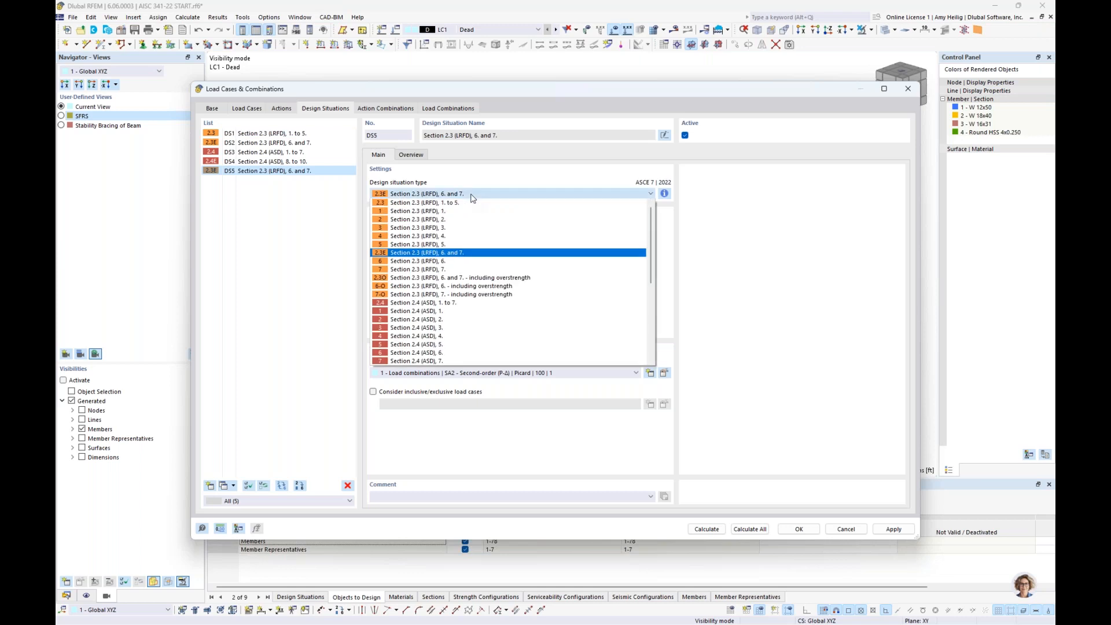
{"action": "left_click", "coordinate": [469, 203]}
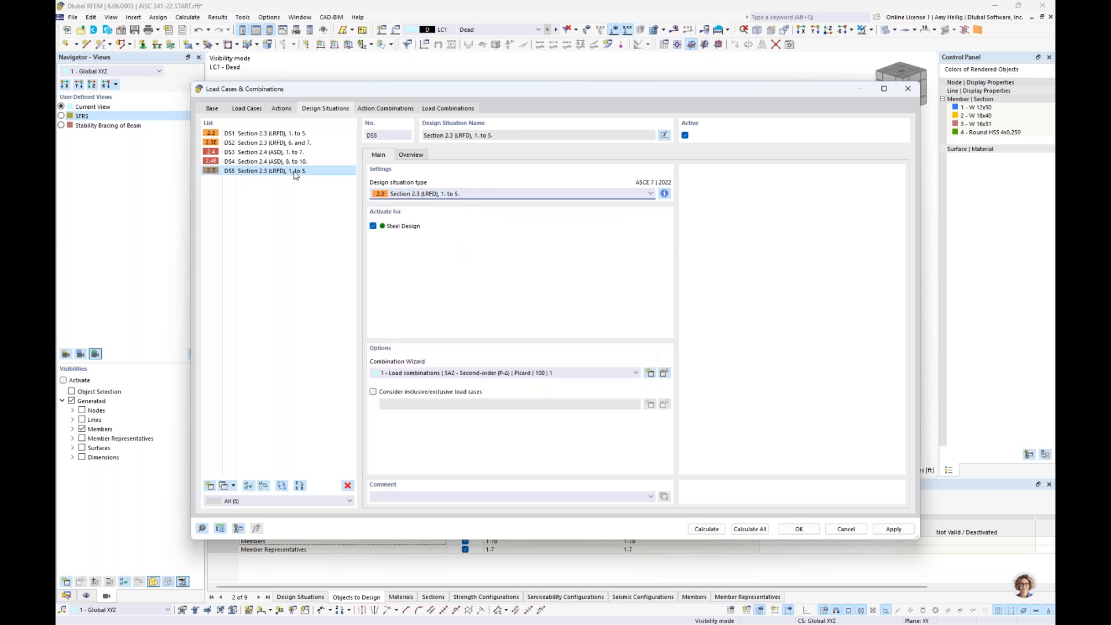
Add design situation DS6 with the type Section 2.3 (LRFD), 6. and 7.
{"action": "left_click", "coordinate": [210, 486]}
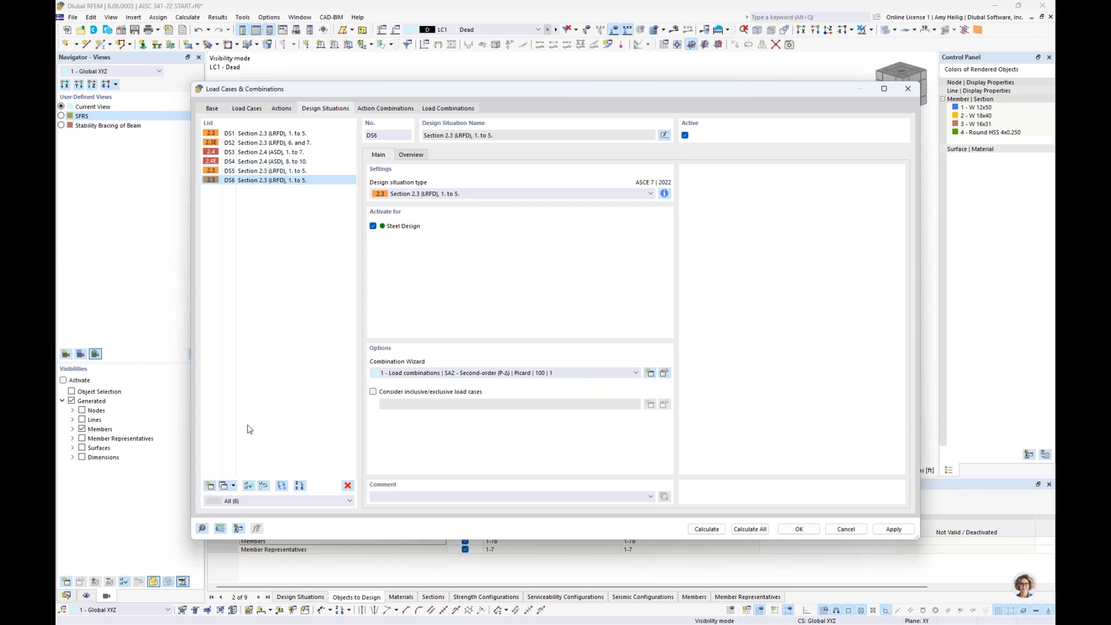
{"action": "left_click", "coordinate": [438, 195]}
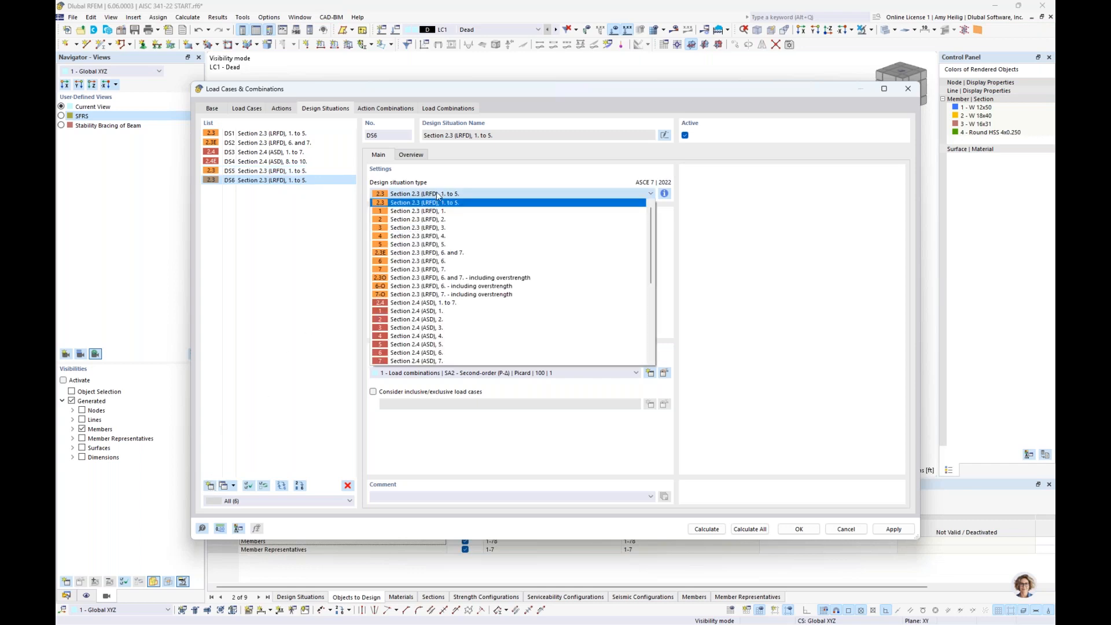
{"action": "left_click", "coordinate": [427, 253]}
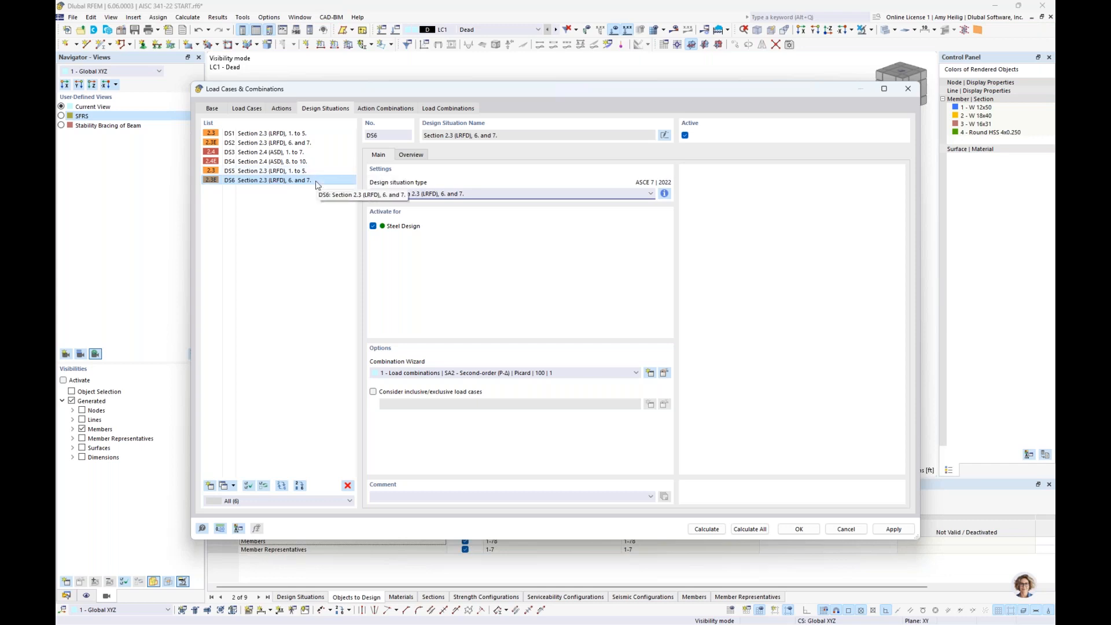
Add design situation DS7 as Section 2.3 (LRFD), 6. and 7. - including overstrength, and check its combination rules.
{"action": "left_click", "coordinate": [209, 485]}
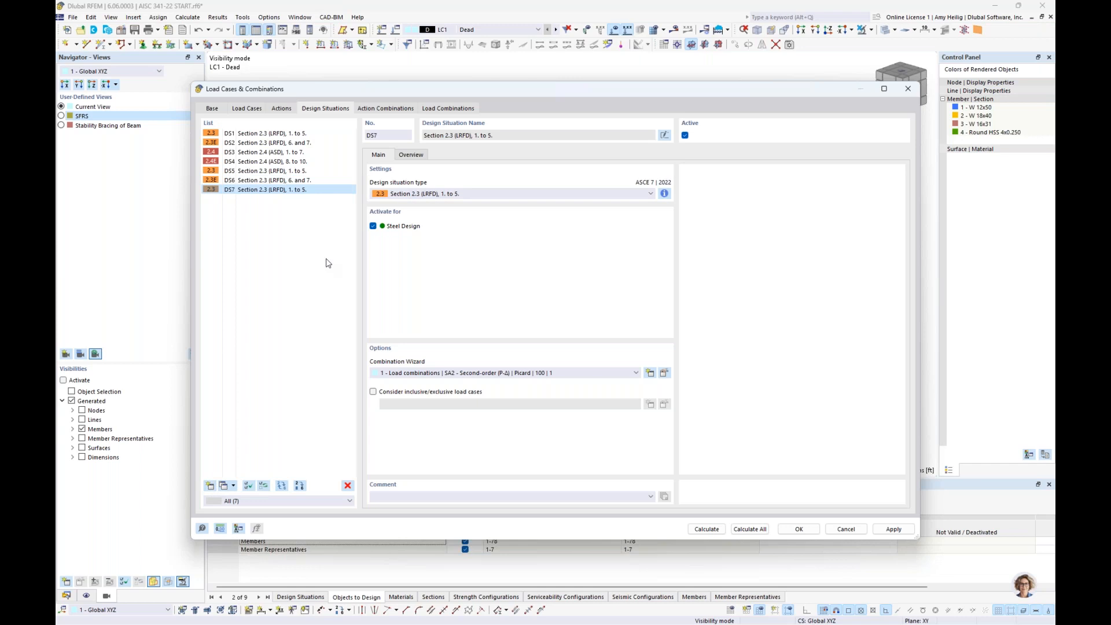
{"action": "left_click", "coordinate": [470, 195]}
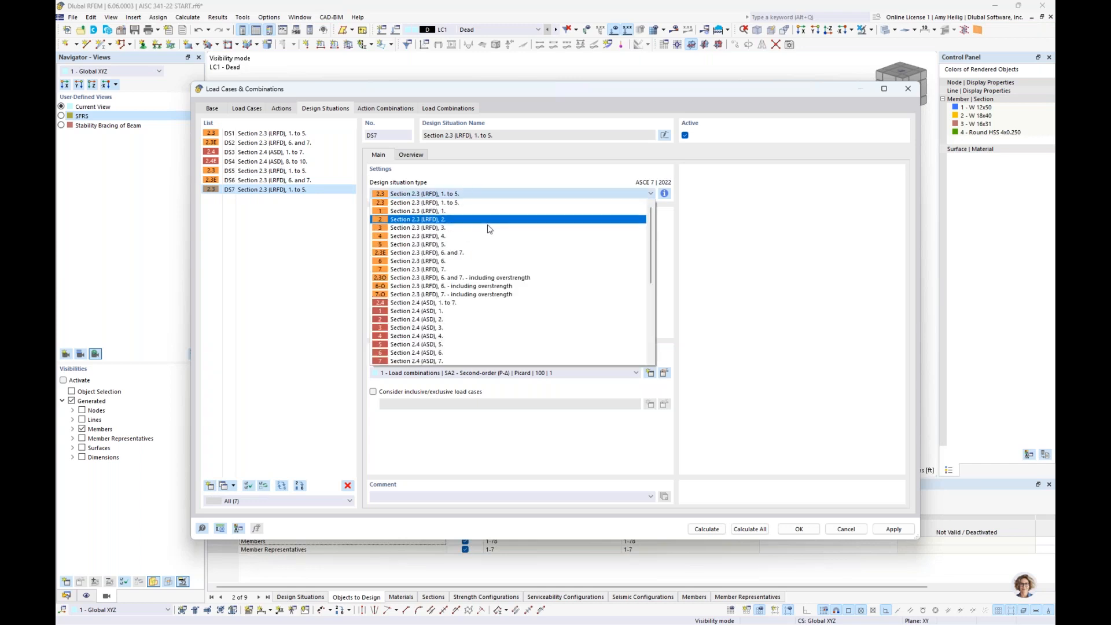
{"action": "left_click", "coordinate": [505, 281]}
{"action": "left_click", "coordinate": [665, 194]}
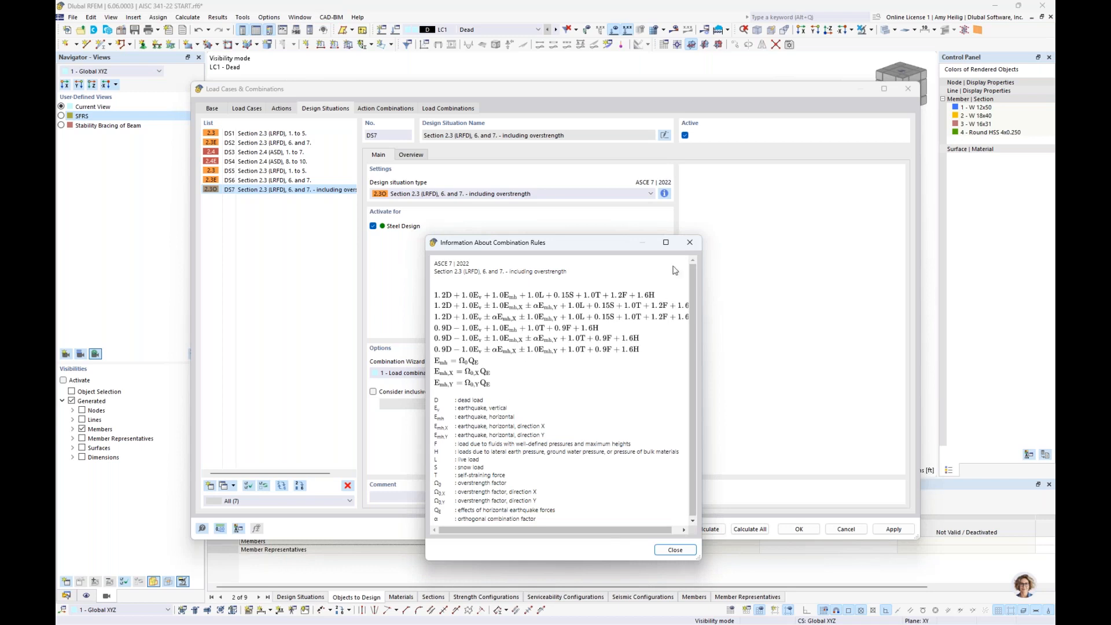
{"action": "left_click", "coordinate": [689, 242]}
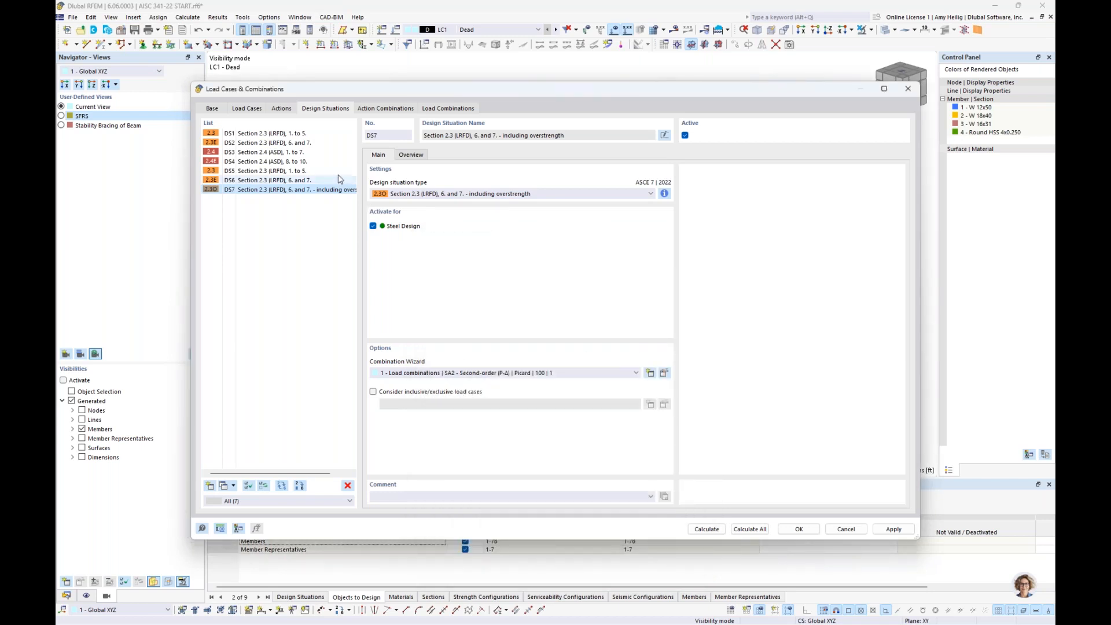
Review the added design situations DS5 to DS7 together, and show the settings of DS5 alone.
{"action": "left_click_drag", "start_coordinate": [338, 172], "coordinate": [339, 191]}
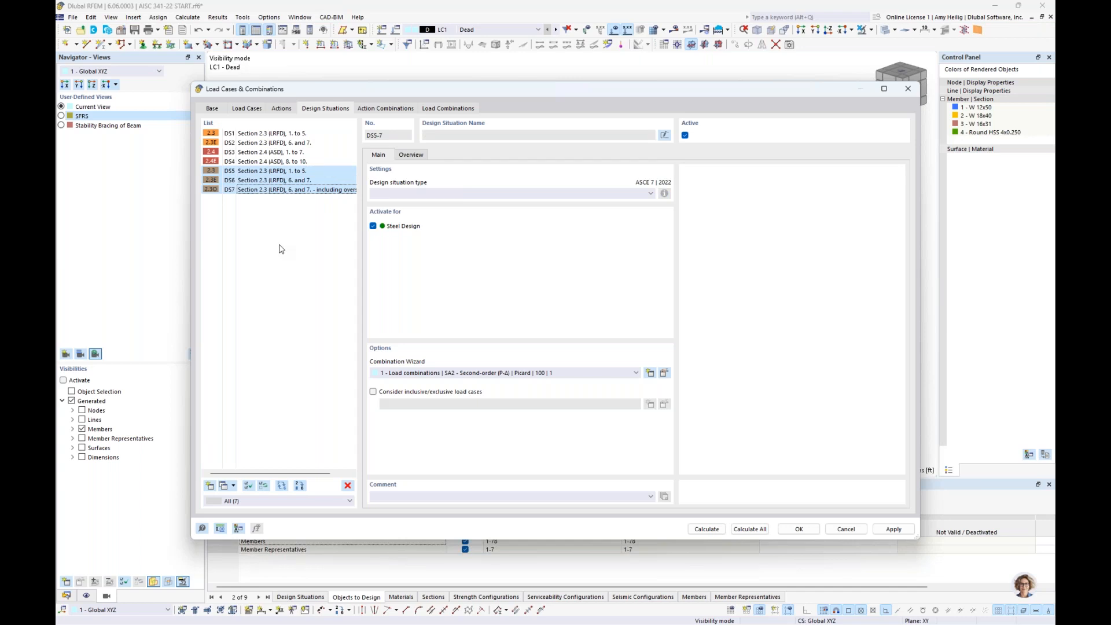
{"action": "left_click", "coordinate": [287, 240]}
{"action": "left_click", "coordinate": [321, 175]}
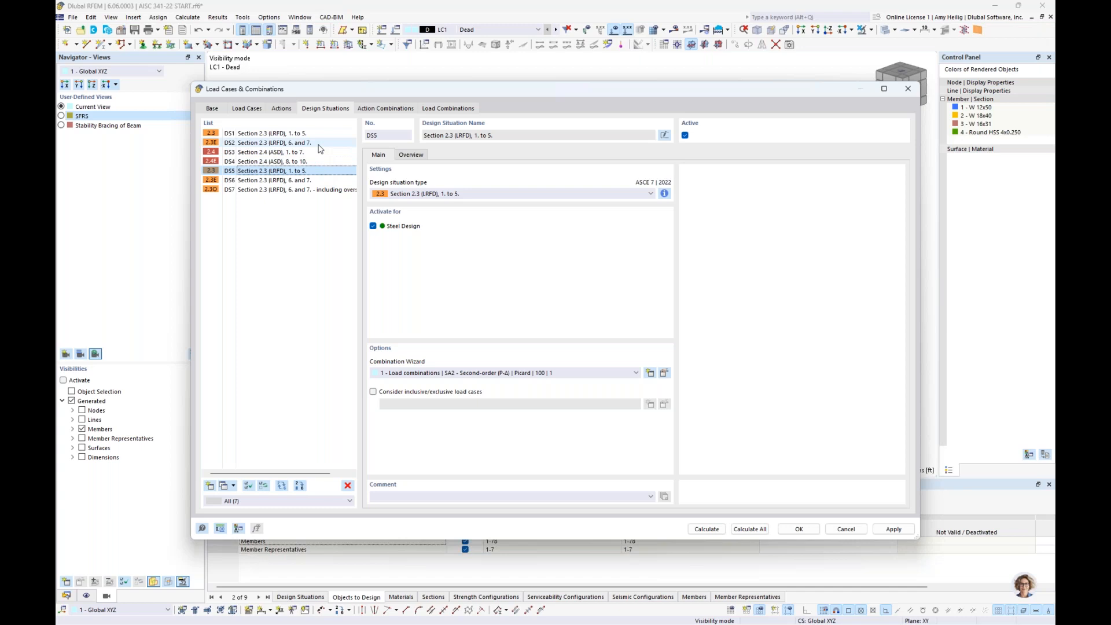
Select the seismic design situations DS2, DS4, DS6 and DS7 together.
{"action": "left_click", "coordinate": [319, 145]}
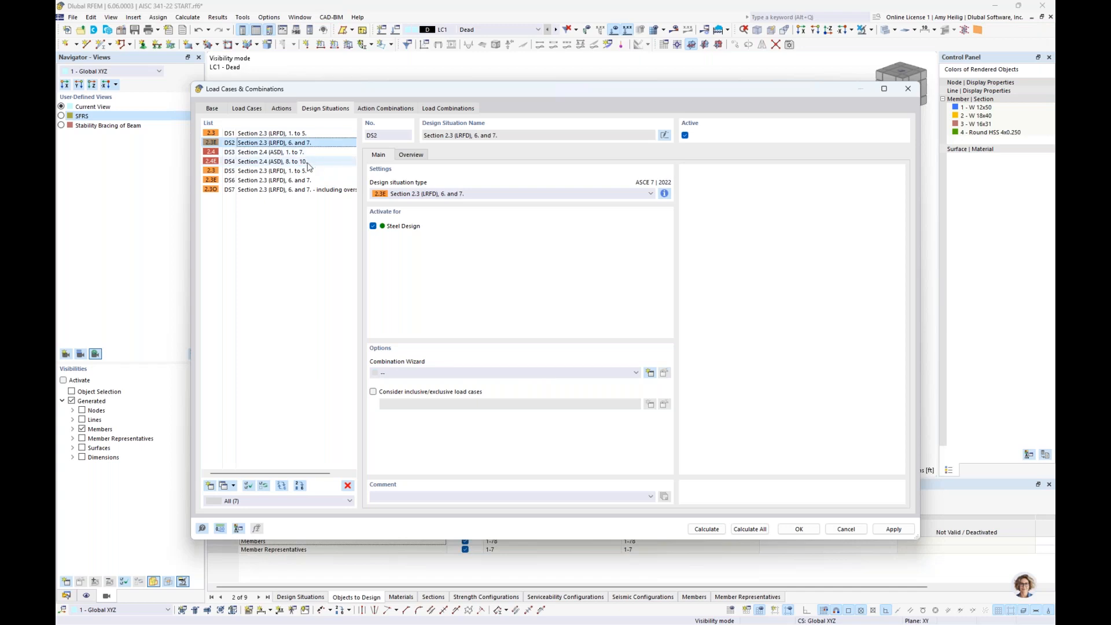
{"action": "left_click", "coordinate": [309, 164], "text": "ctrl"}
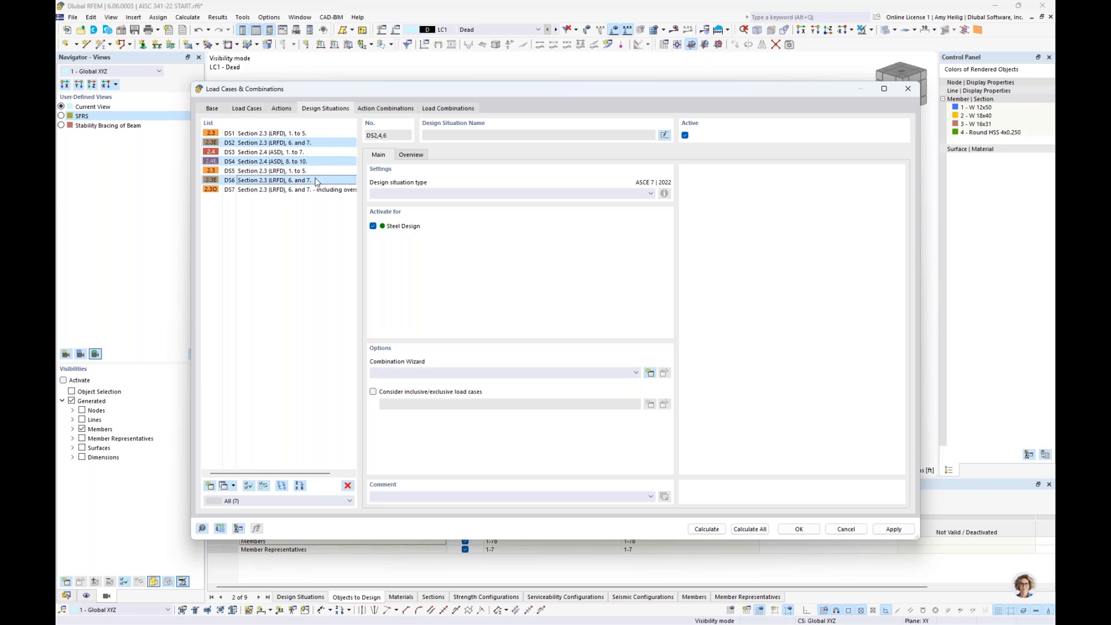
{"action": "left_click", "coordinate": [305, 181]}
{"action": "left_click", "coordinate": [307, 190], "text": "ctrl"}
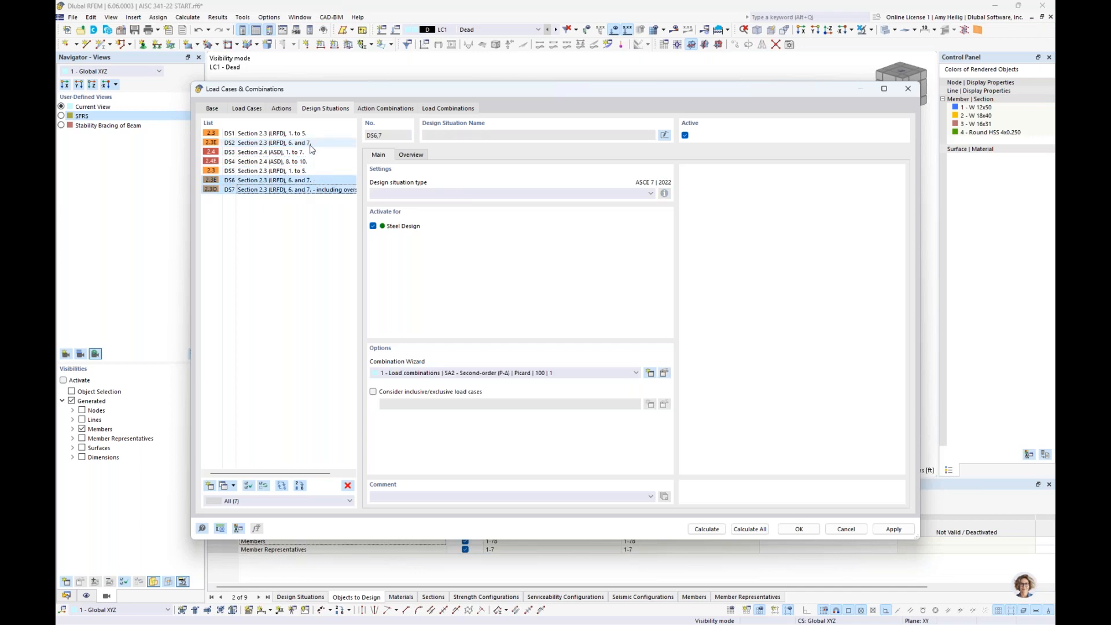
{"action": "left_click", "coordinate": [240, 144], "text": "ctrl"}
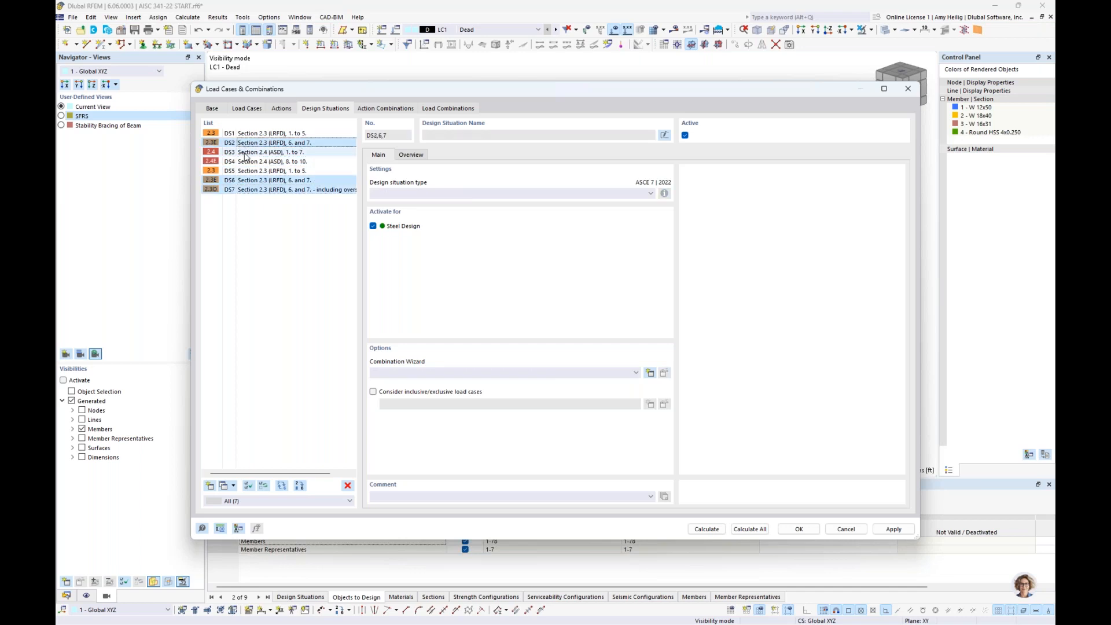
{"action": "left_click", "coordinate": [242, 162], "text": "ctrl"}
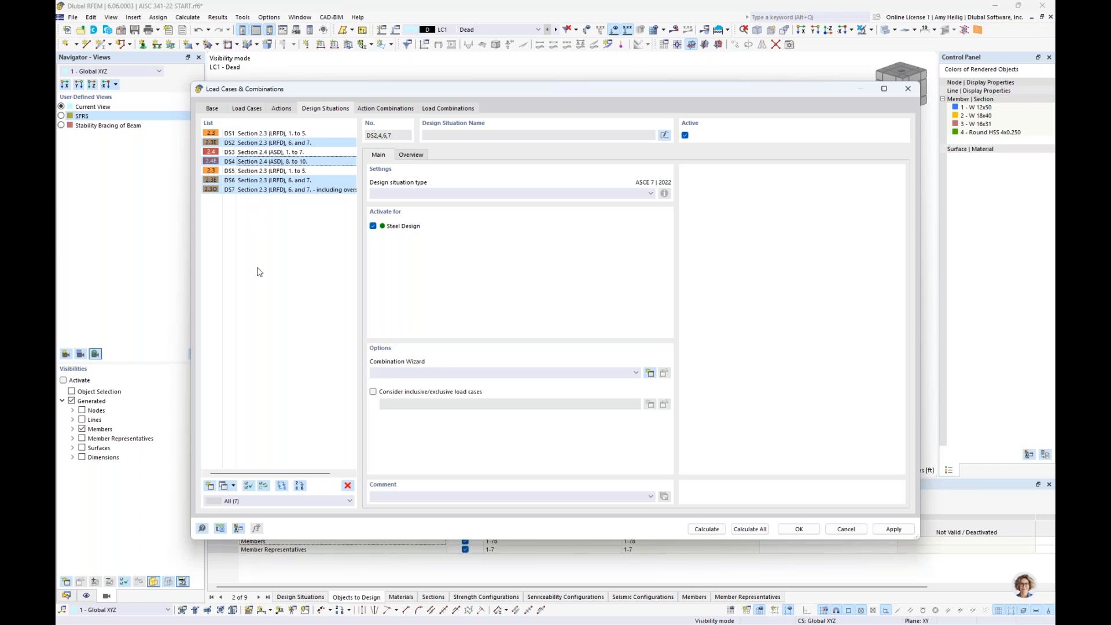
Enable result combinations in the base options of the load cases and combinations, and accept saving the changes.
{"action": "left_click", "coordinate": [213, 110]}
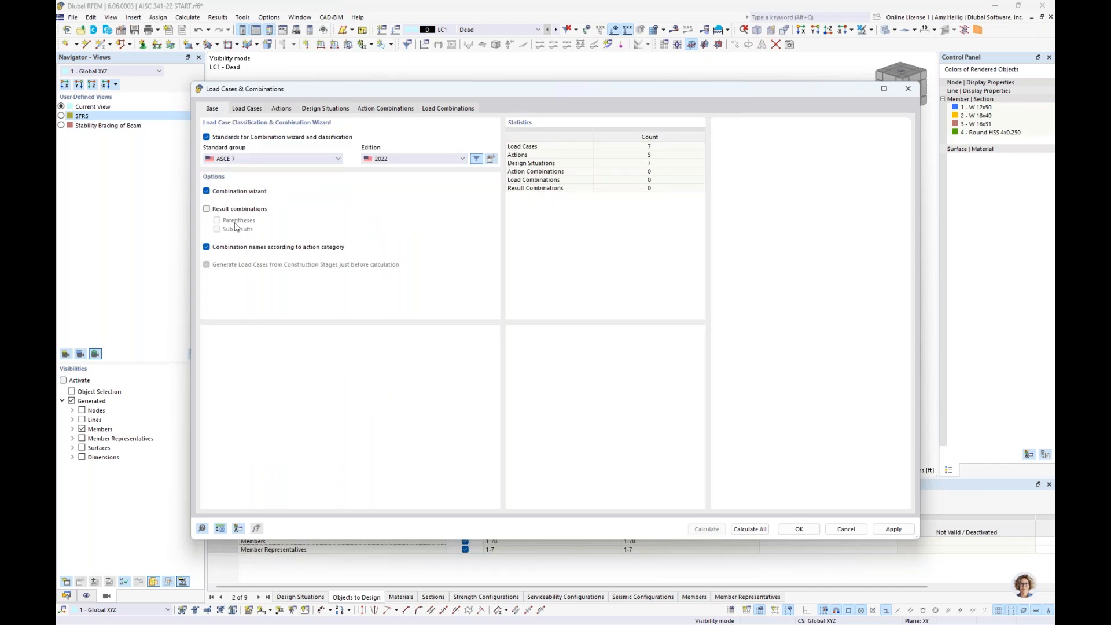
{"action": "left_click", "coordinate": [206, 209]}
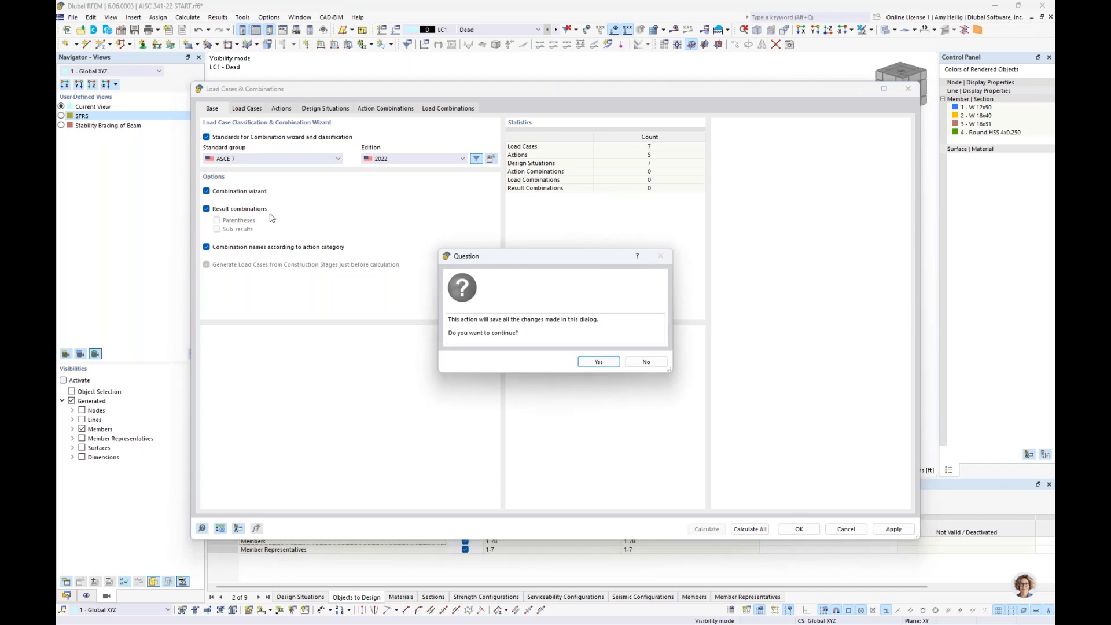
{"action": "left_click", "coordinate": [598, 362]}
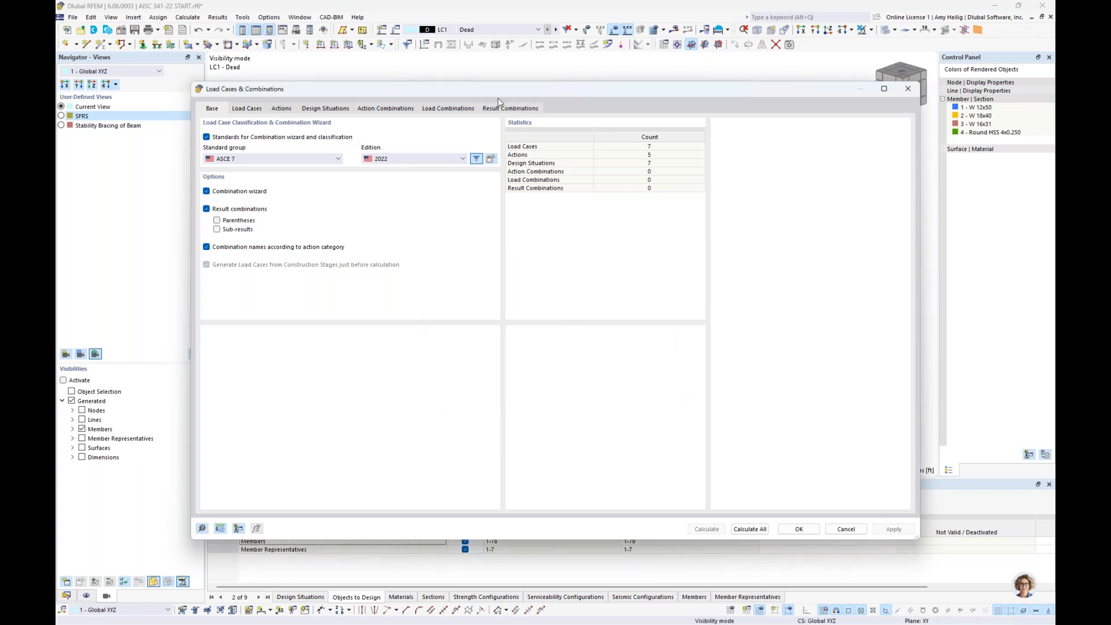
Create a combination wizard generating result combinations (linear analysis) for design situations DS2, DS4, DS6 and DS7.
{"action": "left_click", "coordinate": [327, 110]}
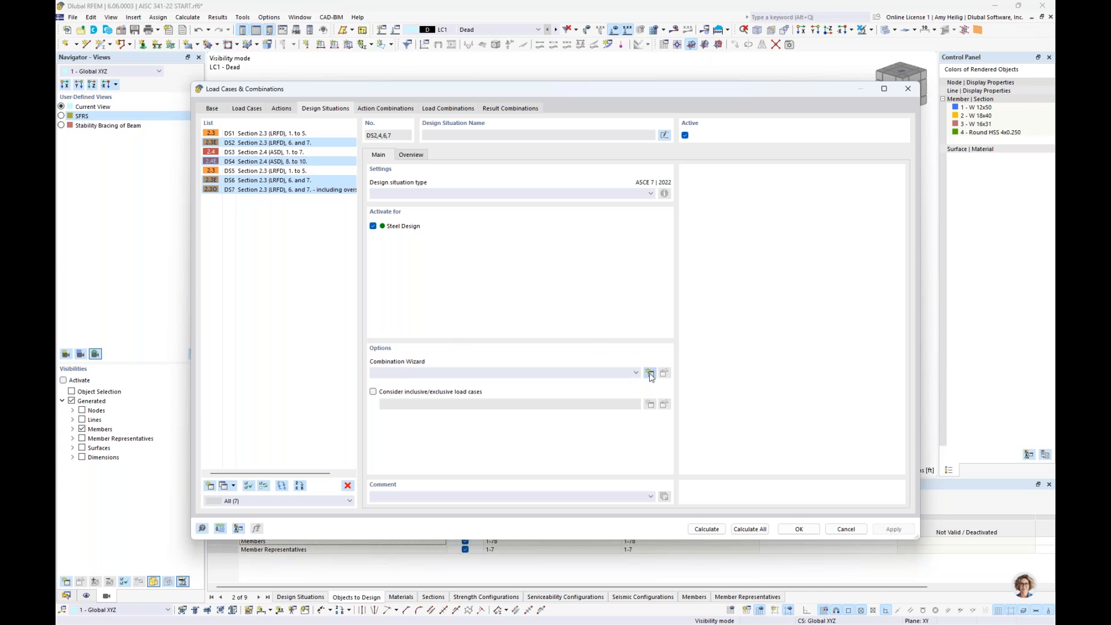
{"action": "left_click", "coordinate": [650, 373]}
{"action": "left_click", "coordinate": [426, 229]}
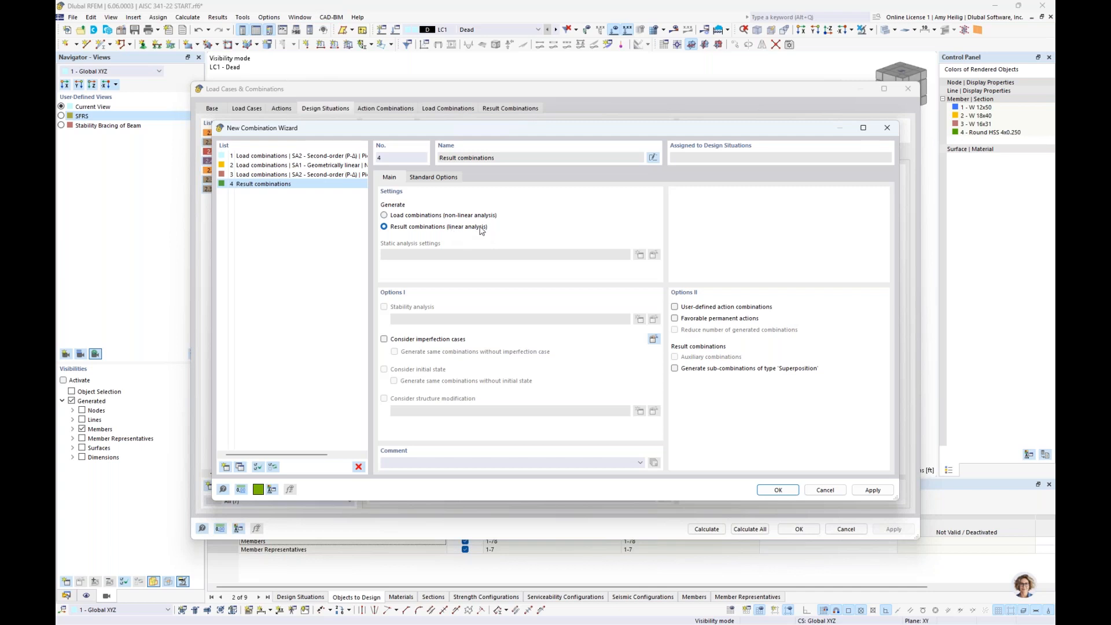
{"action": "left_click", "coordinate": [774, 490]}
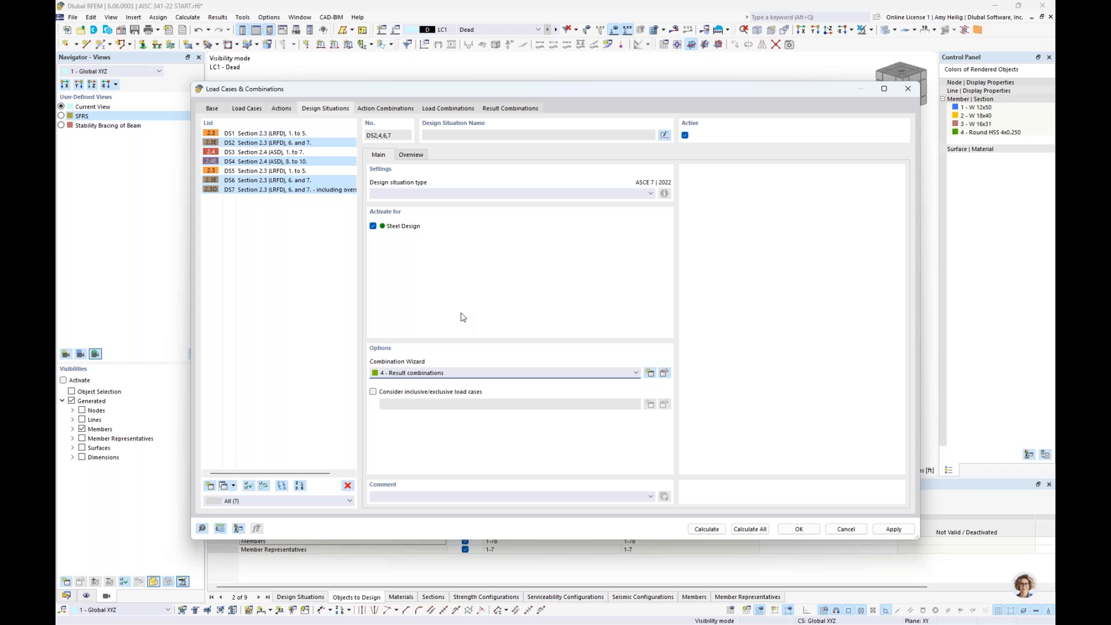
Check the settings of DS7, and review the generated load combinations and result combinations.
{"action": "left_click", "coordinate": [329, 190]}
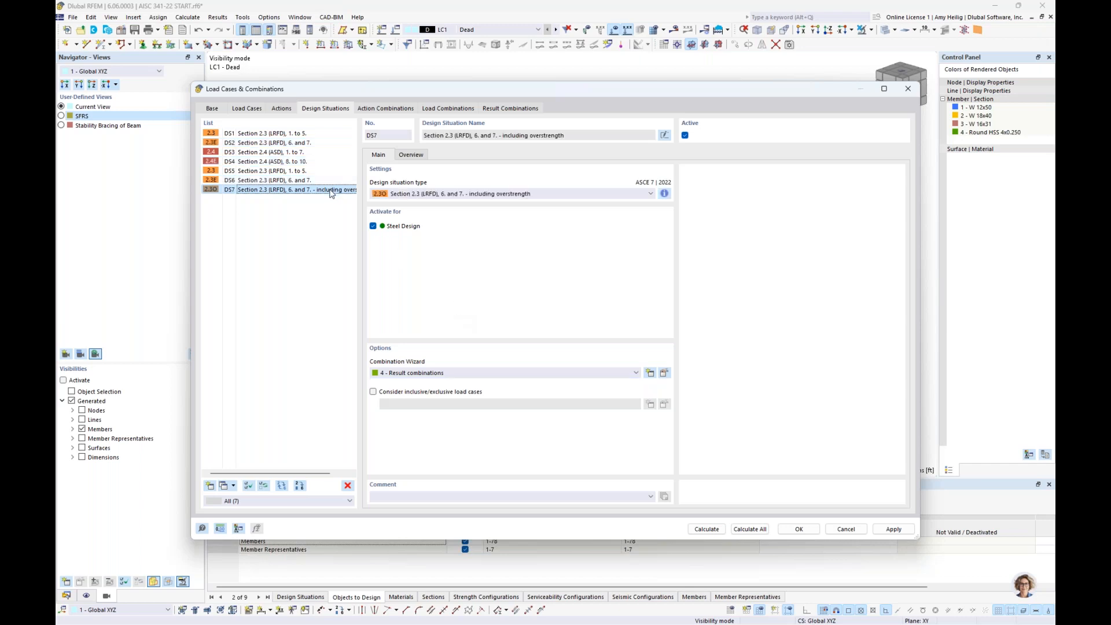
{"action": "left_click", "coordinate": [440, 108]}
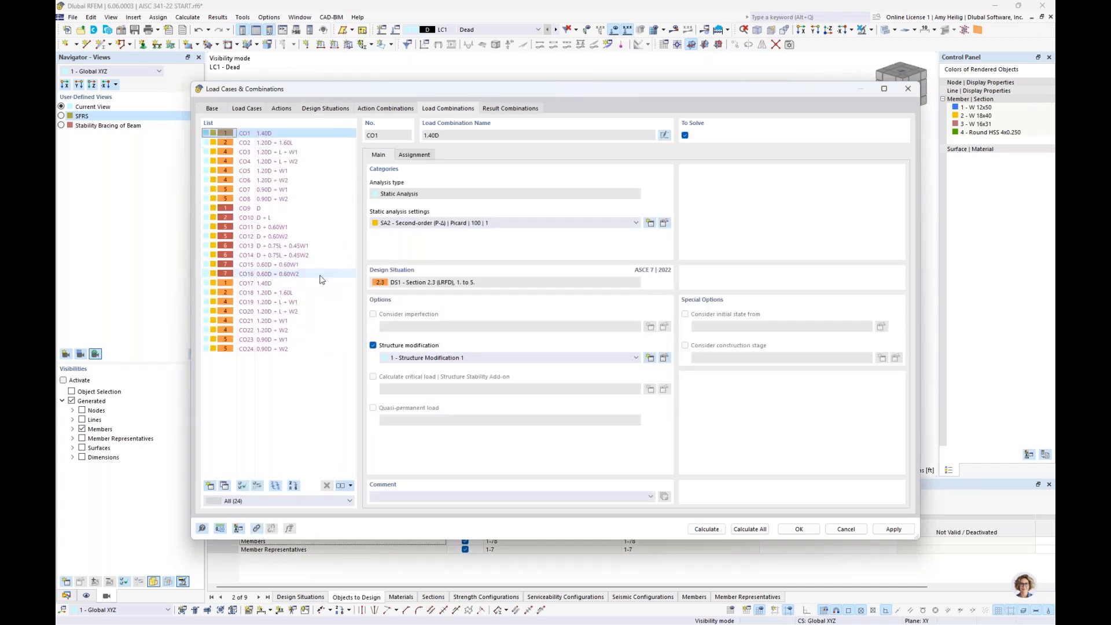
{"action": "left_click", "coordinate": [507, 110]}
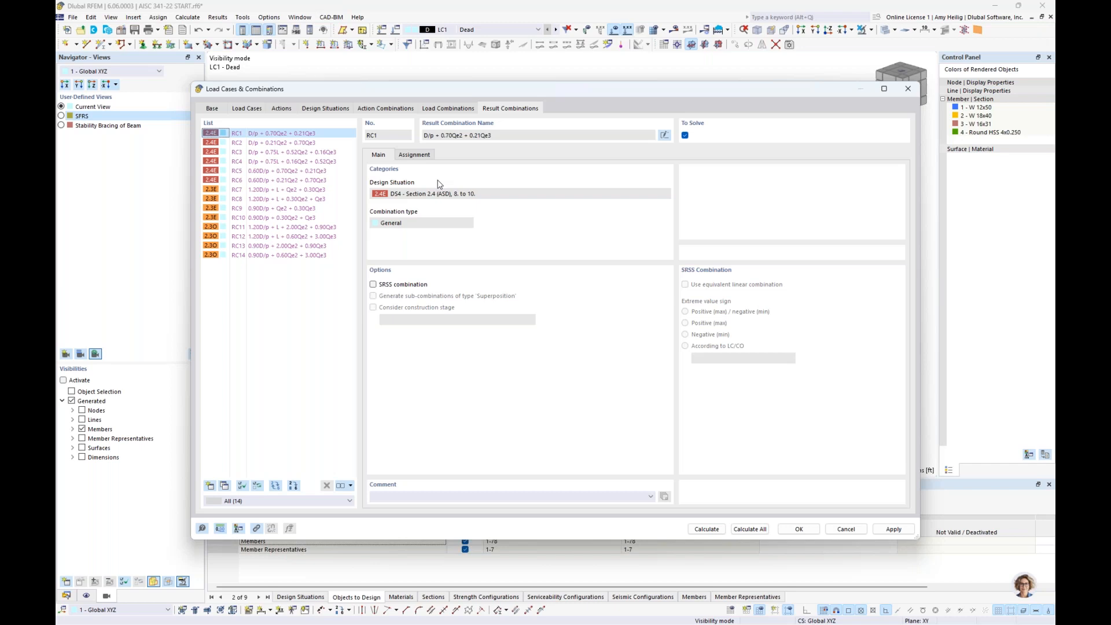
Check the load case factors assigned to overstrength result combinations RC11 and RC12, and accept the load case and combination settings.
{"action": "left_click", "coordinate": [302, 228]}
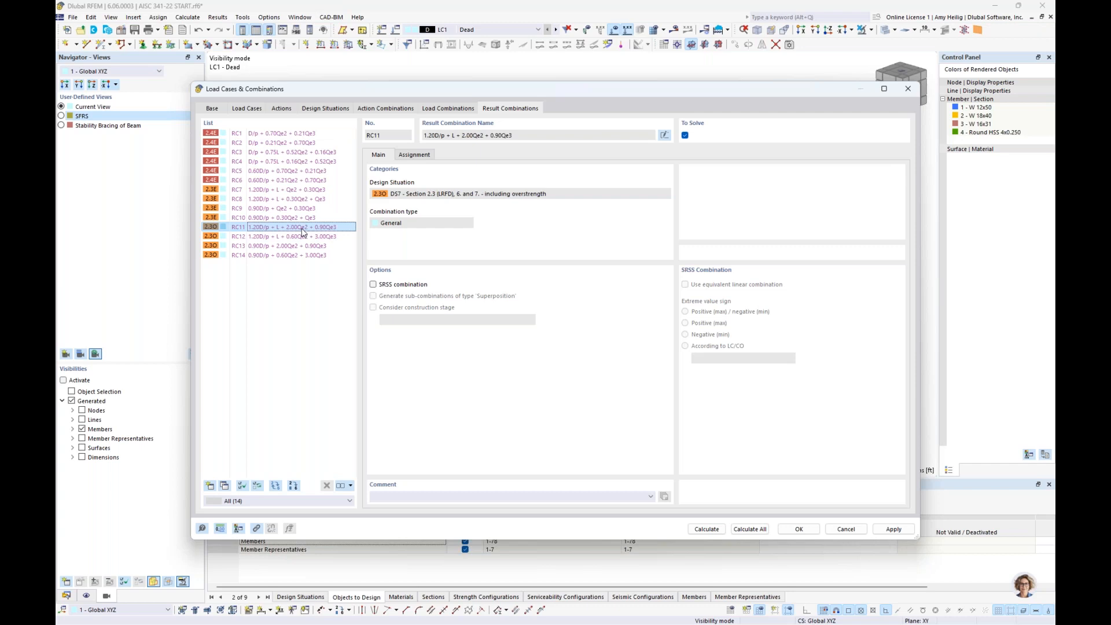
{"action": "left_click", "coordinate": [423, 156]}
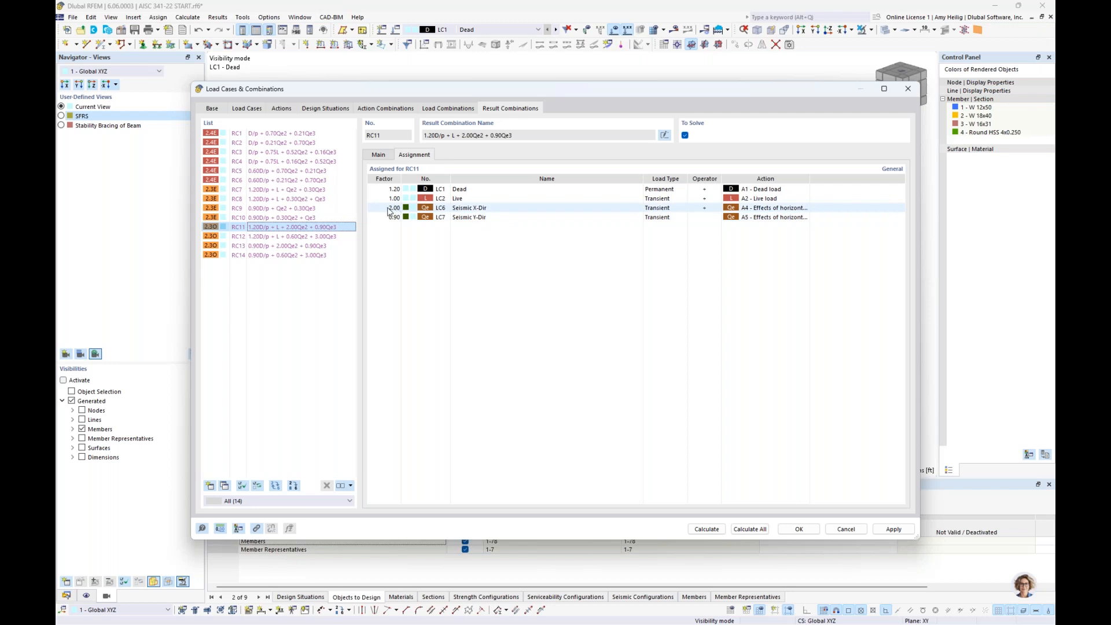
{"action": "key", "text": "Down"}
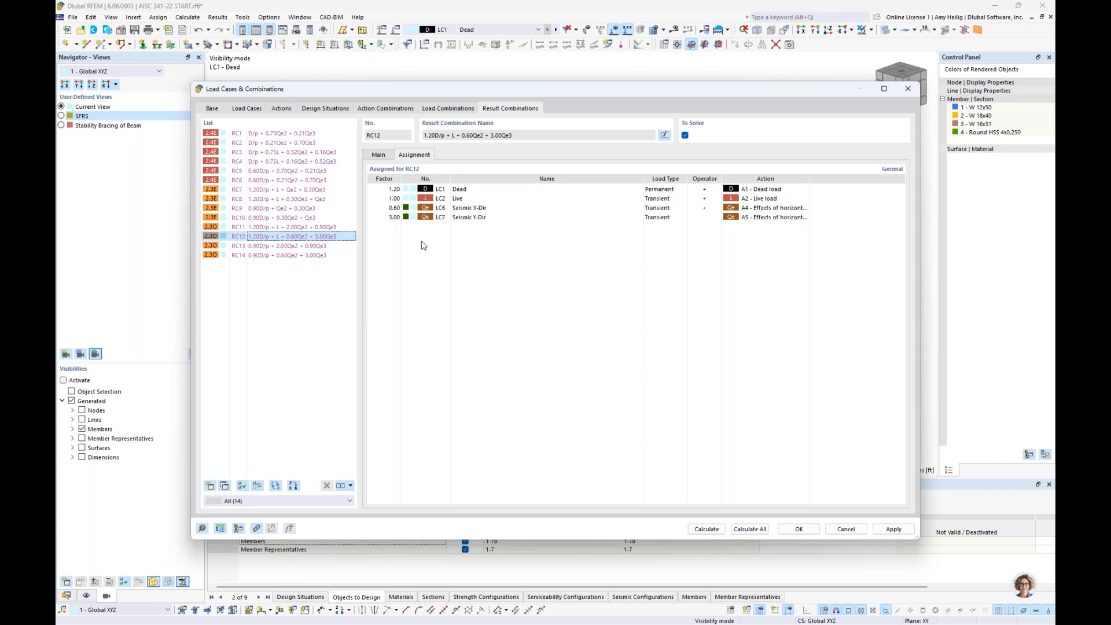
{"action": "left_click", "coordinate": [388, 217]}
{"action": "left_click", "coordinate": [799, 529]}
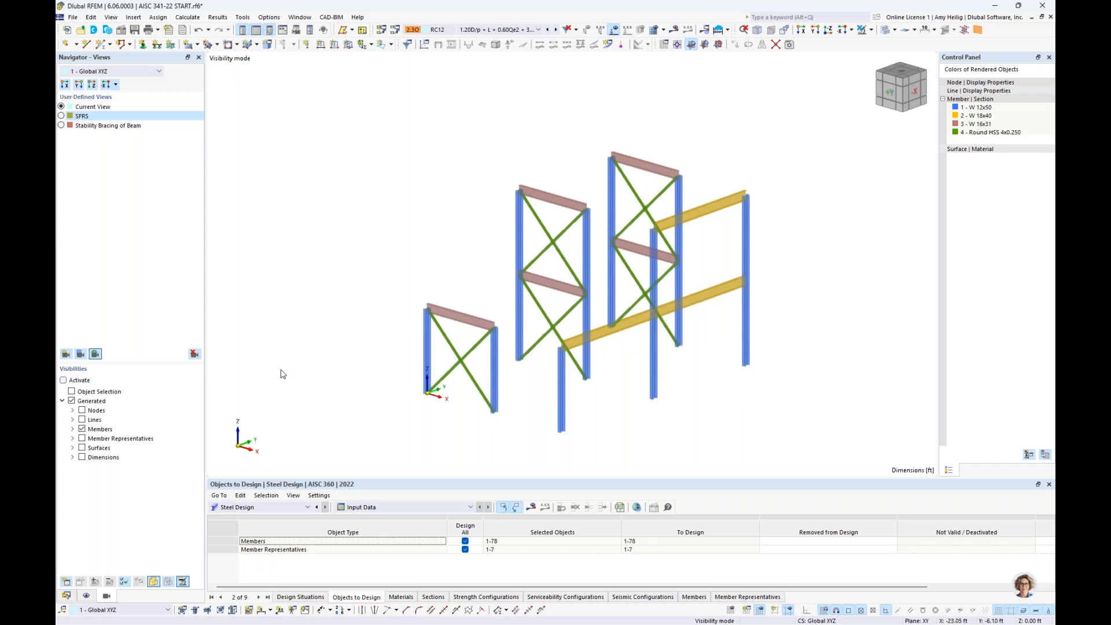
Examine the design configurations of the W 16x31 beam in the single-storey braced bay, leaving the member unchanged.
{"action": "scroll", "coordinate": [538, 418], "scroll_direction": "up", "scroll_amount": 1}
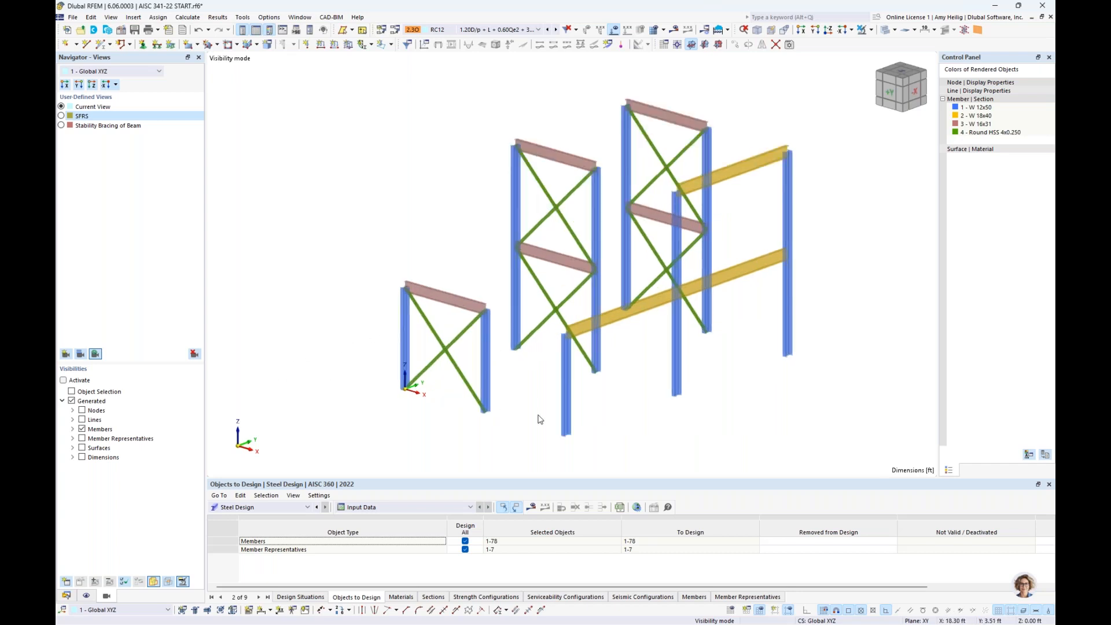
{"action": "double_click", "coordinate": [455, 300]}
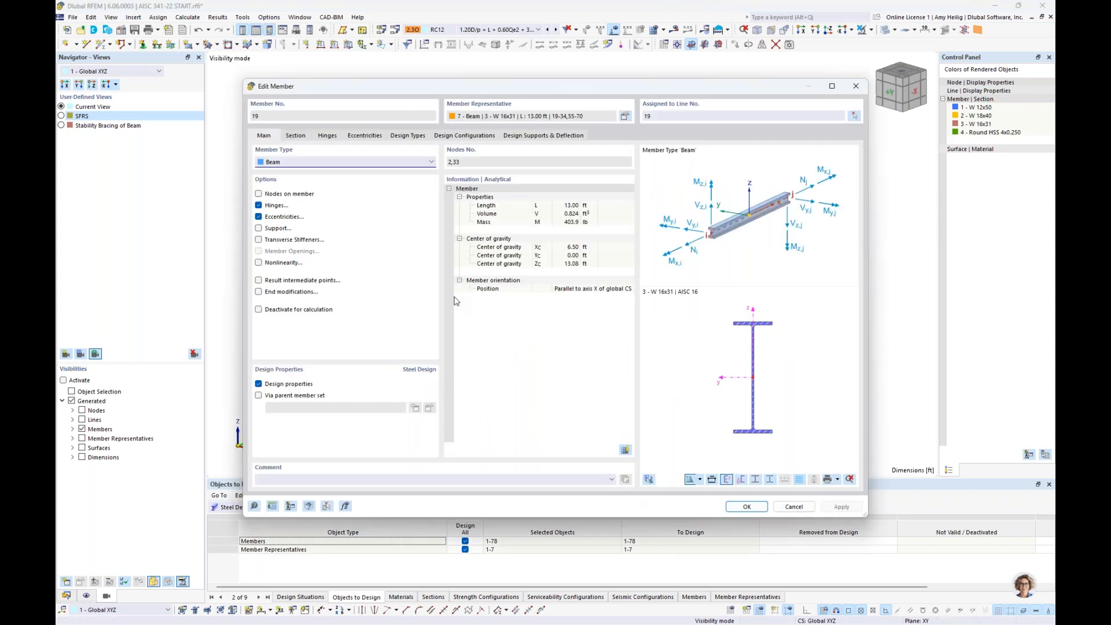
{"action": "left_click", "coordinate": [450, 135]}
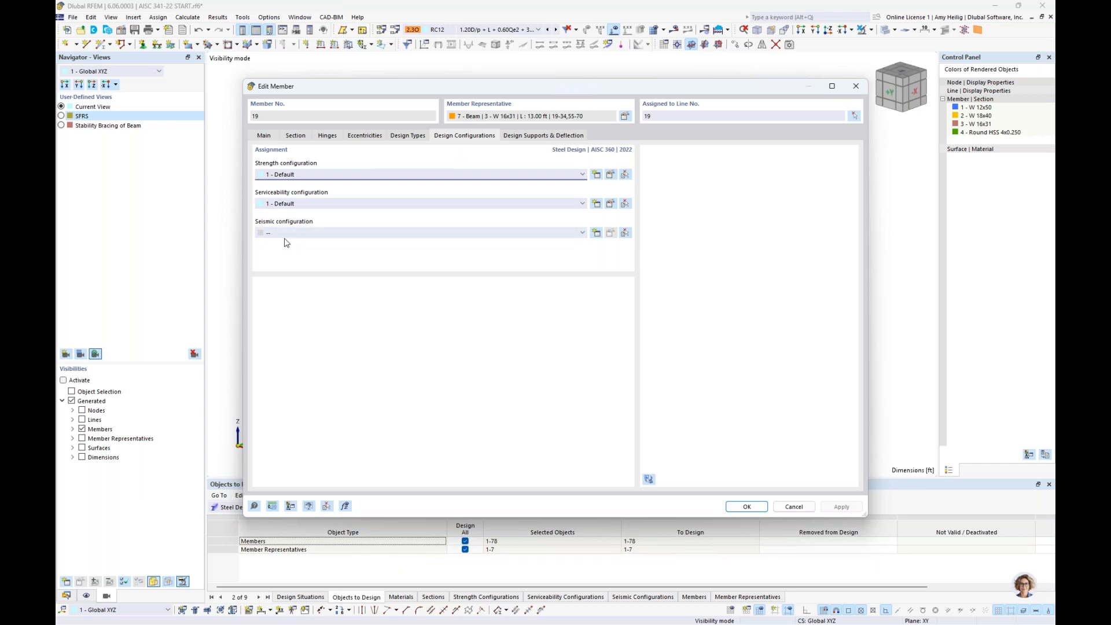
{"action": "left_click", "coordinate": [785, 507]}
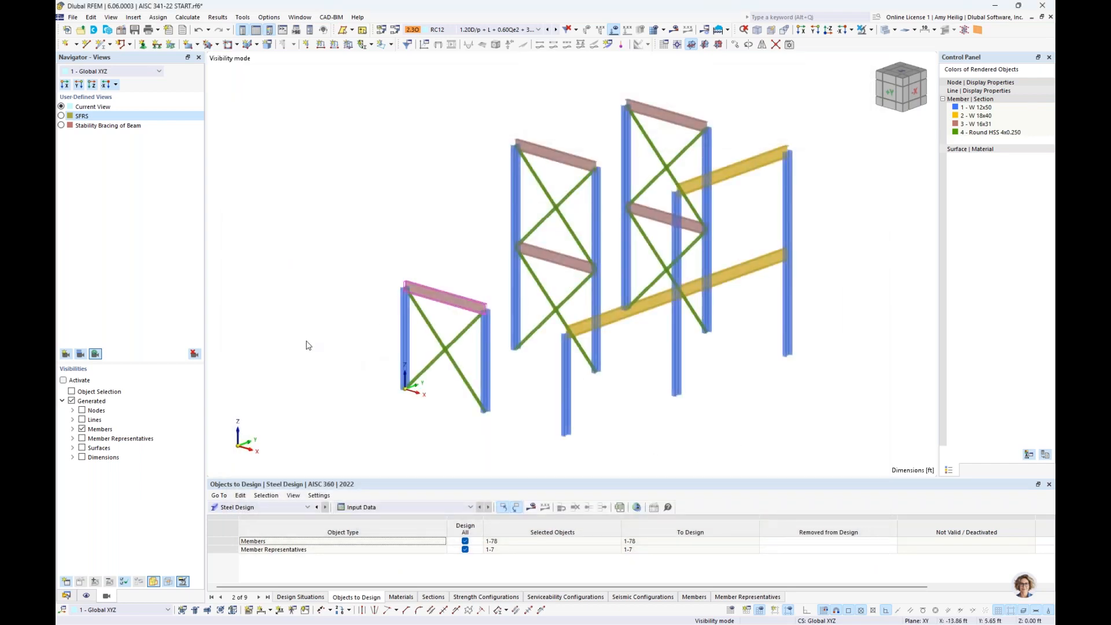
Start a new seismic configuration for Steel Design from the model's data tree.
{"action": "left_click", "coordinate": [67, 597]}
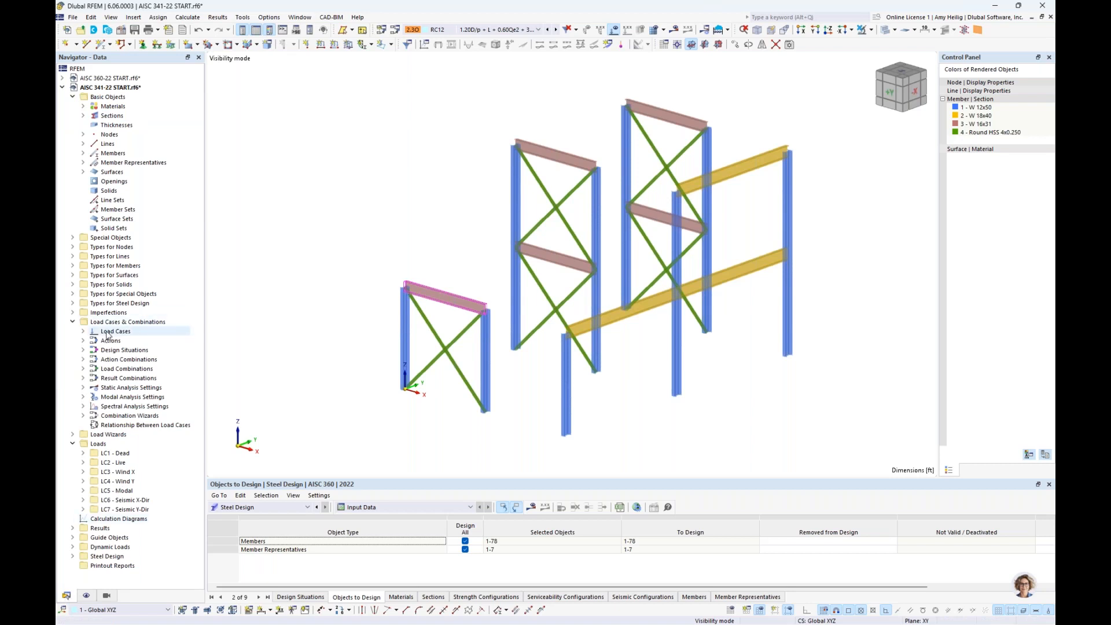
{"action": "left_click", "coordinate": [72, 323]}
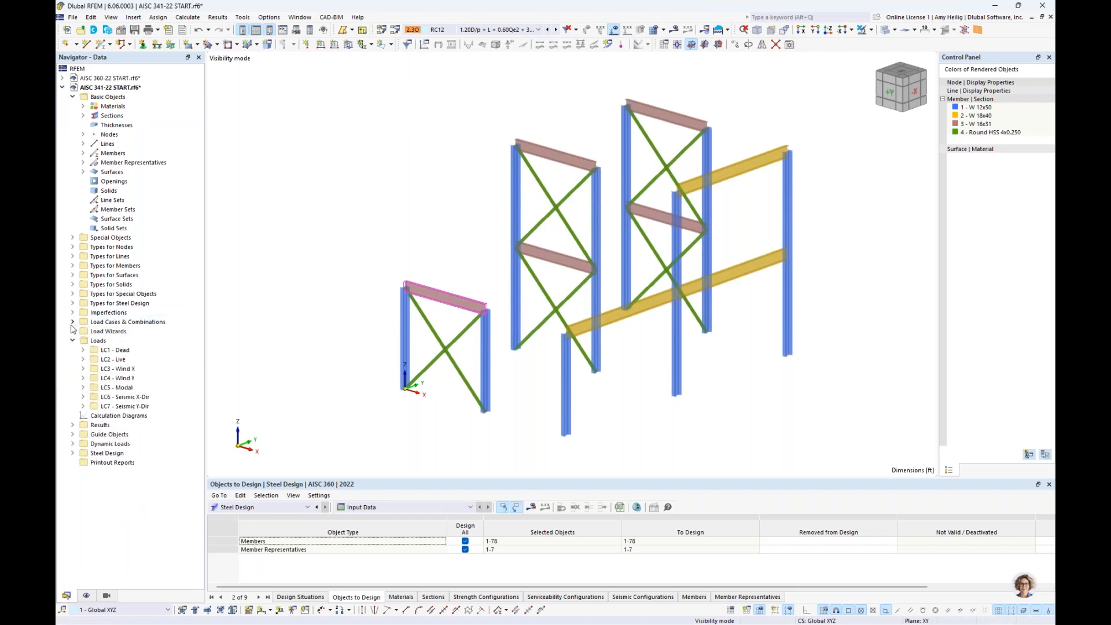
{"action": "left_click", "coordinate": [72, 340]}
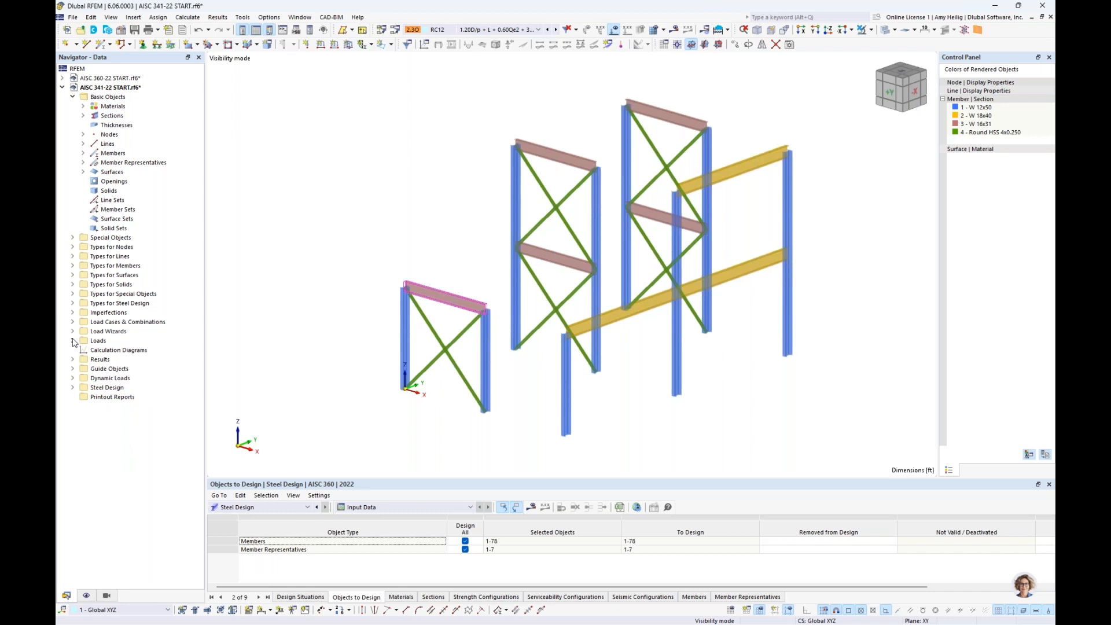
{"action": "left_click", "coordinate": [72, 387]}
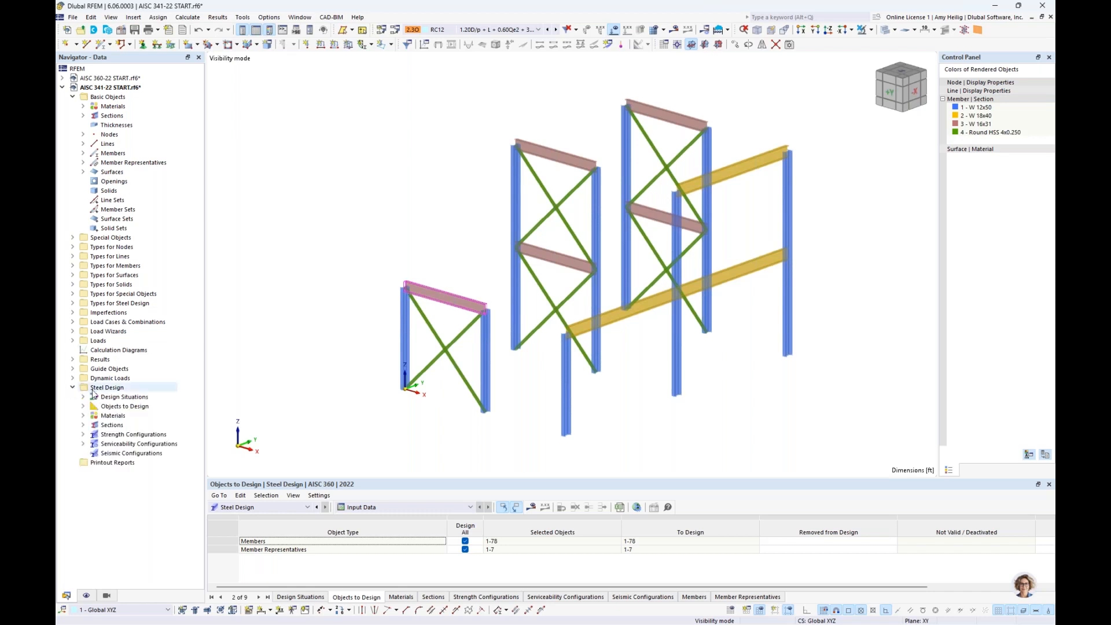
{"action": "right_click", "coordinate": [121, 455]}
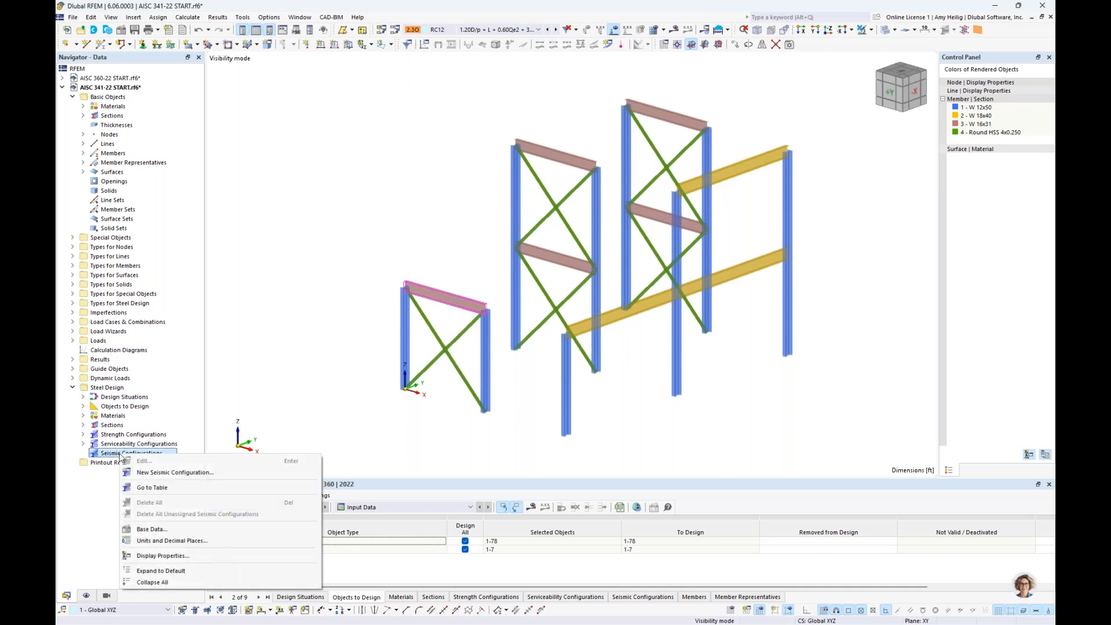
{"action": "left_click", "coordinate": [176, 475]}
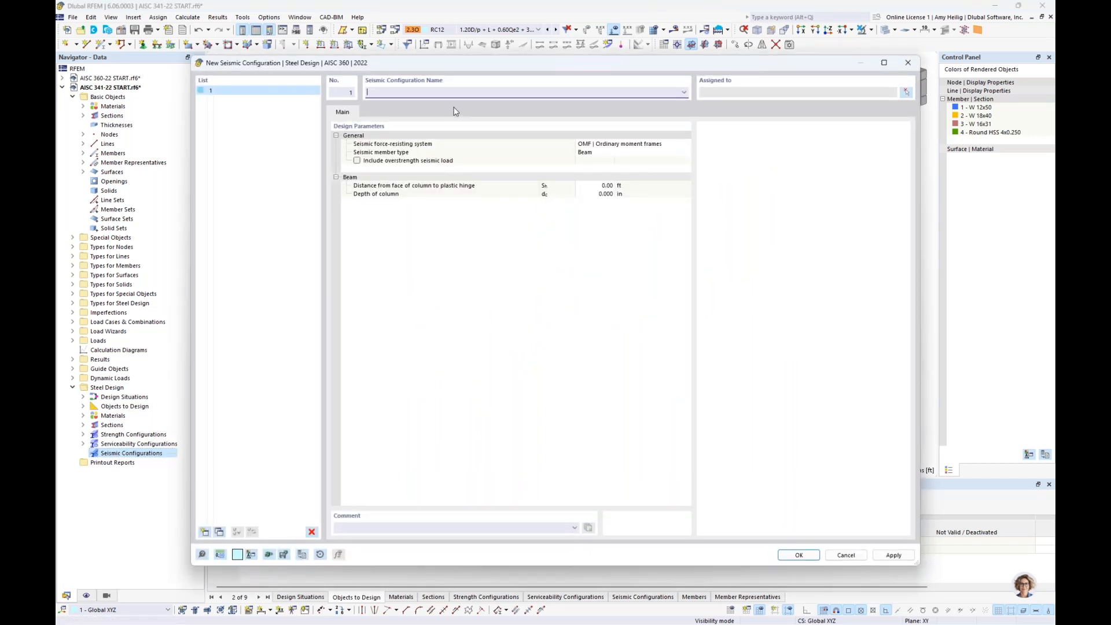
Set the seismic configuration to SMF | Special moment frames with member type Column, and name it SMF Column.
{"action": "left_click", "coordinate": [618, 144]}
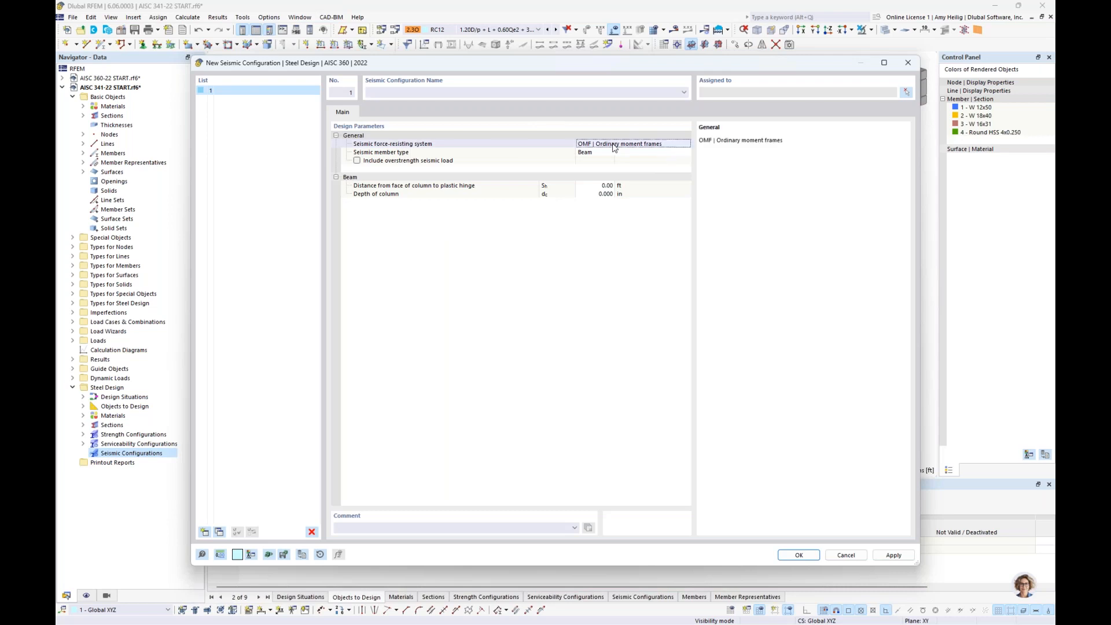
{"action": "left_click", "coordinate": [618, 144]}
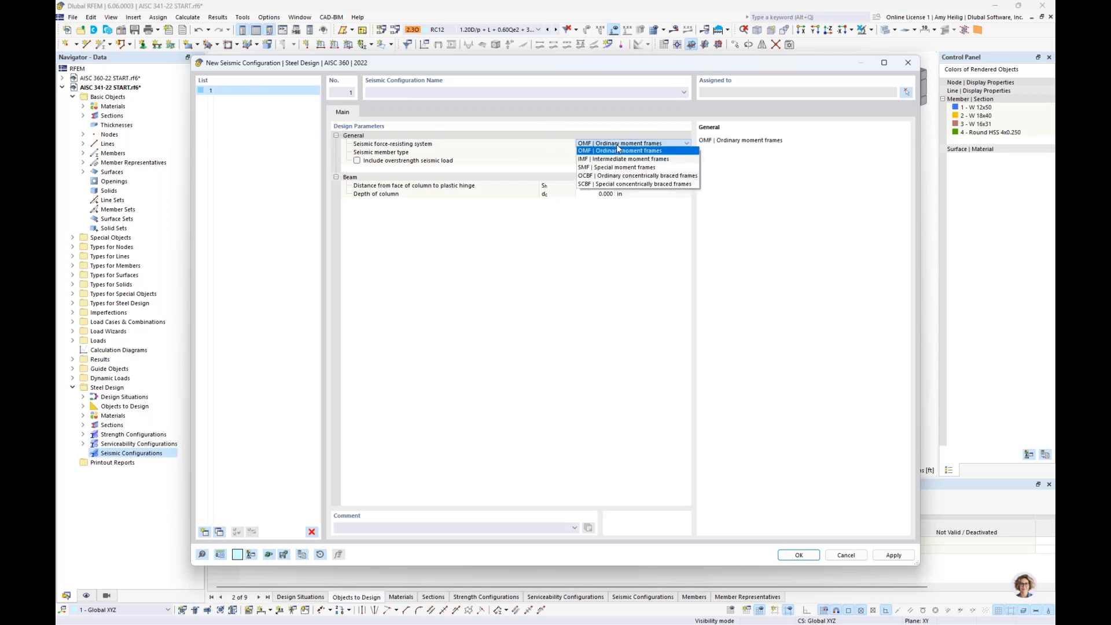
{"action": "left_click", "coordinate": [645, 167]}
{"action": "left_click", "coordinate": [643, 152]}
{"action": "left_click", "coordinate": [641, 153]}
{"action": "left_click", "coordinate": [633, 166]}
{"action": "left_click", "coordinate": [539, 92]}
{"action": "type", "text": "SMF Column"}
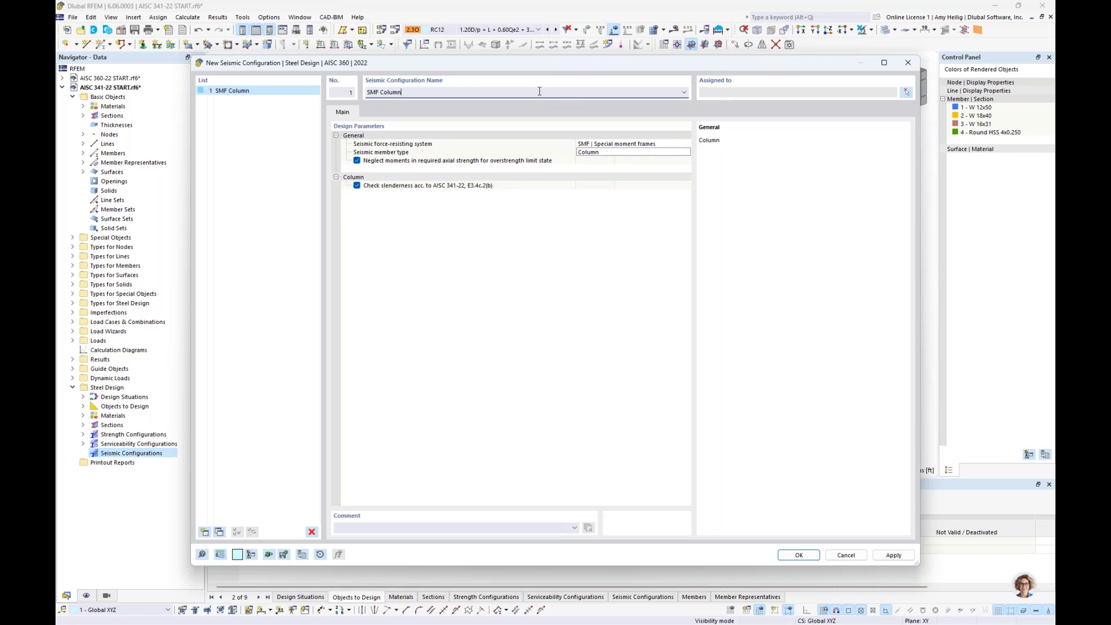
Assign the SMF Column configuration to the three moment frame columns, members 73, 75 and 78.
{"action": "left_click", "coordinate": [906, 92]}
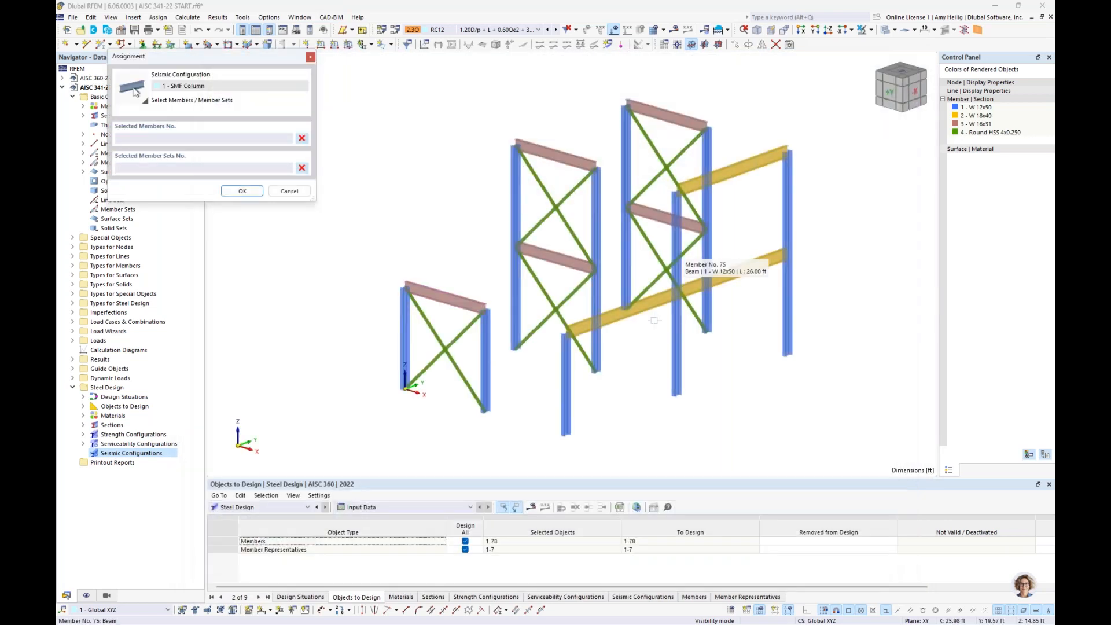
{"action": "left_click", "coordinate": [566, 376]}
{"action": "left_click", "coordinate": [676, 347]}
{"action": "left_click", "coordinate": [785, 322]}
{"action": "left_click", "coordinate": [243, 191]}
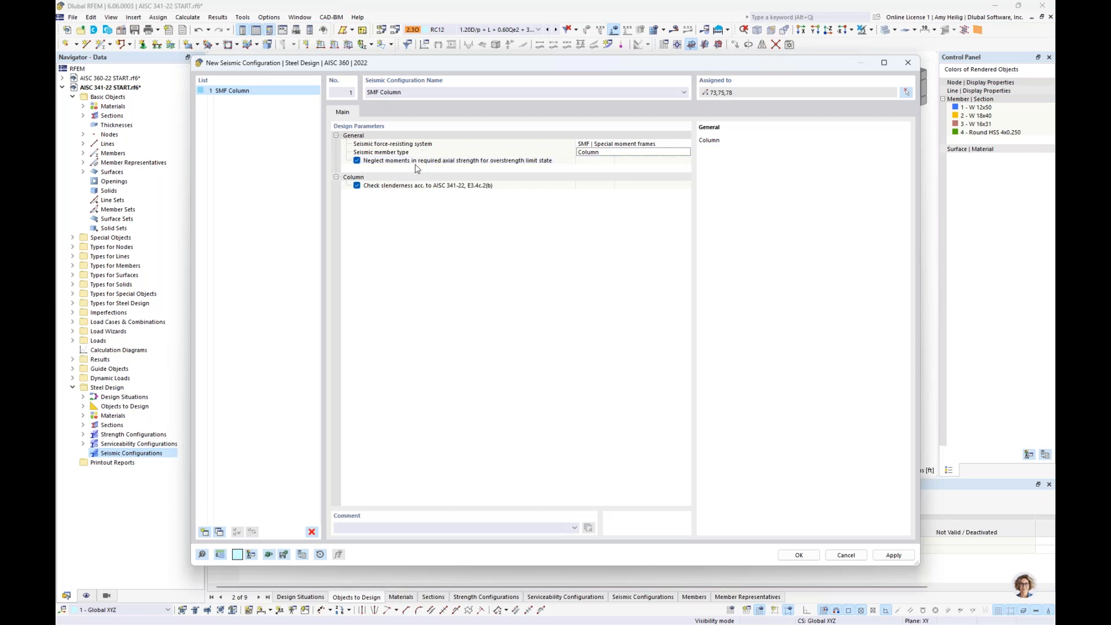
Show the description of the column slenderness check, and move the configuration dialog to uncover the moment frame.
{"action": "left_click", "coordinate": [415, 186]}
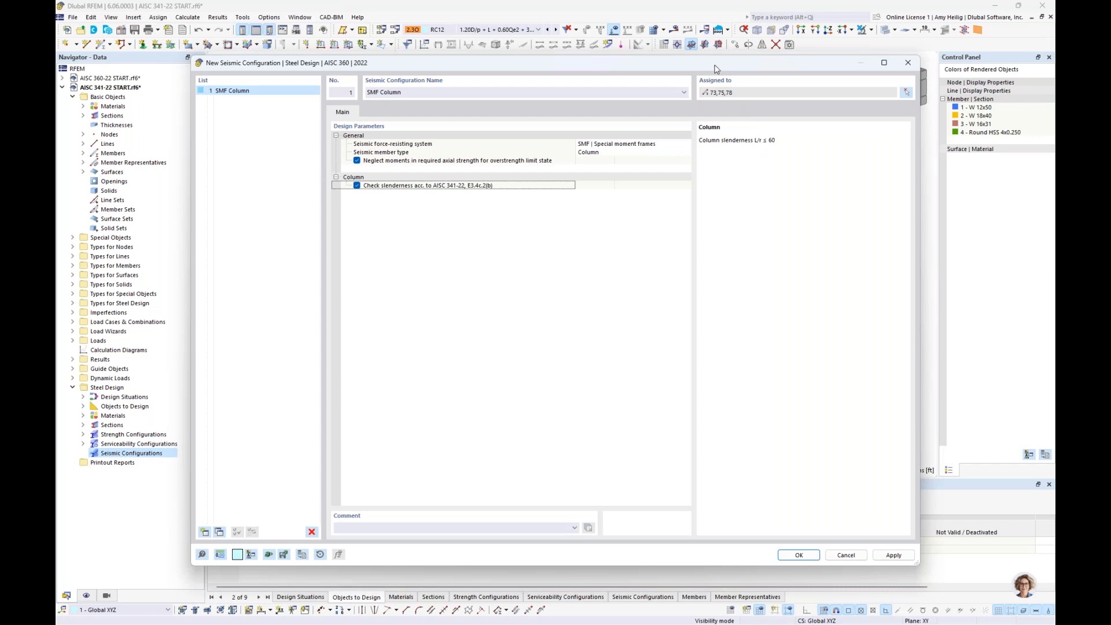
{"action": "left_click_drag", "start_coordinate": [718, 62], "coordinate": [695, 374]}
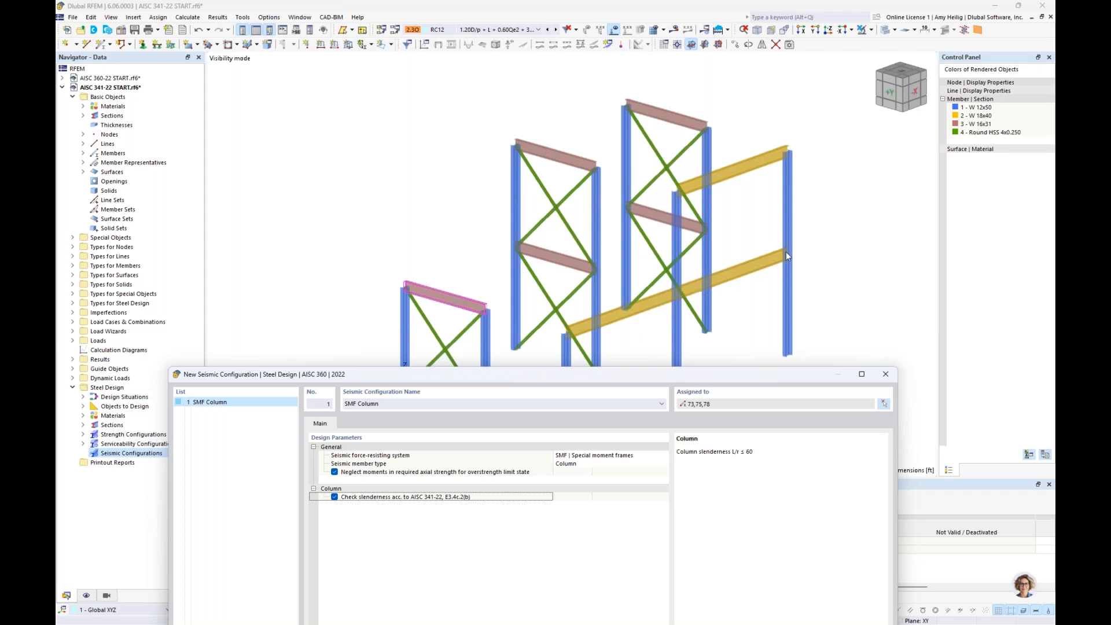
Turn off the column slenderness check in the SMF Column configuration, and add a second seismic configuration set to SMF | Special moment frames.
{"action": "left_click_drag", "start_coordinate": [690, 374], "coordinate": [711, 82]}
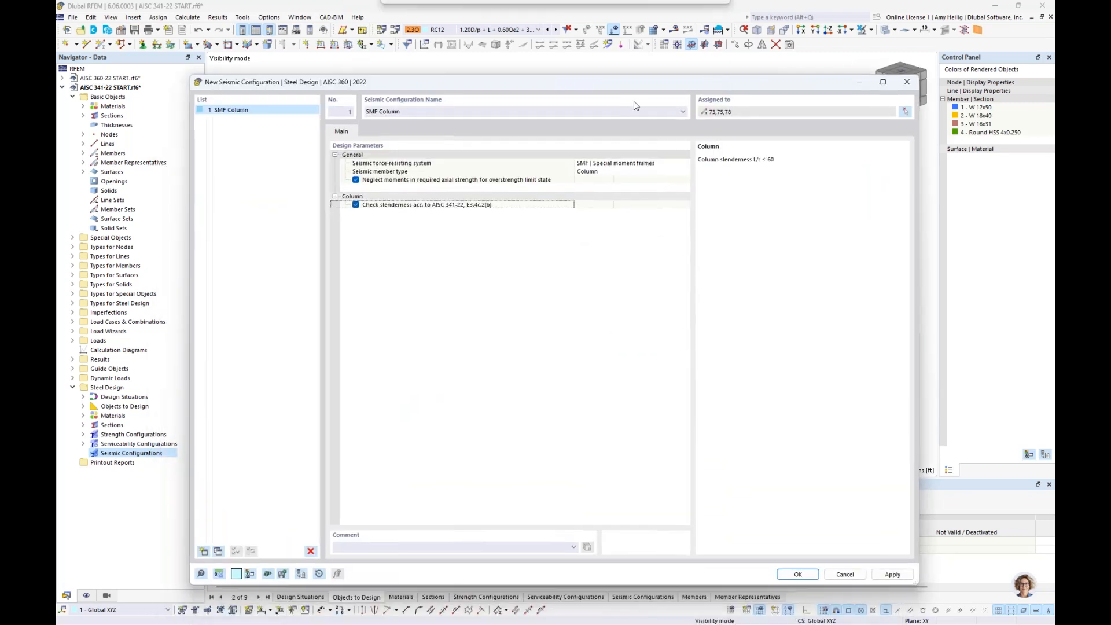
{"action": "left_click", "coordinate": [356, 205]}
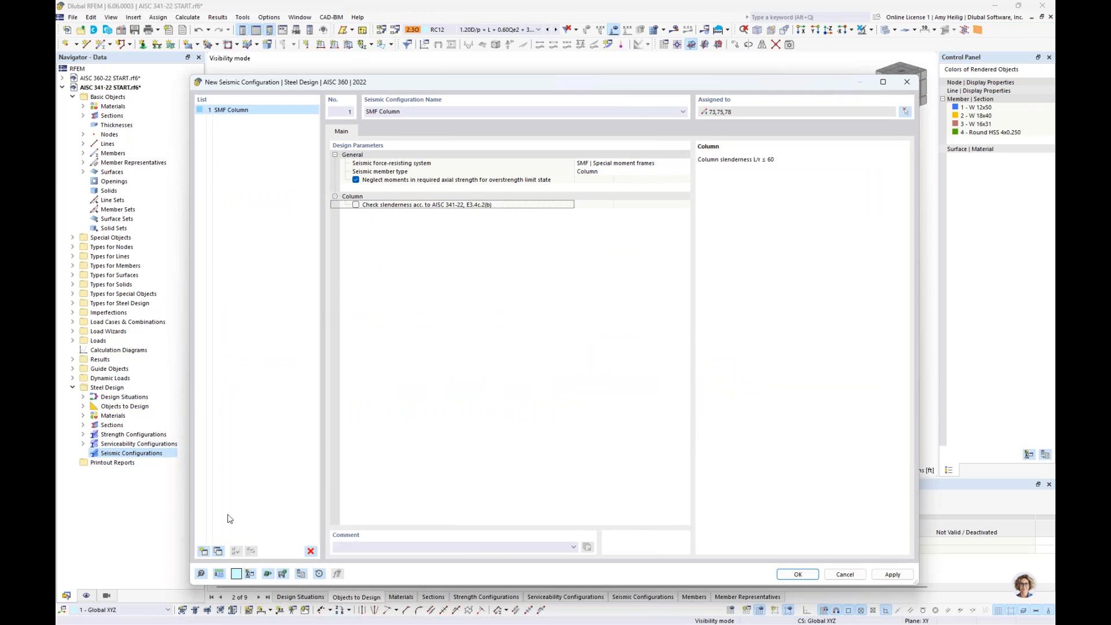
{"action": "left_click", "coordinate": [204, 551]}
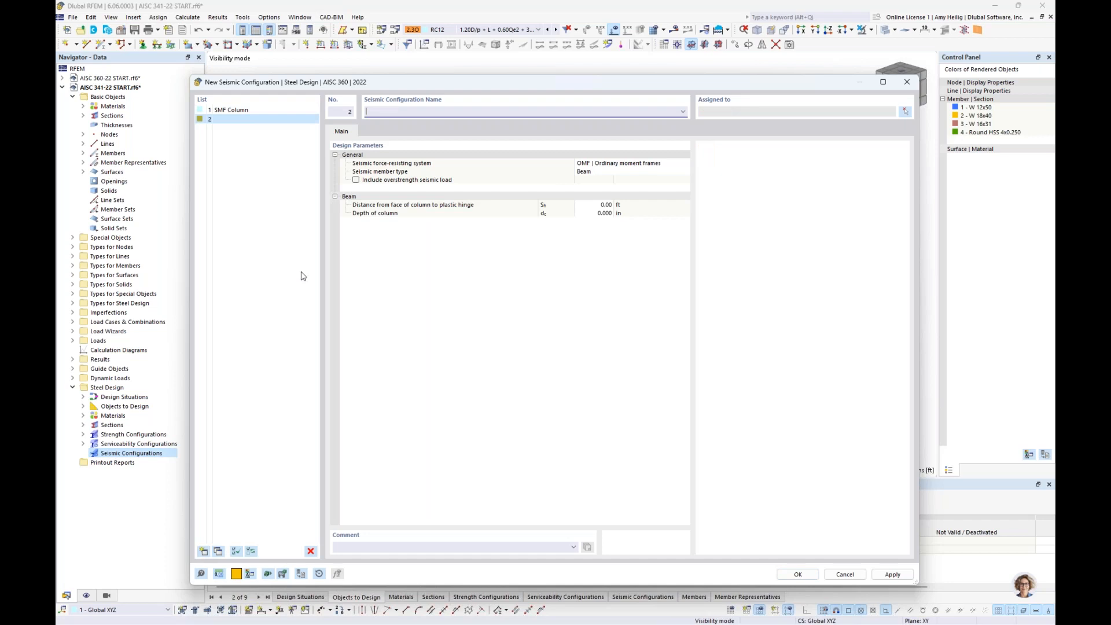
{"action": "left_click", "coordinate": [625, 163]}
{"action": "left_click", "coordinate": [627, 187]}
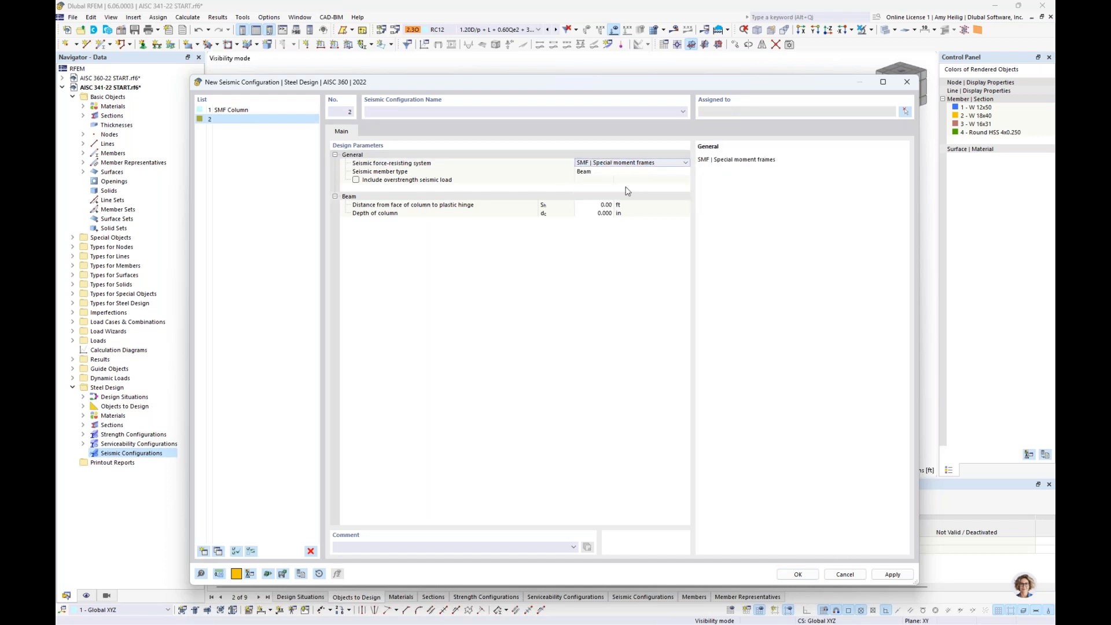
Assign the second seismic configuration to the three moment frame beams, members 74, 76 and 77.
{"action": "left_click", "coordinate": [905, 111]}
{"action": "left_click", "coordinate": [652, 306]}
{"action": "left_click", "coordinate": [743, 267]}
{"action": "left_click", "coordinate": [756, 167]}
{"action": "middle_click_drag", "start_coordinate": [823, 237], "coordinate": [866, 225], "text": "ctrl"}
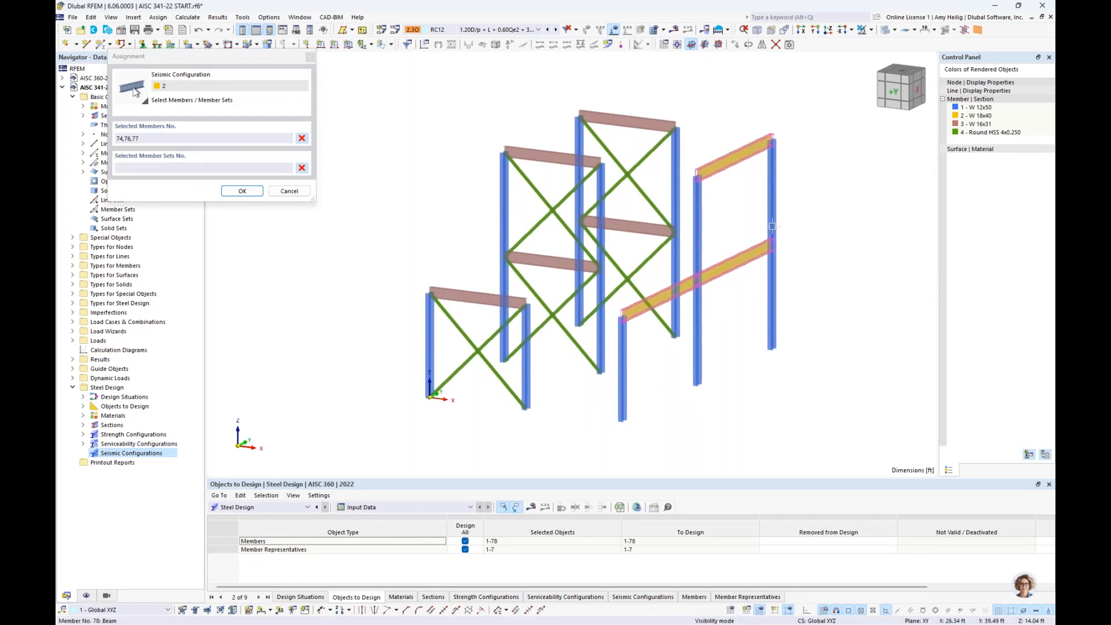
{"action": "left_click", "coordinate": [239, 191]}
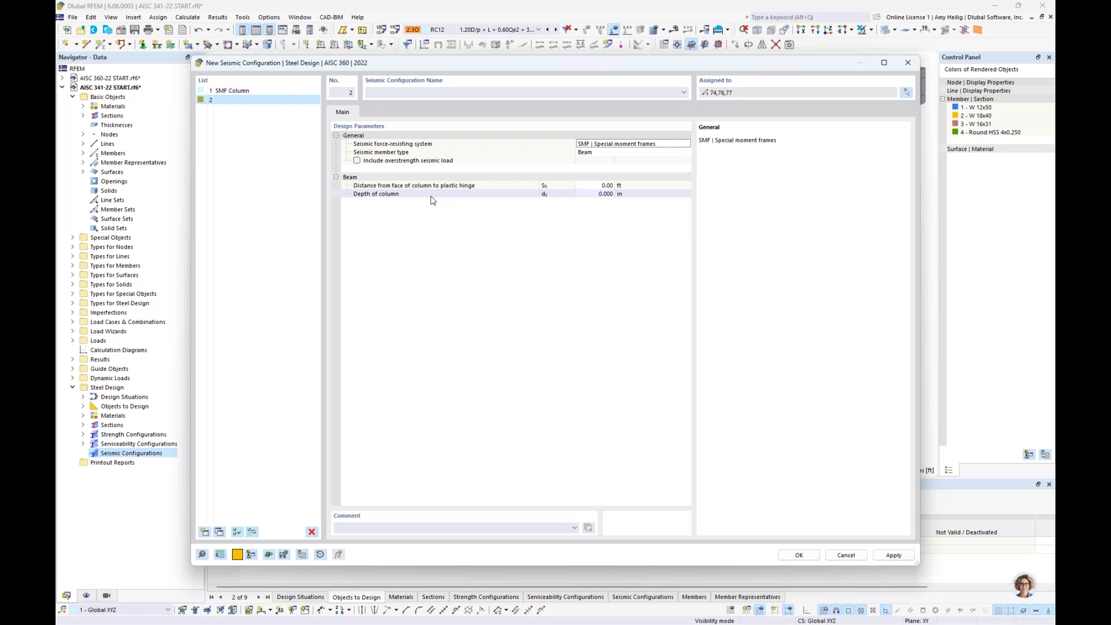
{"action": "key", "text": "super+Tab"}
{"action": "left_click", "coordinate": [556, 249]}
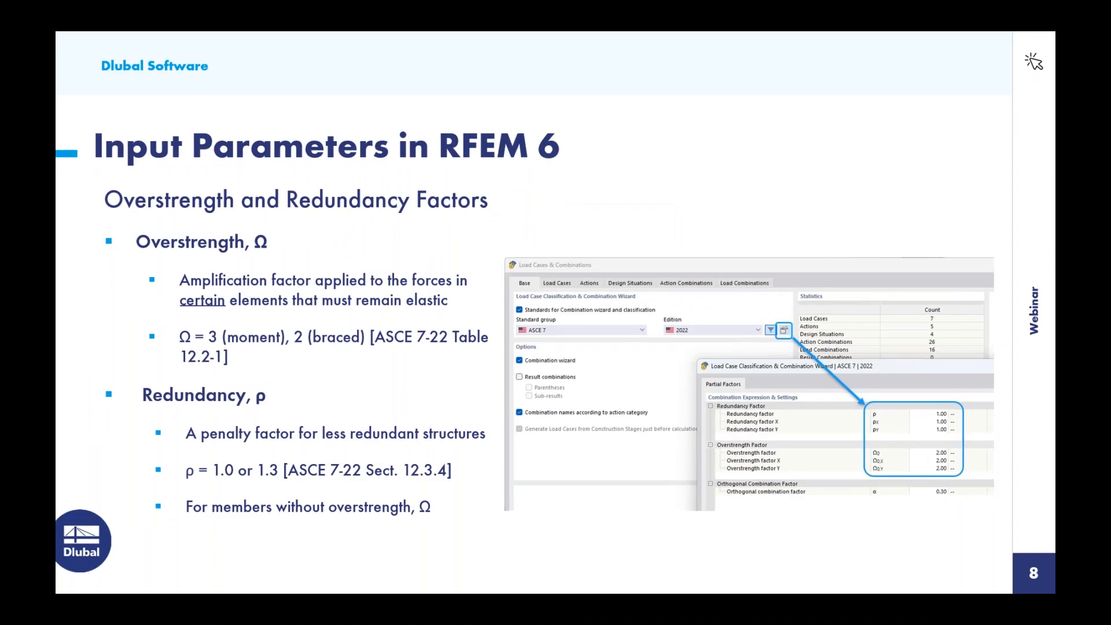
{"action": "key", "text": "Right"}
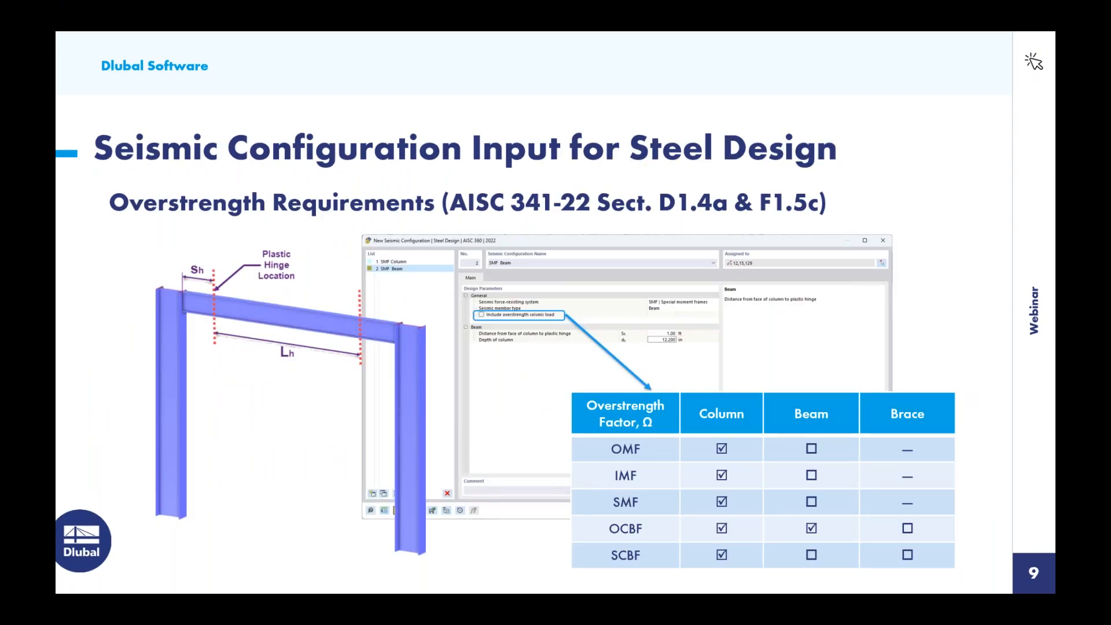
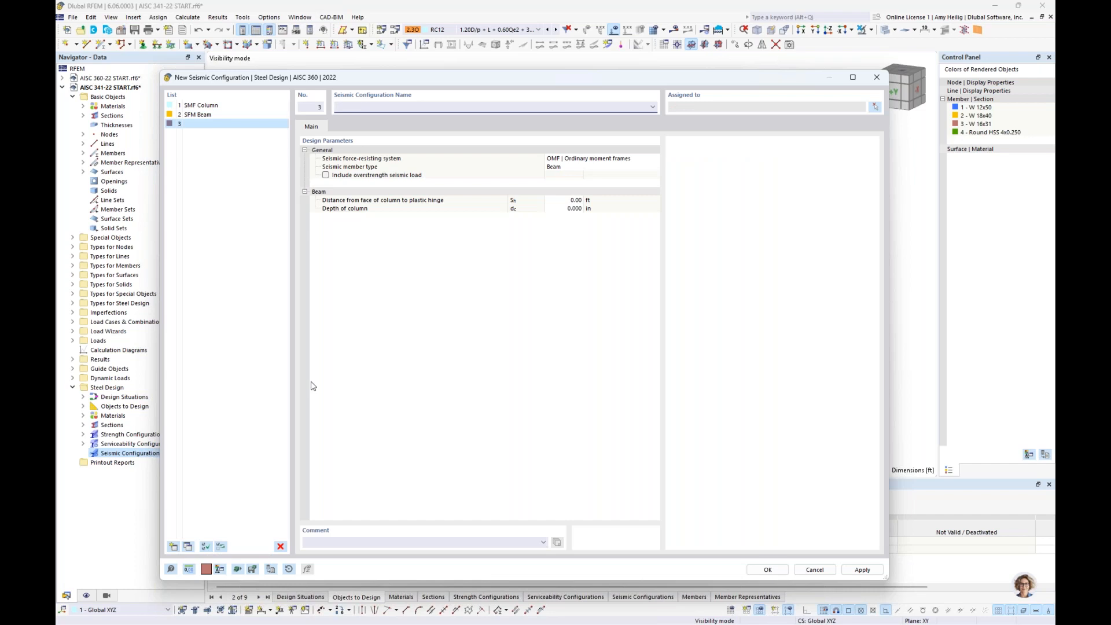
Set the third seismic configuration to SCBF | Special concentrically braced frames with member type Column, and name it SCBF Column.
{"action": "left_click", "coordinate": [602, 159]}
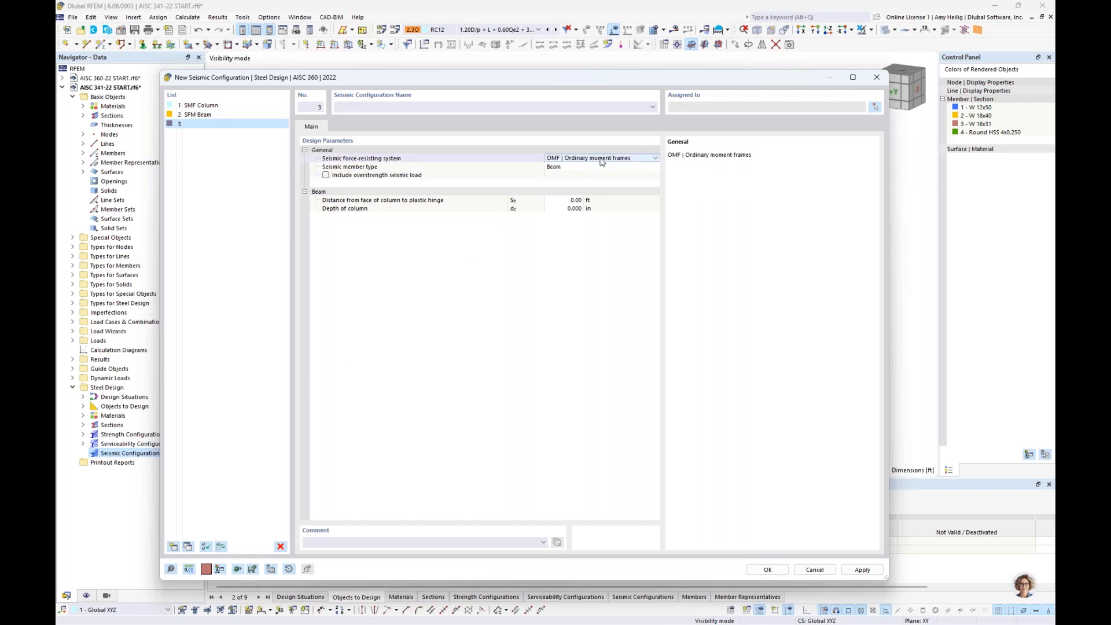
{"action": "left_click", "coordinate": [617, 158]}
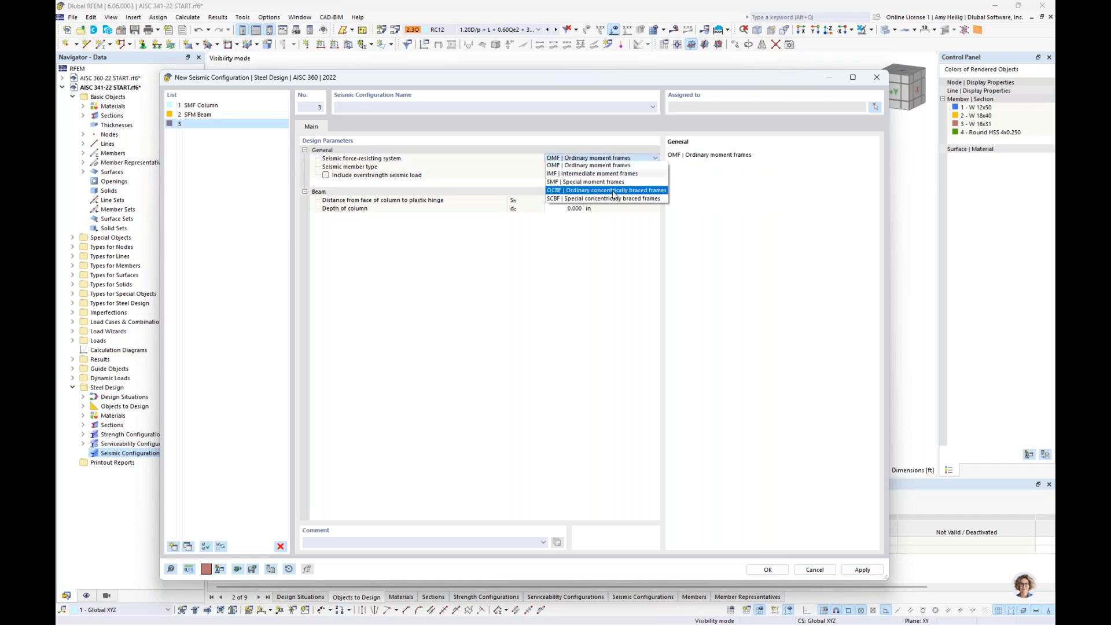
{"action": "left_click", "coordinate": [613, 198]}
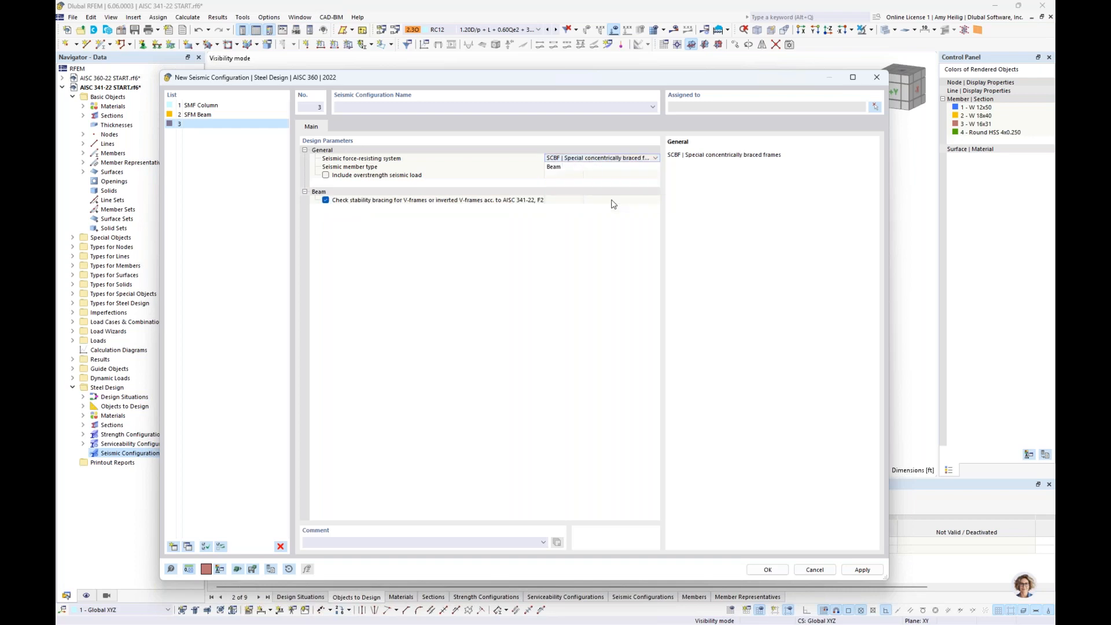
{"action": "left_click", "coordinate": [586, 167]}
{"action": "left_click", "coordinate": [592, 167]}
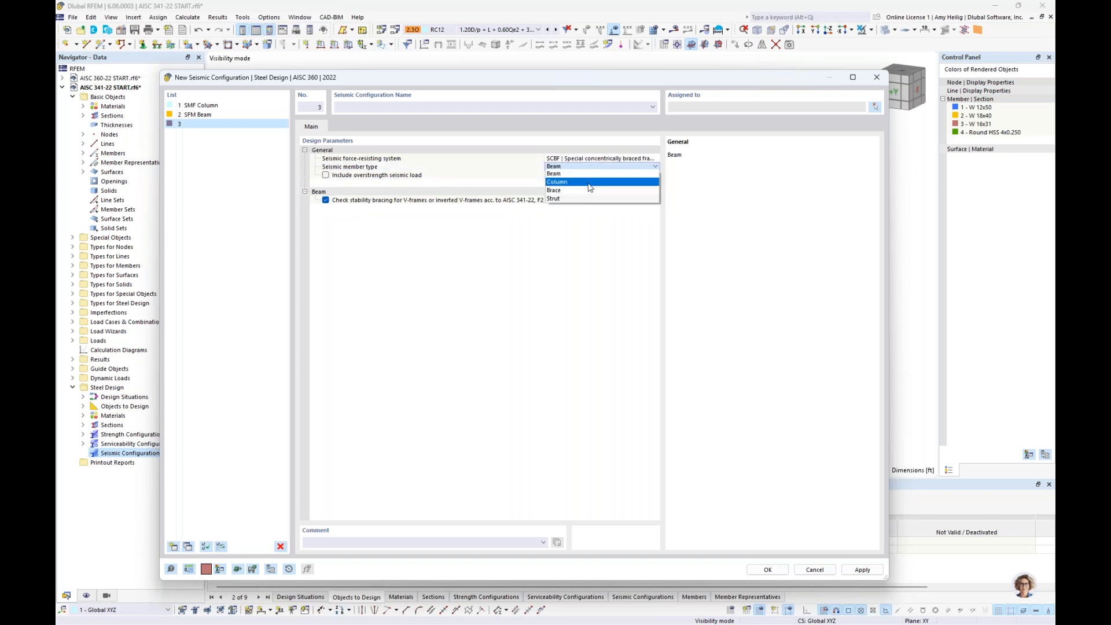
{"action": "left_click", "coordinate": [589, 187]}
{"action": "left_click", "coordinate": [438, 108]}
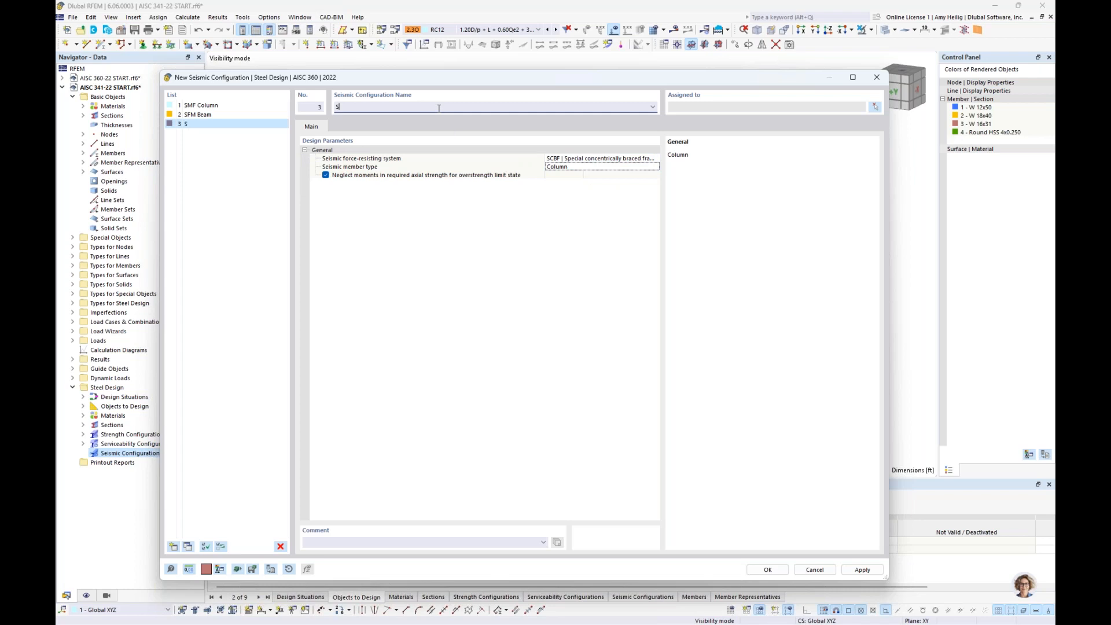
{"action": "type", "text": "SCBF Column"}
Assign the SCBF Column configuration to the braced frame columns, members 1, 3, 6, 47, 49 and 52.
{"action": "left_click", "coordinate": [875, 108]}
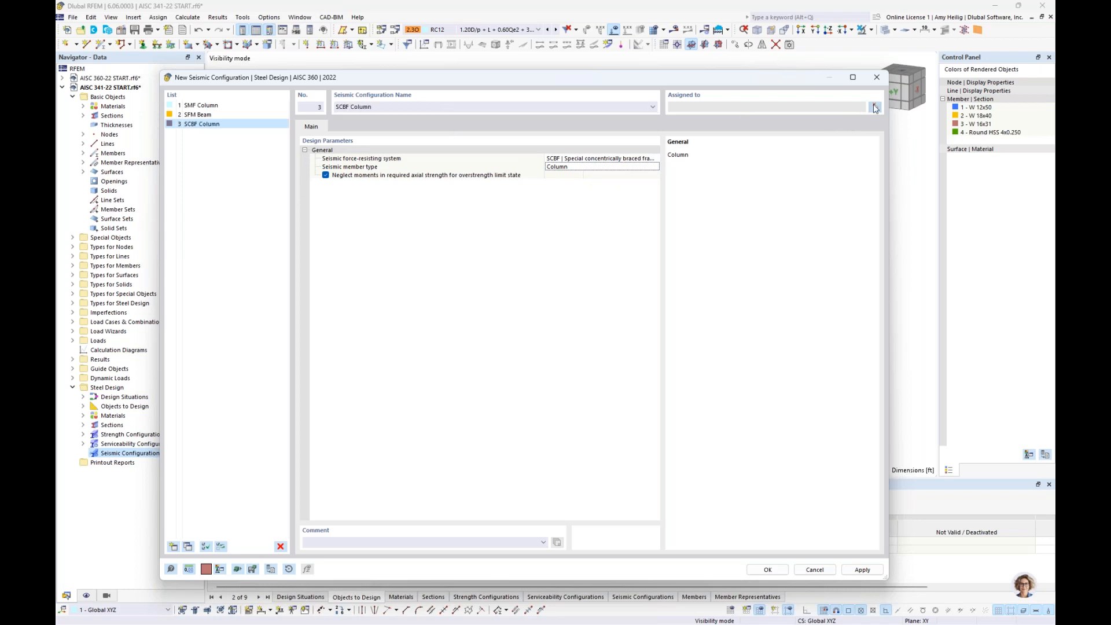
{"action": "left_click_drag", "start_coordinate": [644, 318], "coordinate": [601, 302]}
{"action": "left_click_drag", "start_coordinate": [526, 316], "coordinate": [483, 299]}
{"action": "middle_click_drag", "start_coordinate": [811, 316], "coordinate": [755, 349], "text": "ctrl"}
{"action": "left_click", "coordinate": [243, 192]}
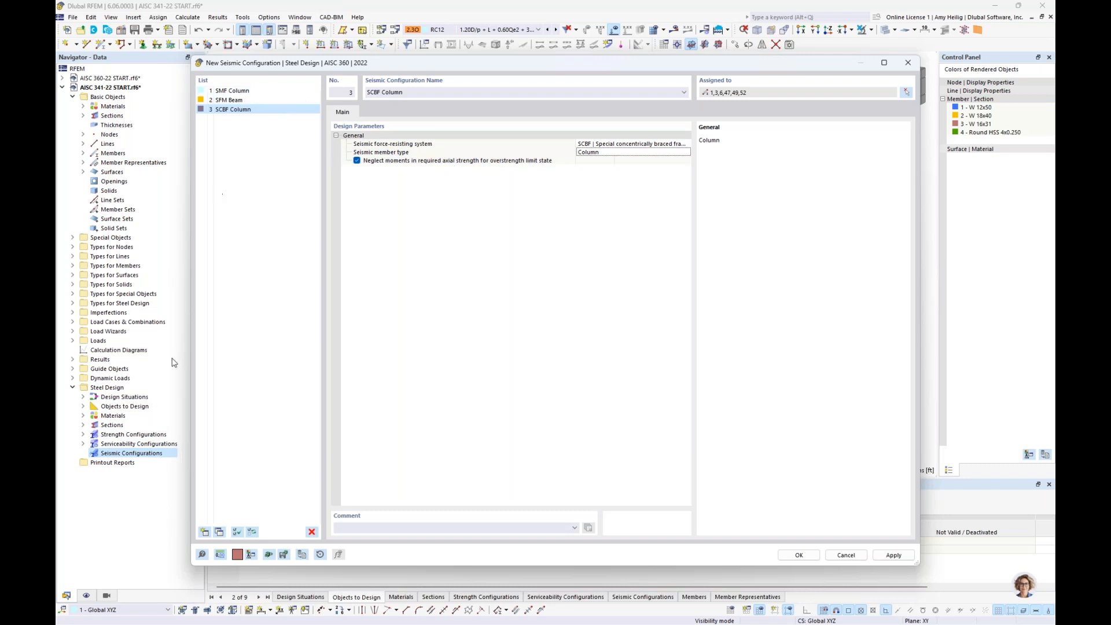
Add a seismic configuration for SCBF | Special concentrically braced frames with member type Beam, and name it SCBF Beam.
{"action": "left_click", "coordinate": [204, 531]}
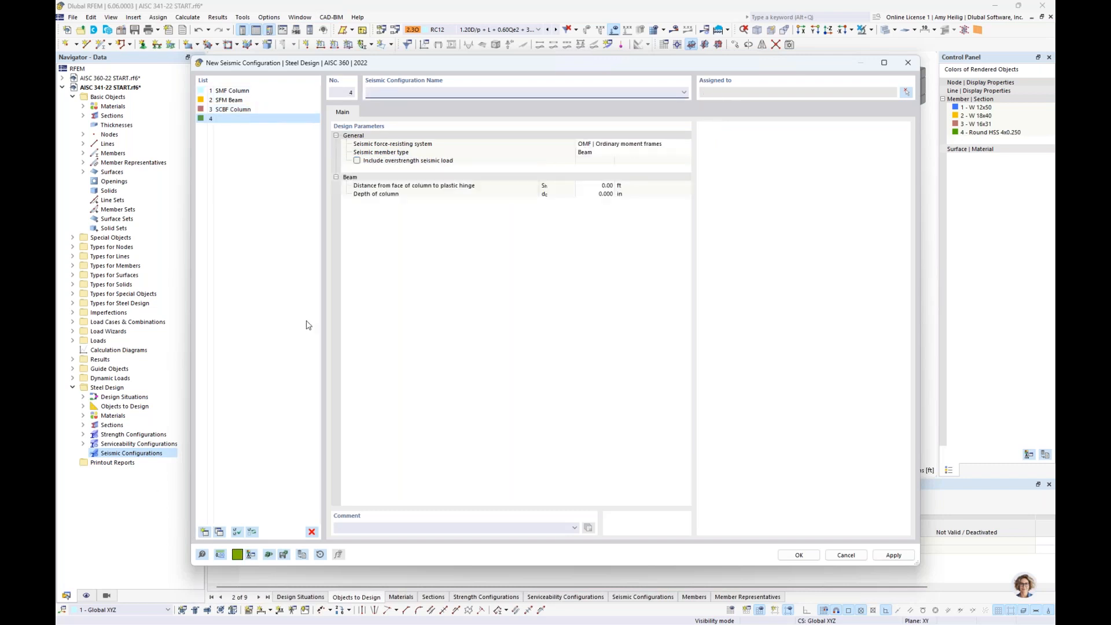
{"action": "left_click", "coordinate": [630, 144]}
{"action": "left_click", "coordinate": [633, 144]}
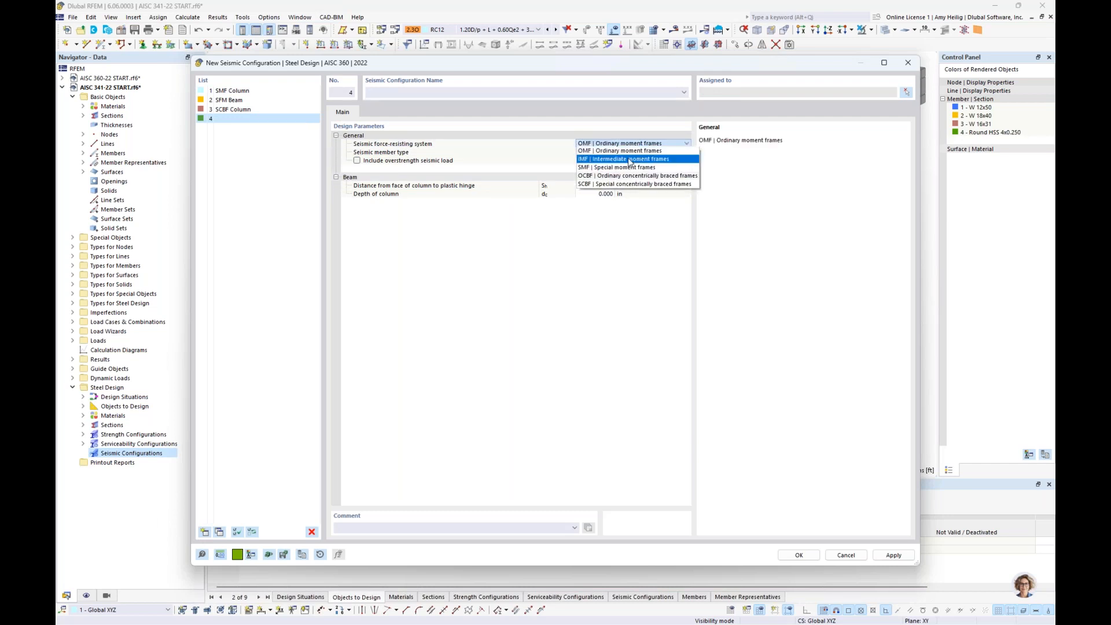
{"action": "left_click", "coordinate": [625, 184]}
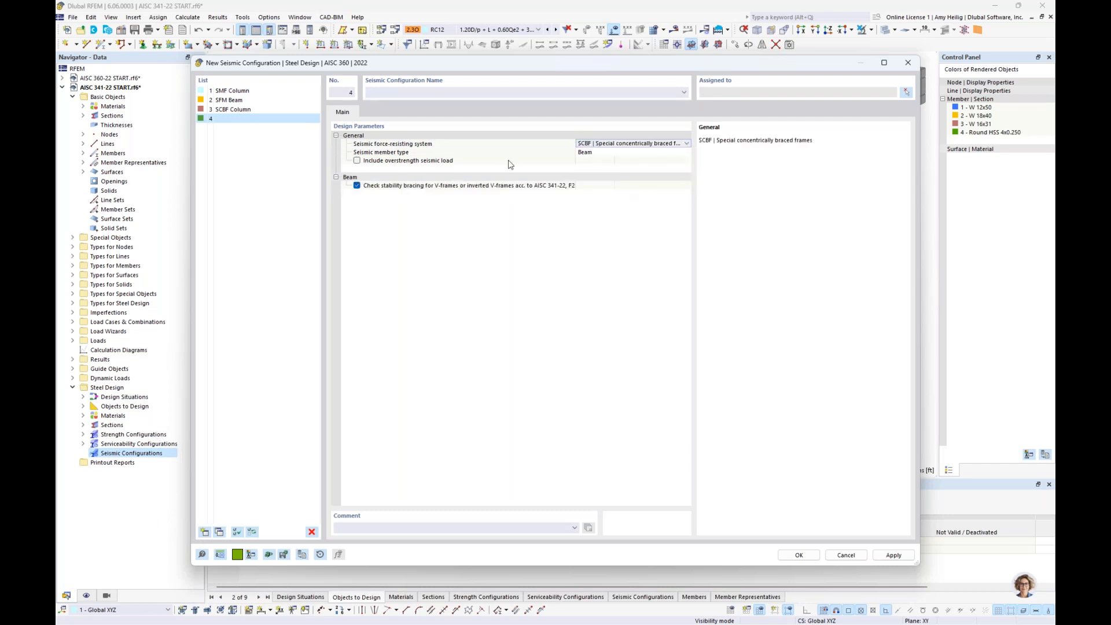
{"action": "left_click", "coordinate": [619, 152]}
{"action": "left_click", "coordinate": [509, 92]}
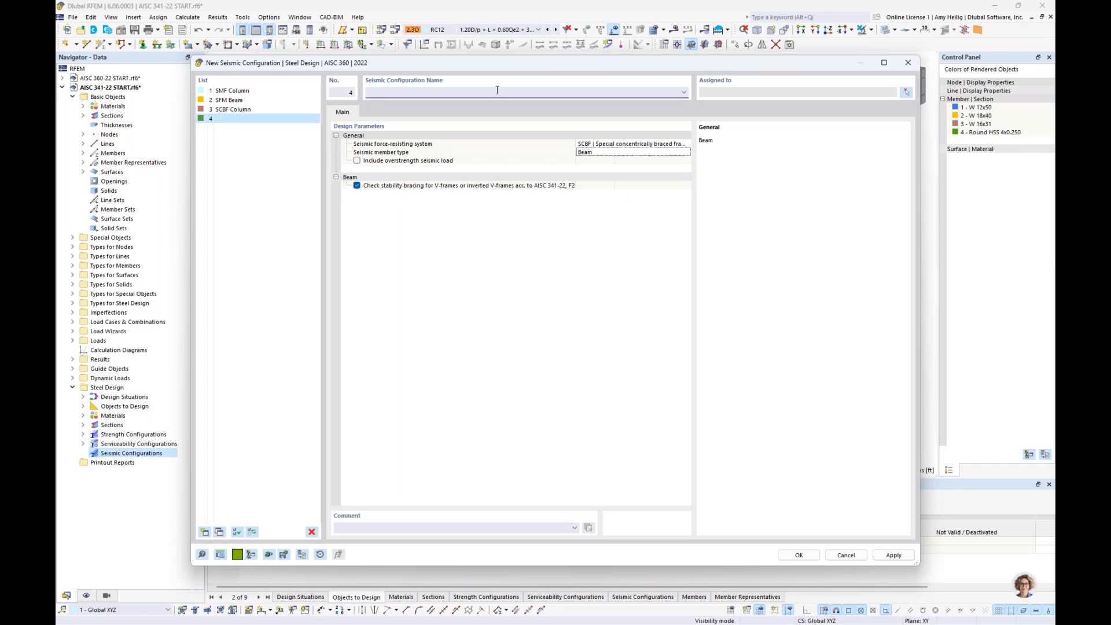
{"action": "type", "text": "SCBF Beam"}
Turn off the stability bracing check for V-frames or inverted V-frames in the SCBF Beam configuration.
{"action": "left_click", "coordinate": [453, 187]}
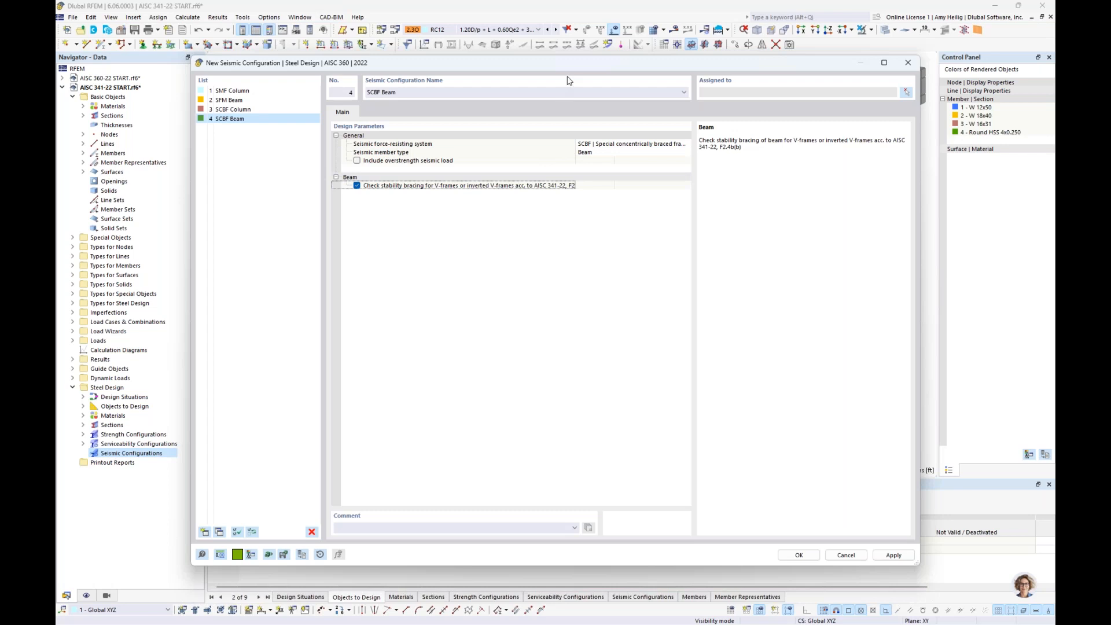
{"action": "left_click_drag", "start_coordinate": [576, 65], "coordinate": [550, 391]}
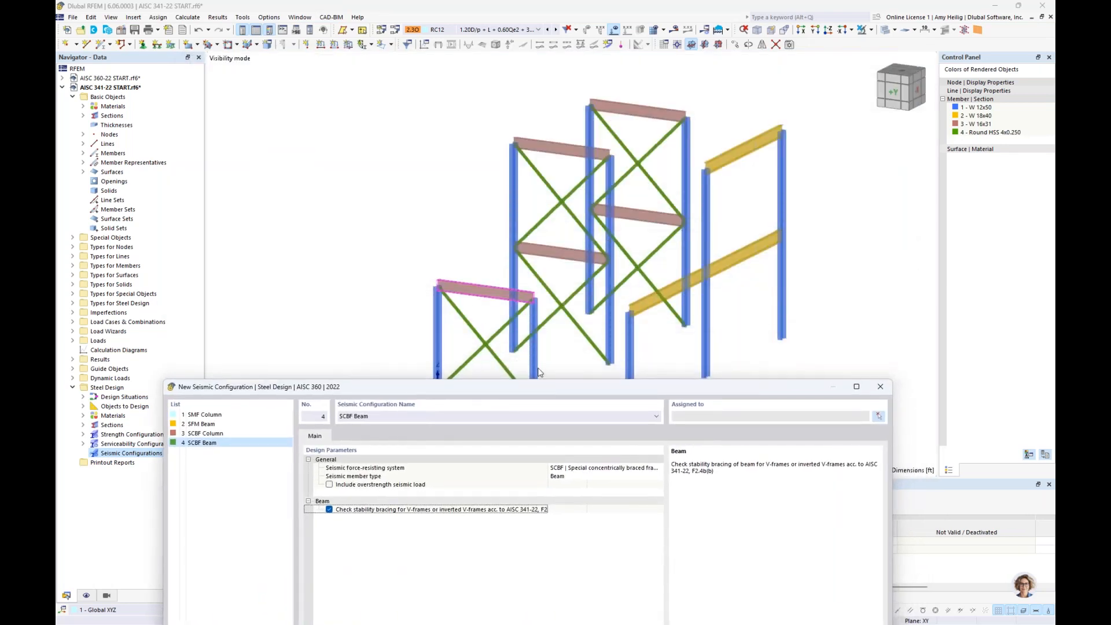
{"action": "left_click_drag", "start_coordinate": [467, 385], "coordinate": [503, 75]}
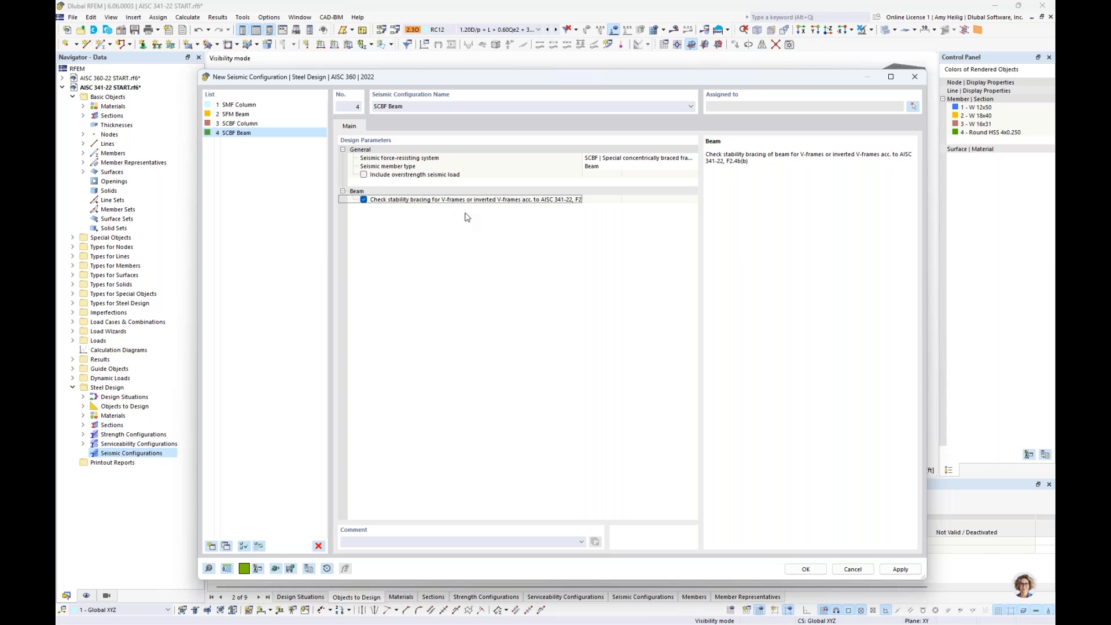
{"action": "left_click", "coordinate": [363, 200]}
Add a seismic configuration for SCBF | Special concentrically braced frames with member type Brace, and name it SCBF Brace.
{"action": "left_click", "coordinate": [212, 546]}
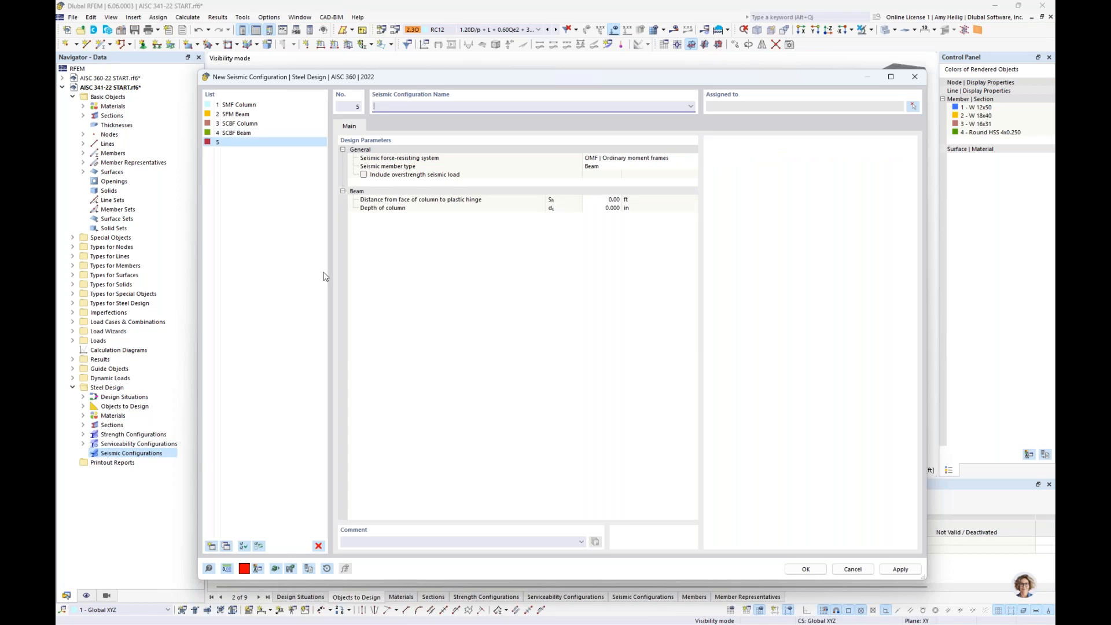
{"action": "left_click", "coordinate": [614, 158]}
{"action": "left_click", "coordinate": [625, 158]}
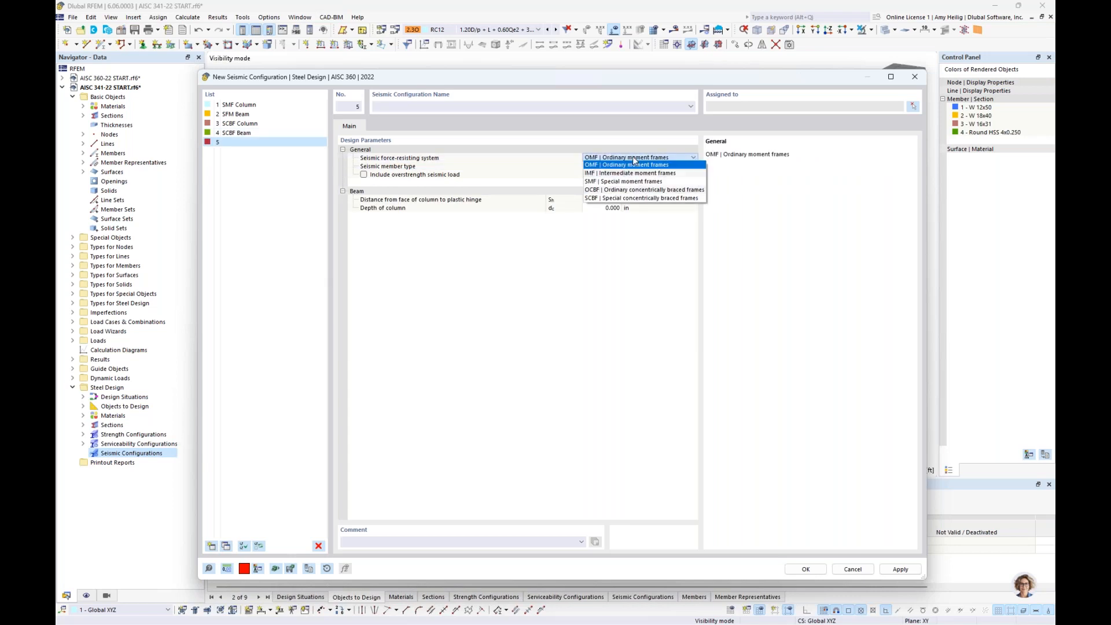
{"action": "left_click", "coordinate": [623, 198]}
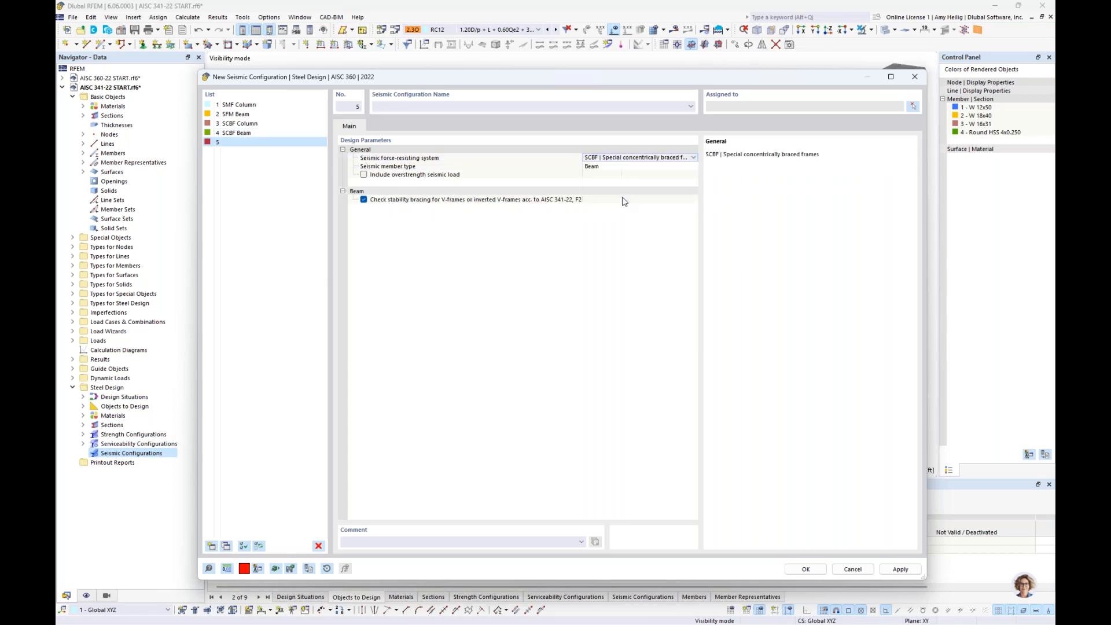
{"action": "left_click", "coordinate": [618, 167]}
{"action": "left_click", "coordinate": [618, 167]}
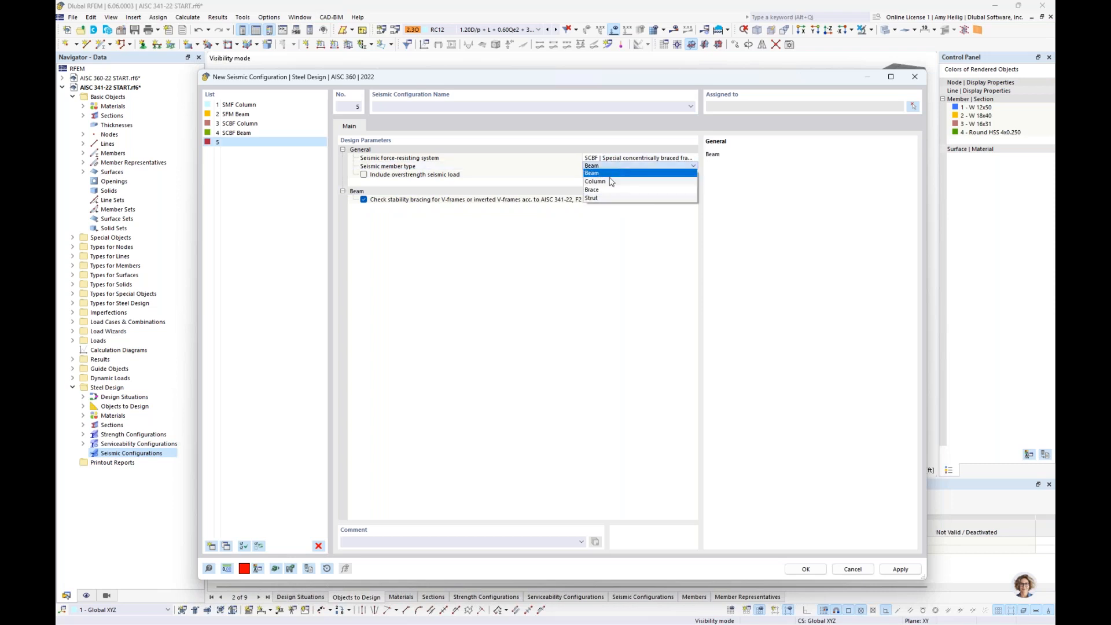
{"action": "left_click", "coordinate": [612, 190]}
{"action": "left_click", "coordinate": [458, 107]}
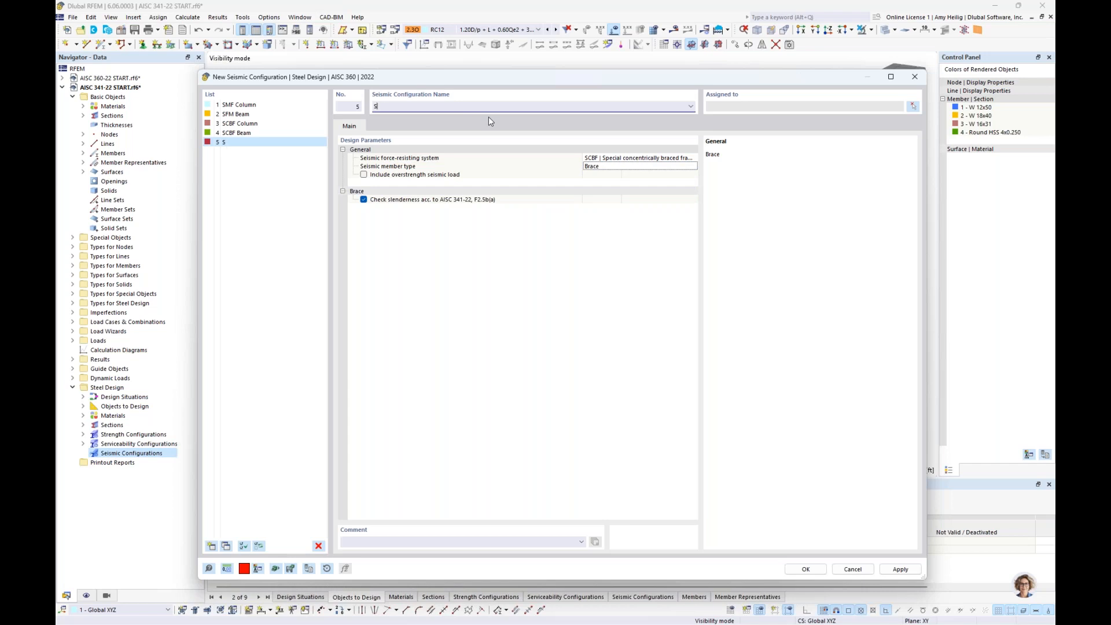
{"action": "type", "text": "SCBF Brace"}
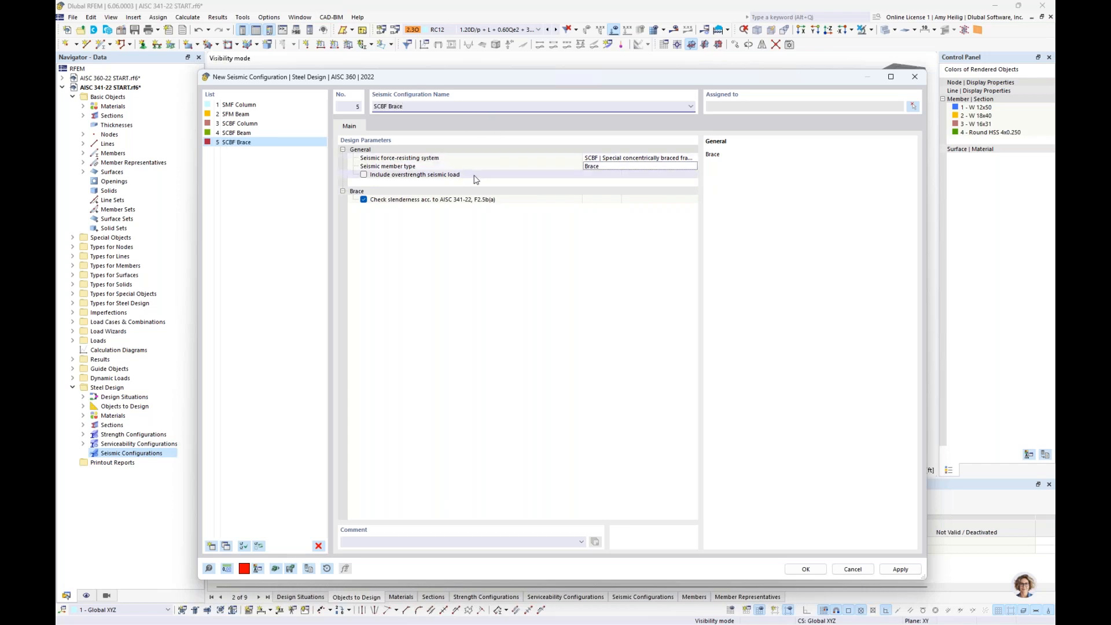
Show the description of the brace slenderness check, and assign the SCBF Brace configuration to the diagonal braces, members 8-17 and 36-45.
{"action": "left_click", "coordinate": [457, 199]}
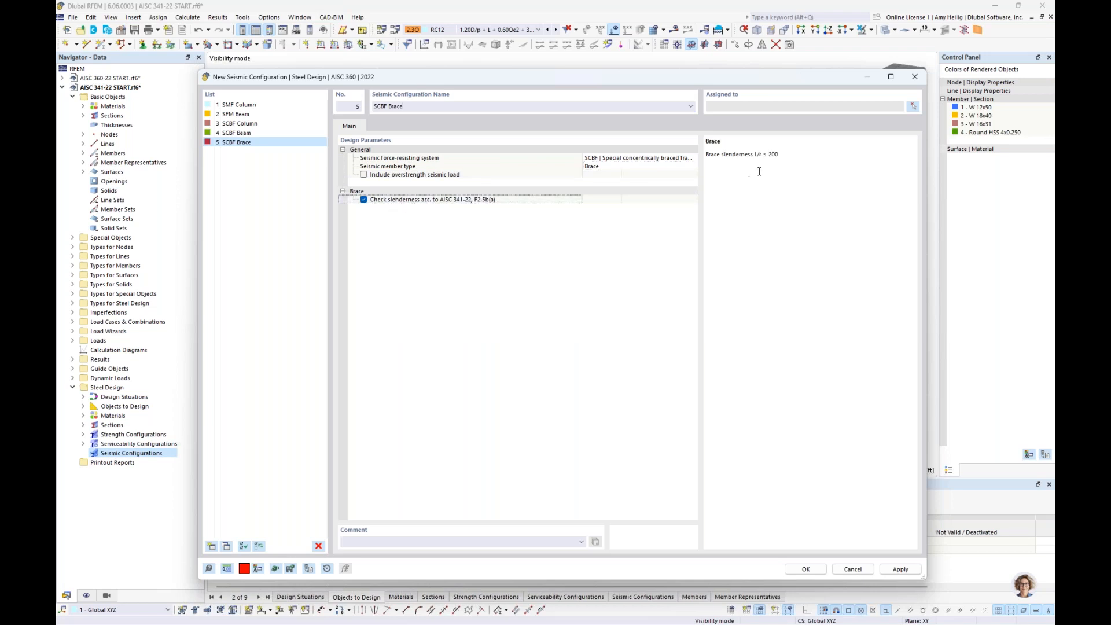
{"action": "left_click", "coordinate": [913, 106]}
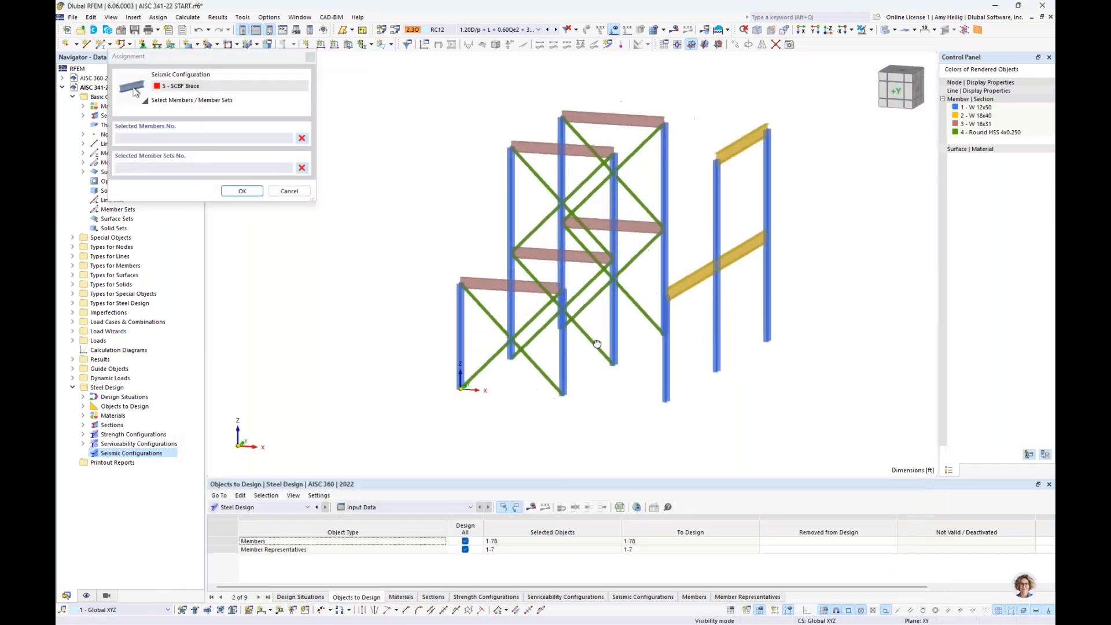
{"action": "left_click_drag", "start_coordinate": [569, 361], "coordinate": [540, 295]}
{"action": "left_click_drag", "start_coordinate": [574, 238], "coordinate": [539, 196]}
{"action": "left_click", "coordinate": [241, 191]}
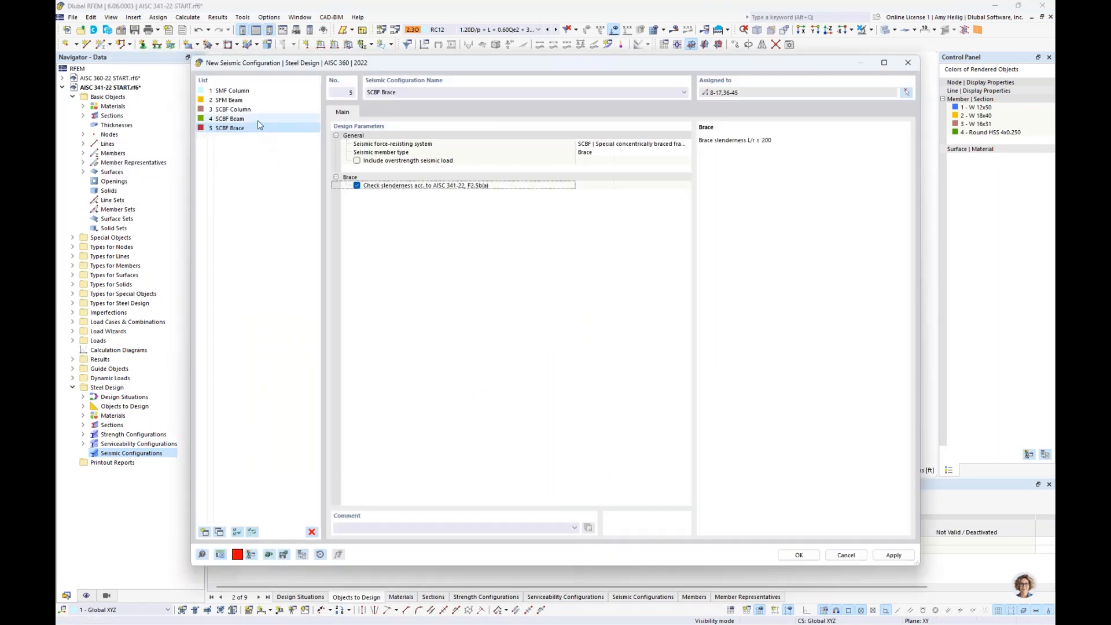
Assign the SCBF Beam seismic configuration to the horizontal beams of the braced frames, members 19, 24, 25, 33 and 34.
{"action": "left_click", "coordinate": [258, 120]}
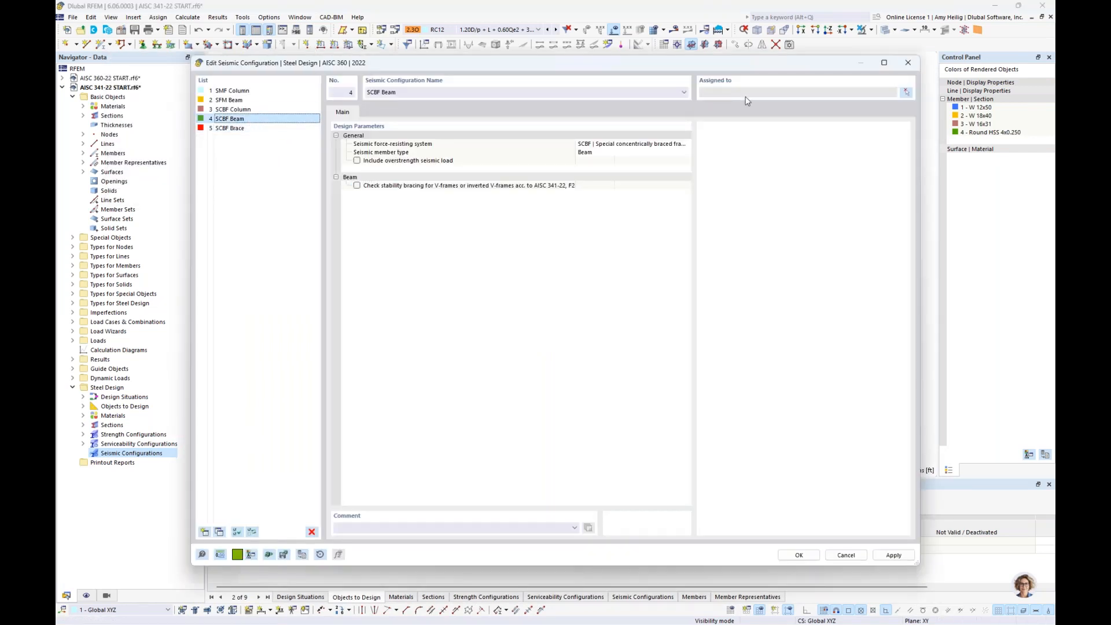
{"action": "left_click", "coordinate": [905, 93]}
{"action": "scroll", "coordinate": [533, 302], "scroll_direction": "up", "scroll_amount": 3}
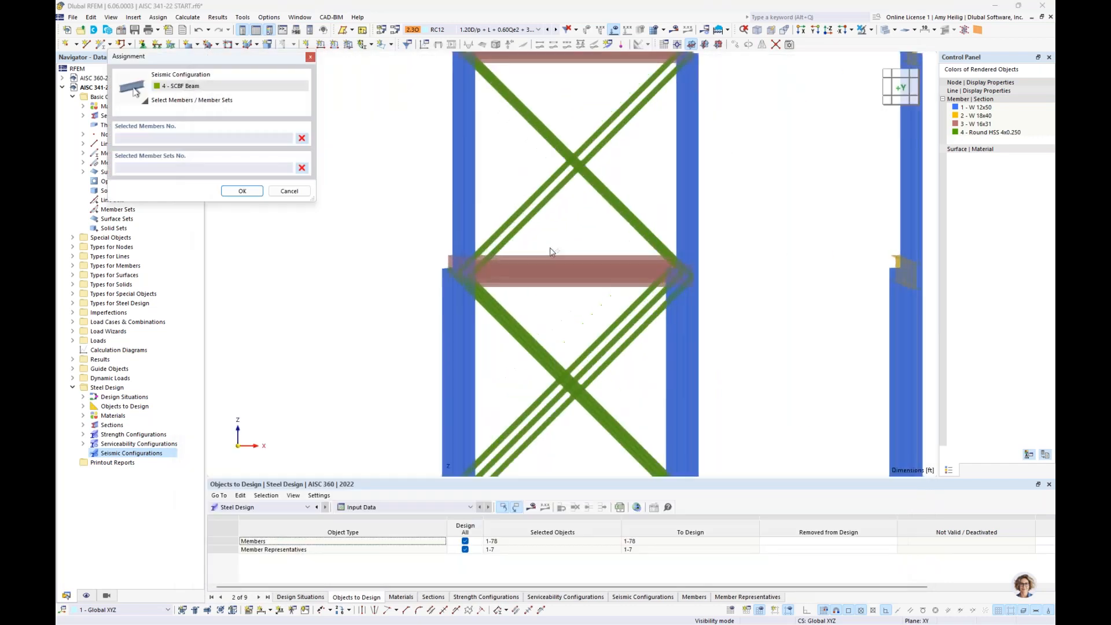
{"action": "left_click", "coordinate": [528, 272]}
{"action": "scroll", "coordinate": [575, 193], "scroll_direction": "up", "scroll_amount": 3}
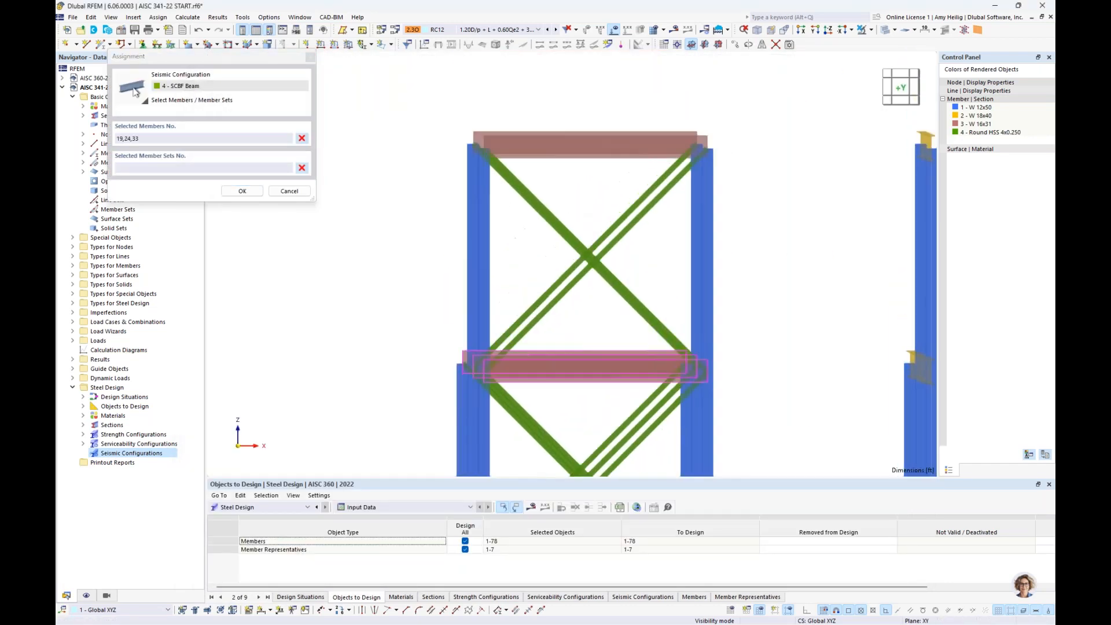
{"action": "left_click", "coordinate": [554, 150]}
{"action": "left_click", "coordinate": [244, 191]}
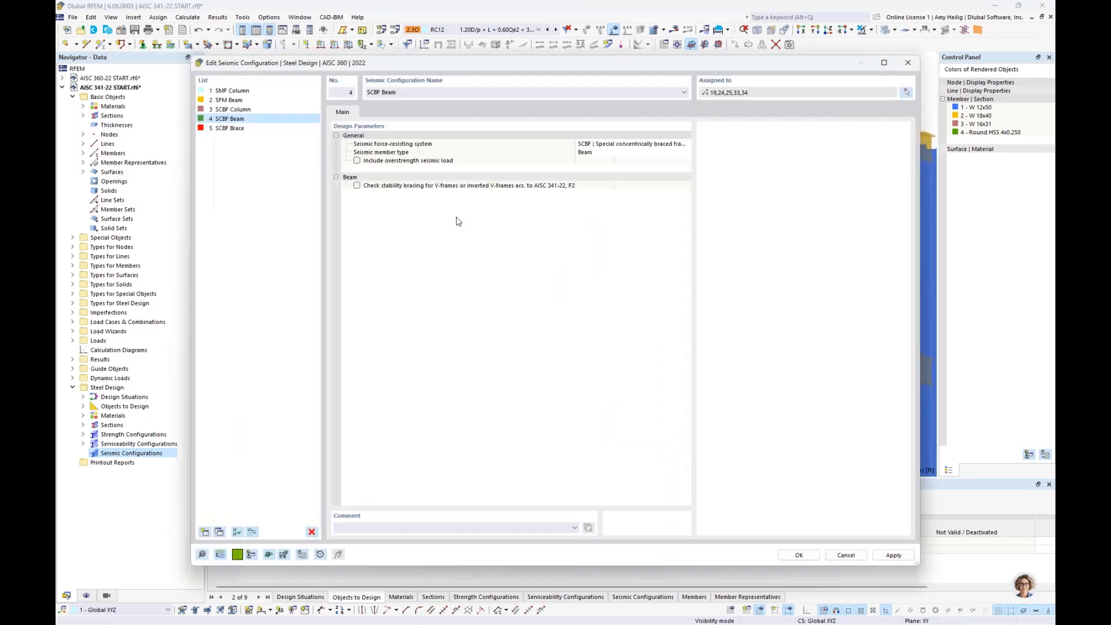
Review the settings and assignments of the SCBF Brace, SCBF Beam, SCBF Column and SFM Beam configurations, and accept the seismic configurations.
{"action": "left_click", "coordinate": [255, 128]}
{"action": "left_click", "coordinate": [249, 119]}
{"action": "left_click", "coordinate": [249, 110]}
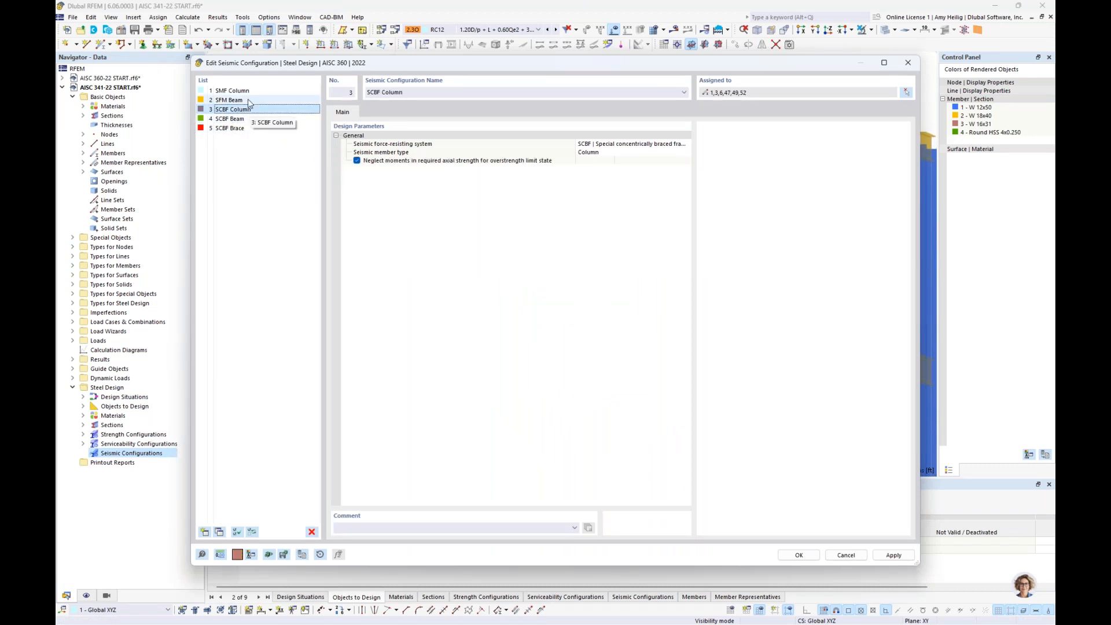
{"action": "left_click", "coordinate": [250, 102]}
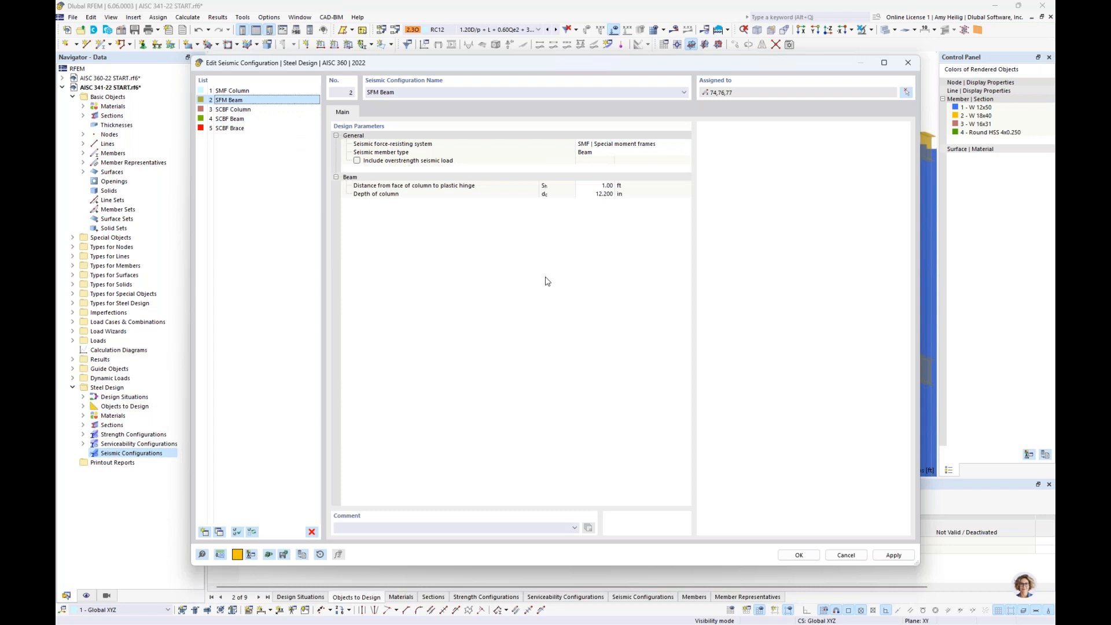
{"action": "left_click", "coordinate": [799, 560]}
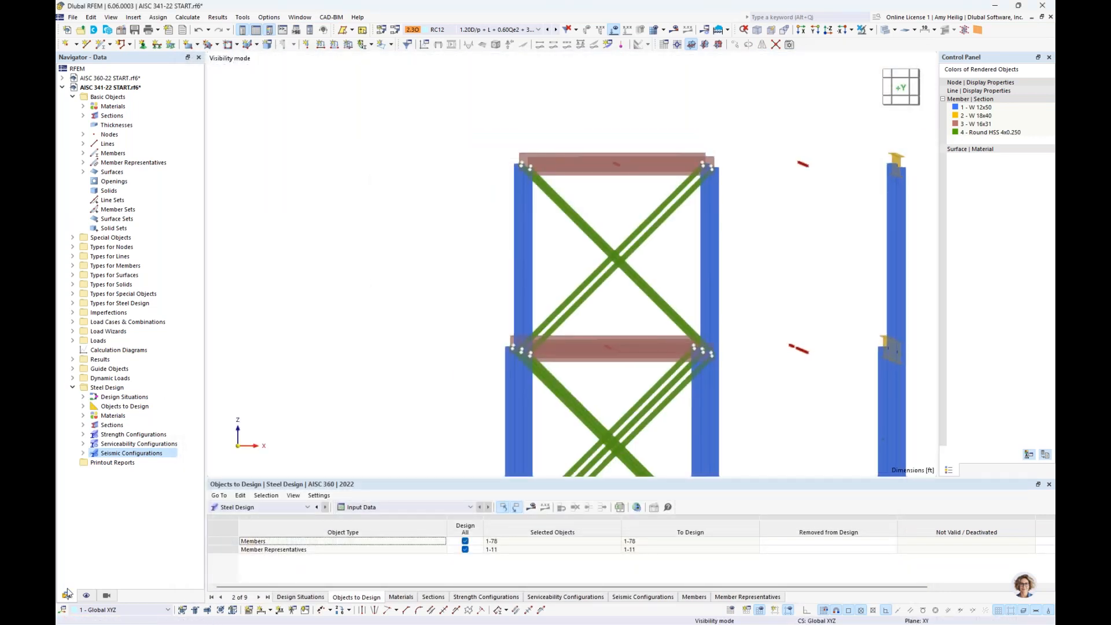
Highlight the members assigned to each of the five seismic configurations in a 3D view of the frames to check the assignments.
{"action": "left_click", "coordinate": [86, 595]}
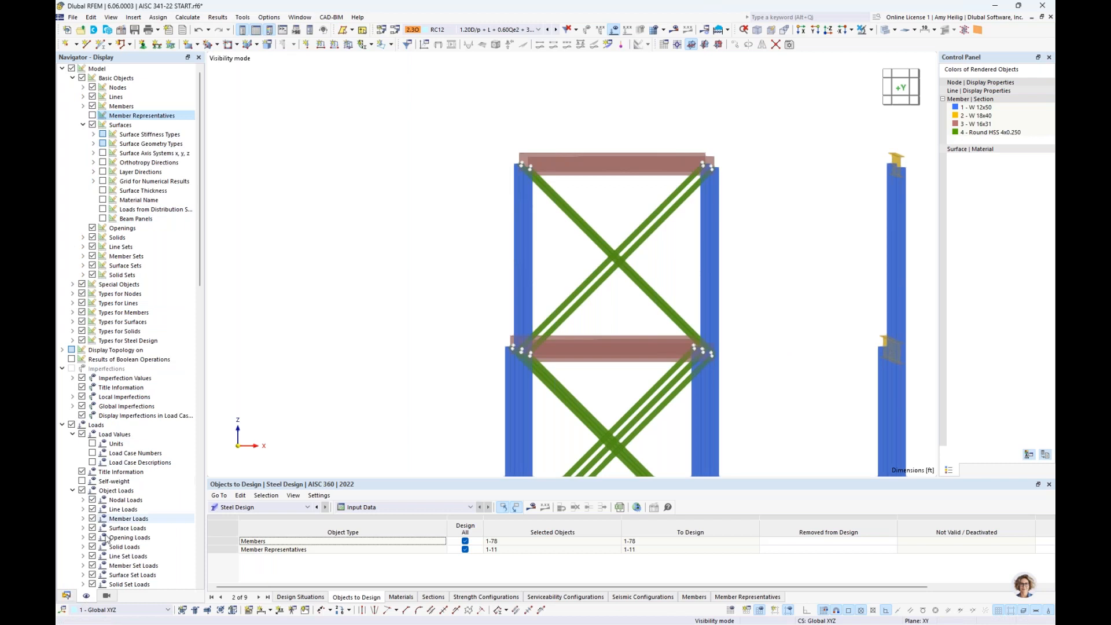
{"action": "left_click", "coordinate": [67, 595]}
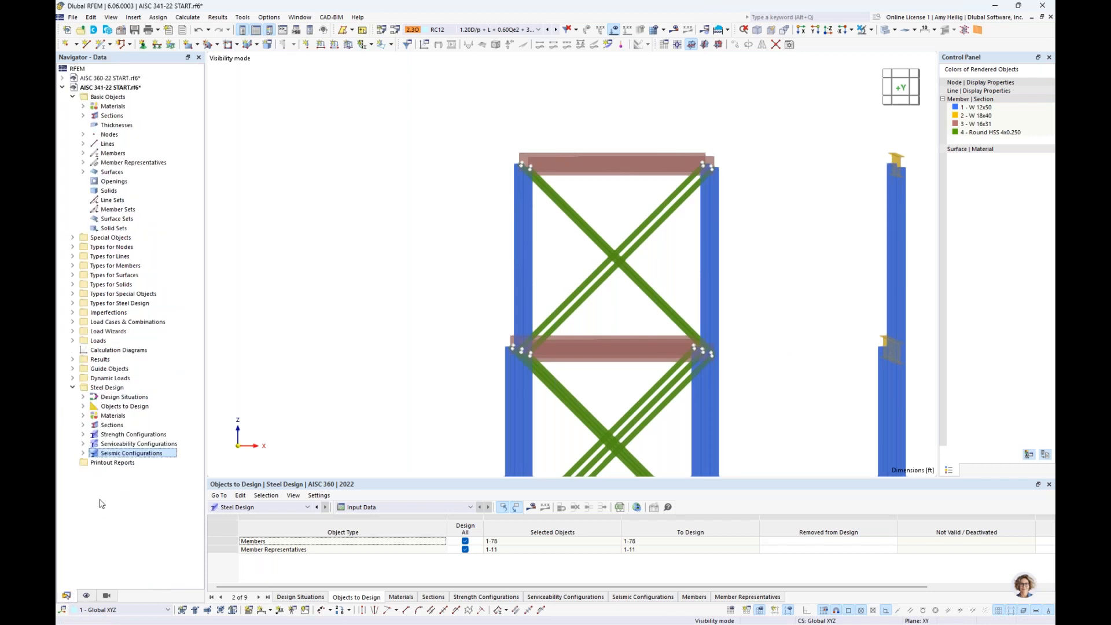
{"action": "left_click", "coordinate": [83, 453]}
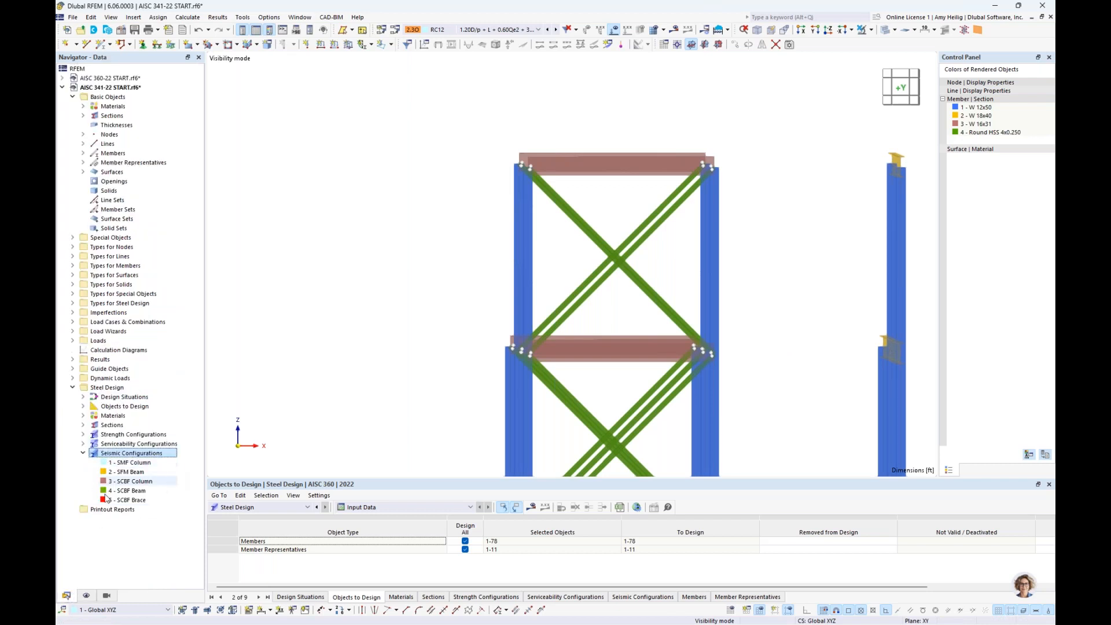
{"action": "scroll", "coordinate": [434, 288], "scroll_direction": "down", "scroll_amount": 3}
{"action": "middle_click_drag", "start_coordinate": [416, 304], "coordinate": [358, 324], "text": "ctrl"}
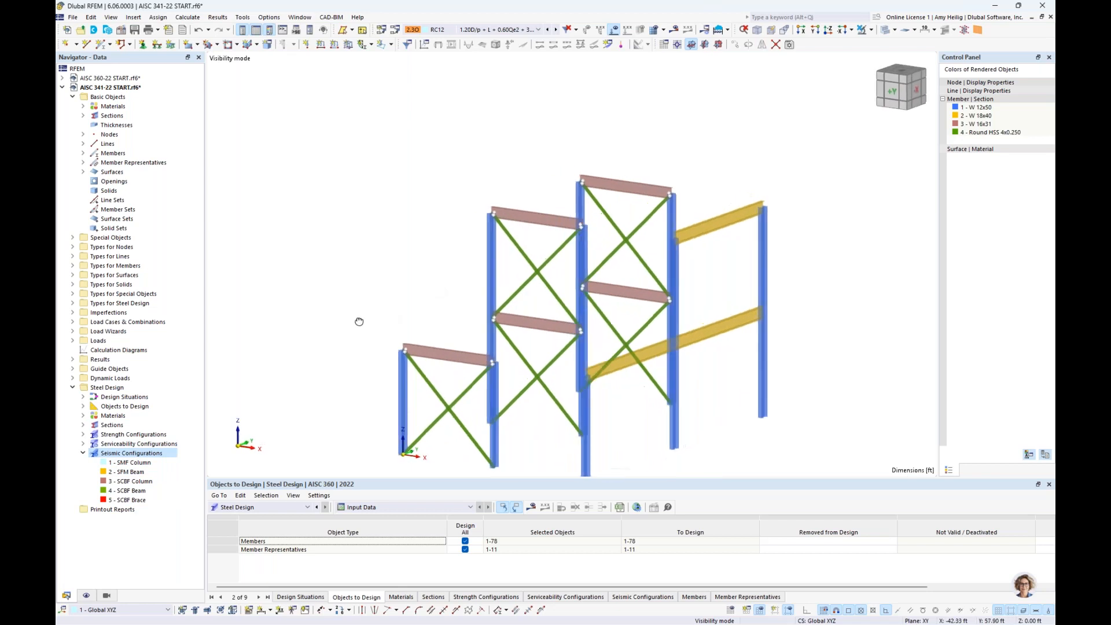
{"action": "scroll", "coordinate": [358, 326], "scroll_direction": "down", "scroll_amount": 1}
{"action": "left_click", "coordinate": [139, 464]}
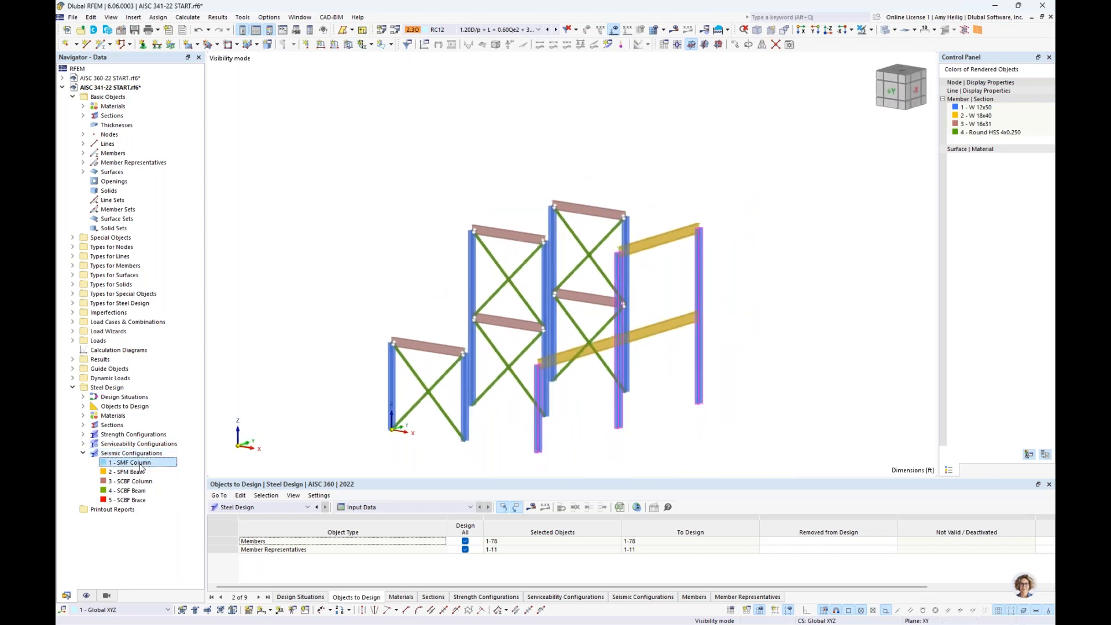
{"action": "middle_click_drag", "start_coordinate": [340, 258], "coordinate": [384, 248], "text": "ctrl"}
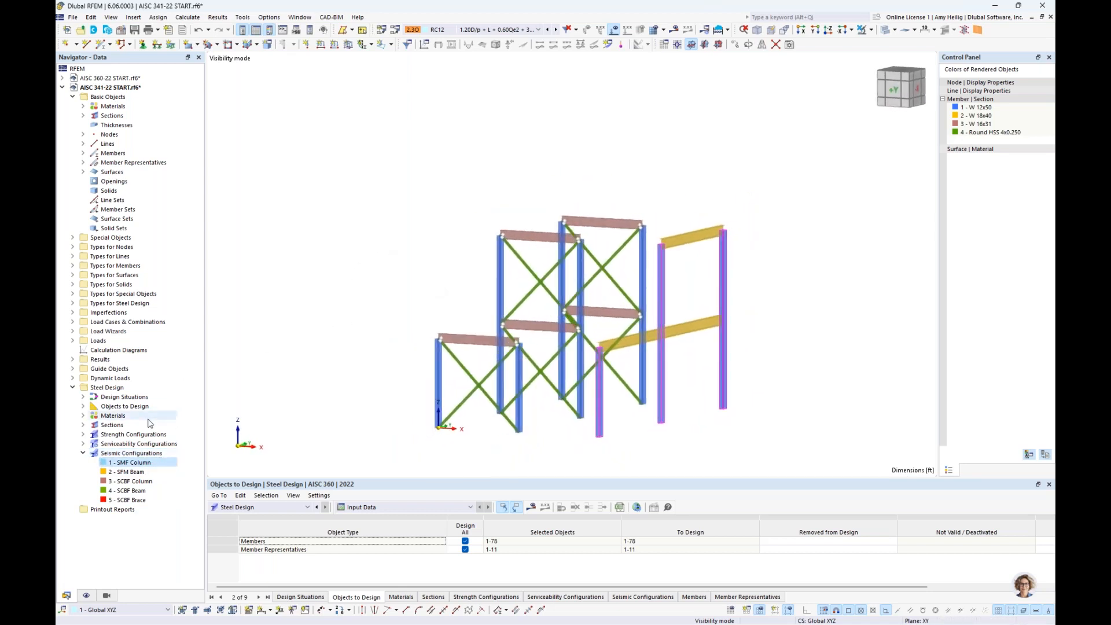
{"action": "left_click", "coordinate": [131, 473]}
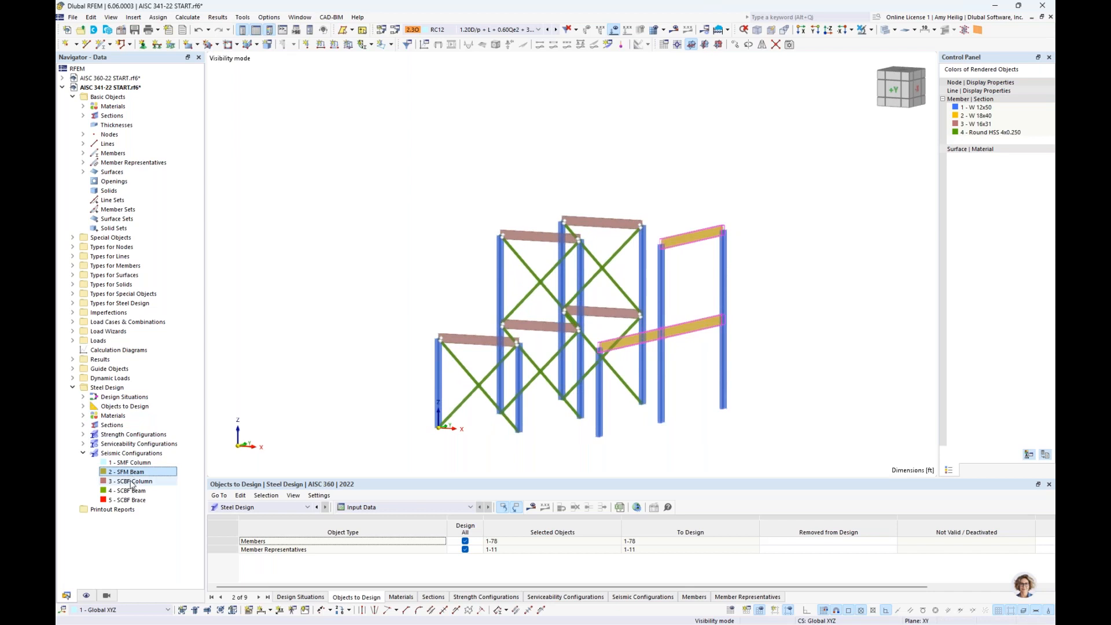
{"action": "left_click", "coordinate": [131, 482]}
{"action": "left_click", "coordinate": [132, 491]}
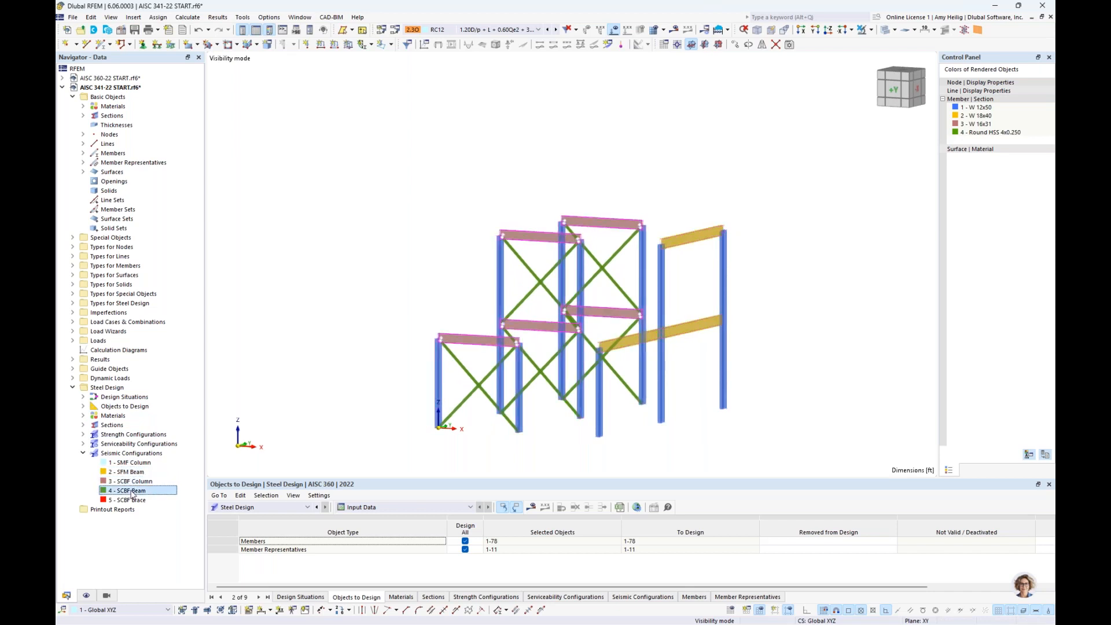
{"action": "left_click", "coordinate": [129, 501]}
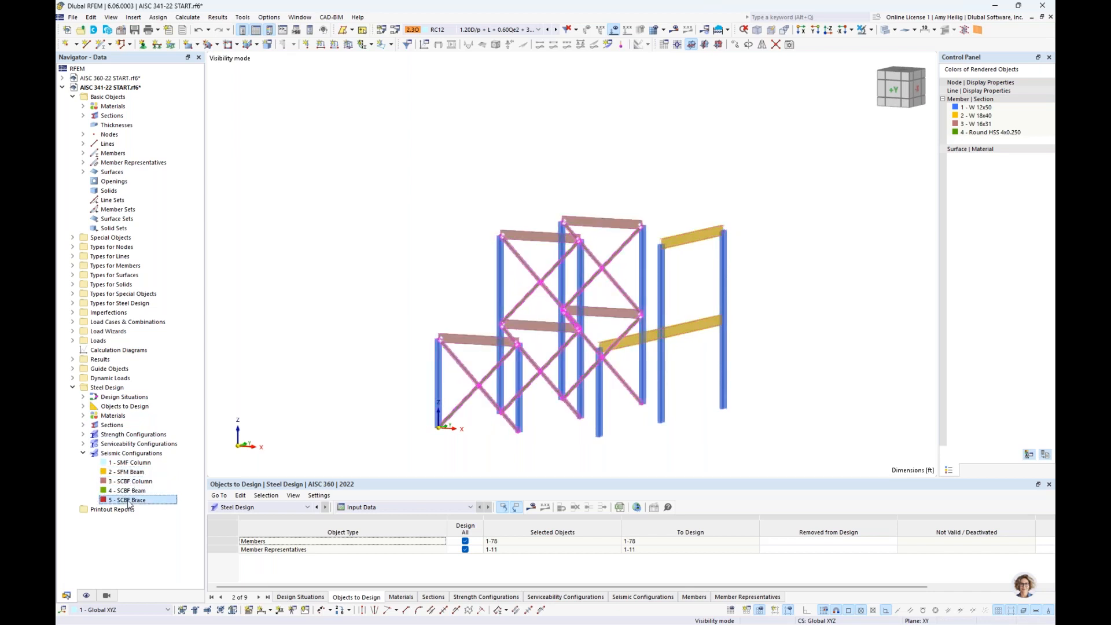
{"action": "left_click", "coordinate": [404, 363]}
{"action": "scroll", "coordinate": [405, 353], "scroll_direction": "up", "scroll_amount": 3}
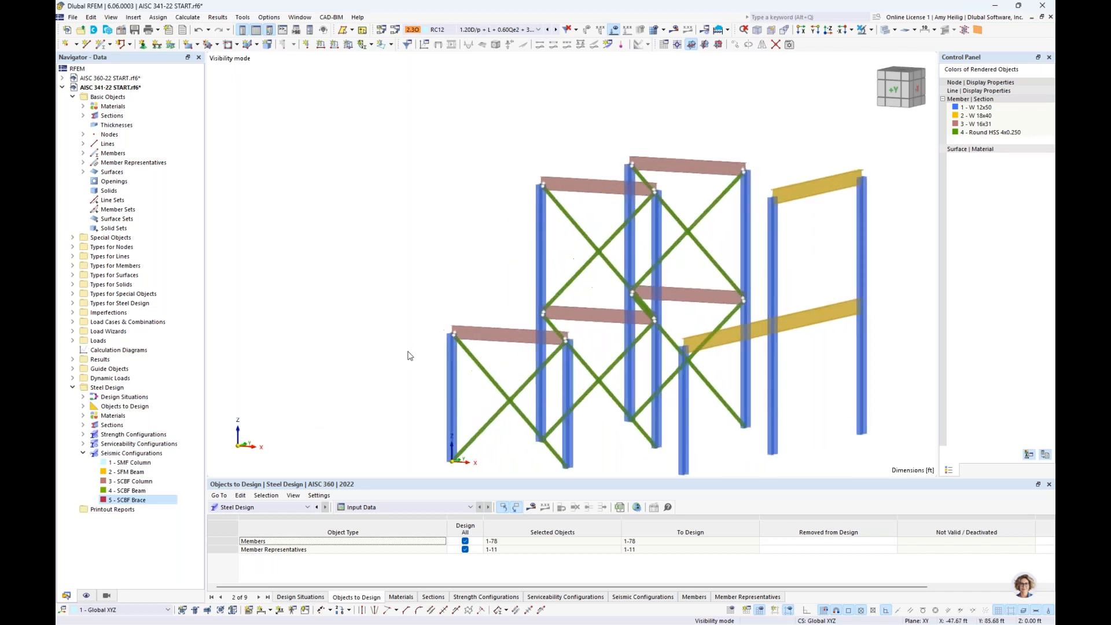
{"action": "middle_click_drag", "start_coordinate": [405, 348], "coordinate": [314, 305]}
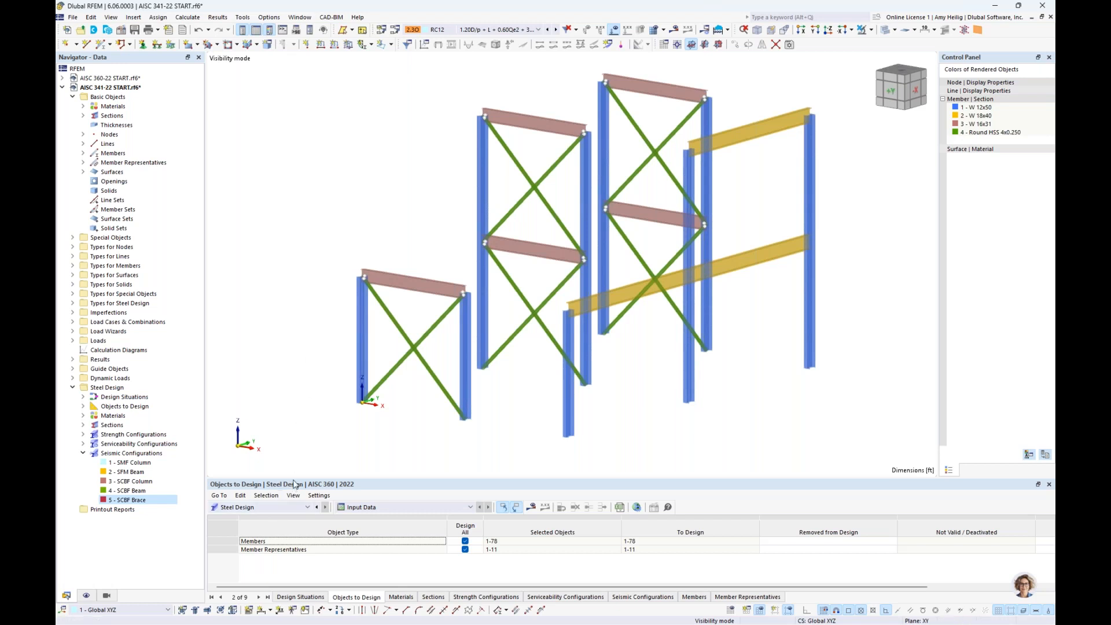
Enlarge the steel design table and set the limit state type of design situation DS5 to Earthquake limit state (LRFD).
{"action": "left_click_drag", "start_coordinate": [294, 479], "coordinate": [306, 387]}
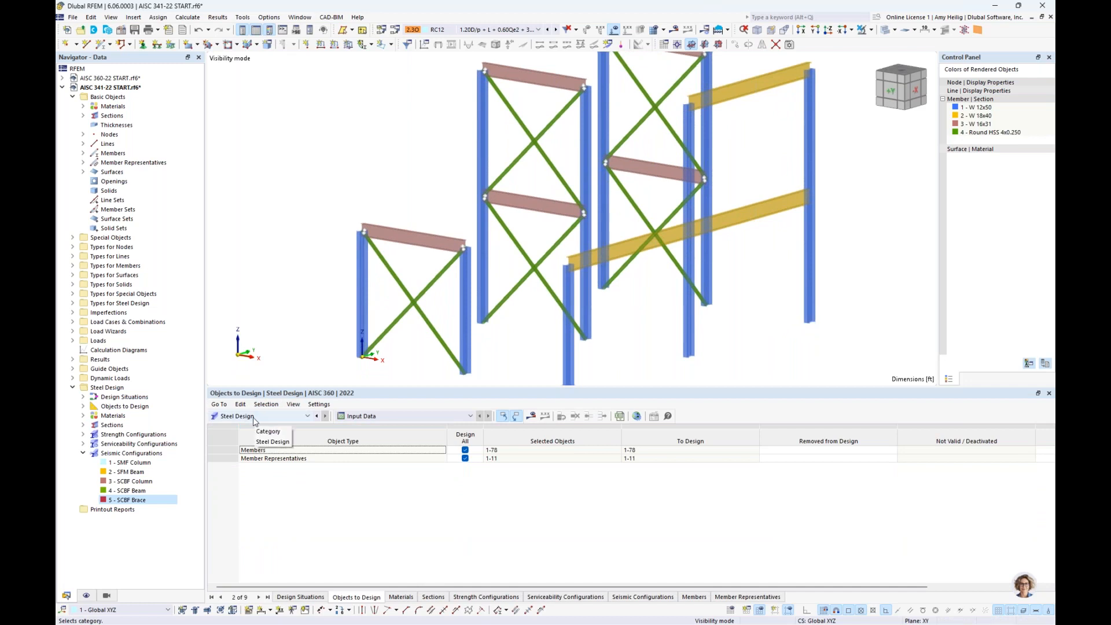
{"action": "left_click", "coordinate": [296, 597]}
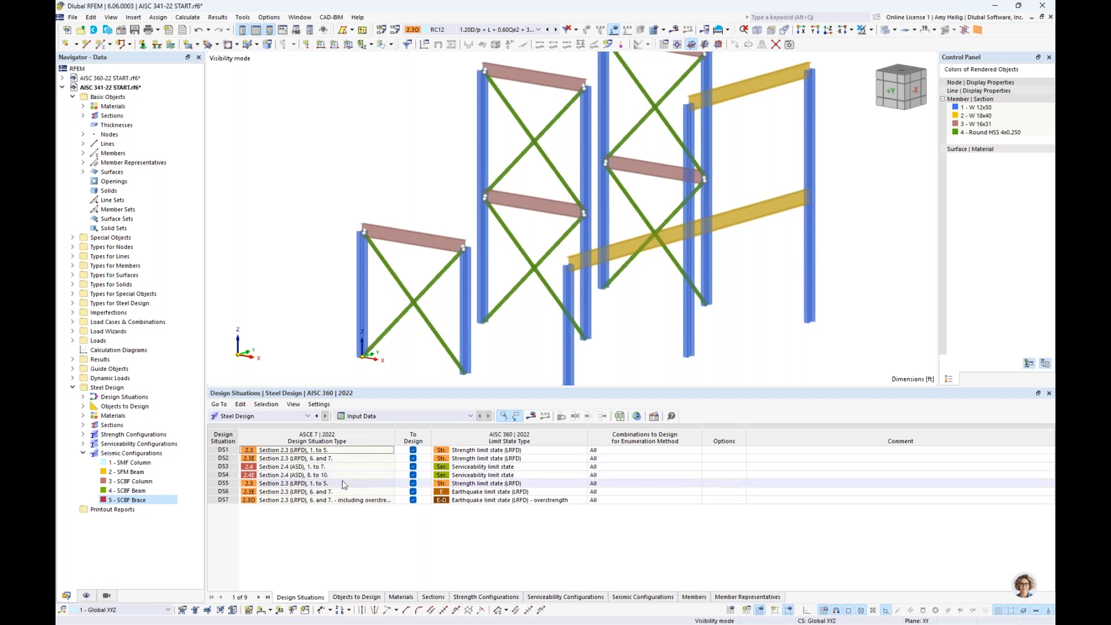
{"action": "left_click_drag", "start_coordinate": [332, 484], "coordinate": [348, 502]}
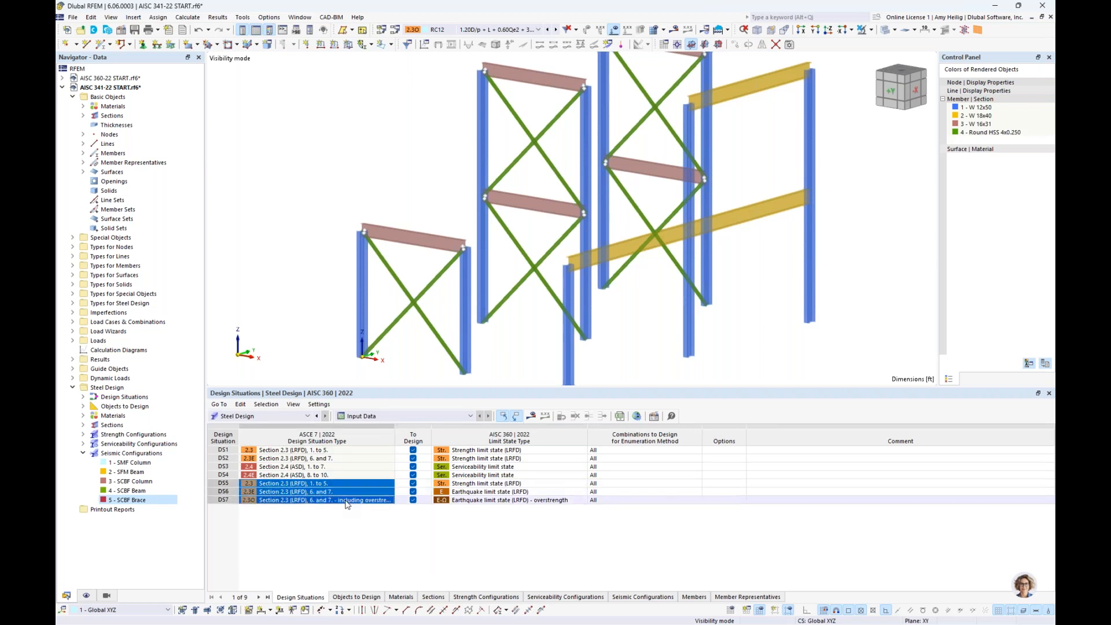
{"action": "left_click", "coordinate": [382, 500]}
{"action": "left_click", "coordinate": [500, 485]}
{"action": "left_click", "coordinate": [500, 485]}
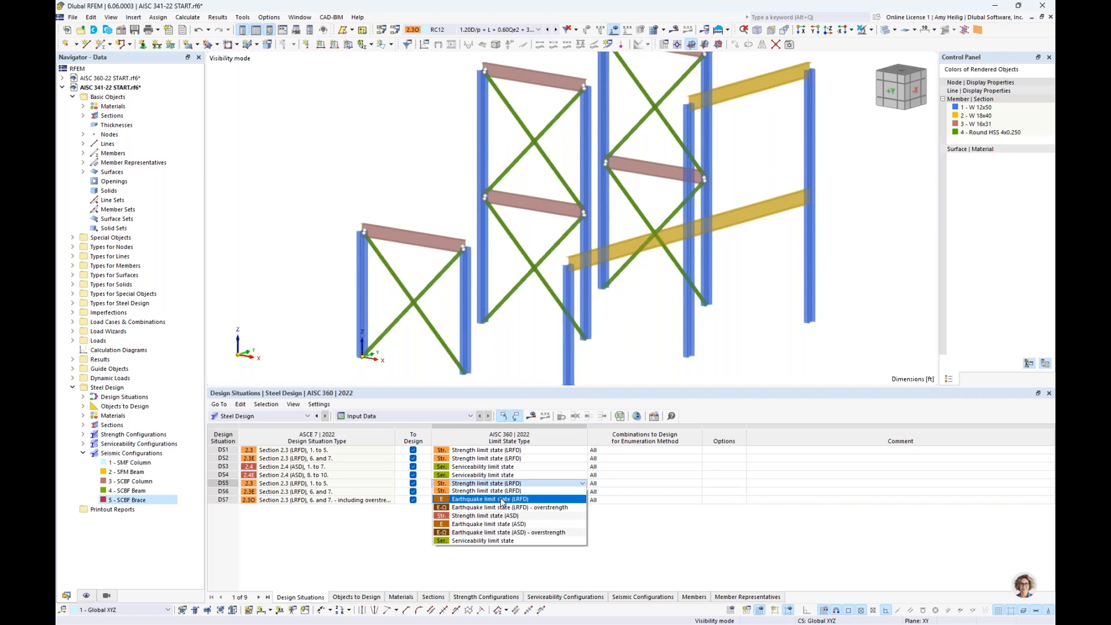
{"action": "left_click", "coordinate": [501, 499]}
Check the limit state type of DS6 and select Earthquake limit state (LRFD) - overstrength for design situation DS7.
{"action": "left_click", "coordinate": [504, 492]}
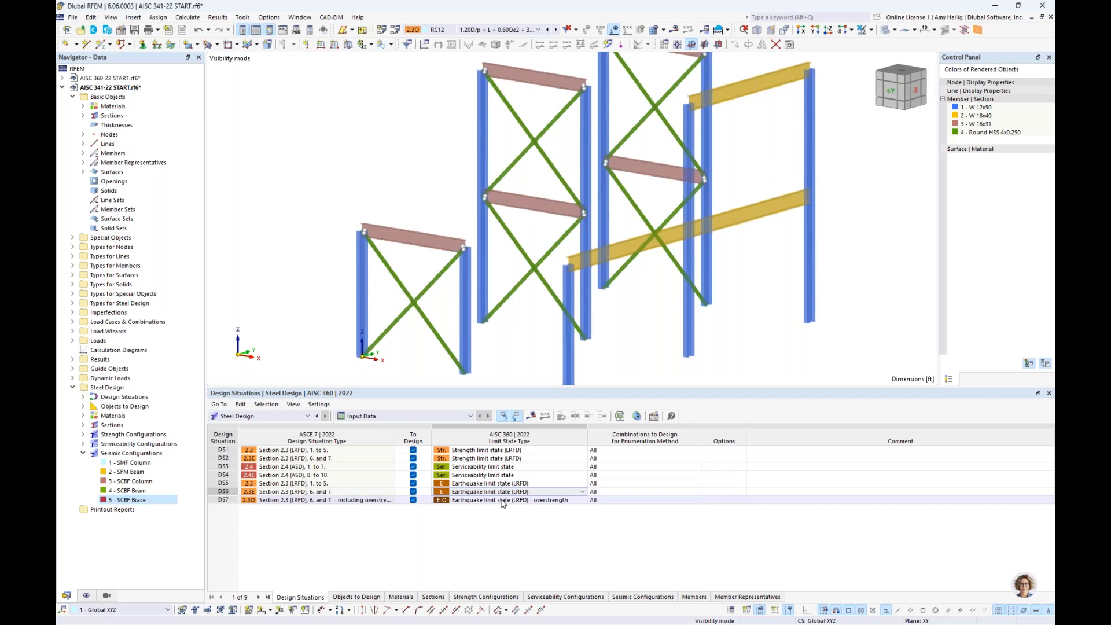
{"action": "left_click", "coordinate": [502, 501]}
{"action": "left_click", "coordinate": [502, 501]}
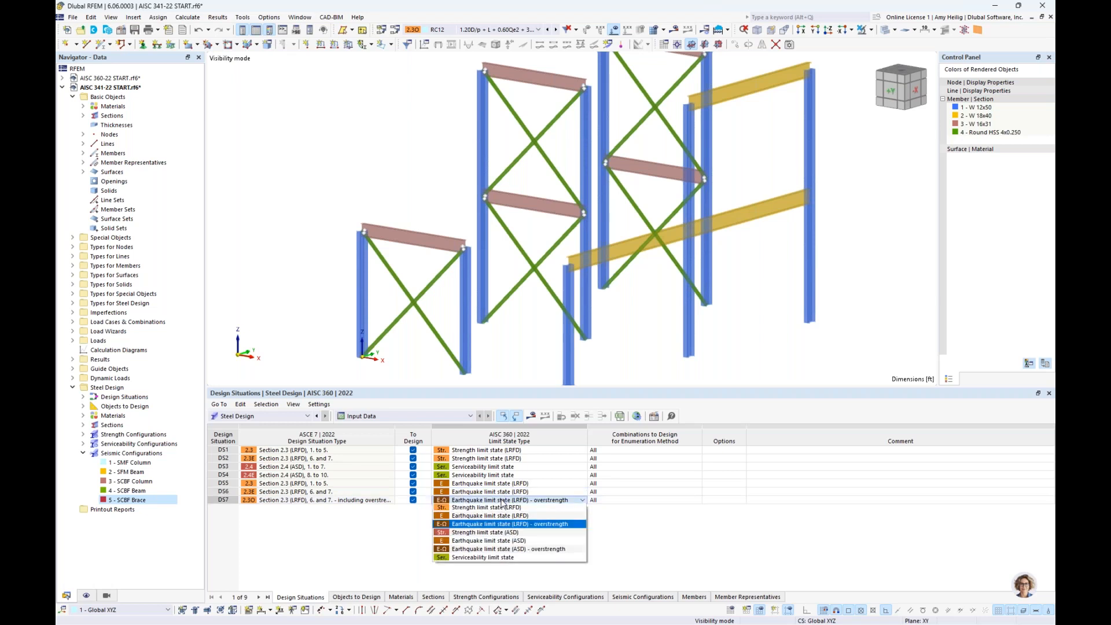
{"action": "left_click", "coordinate": [524, 526]}
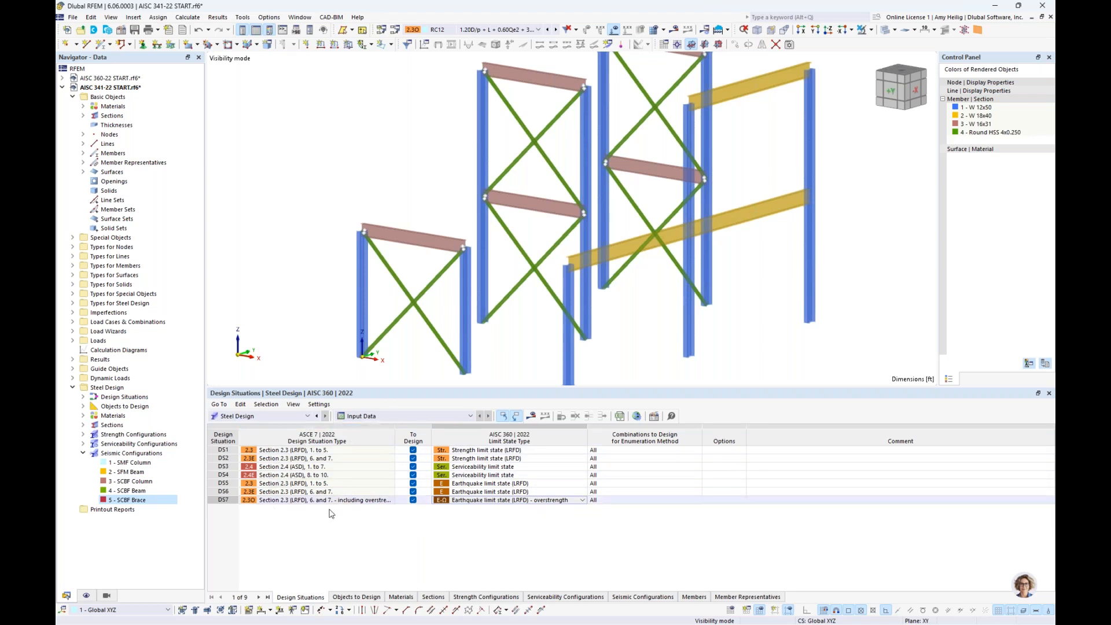
Turn off designing all objects for both members and member representatives in the steel design's objects to design.
{"action": "left_click", "coordinate": [363, 596]}
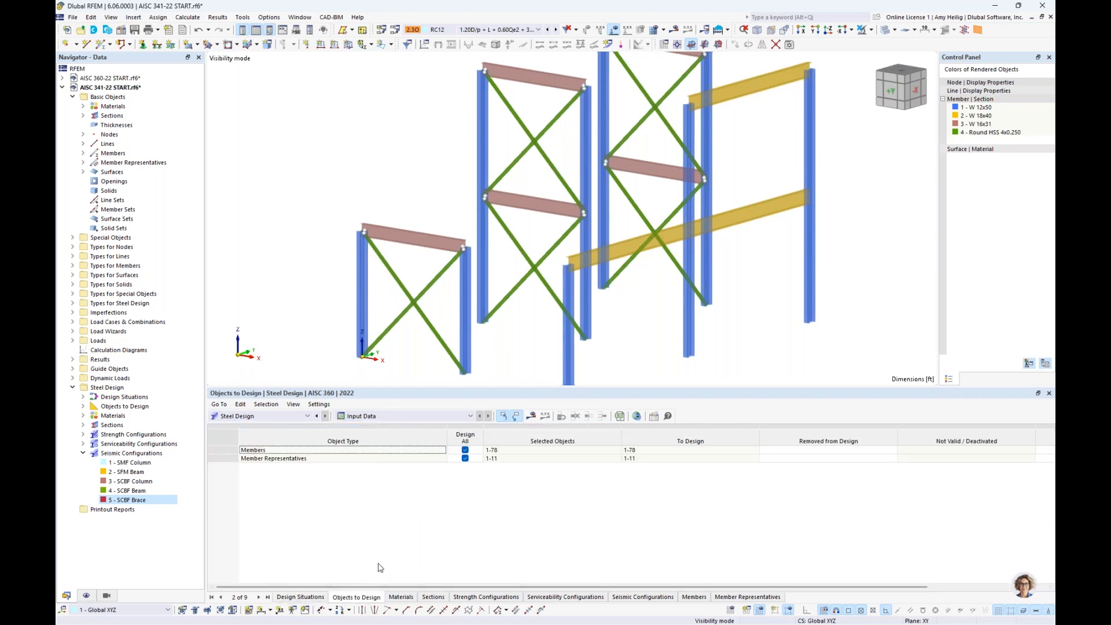
{"action": "scroll", "coordinate": [579, 350], "scroll_direction": "down", "scroll_amount": 2}
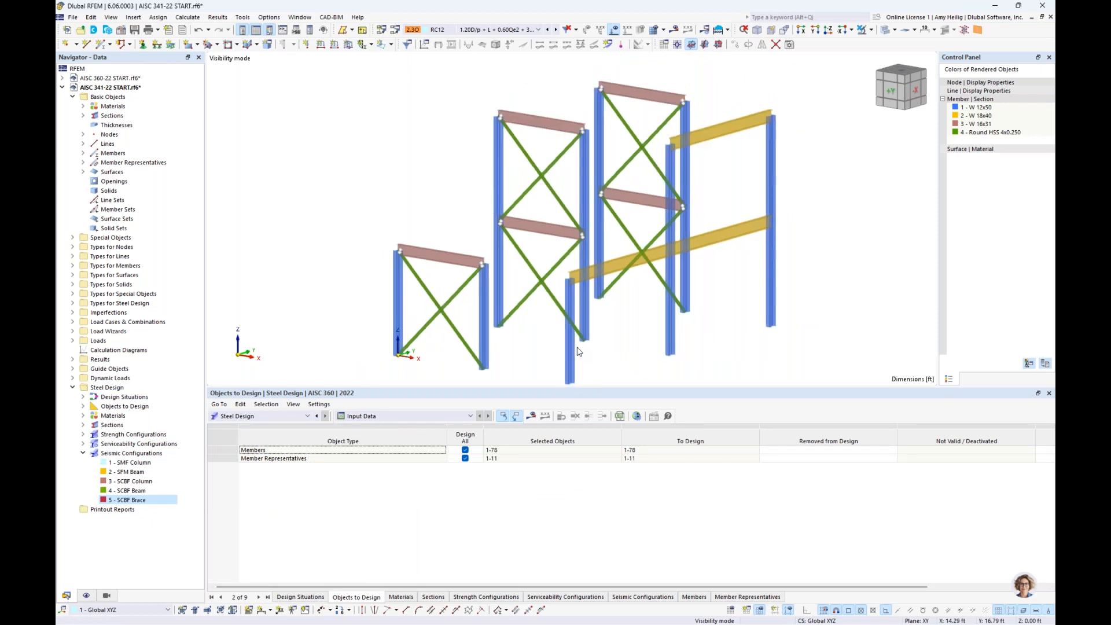
{"action": "left_click", "coordinate": [466, 450]}
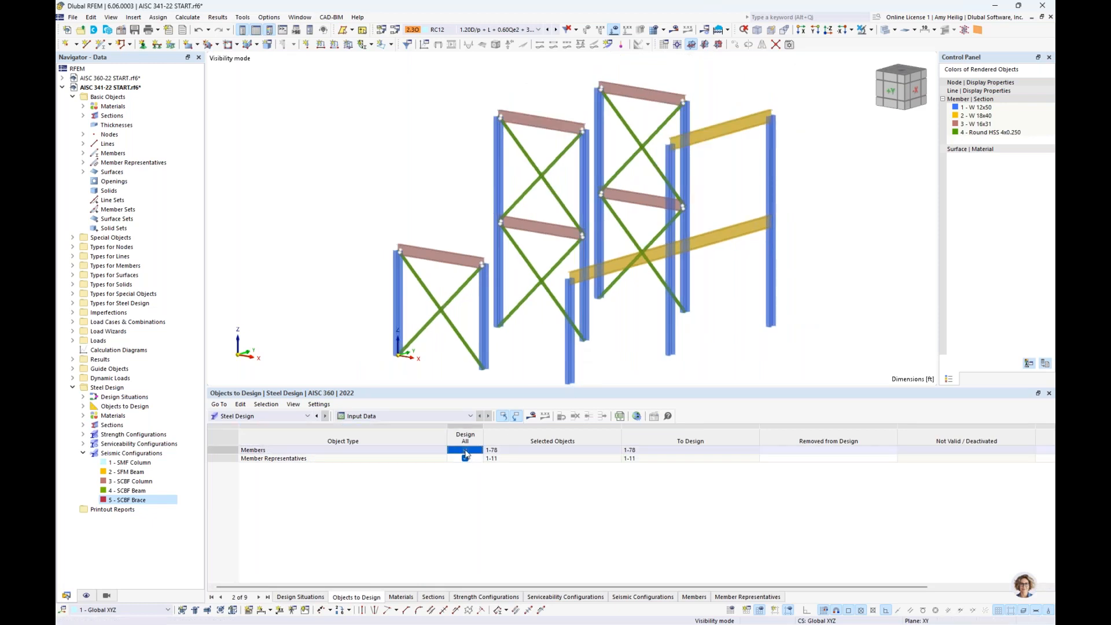
{"action": "left_click", "coordinate": [465, 458]}
Clear the members selected for steel design and reselect all displayed frame members: 1,3,6,8-17,19,24,25,33,34,36-45,47,49,52,73-78.
{"action": "left_click", "coordinate": [545, 451]}
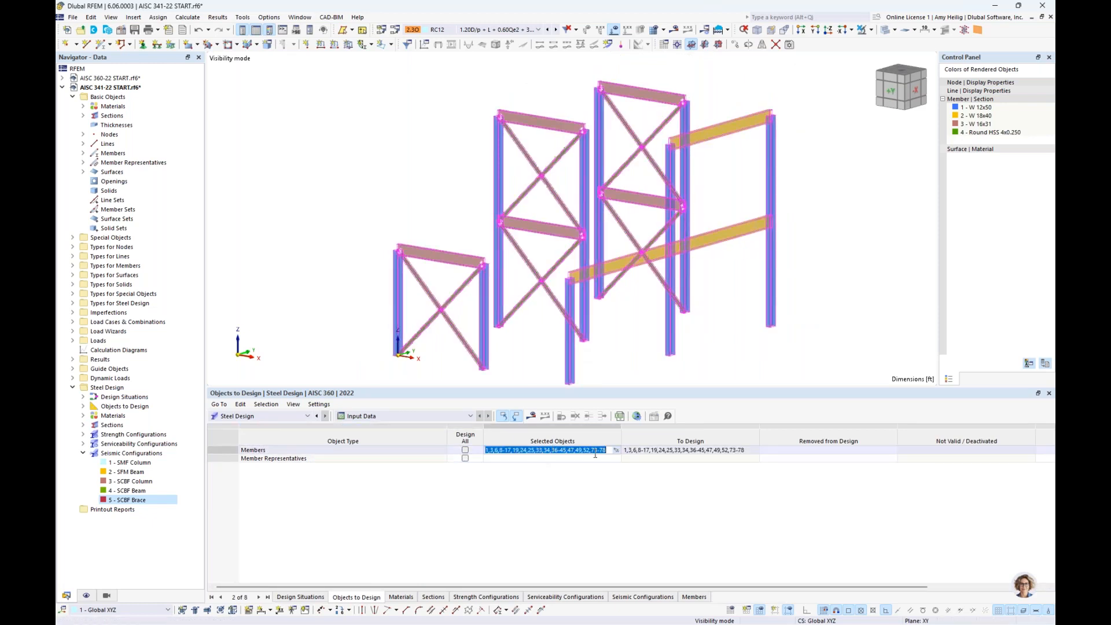
{"action": "left_click", "coordinate": [617, 450]}
{"action": "left_click", "coordinate": [270, 129]}
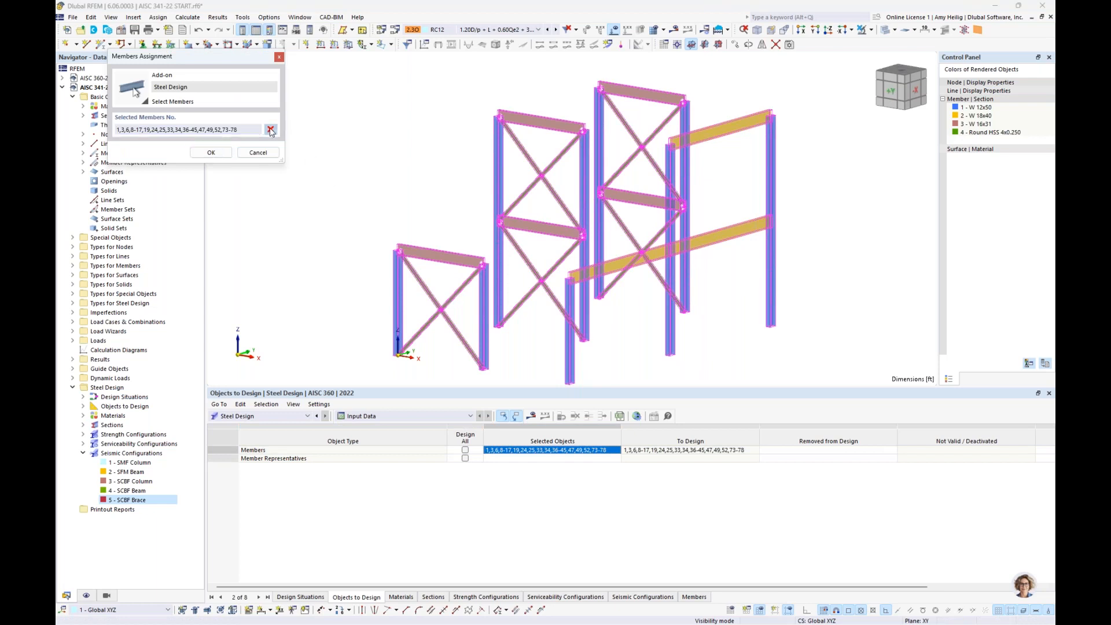
{"action": "left_click", "coordinate": [133, 90]}
{"action": "left_click_drag", "start_coordinate": [791, 369], "coordinate": [369, 75]}
{"action": "left_click", "coordinate": [212, 152]}
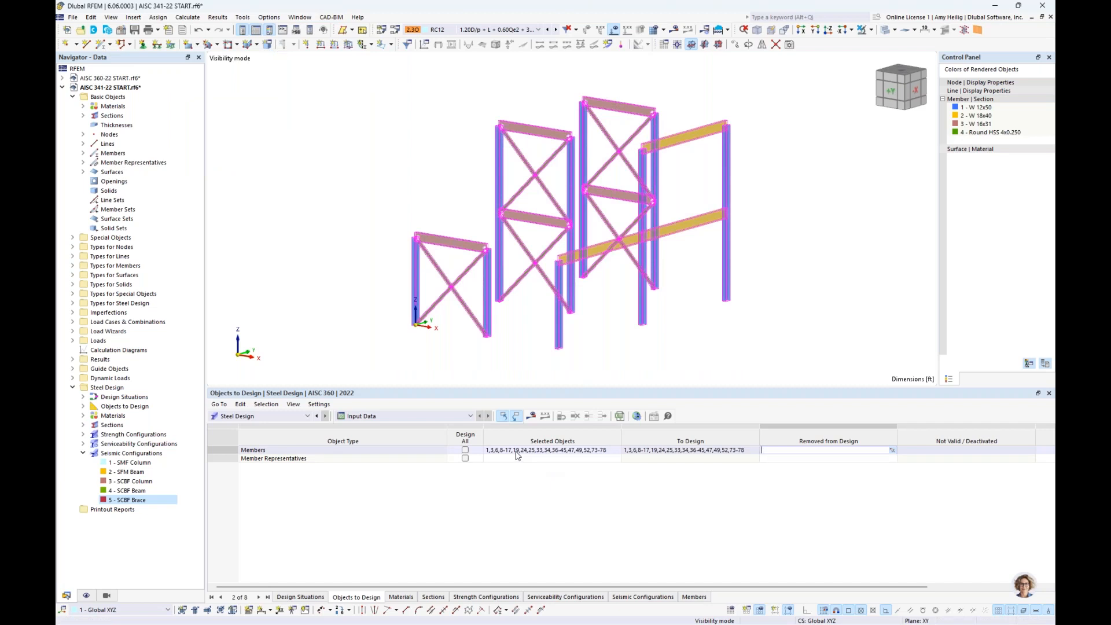
Start the steel design calculation, and switch to the PowerPoint slide show to present the AISC 341-22 Member Design Checks slide.
{"action": "left_click", "coordinate": [531, 418]}
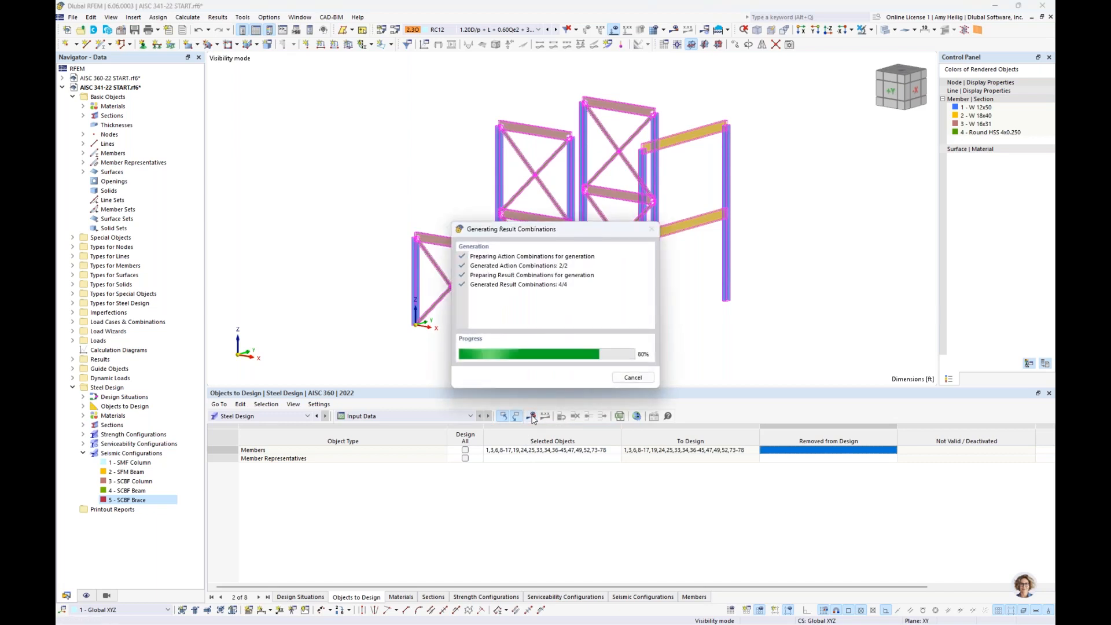
{"action": "key", "text": "super+Tab"}
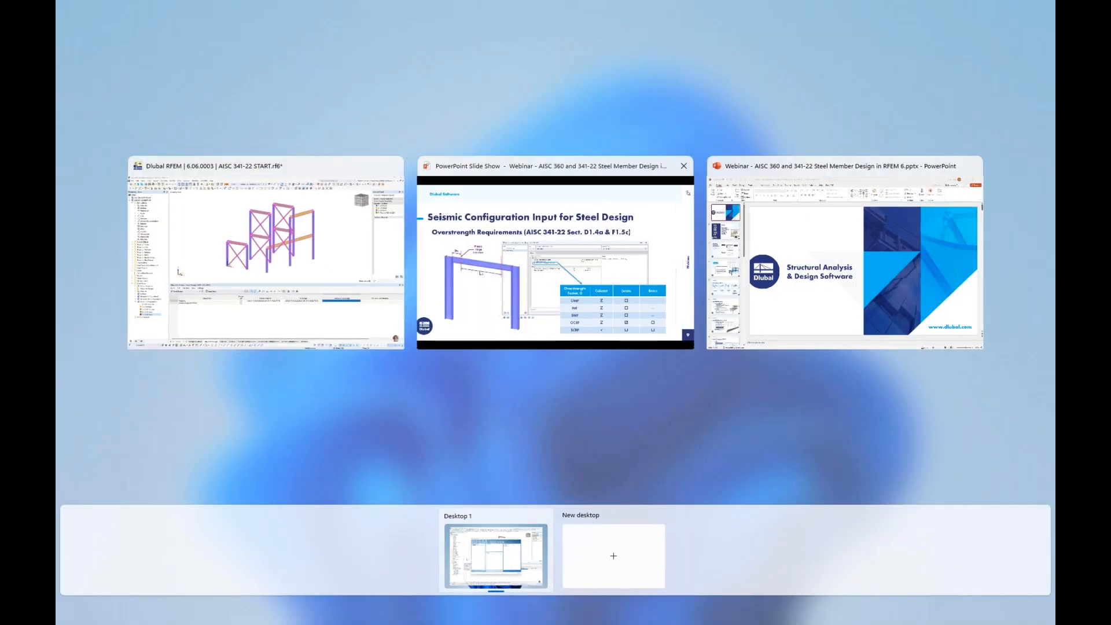
{"action": "left_click", "coordinate": [554, 249]}
{"action": "key", "text": "Right"}
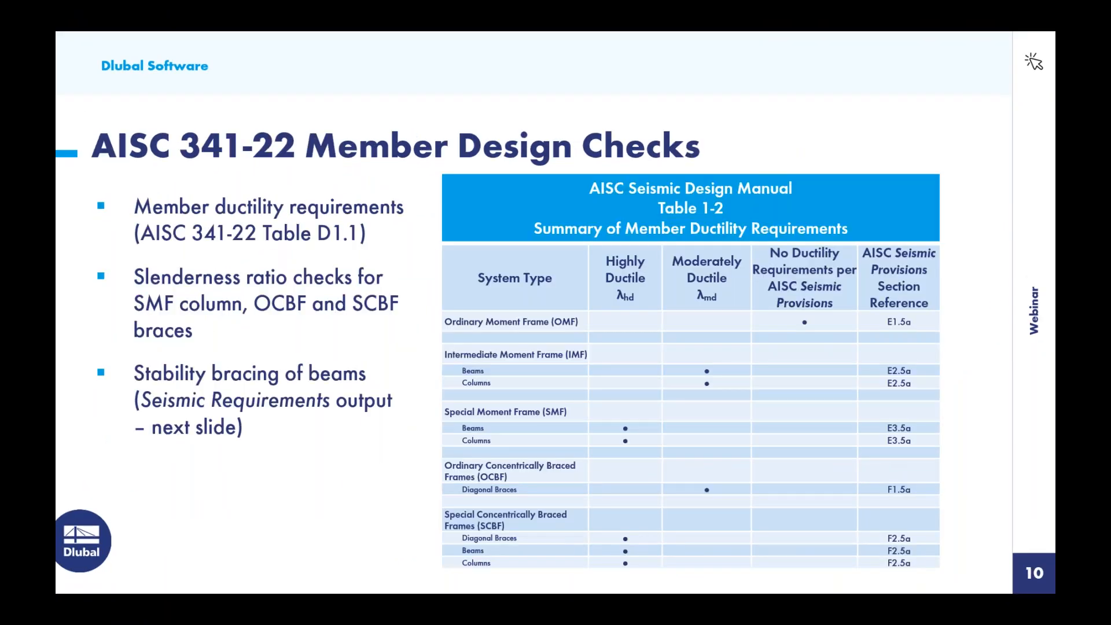